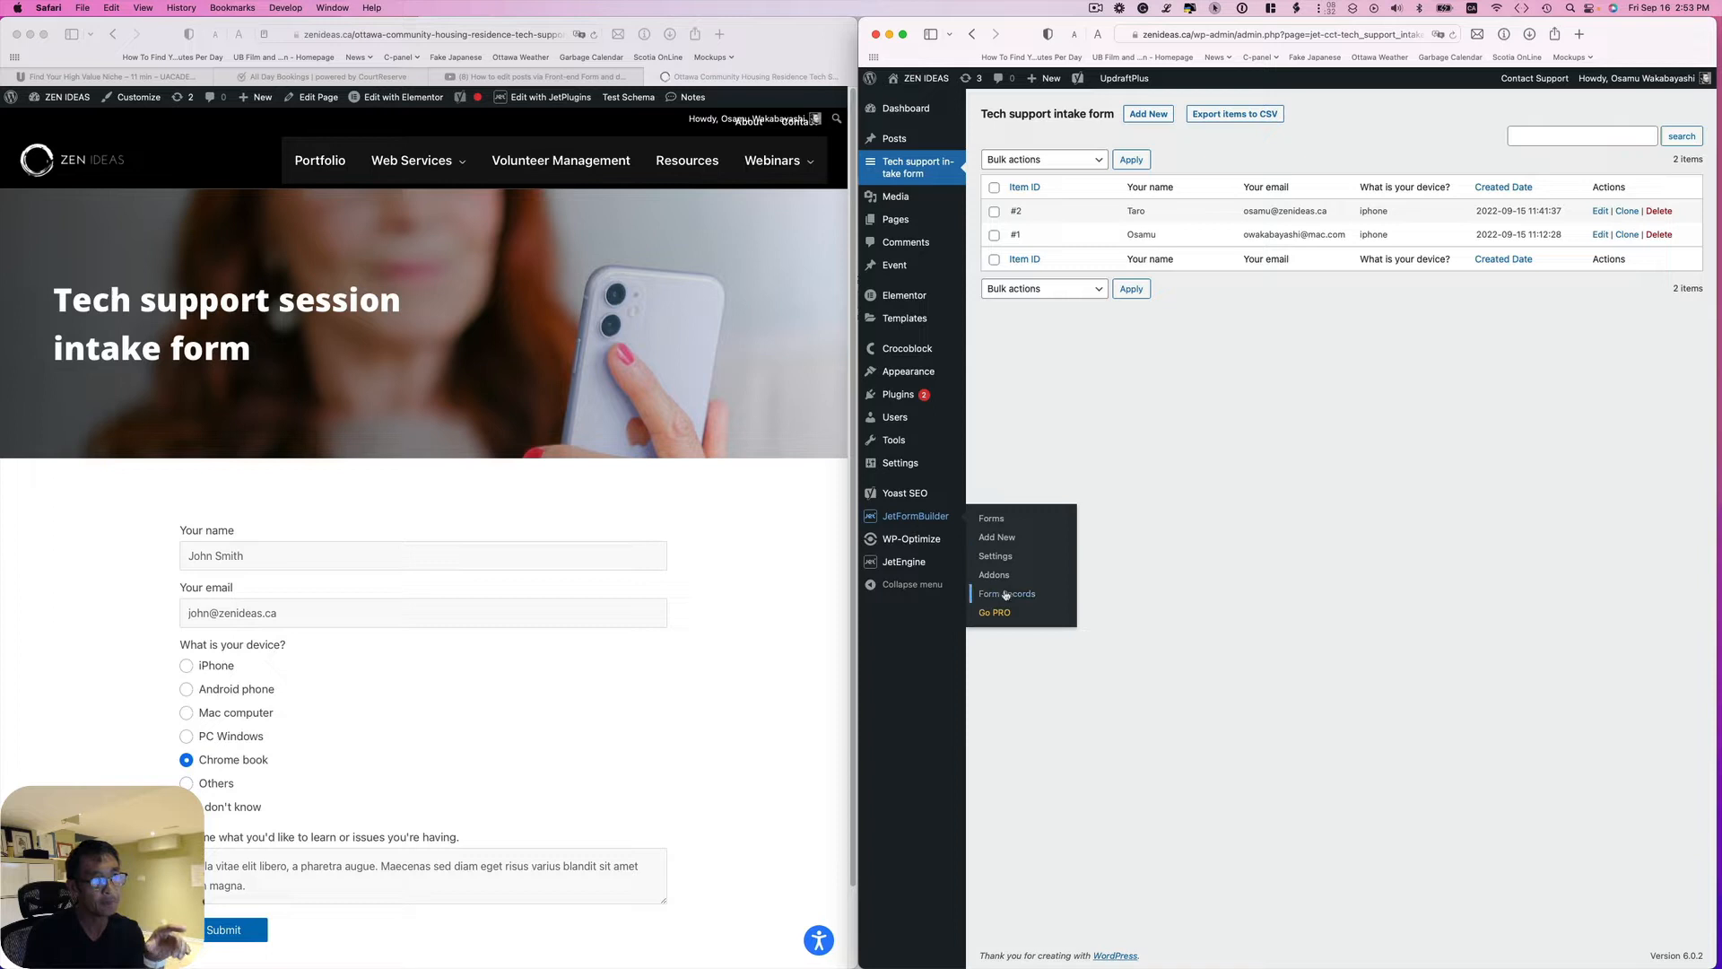
Submit the test intake form and reload the admin list so John Smith shows as item #3
{"action": "left_click", "coordinate": [1006, 594]}
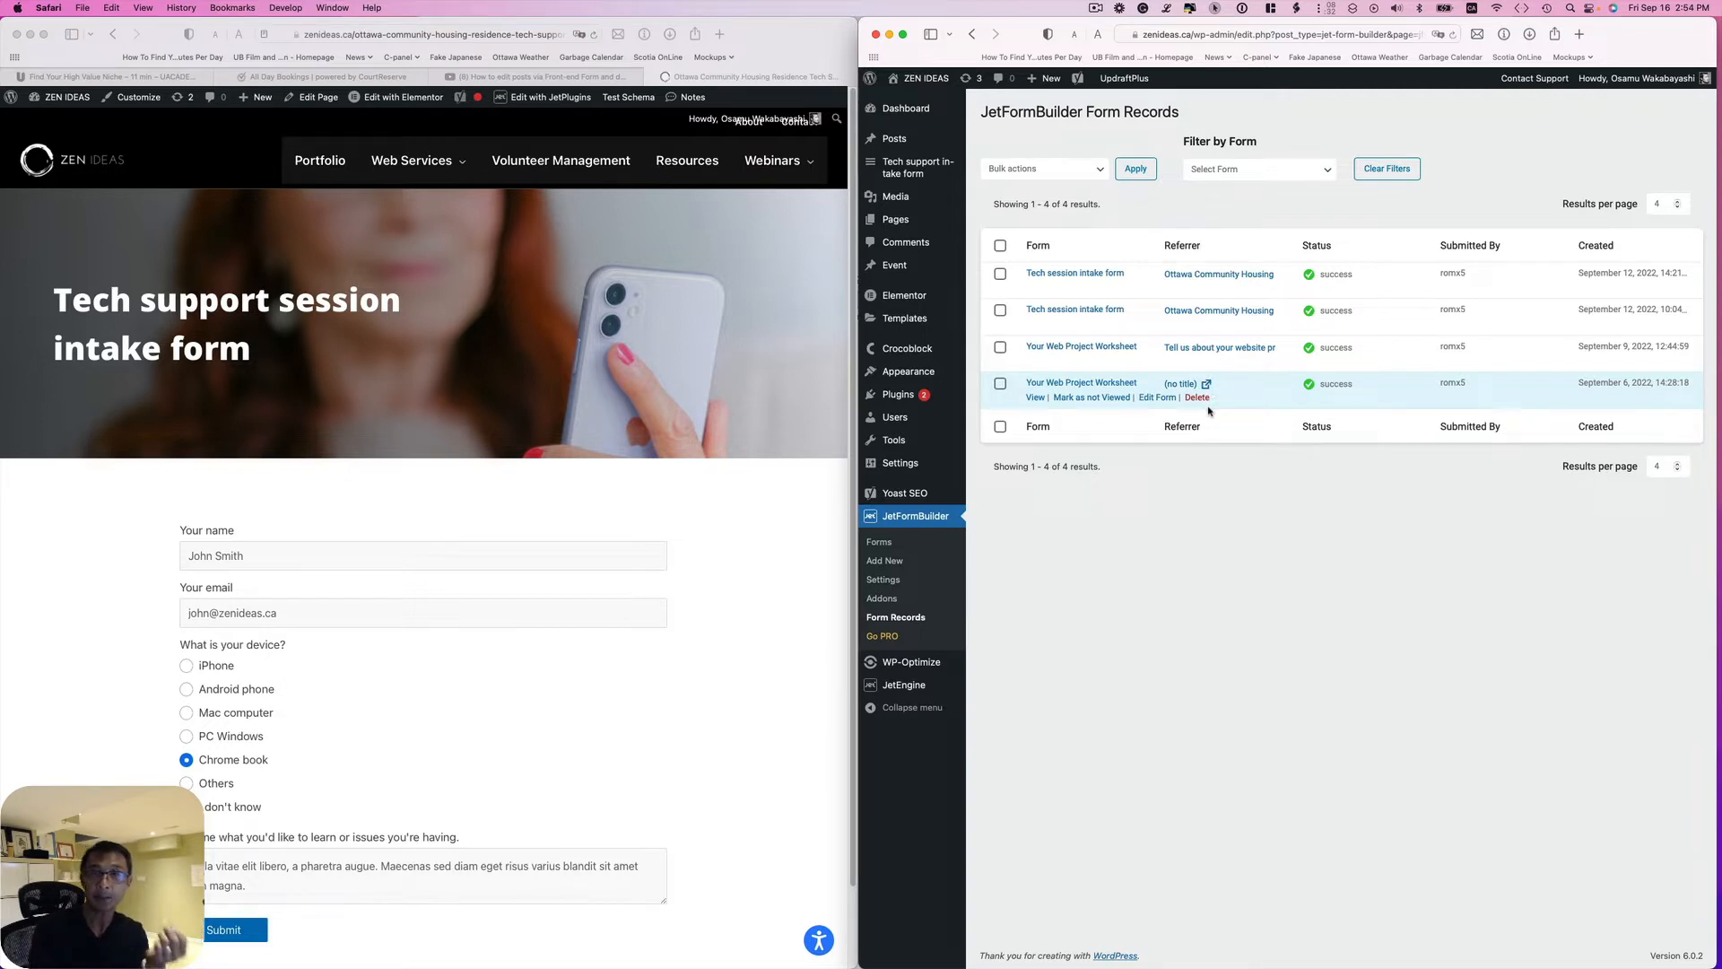
{"action": "left_click", "coordinate": [918, 168]}
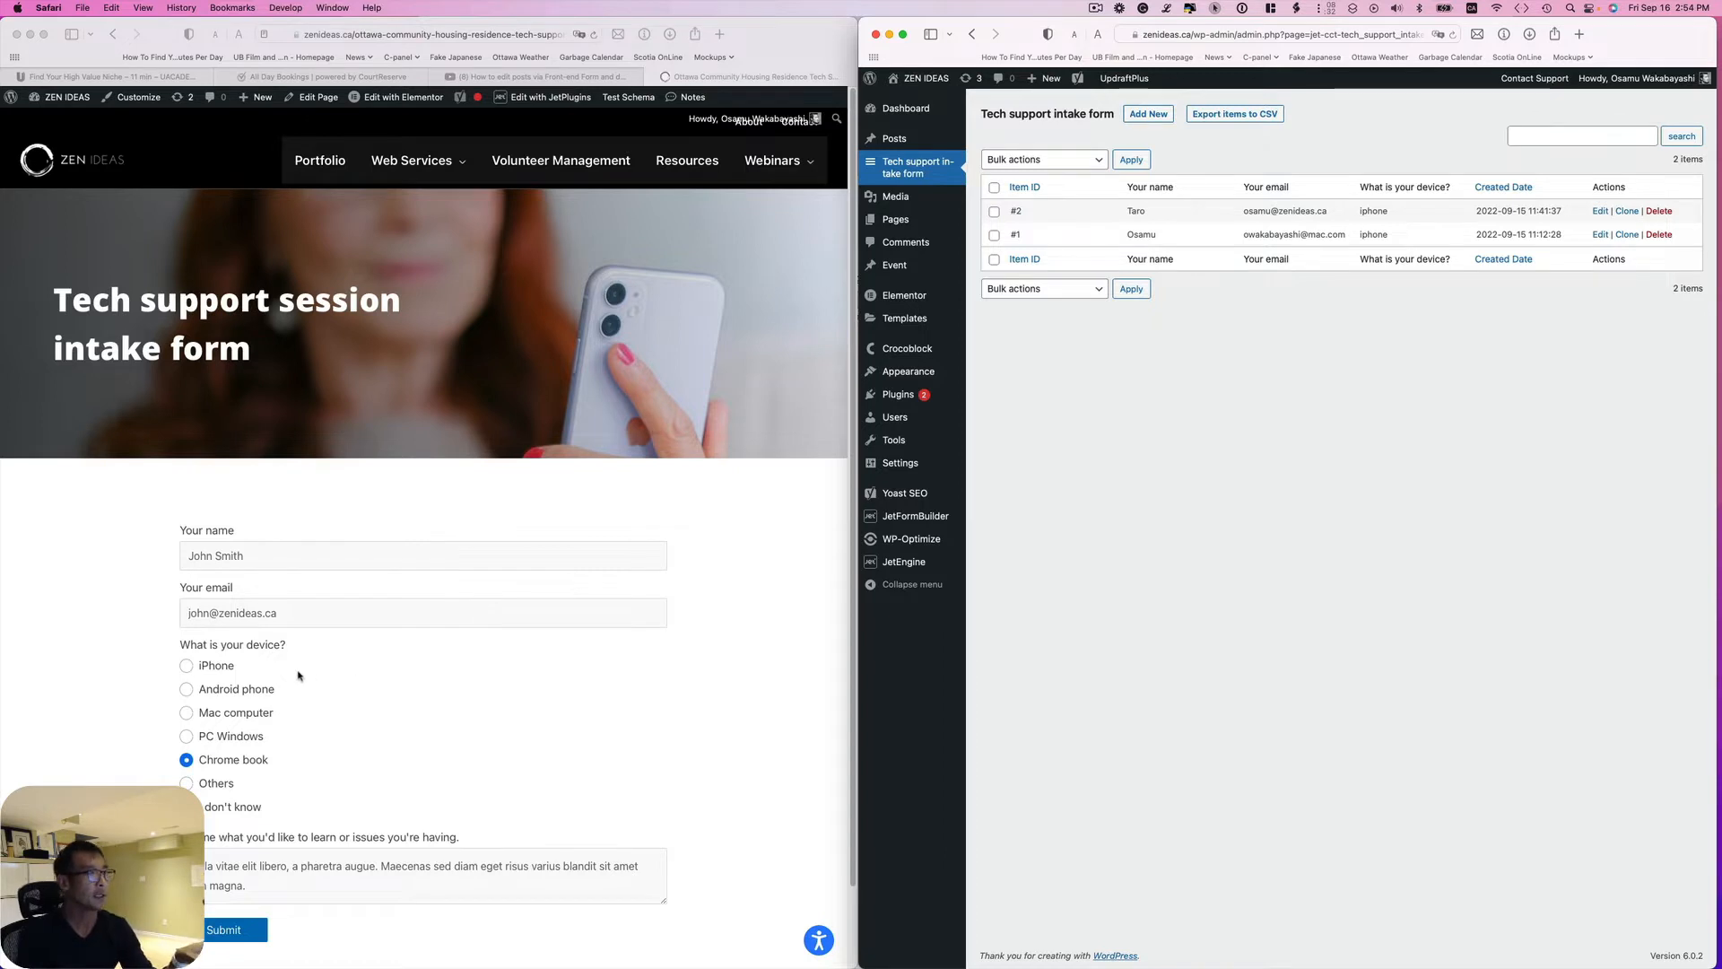
{"action": "scroll", "coordinate": [299, 676], "scroll_direction": "down", "scroll_amount": 2}
{"action": "left_click", "coordinate": [236, 840]}
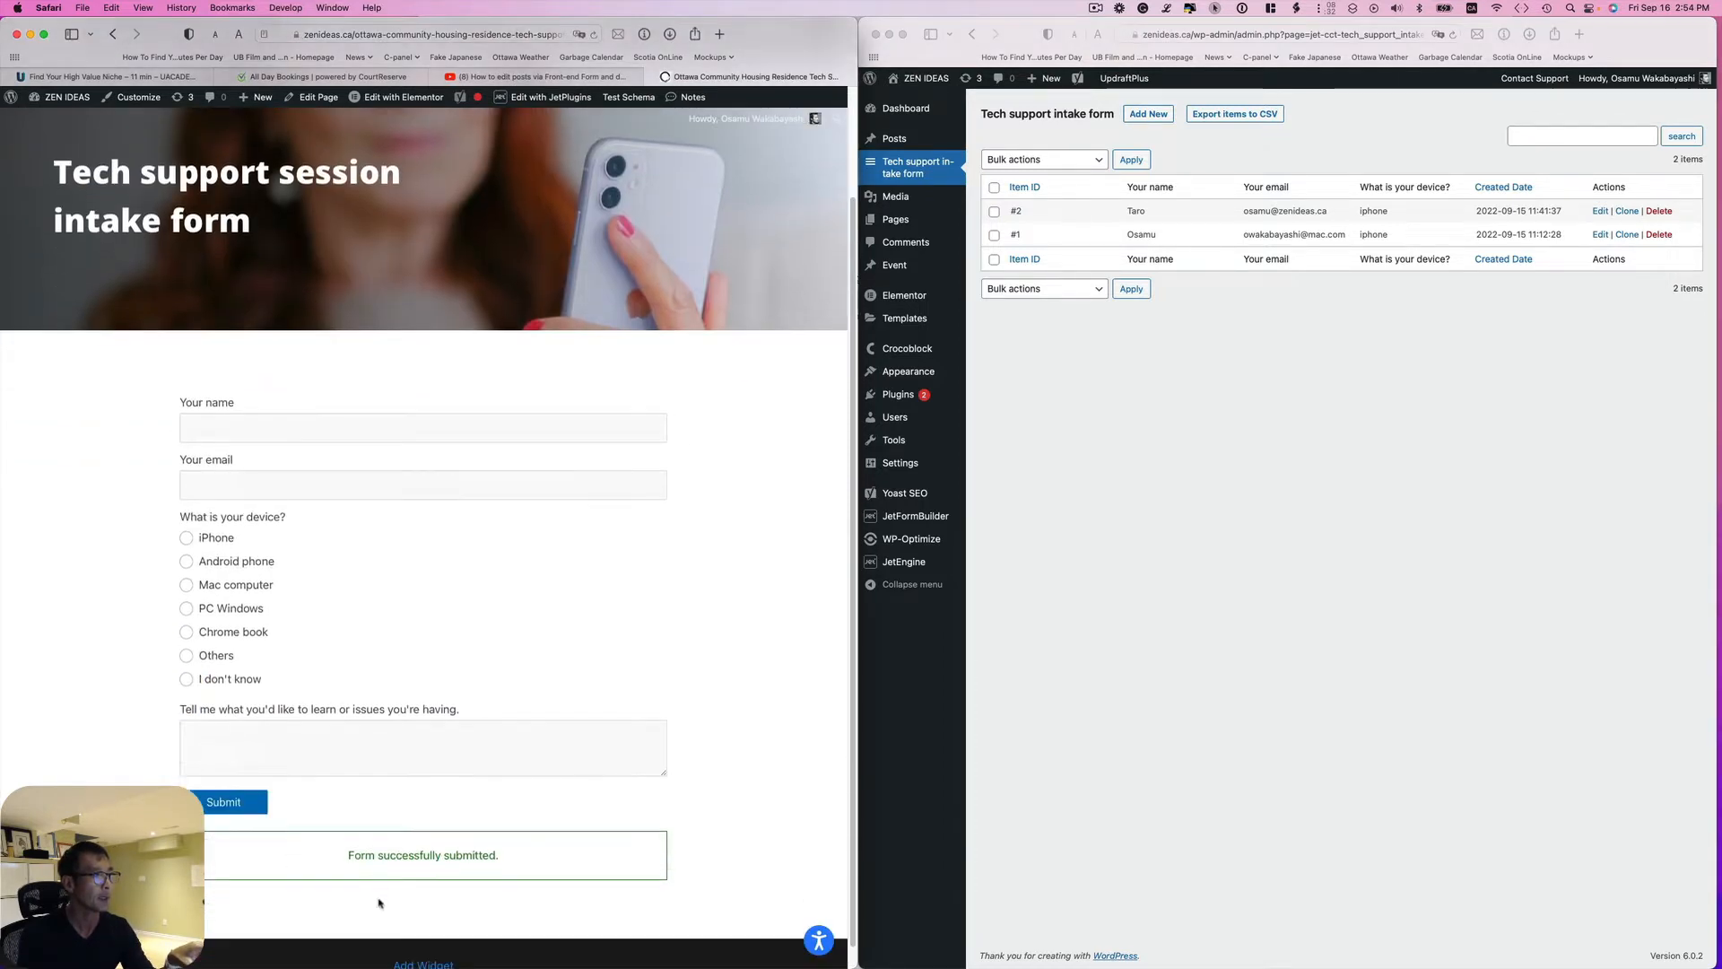
{"action": "left_click", "coordinate": [1248, 310]}
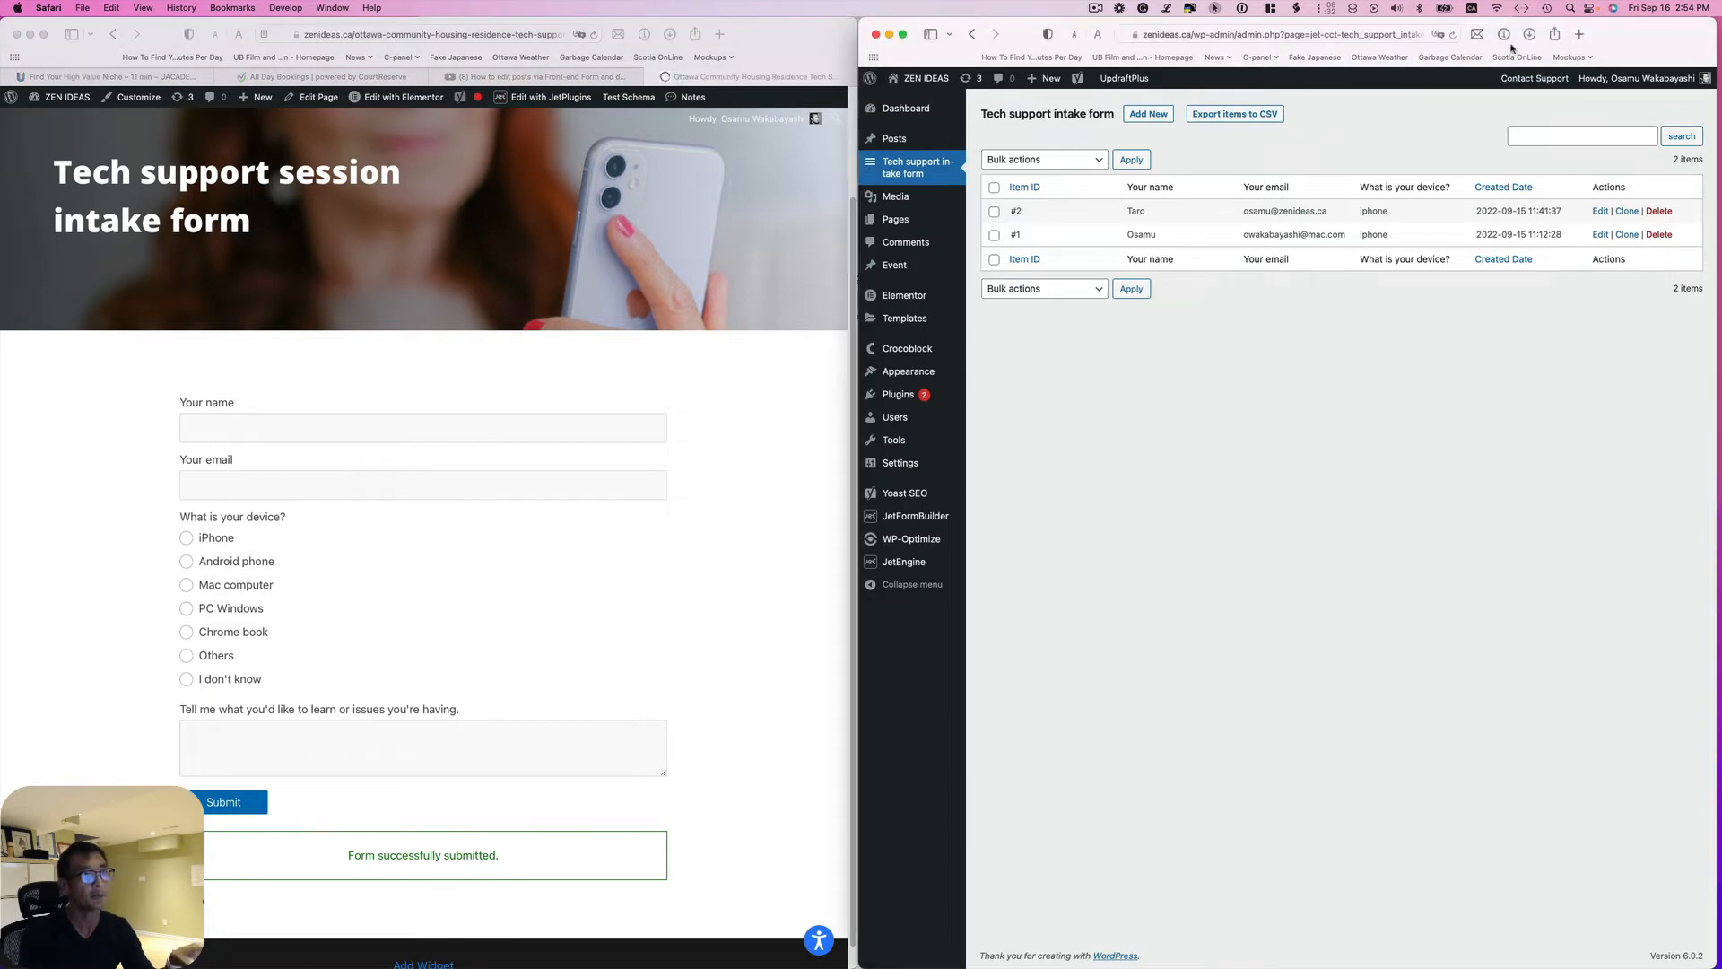
{"action": "key", "text": "super+r"}
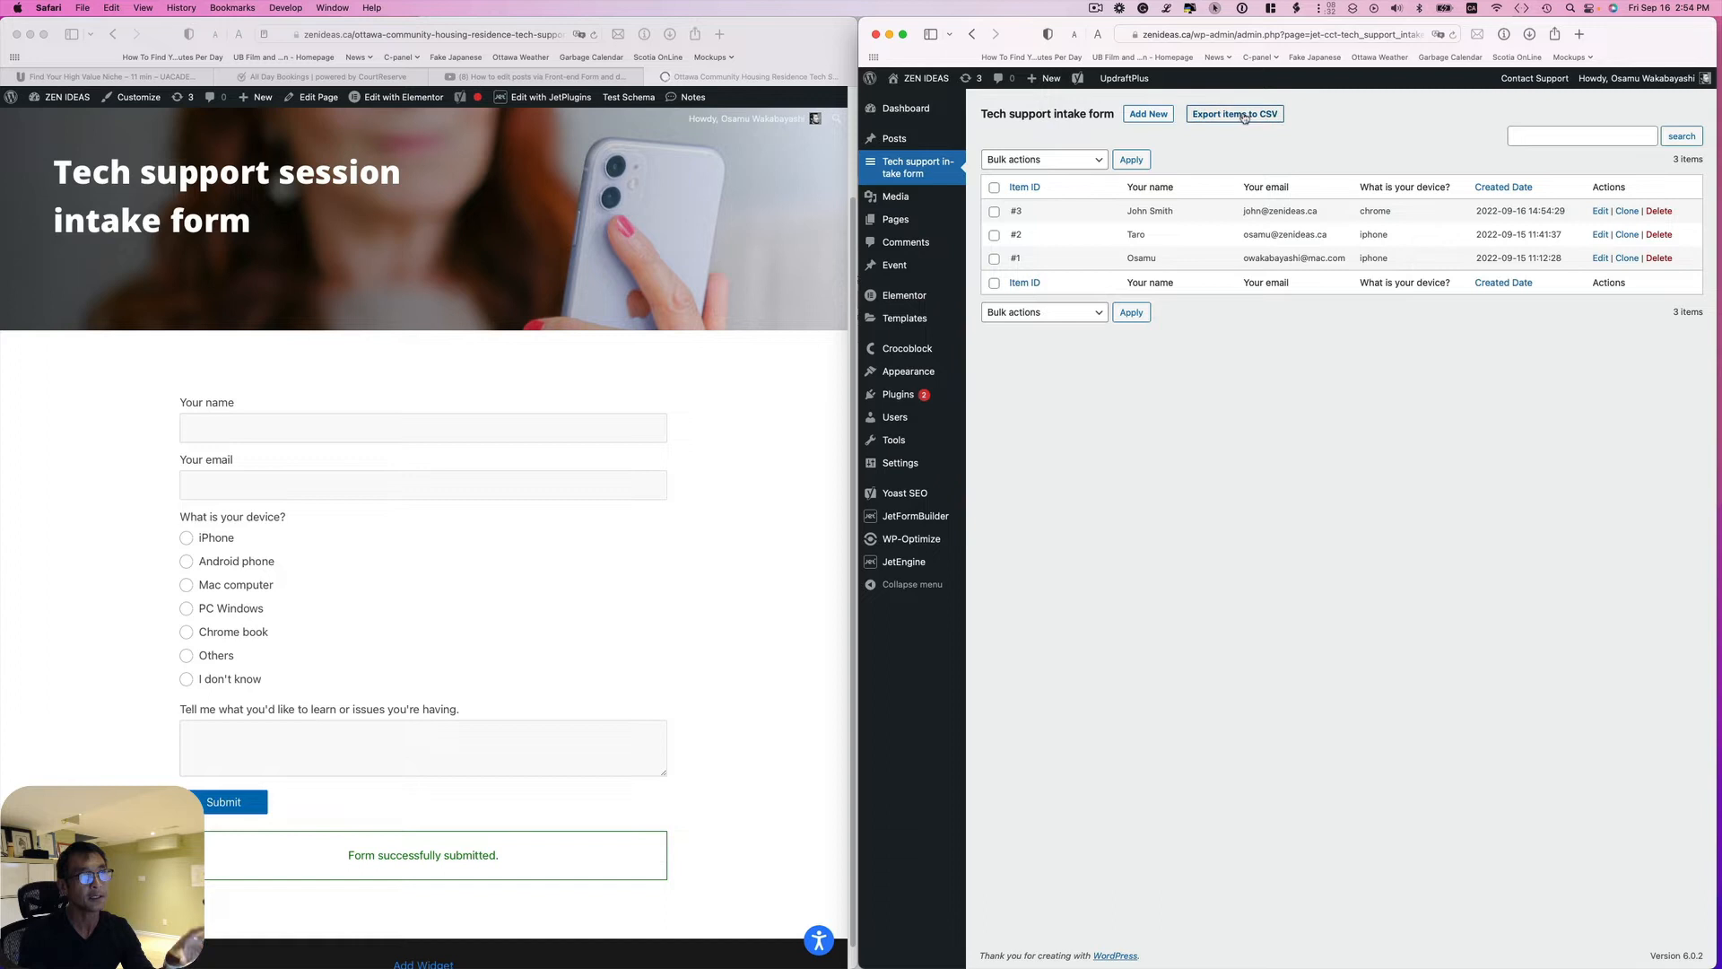
Export the three intake items to CSV and open the downloaded file
{"action": "left_click", "coordinate": [1235, 113]}
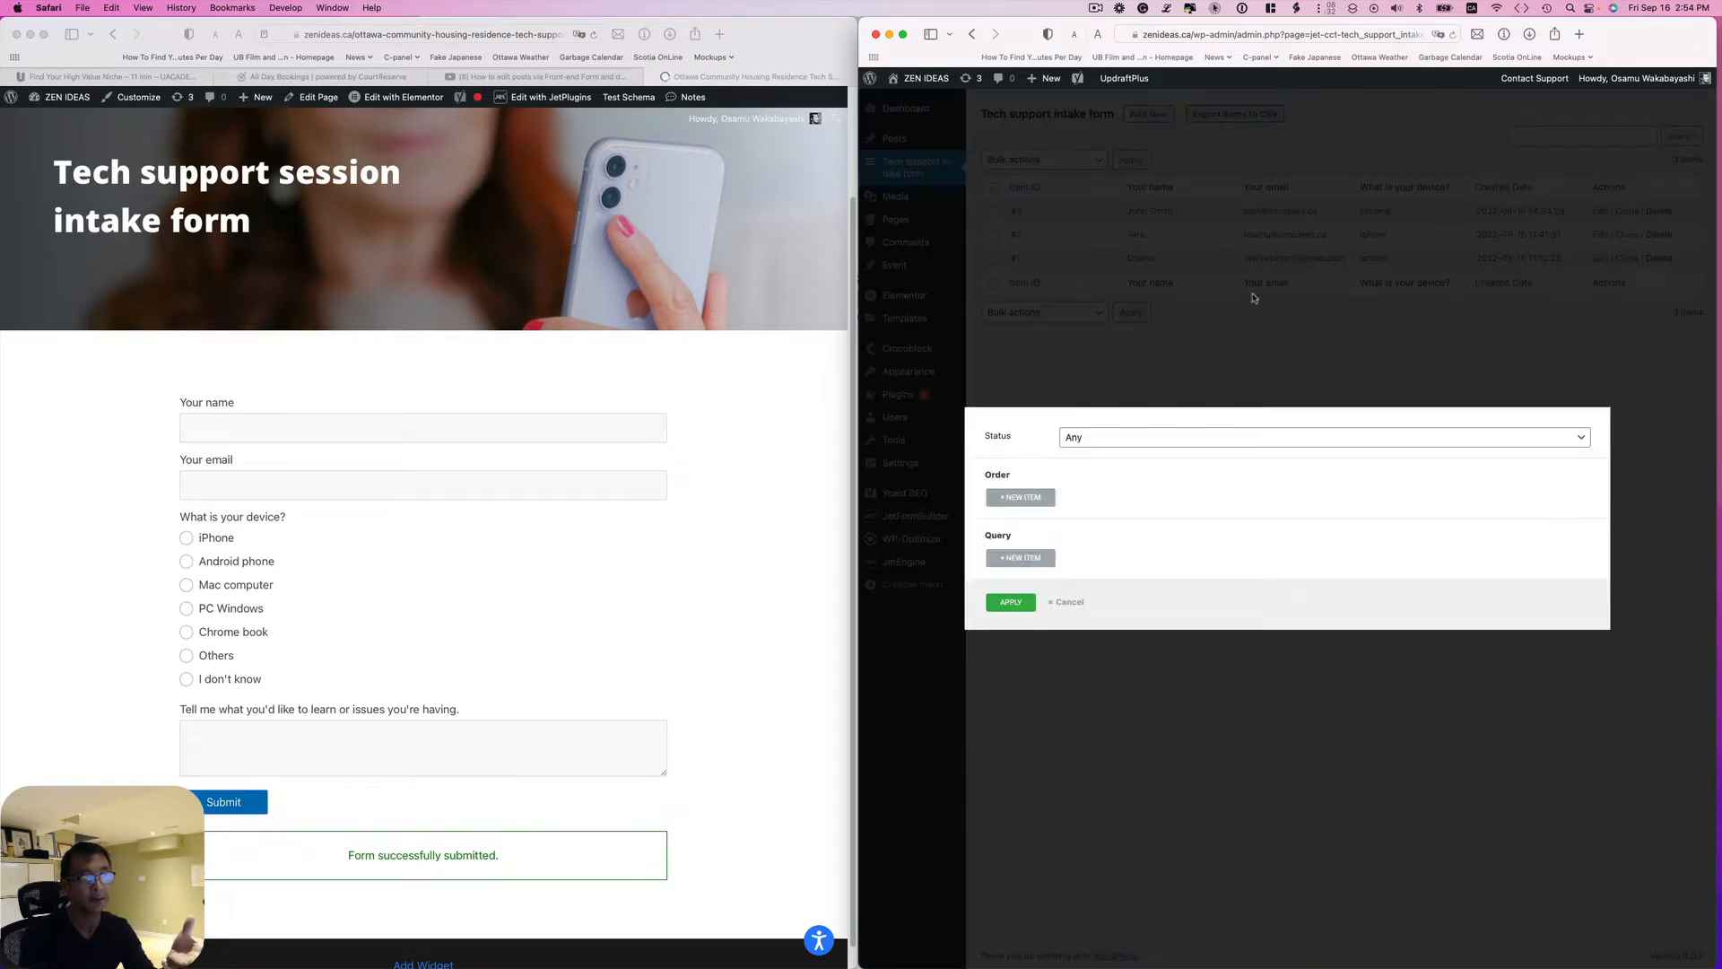
{"action": "left_click", "coordinate": [1010, 602]}
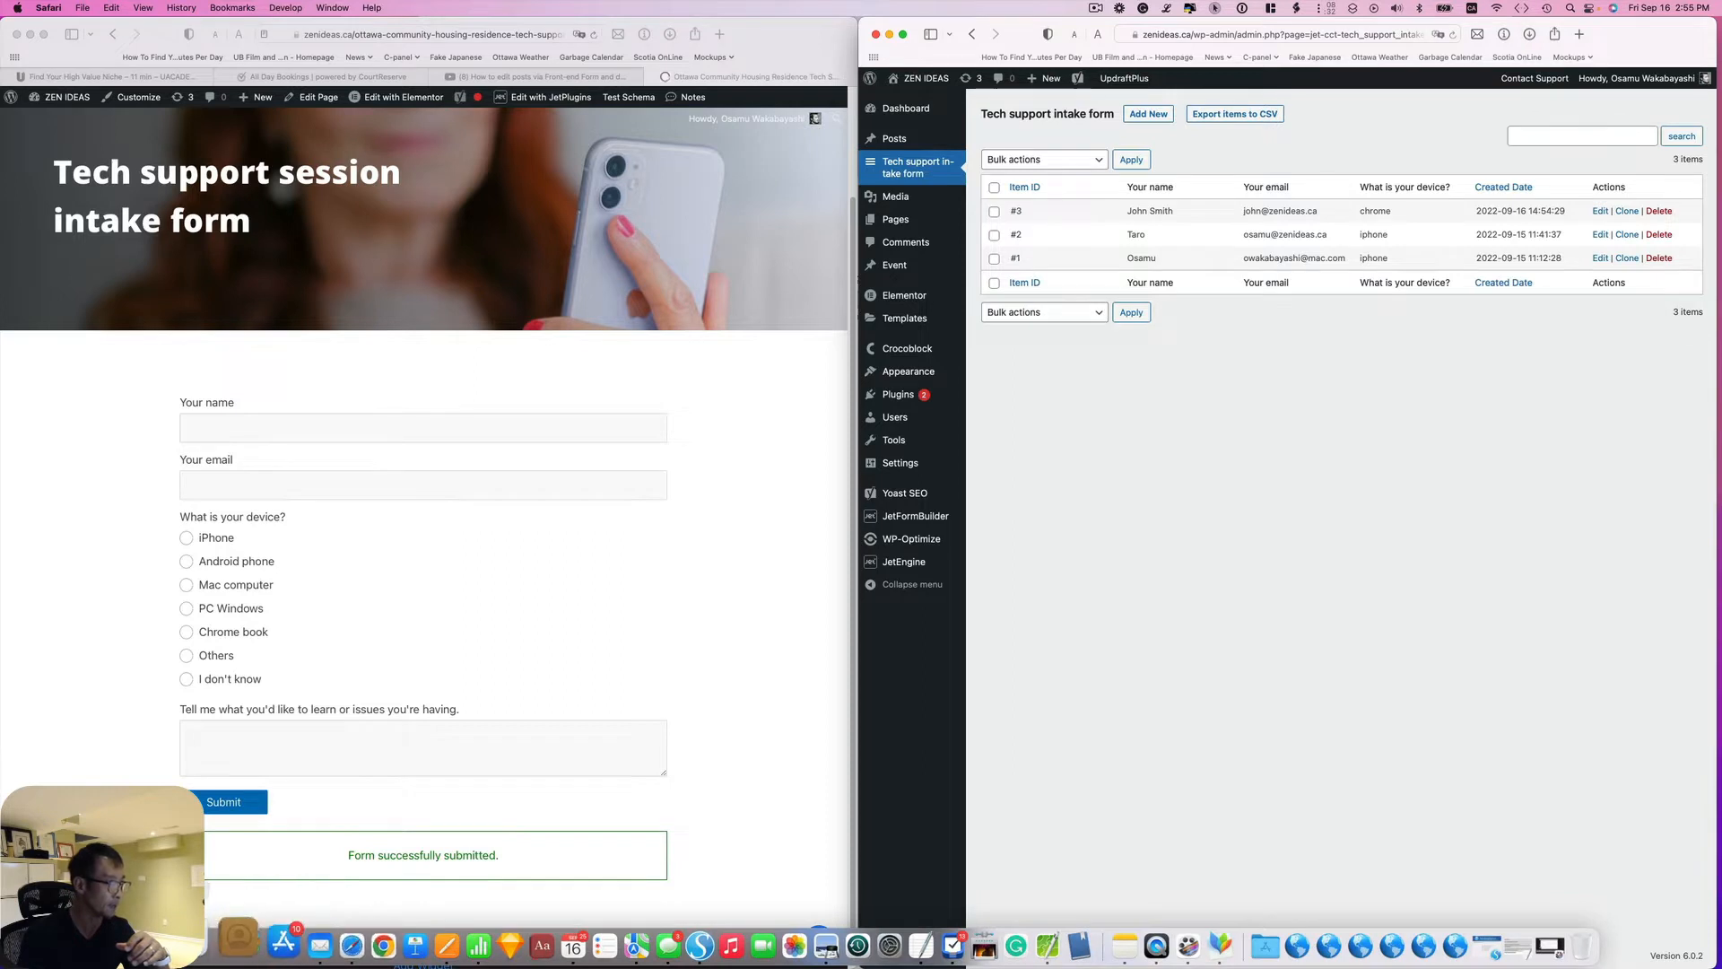
{"action": "left_click", "coordinate": [262, 956]}
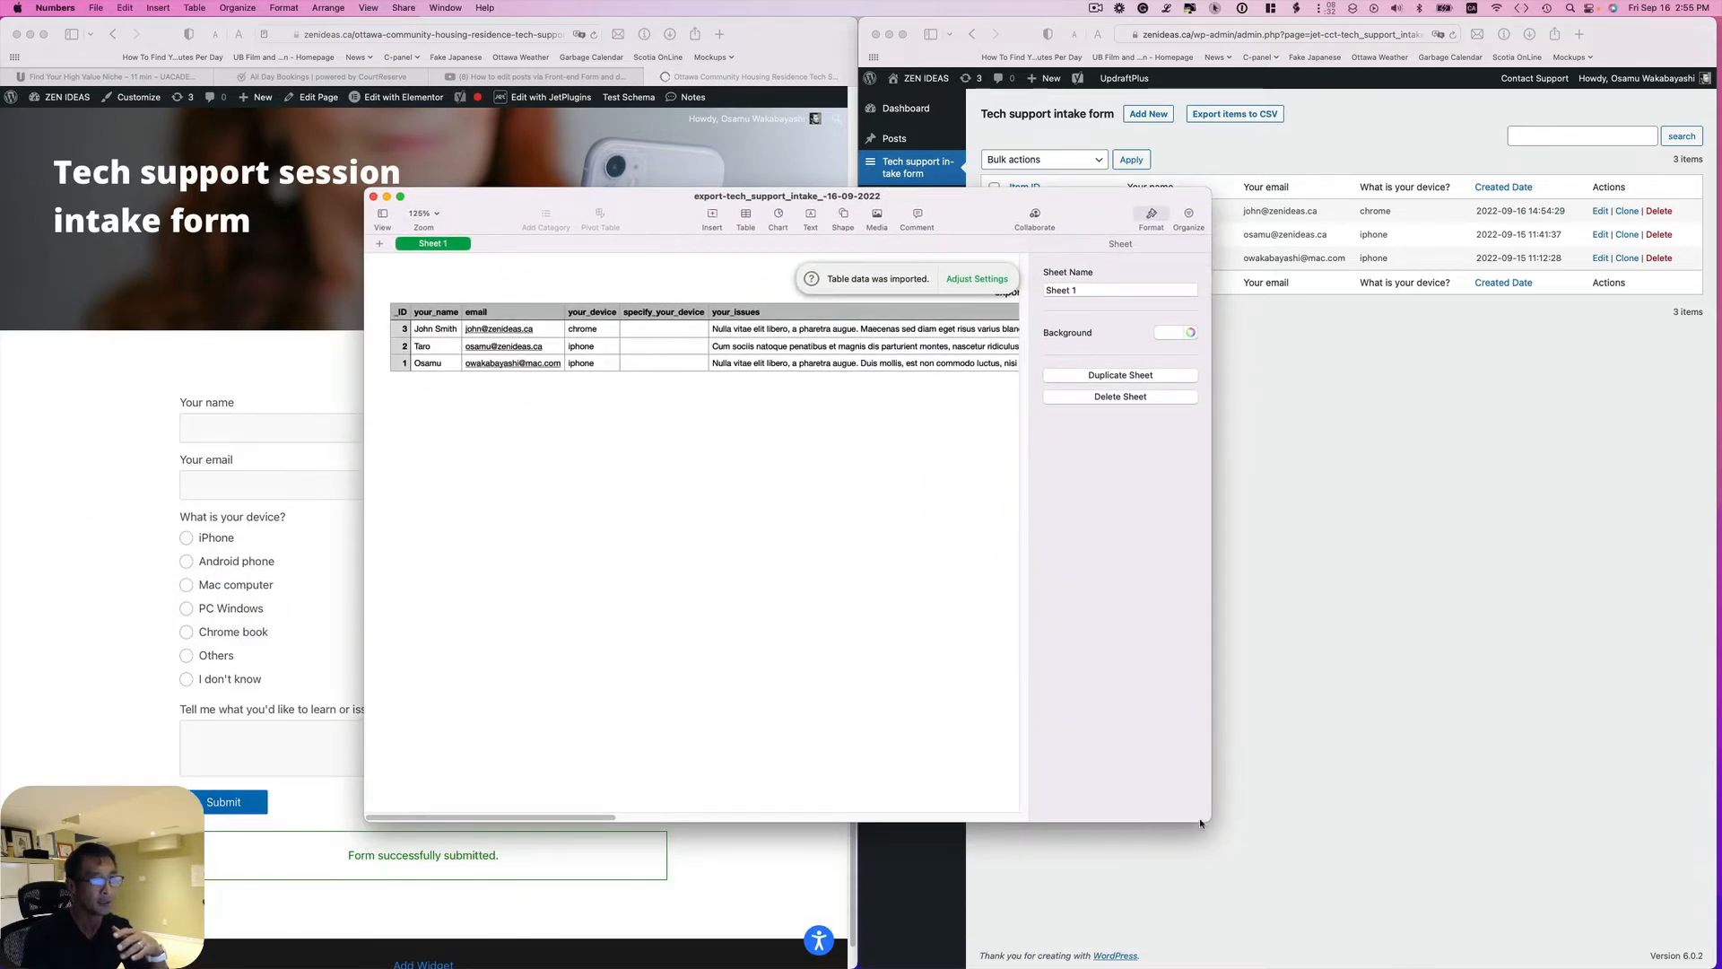
Enlarge the Numbers window to review all submission columns, then return to the browser
{"action": "left_click_drag", "start_coordinate": [1205, 816], "coordinate": [1550, 892]}
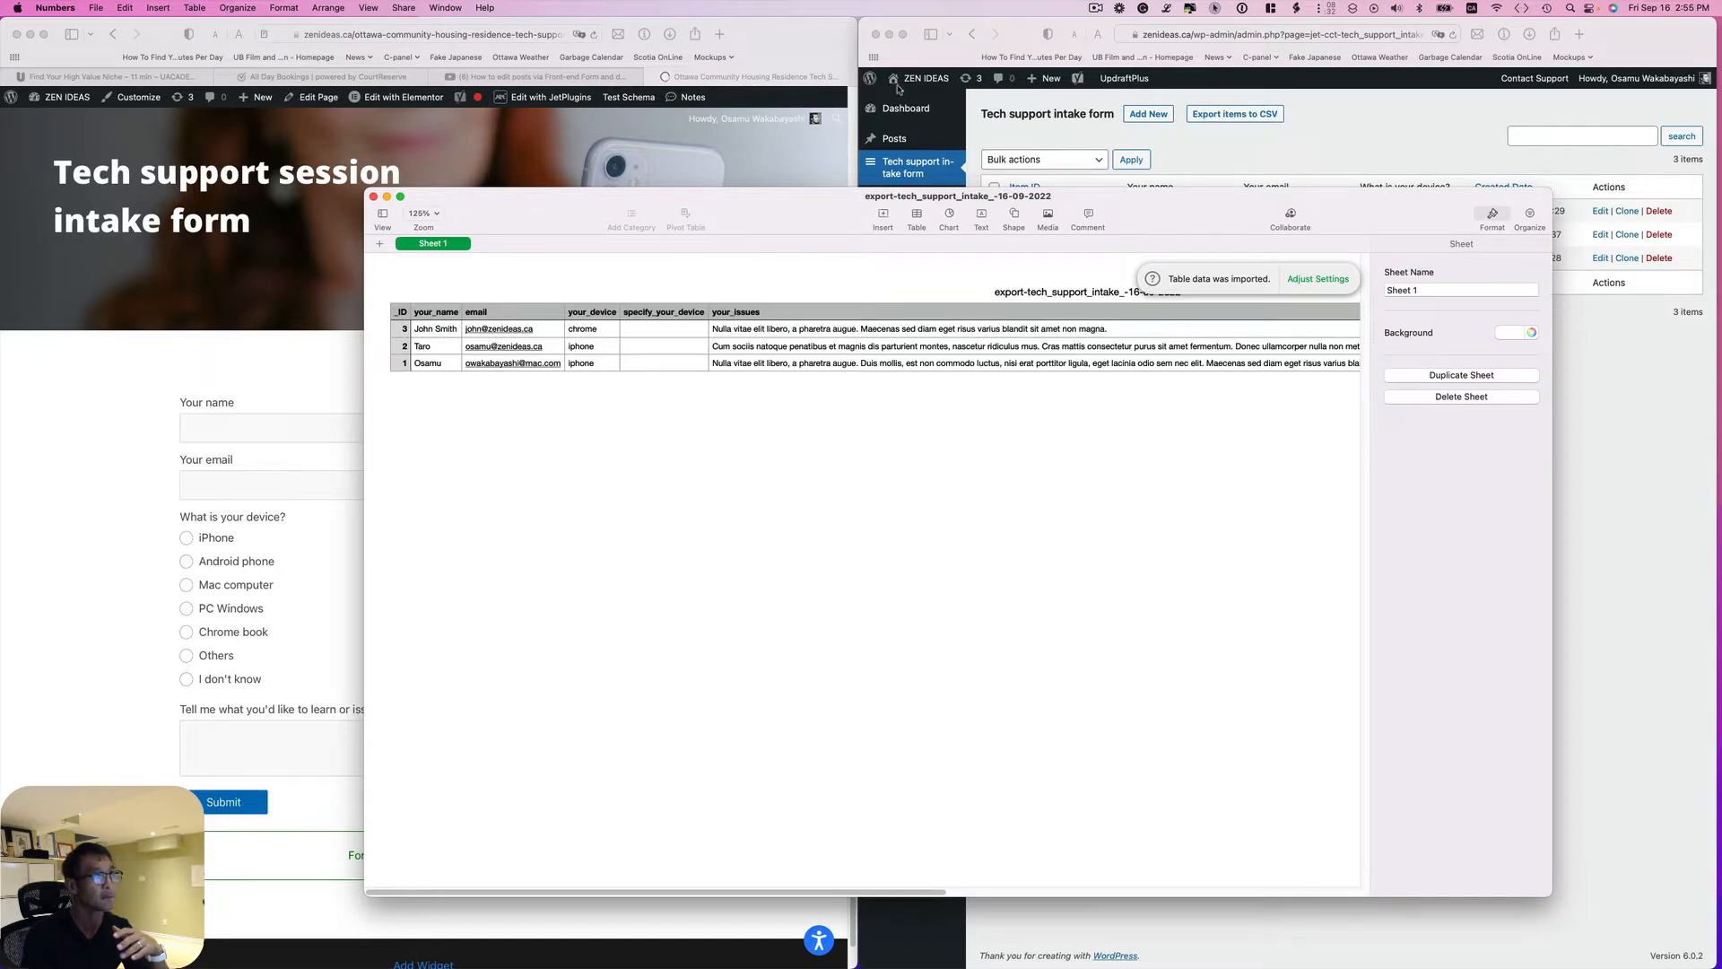
{"action": "left_click", "coordinate": [1095, 12]}
{"action": "left_click", "coordinate": [1169, 50]}
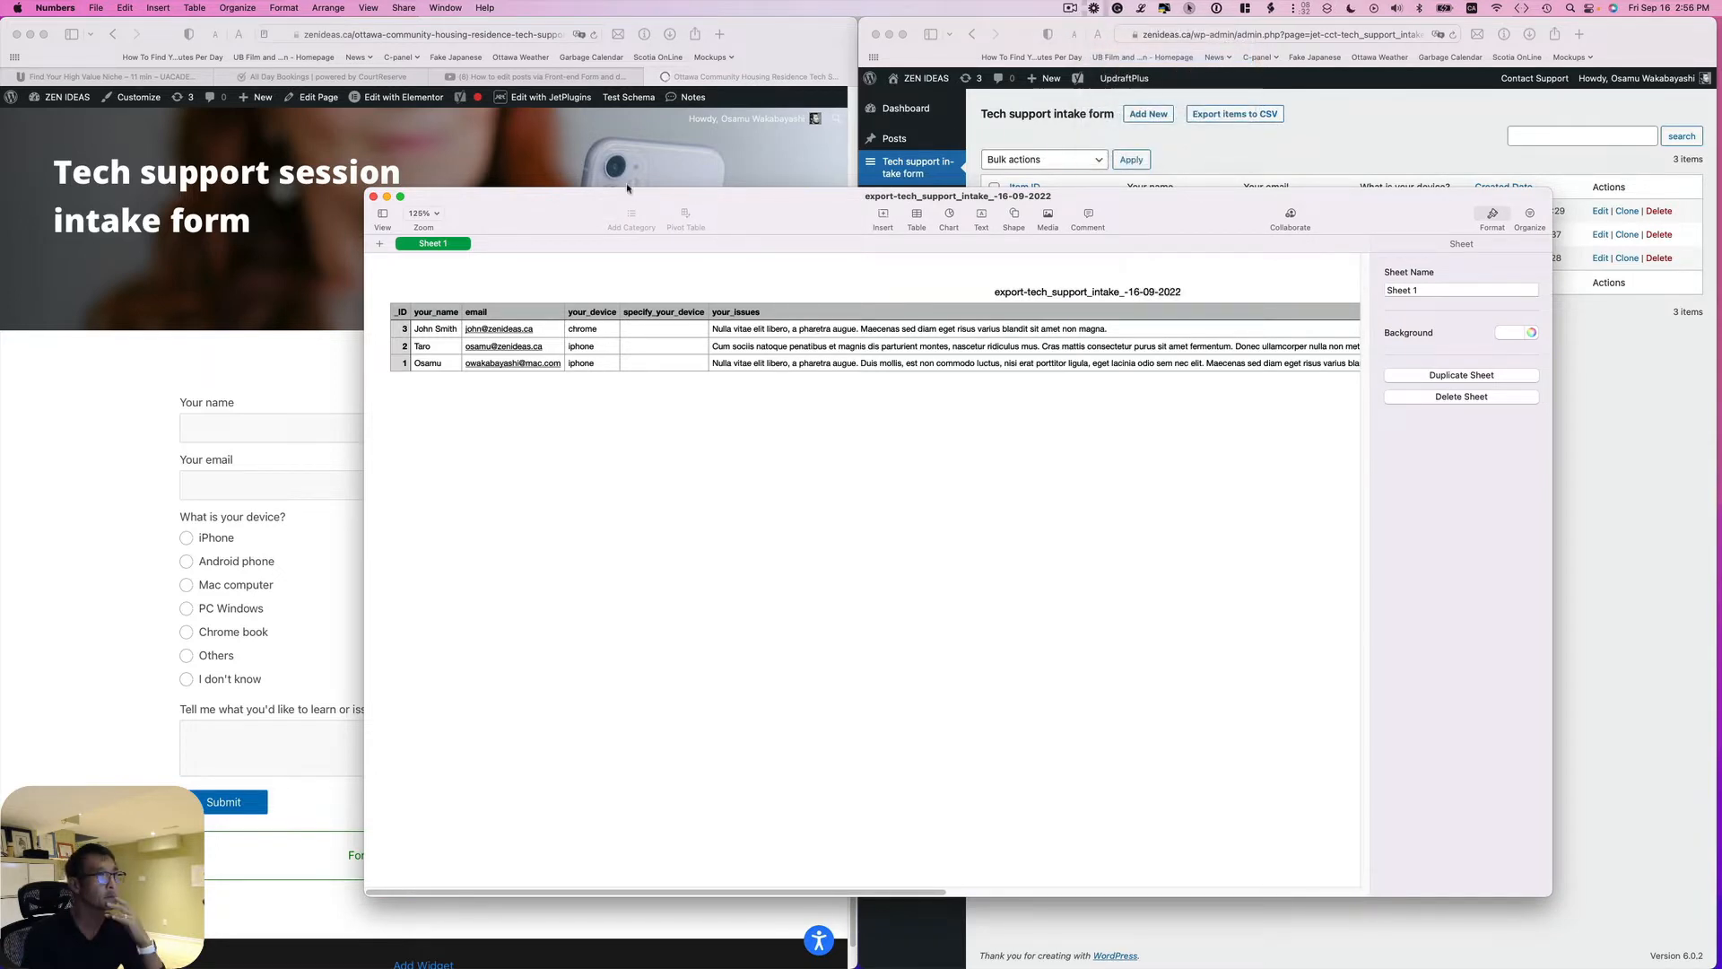
{"action": "left_click", "coordinate": [1214, 924]}
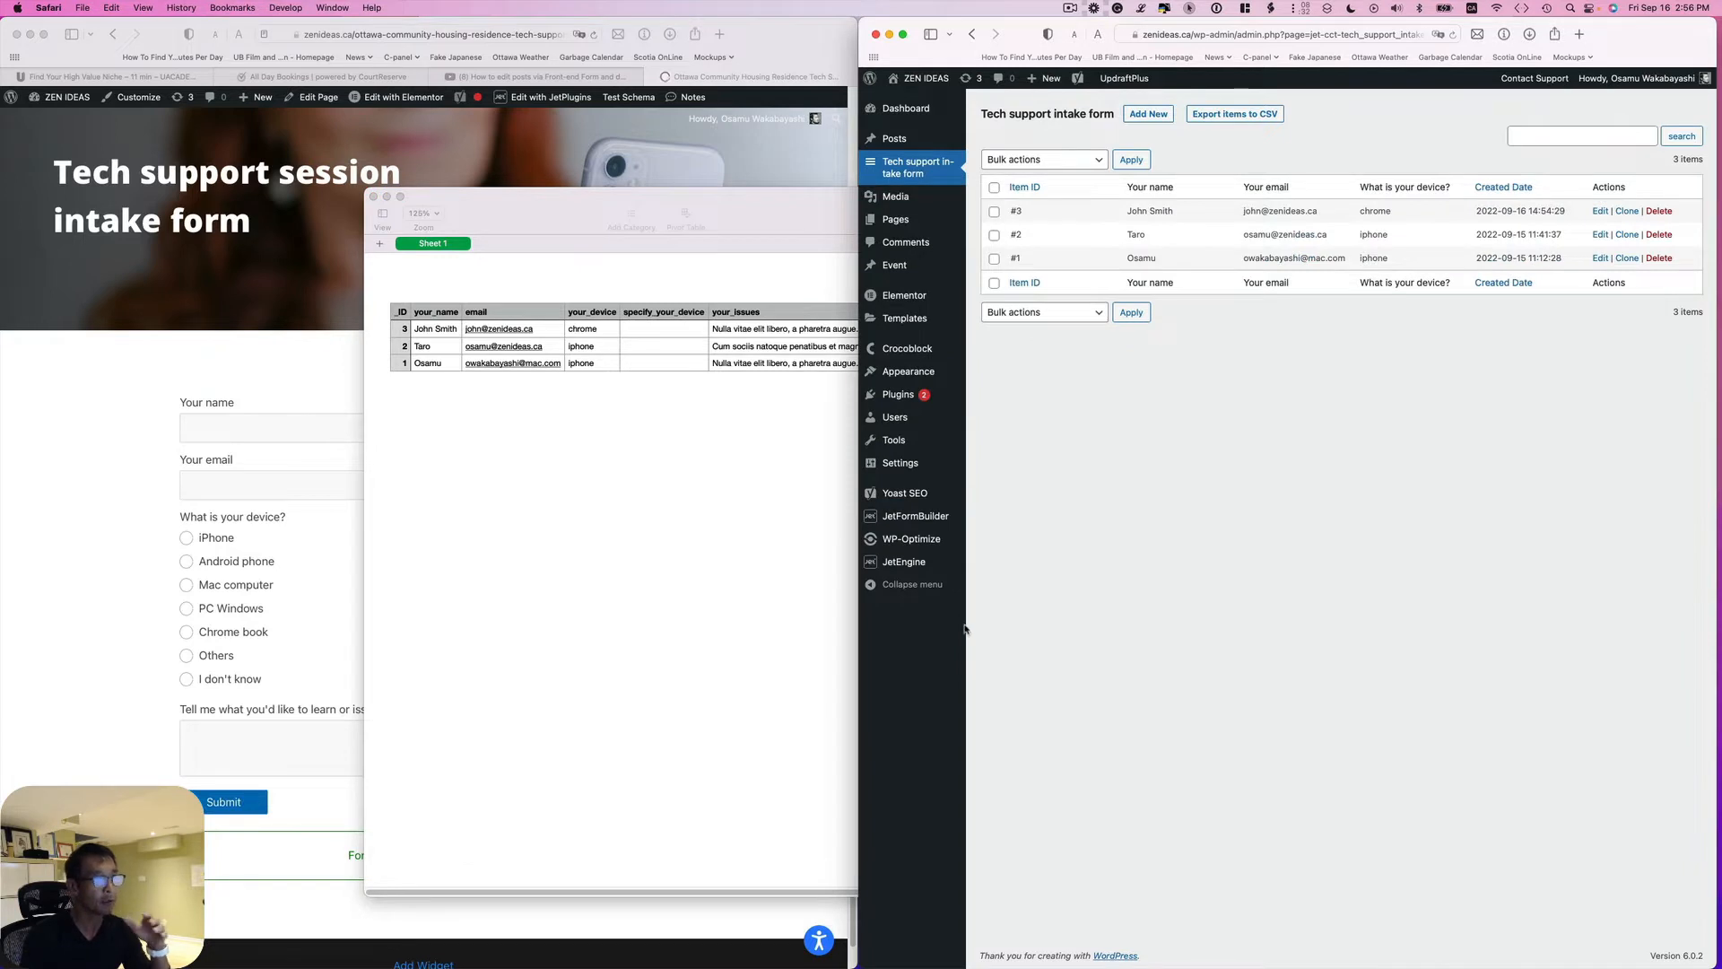
Go to JetEngine's Custom Content Types list, currently empty
{"action": "left_click", "coordinate": [607, 539]}
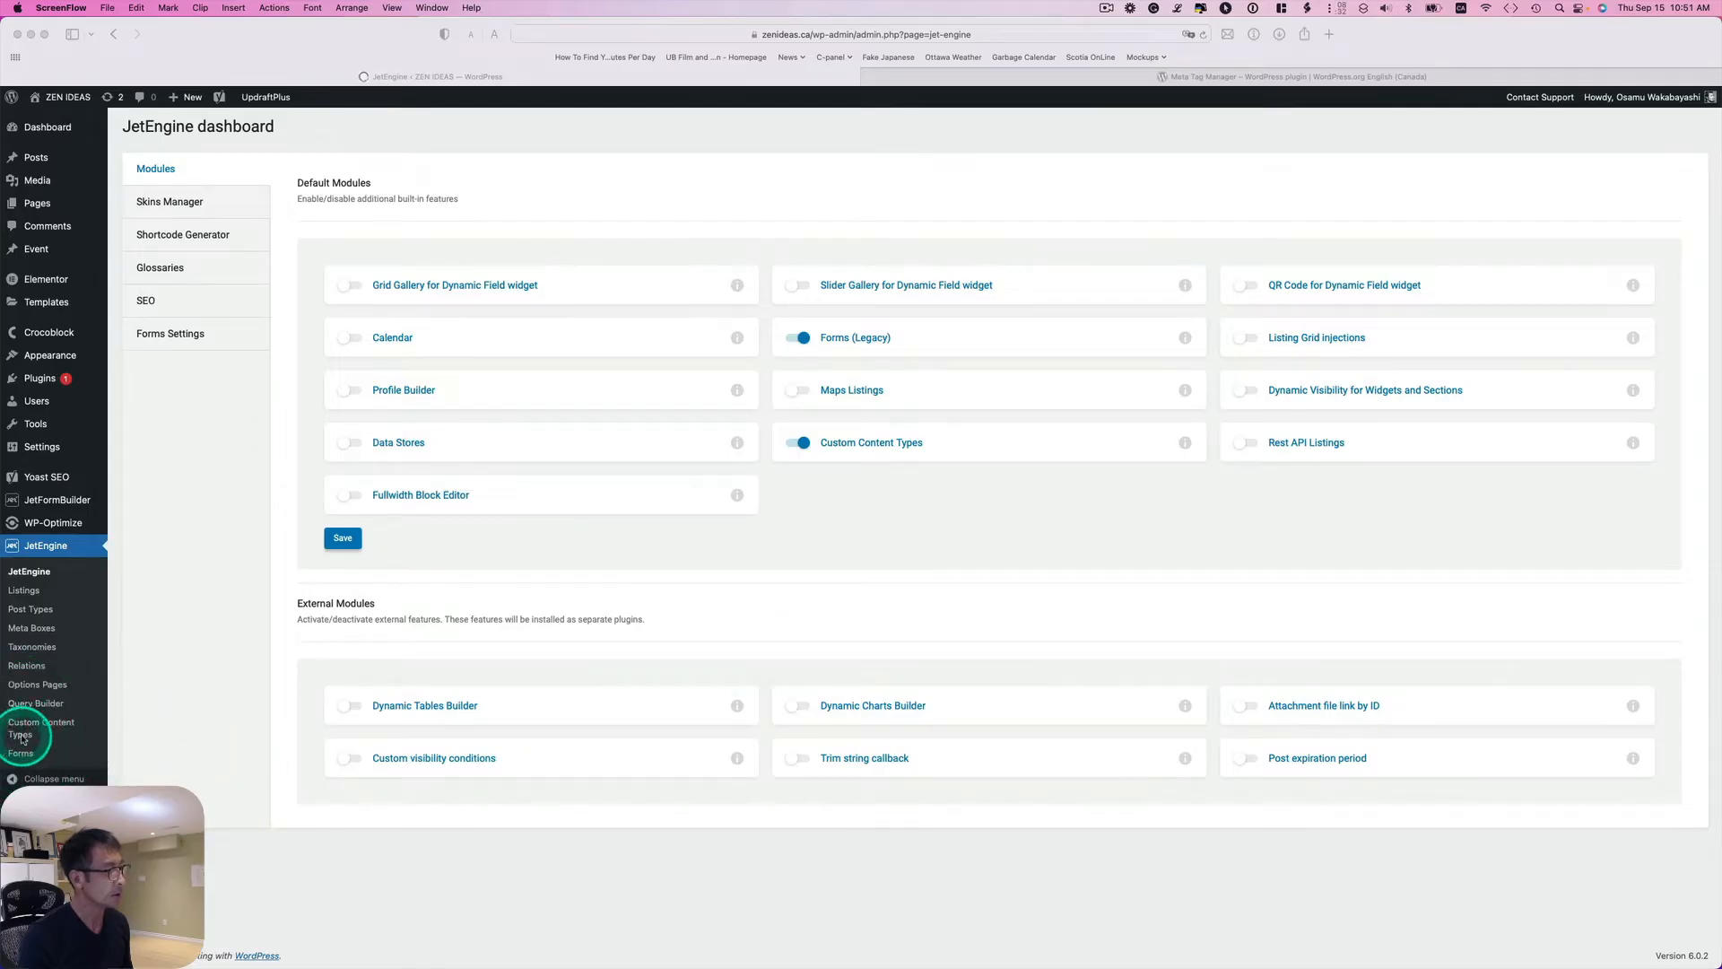
{"action": "left_click", "coordinate": [39, 734]}
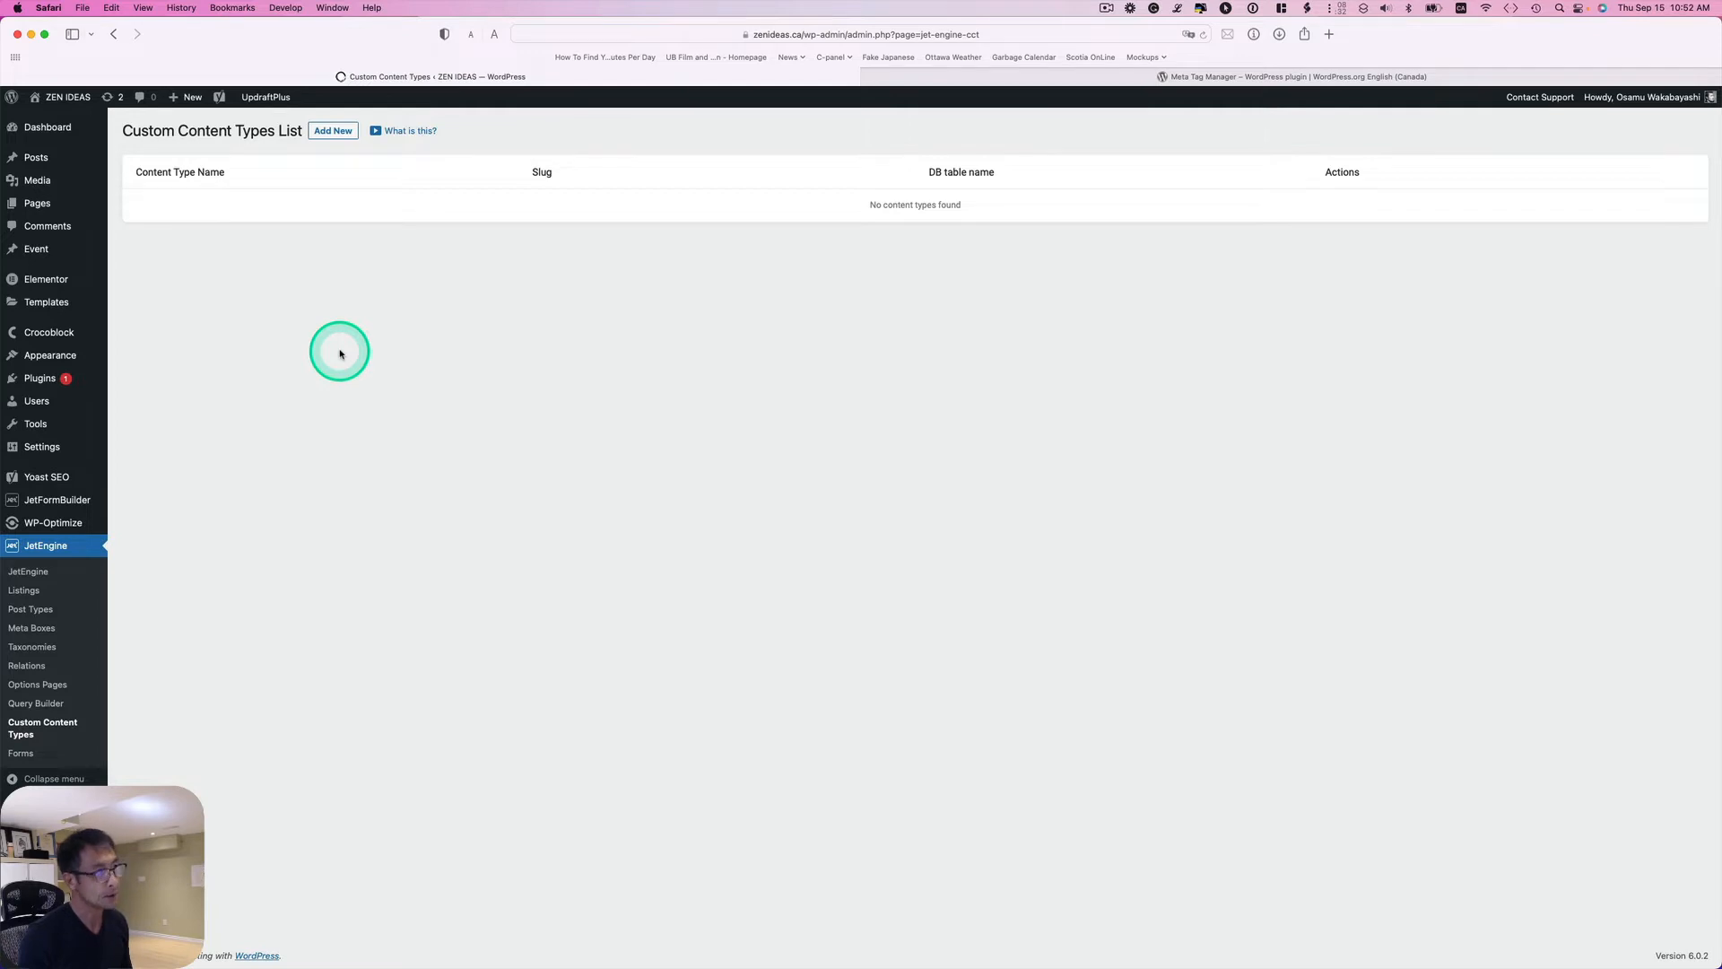
Create a new content type named Tech support intake form with an autofilled slug
{"action": "left_click", "coordinate": [333, 130]}
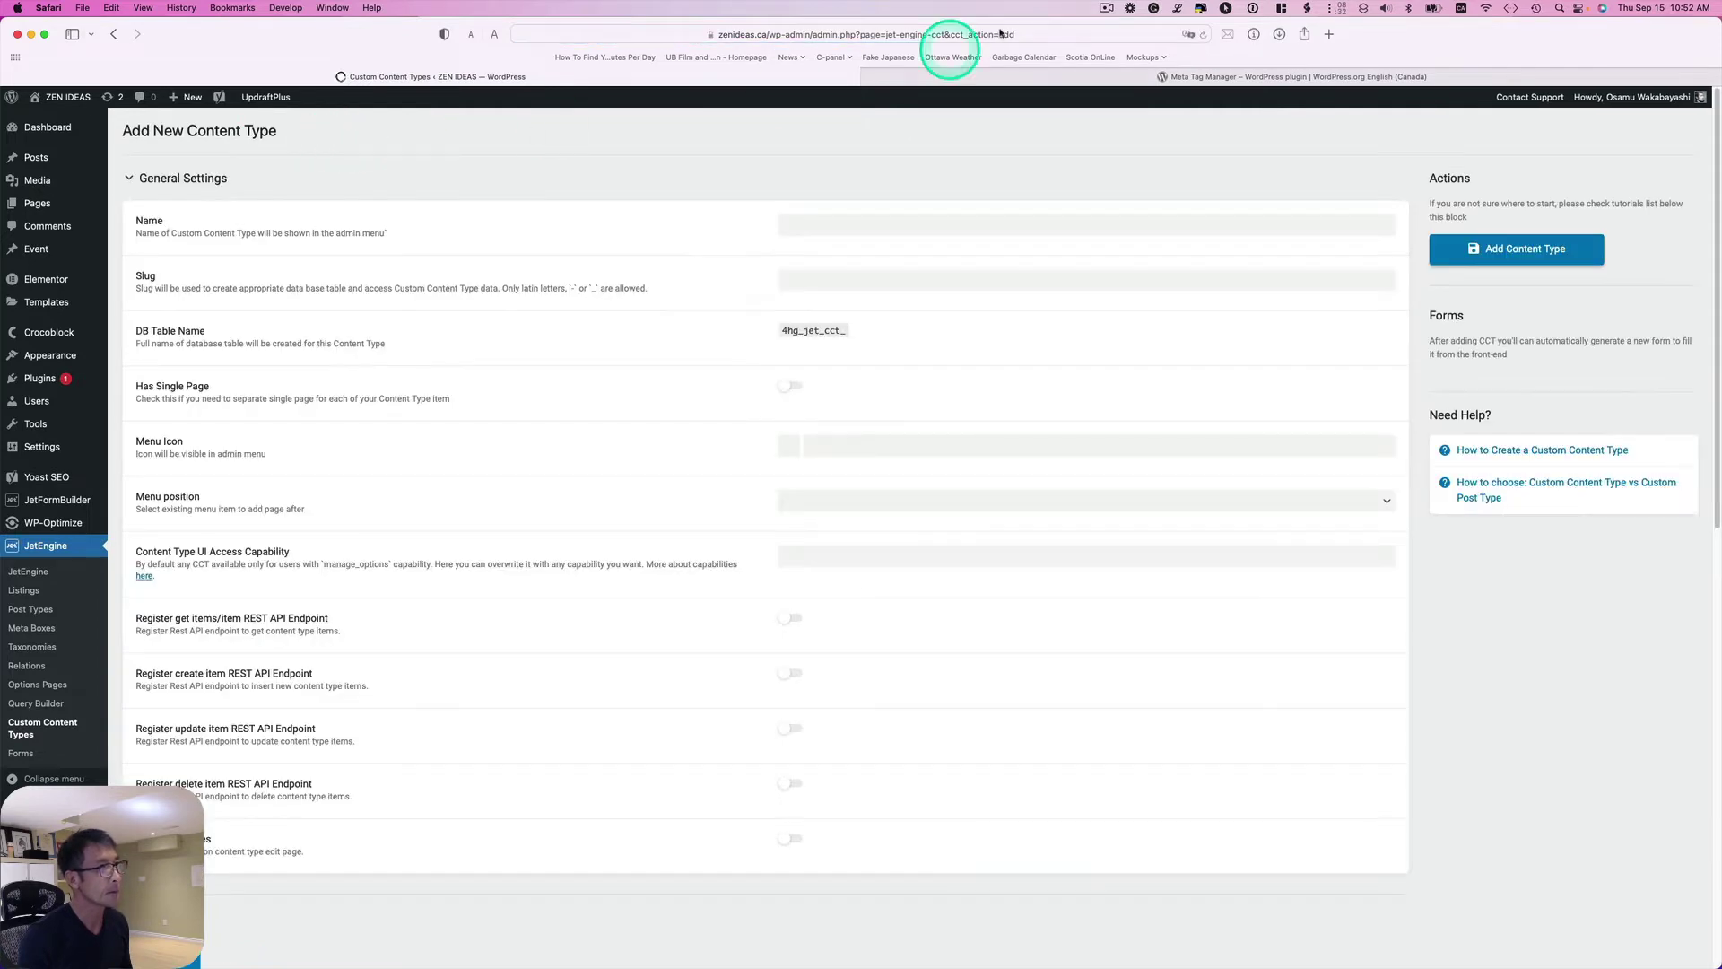
{"action": "left_click", "coordinate": [891, 223]}
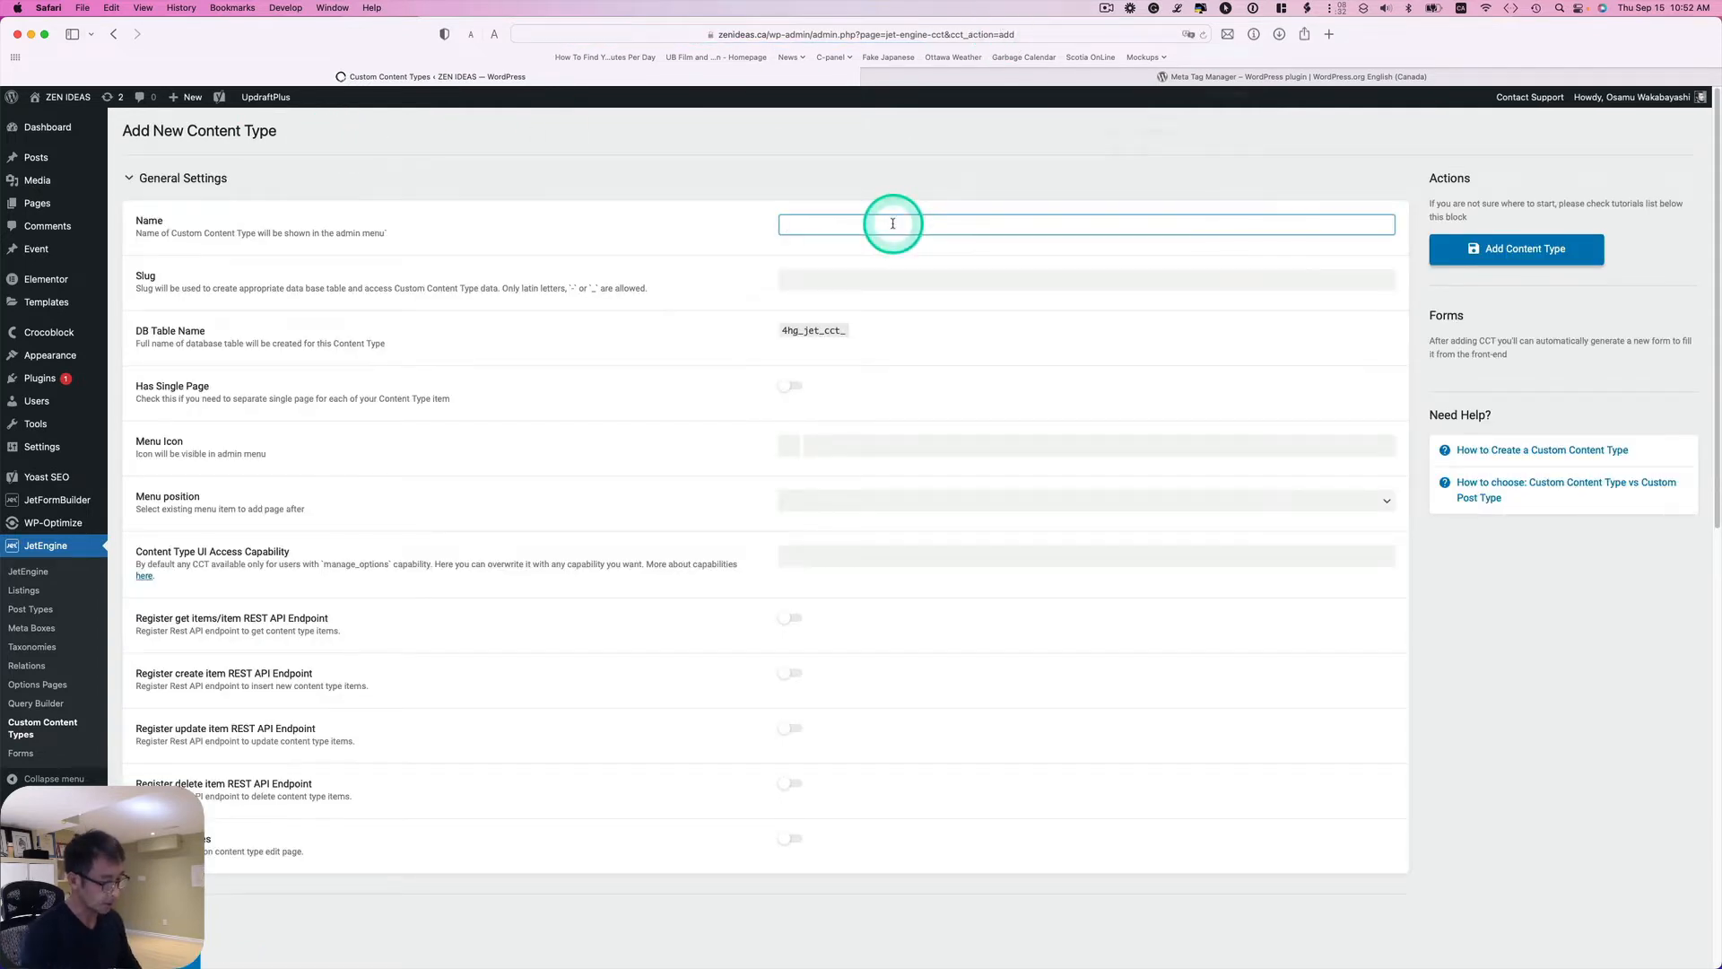
{"action": "type", "text": "Tech support intake form"}
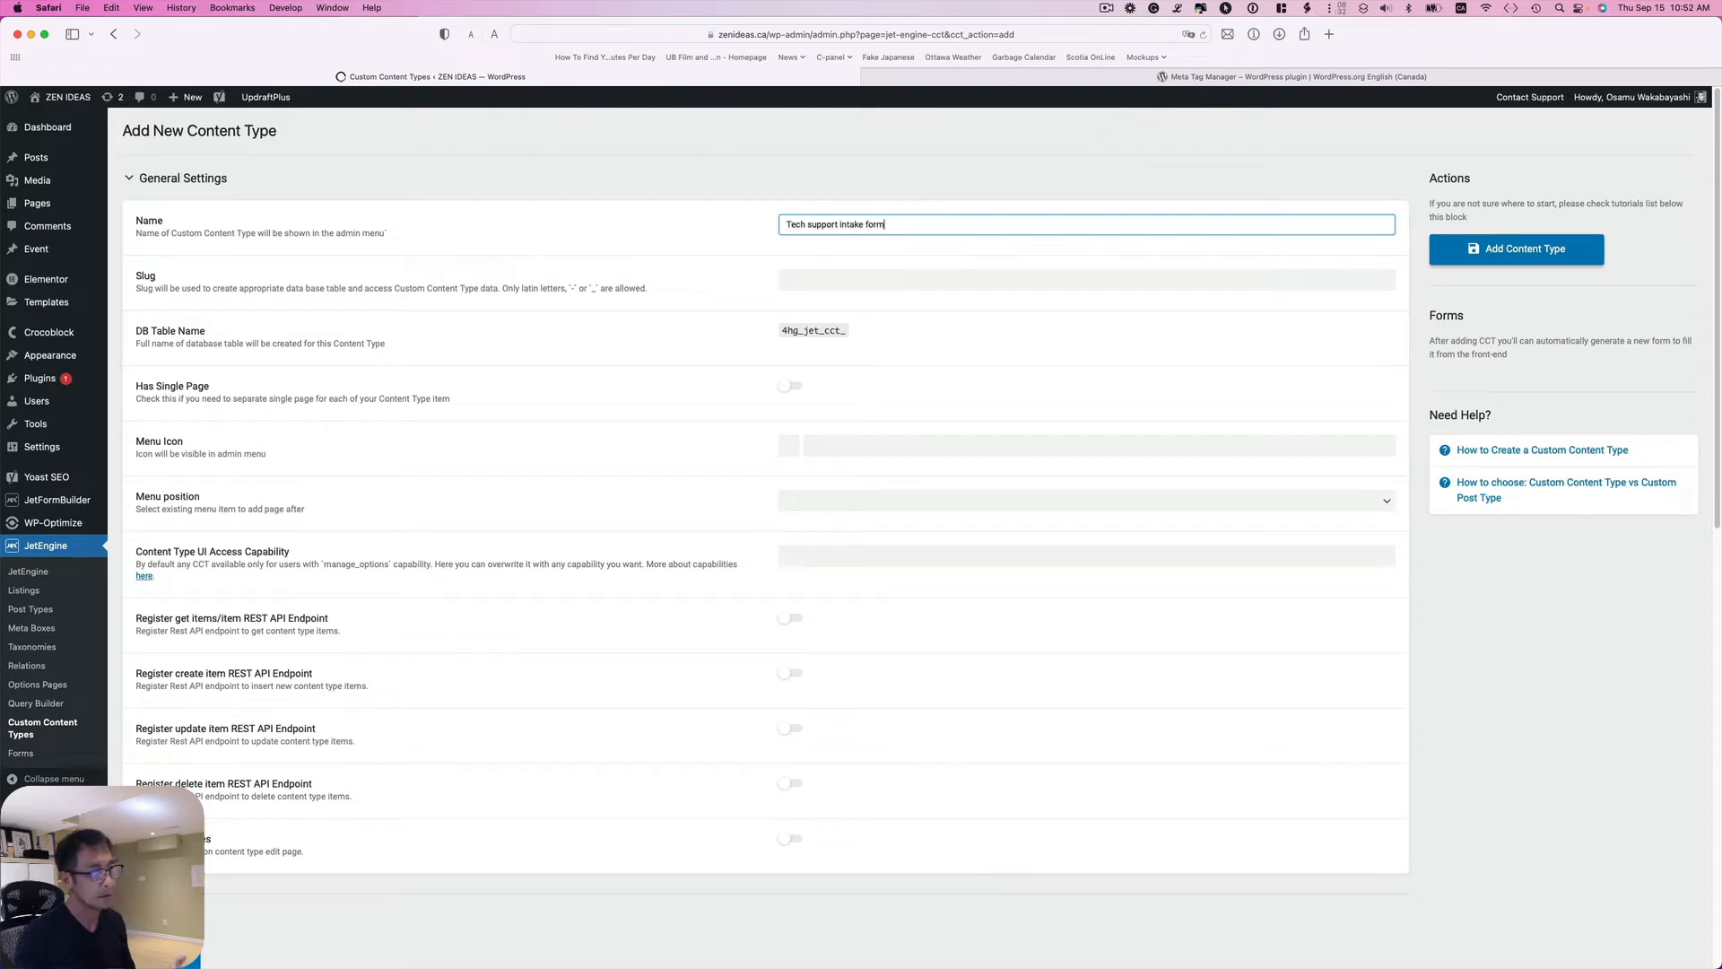
{"action": "left_click", "coordinate": [973, 279]}
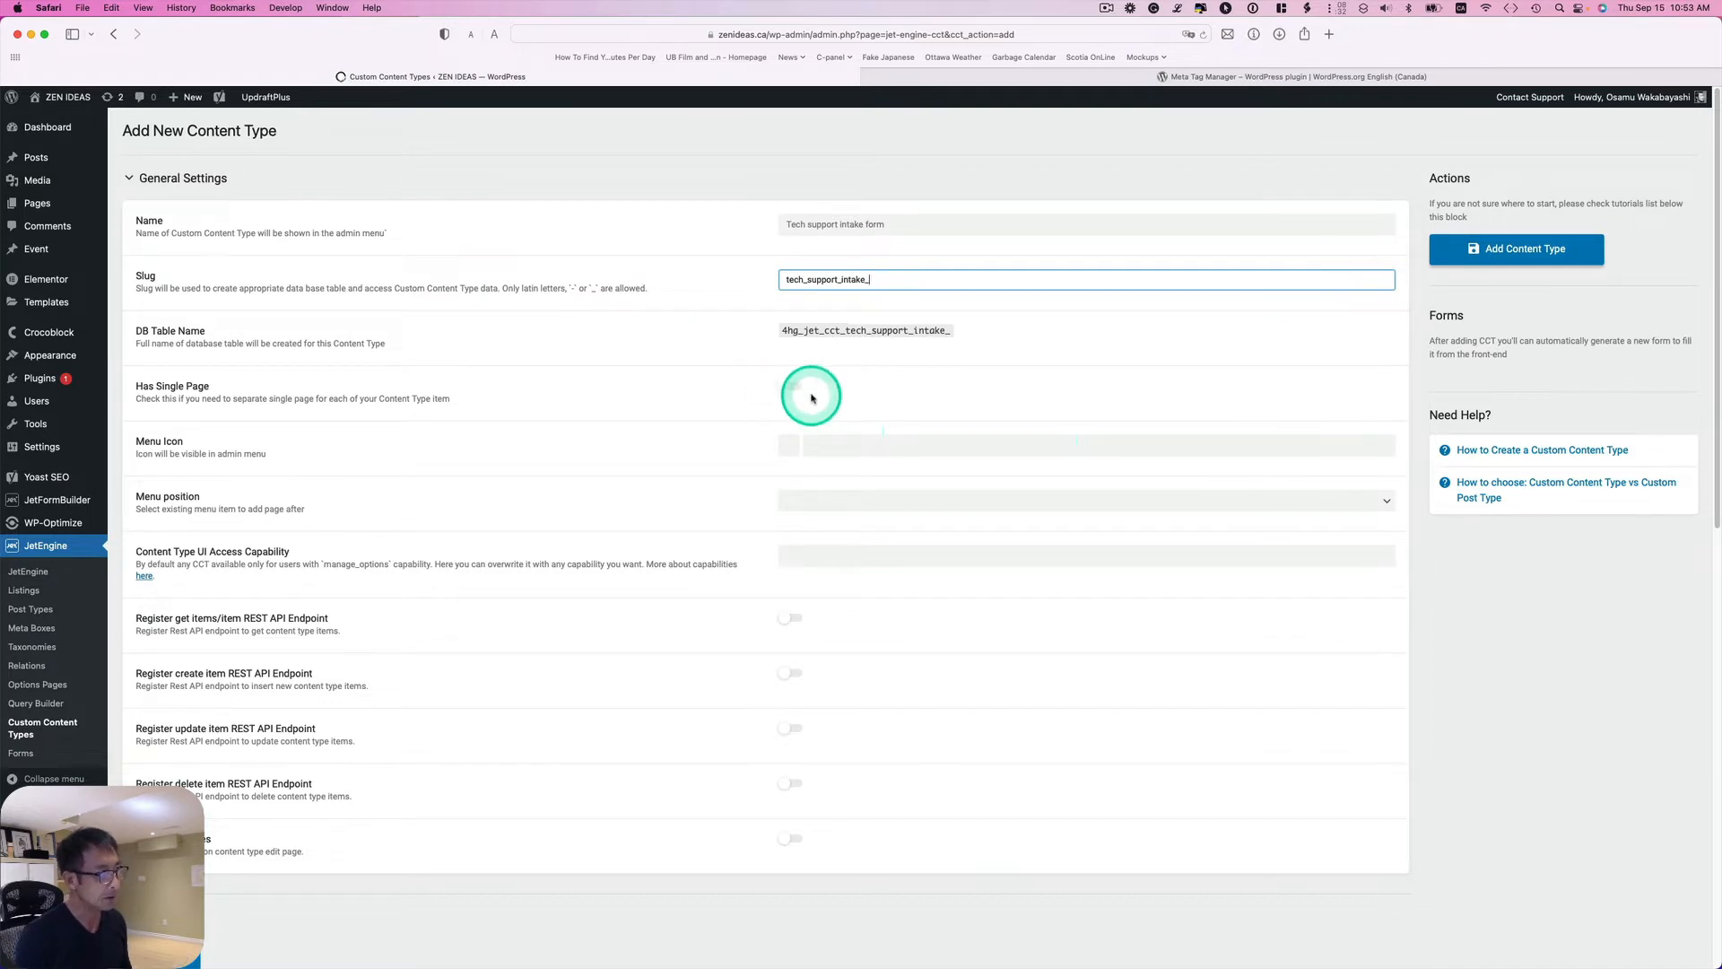
Choose a menu icon for the content type and set its menu position after Posts
{"action": "left_click", "coordinate": [801, 457]}
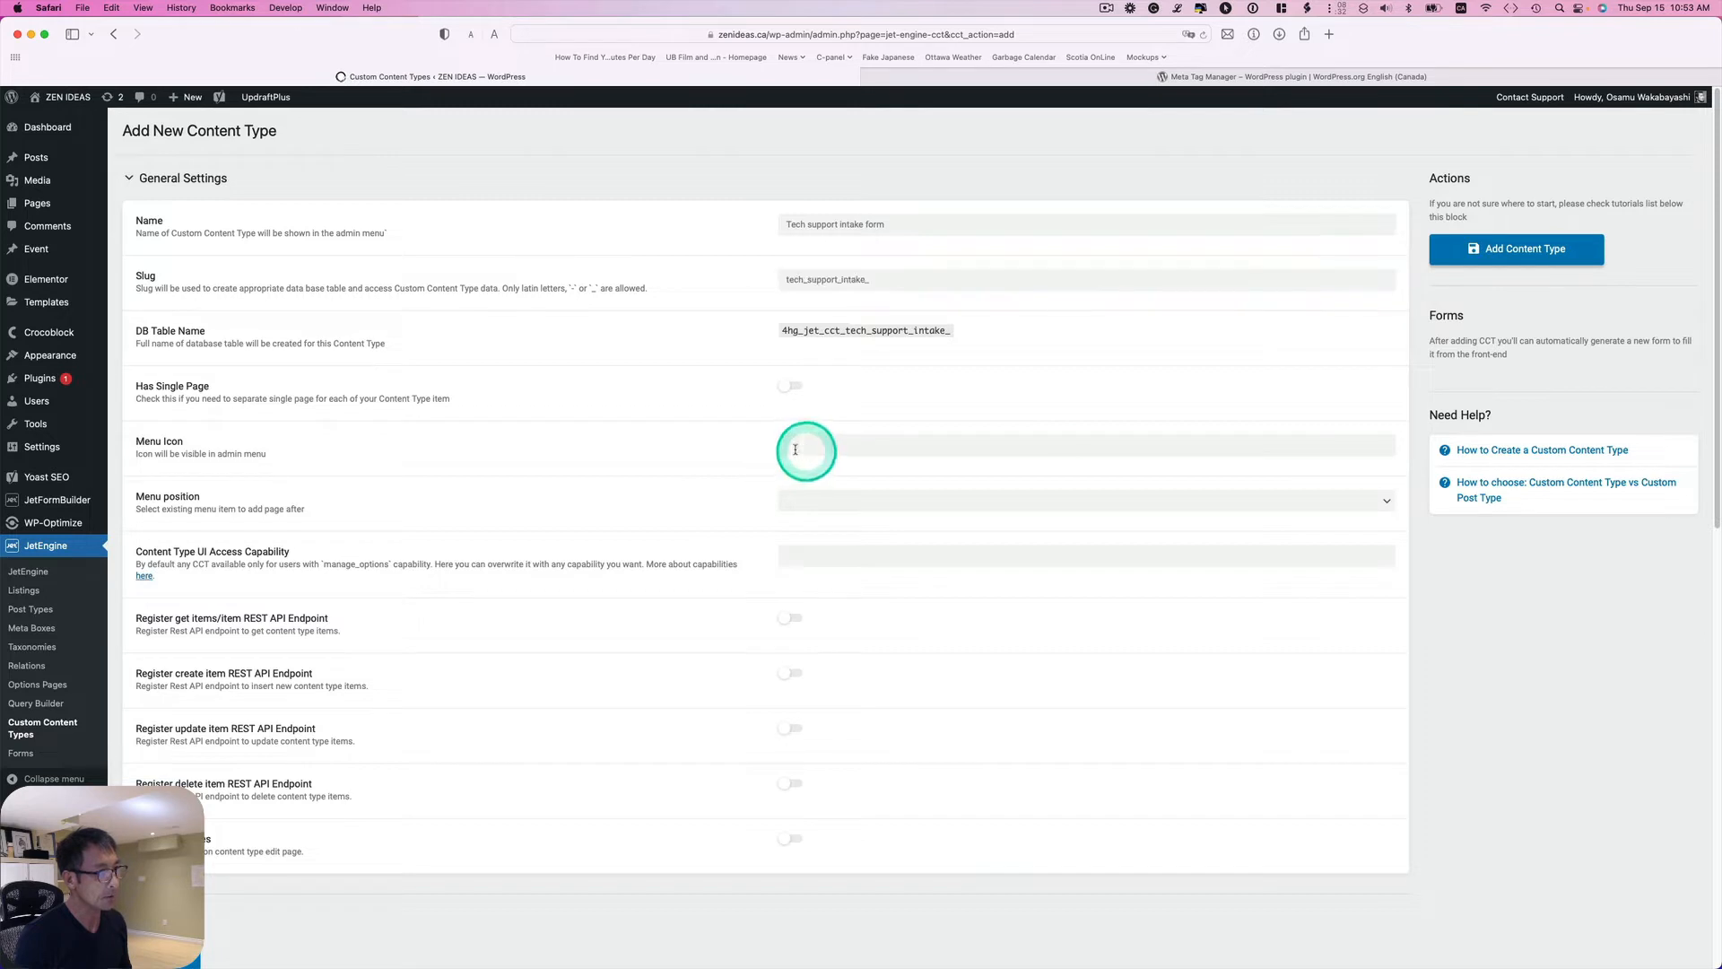
{"action": "left_click", "coordinate": [814, 447]}
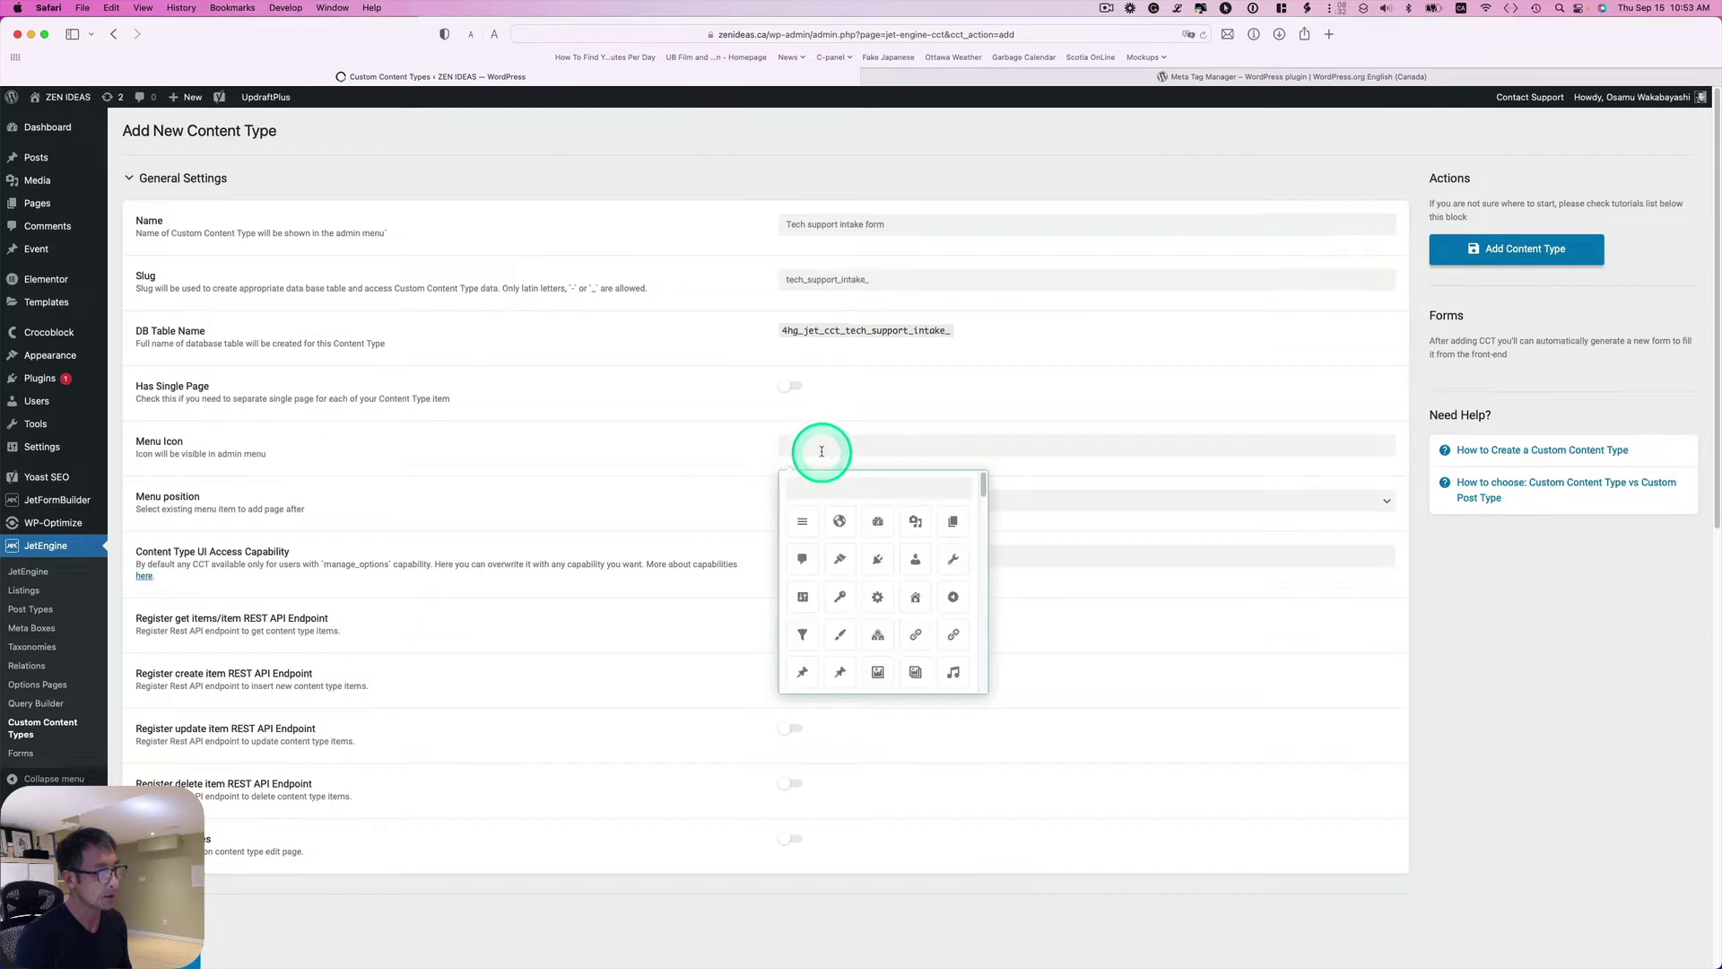
{"action": "left_click", "coordinate": [803, 523]}
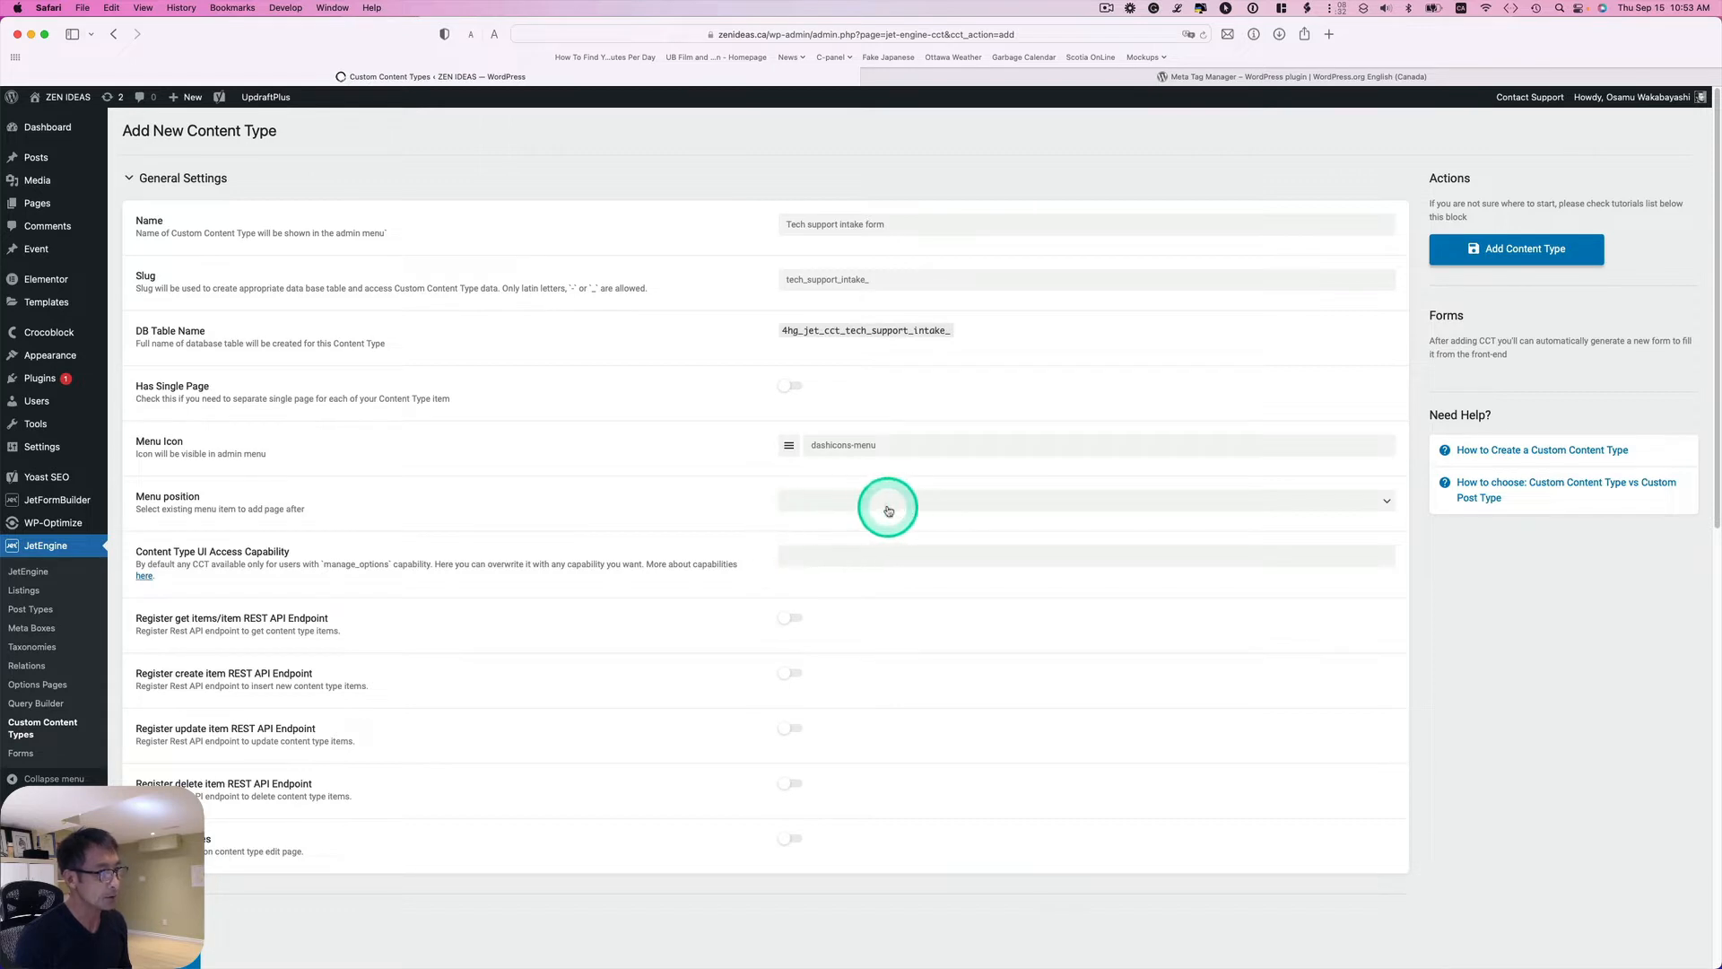
{"action": "left_click", "coordinate": [888, 502]}
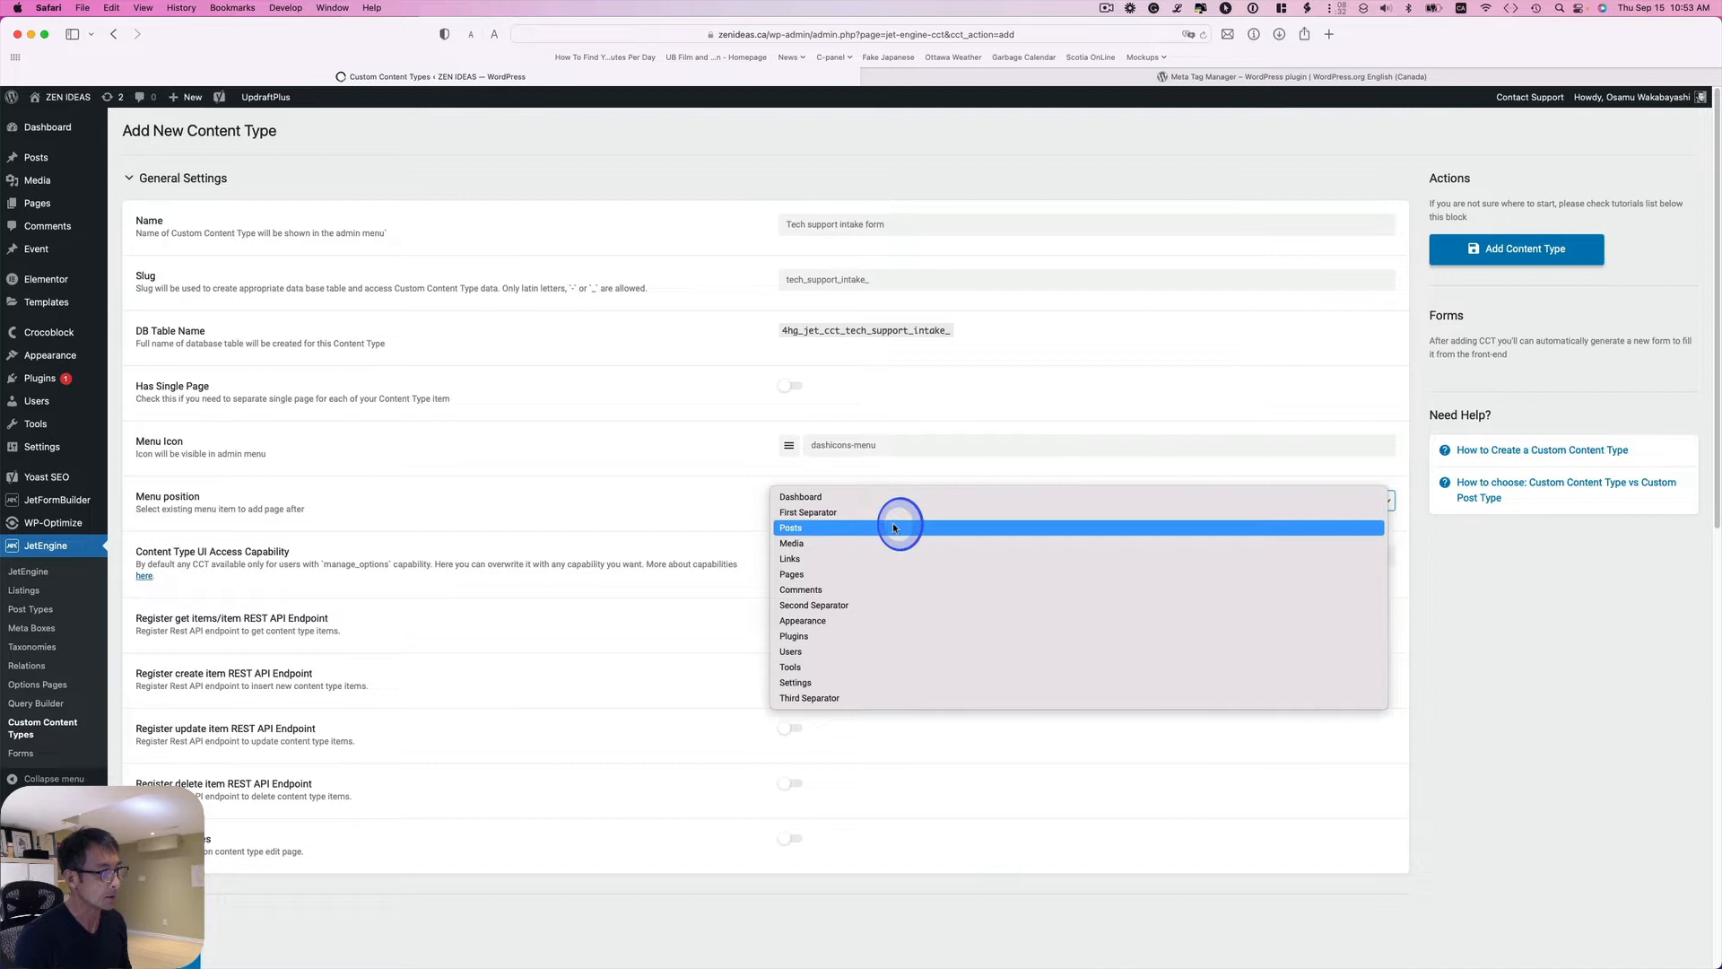
{"action": "left_click", "coordinate": [892, 526]}
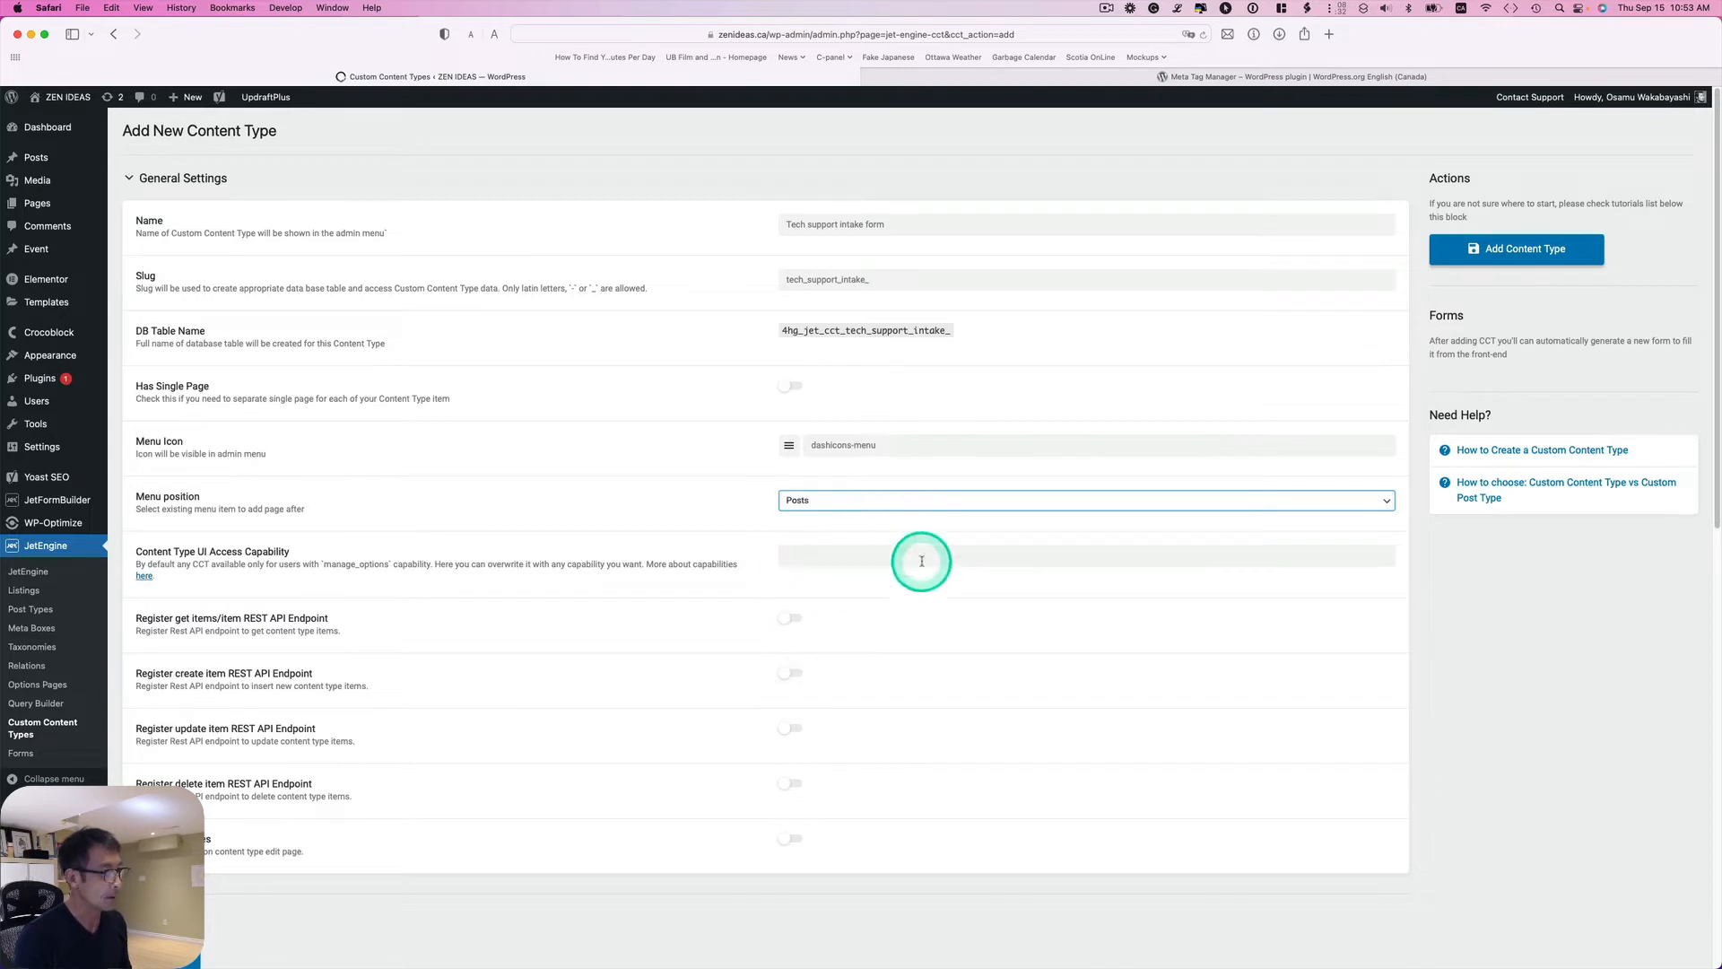
{"action": "scroll", "coordinate": [866, 718], "scroll_direction": "down", "scroll_amount": 1}
{"action": "scroll", "coordinate": [866, 719], "scroll_direction": "down", "scroll_amount": 1}
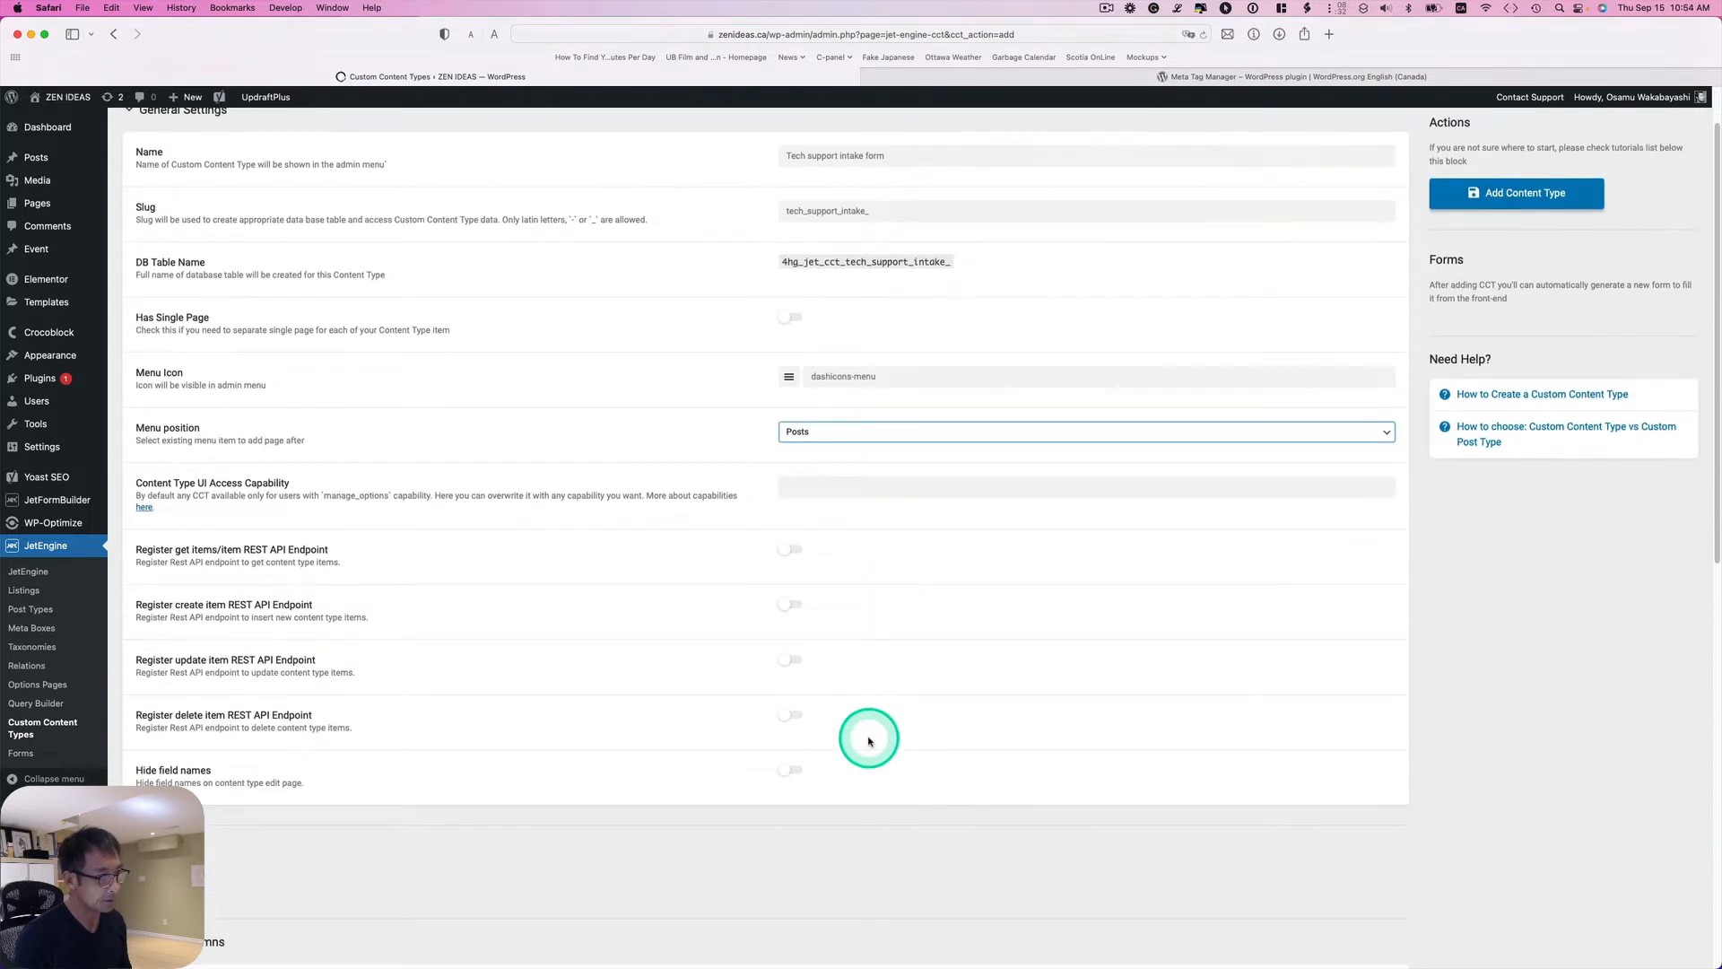
{"action": "scroll", "coordinate": [821, 689], "scroll_direction": "down", "scroll_amount": 1}
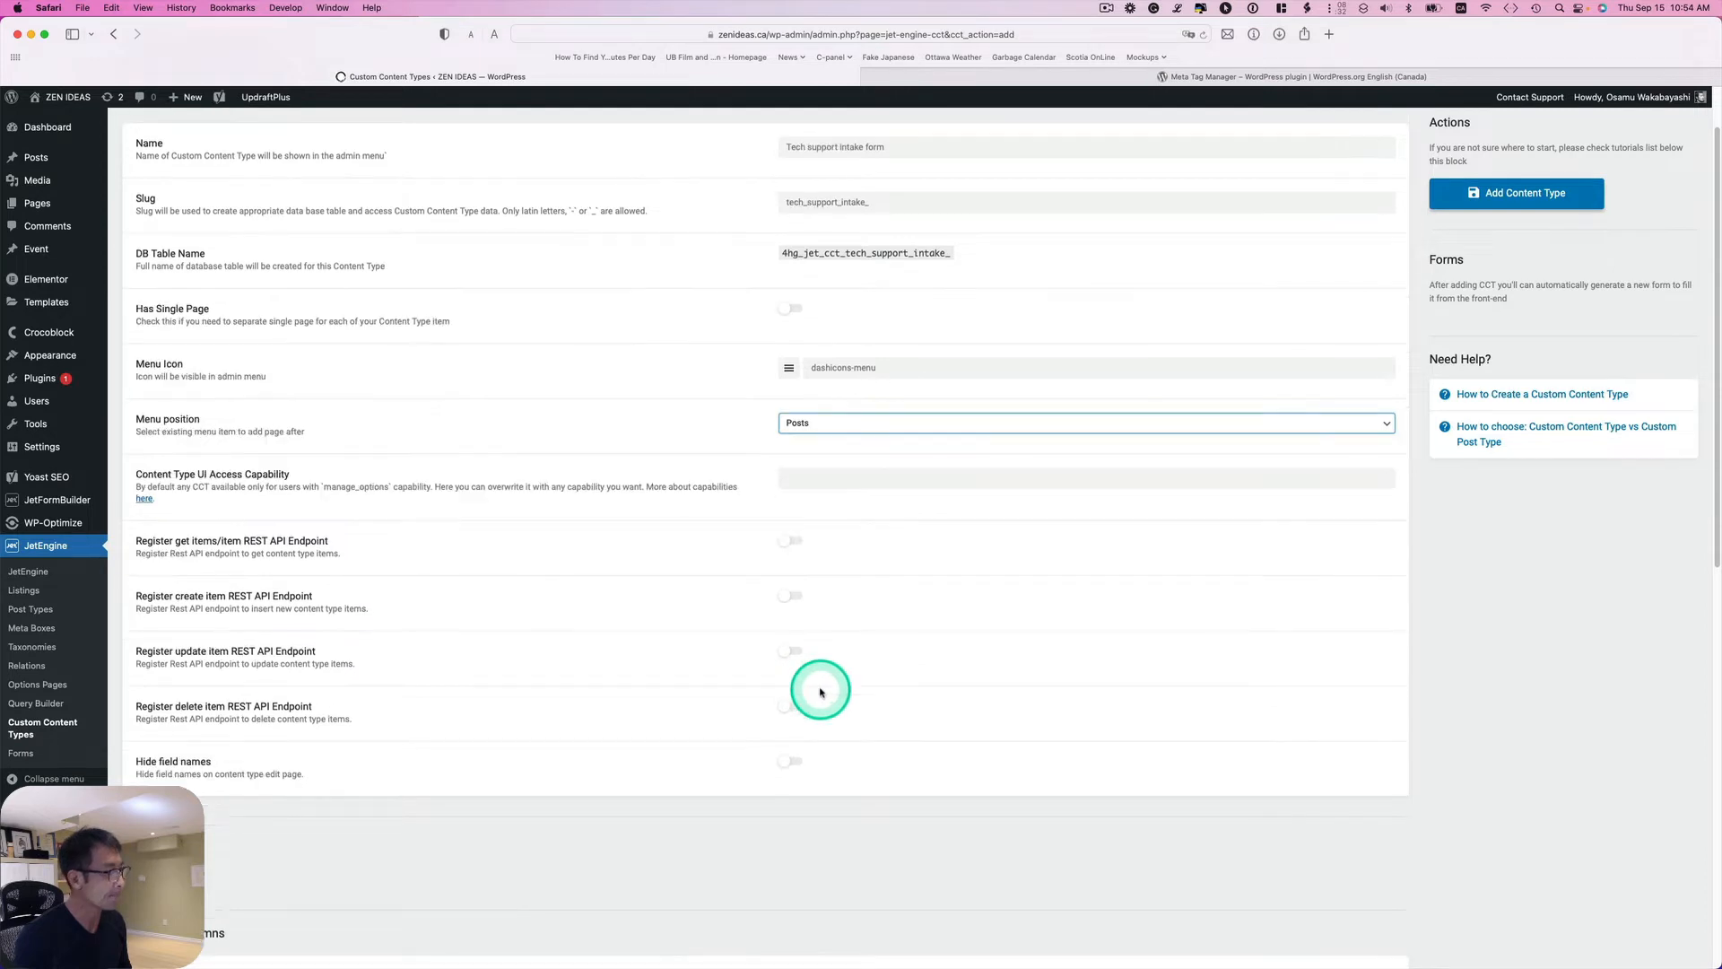
{"action": "scroll", "coordinate": [821, 690], "scroll_direction": "down", "scroll_amount": 1}
{"action": "scroll", "coordinate": [820, 690], "scroll_direction": "down", "scroll_amount": 1}
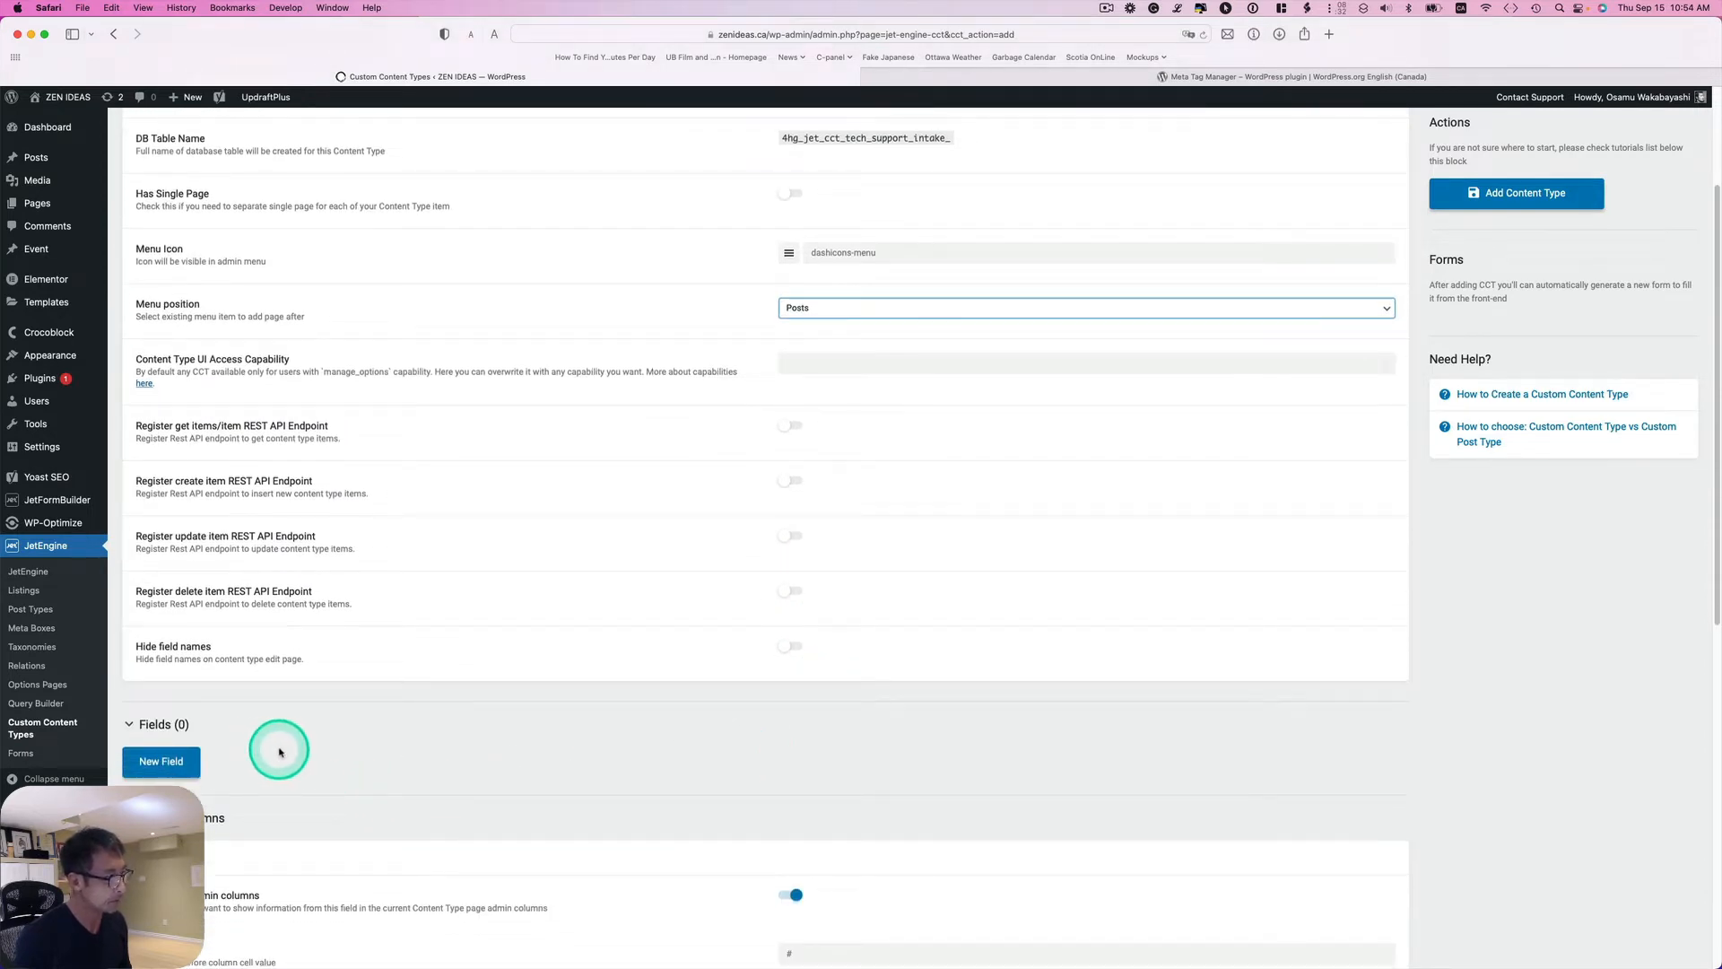
{"action": "scroll", "coordinate": [256, 754], "scroll_direction": "down", "scroll_amount": 1}
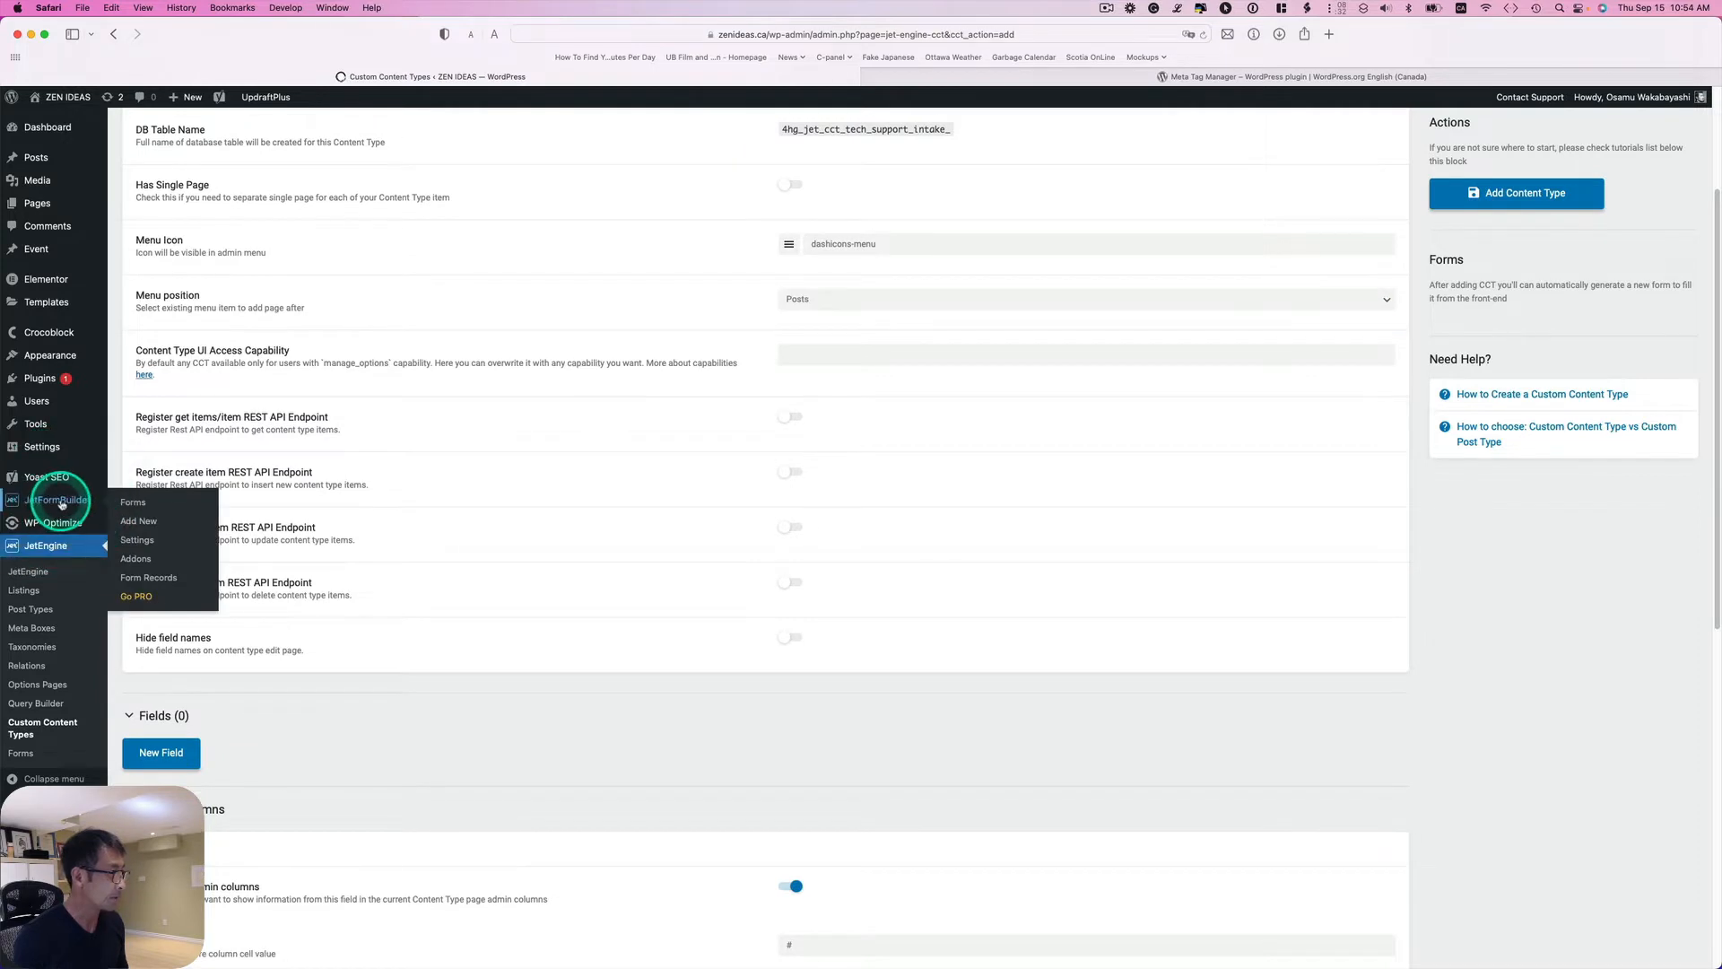
Open the Tech session intake form editor in a window beside the content type settings
{"action": "right_click", "coordinate": [129, 503]}
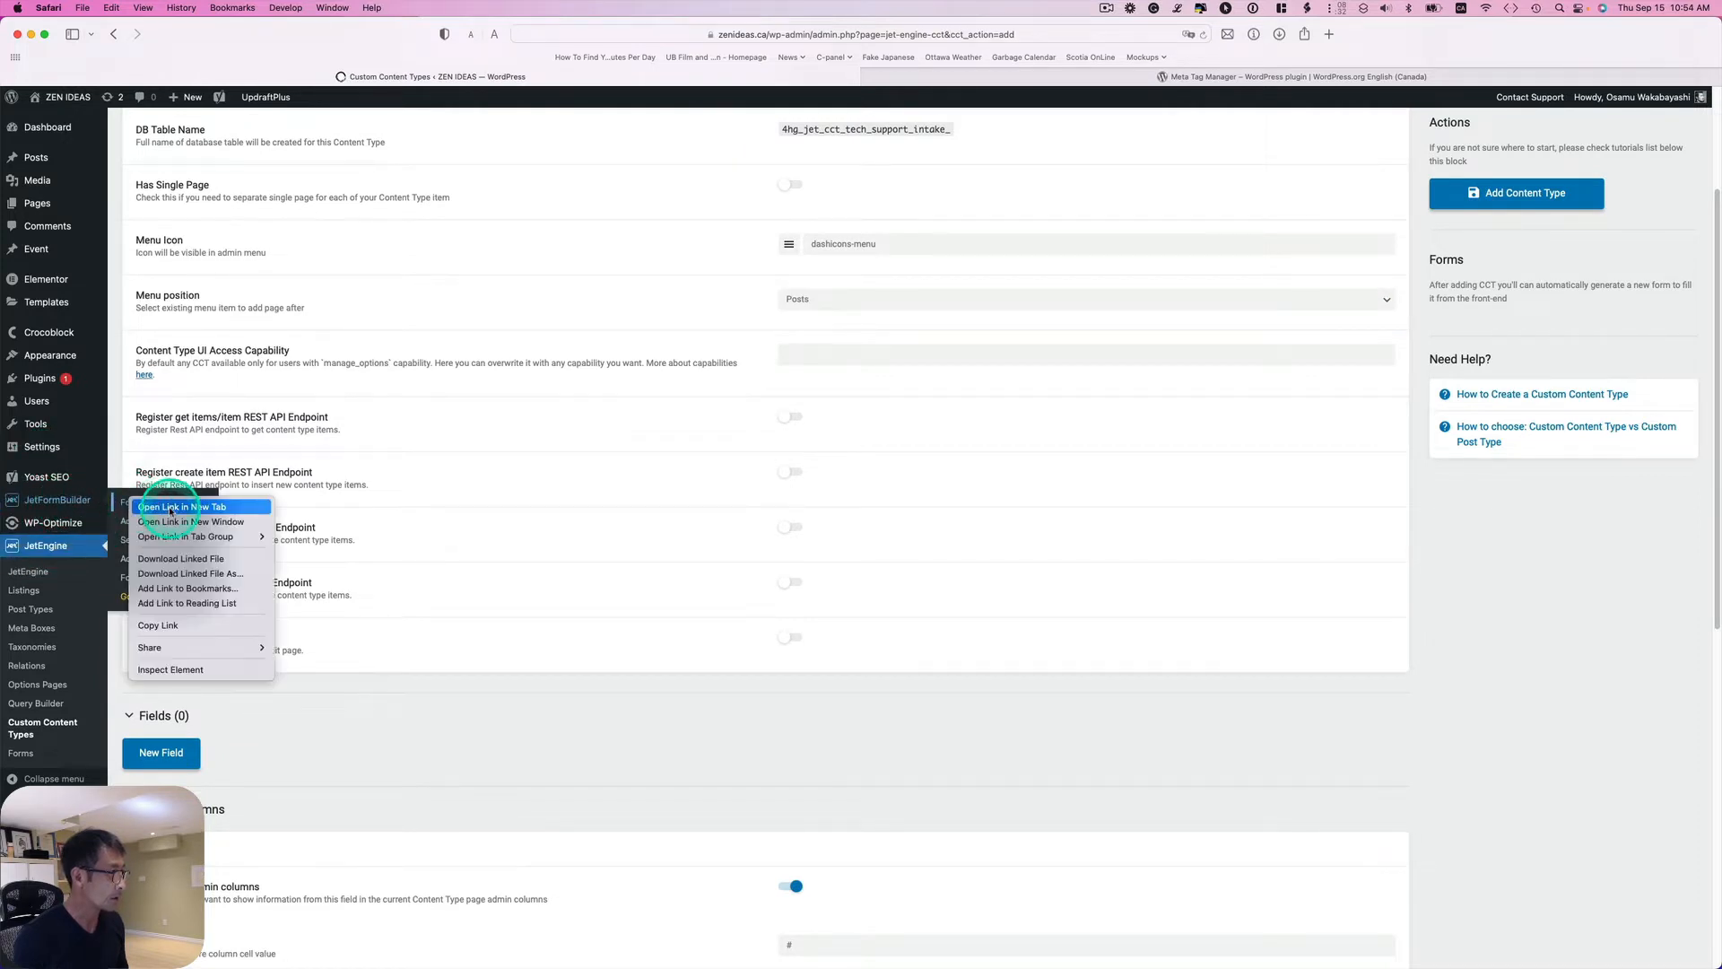
{"action": "left_click", "coordinate": [173, 508]}
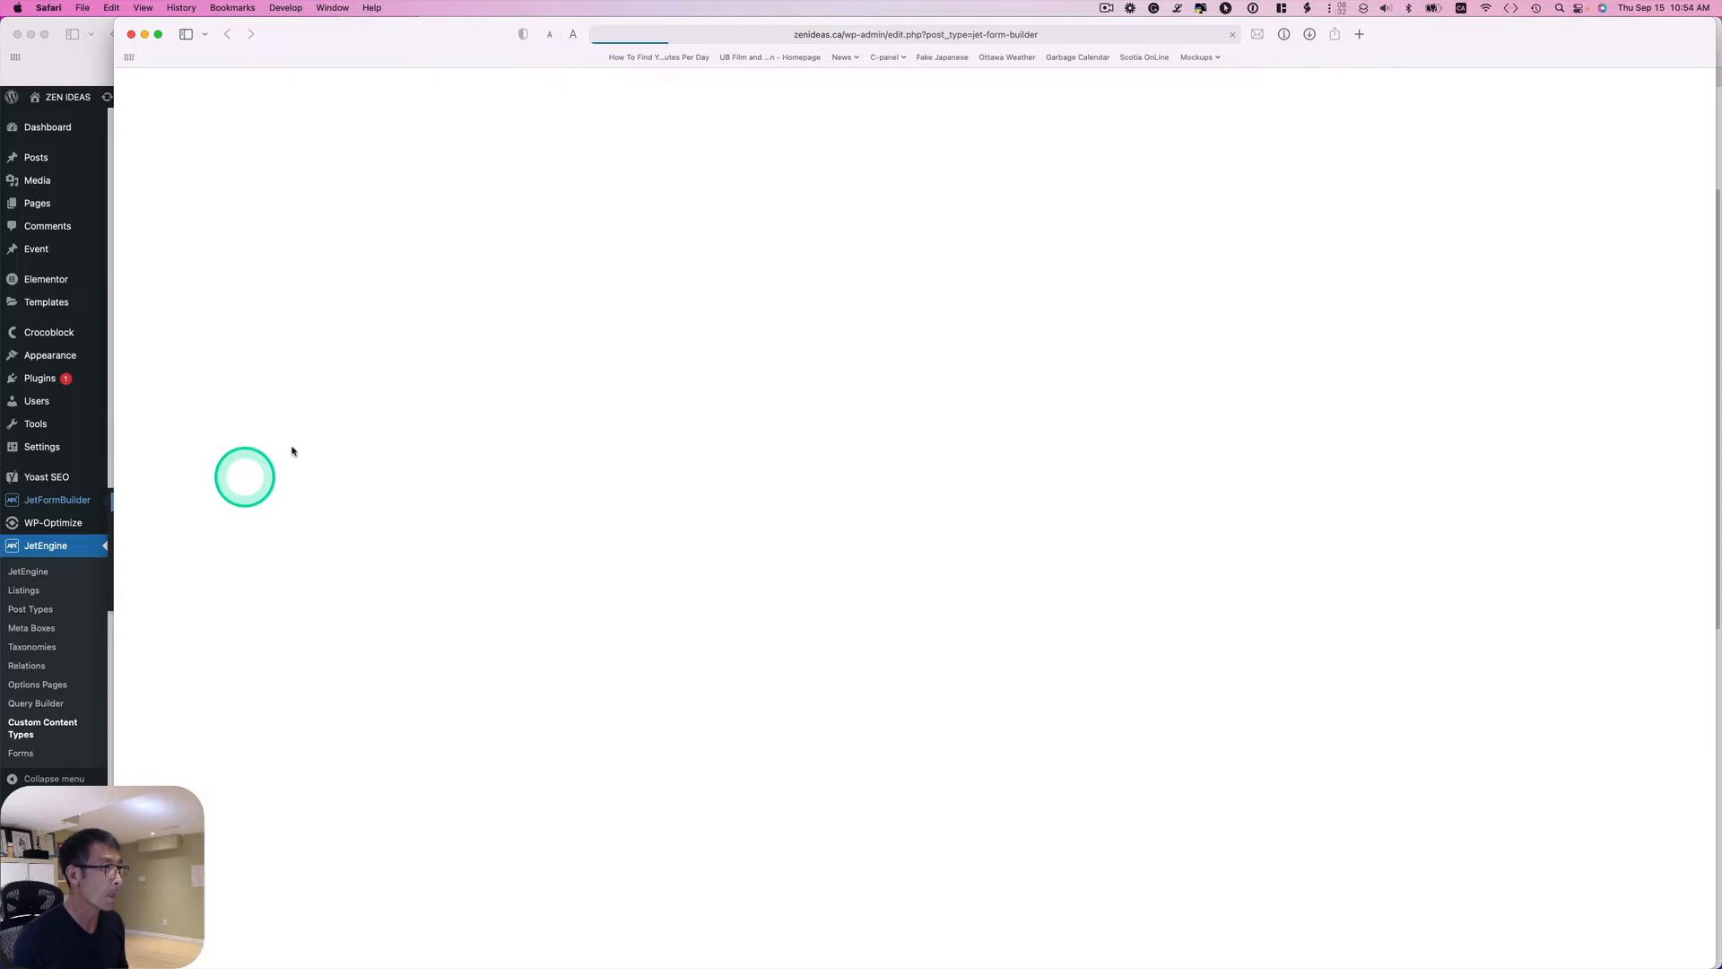
{"action": "key", "text": "ctrl+super+Right"}
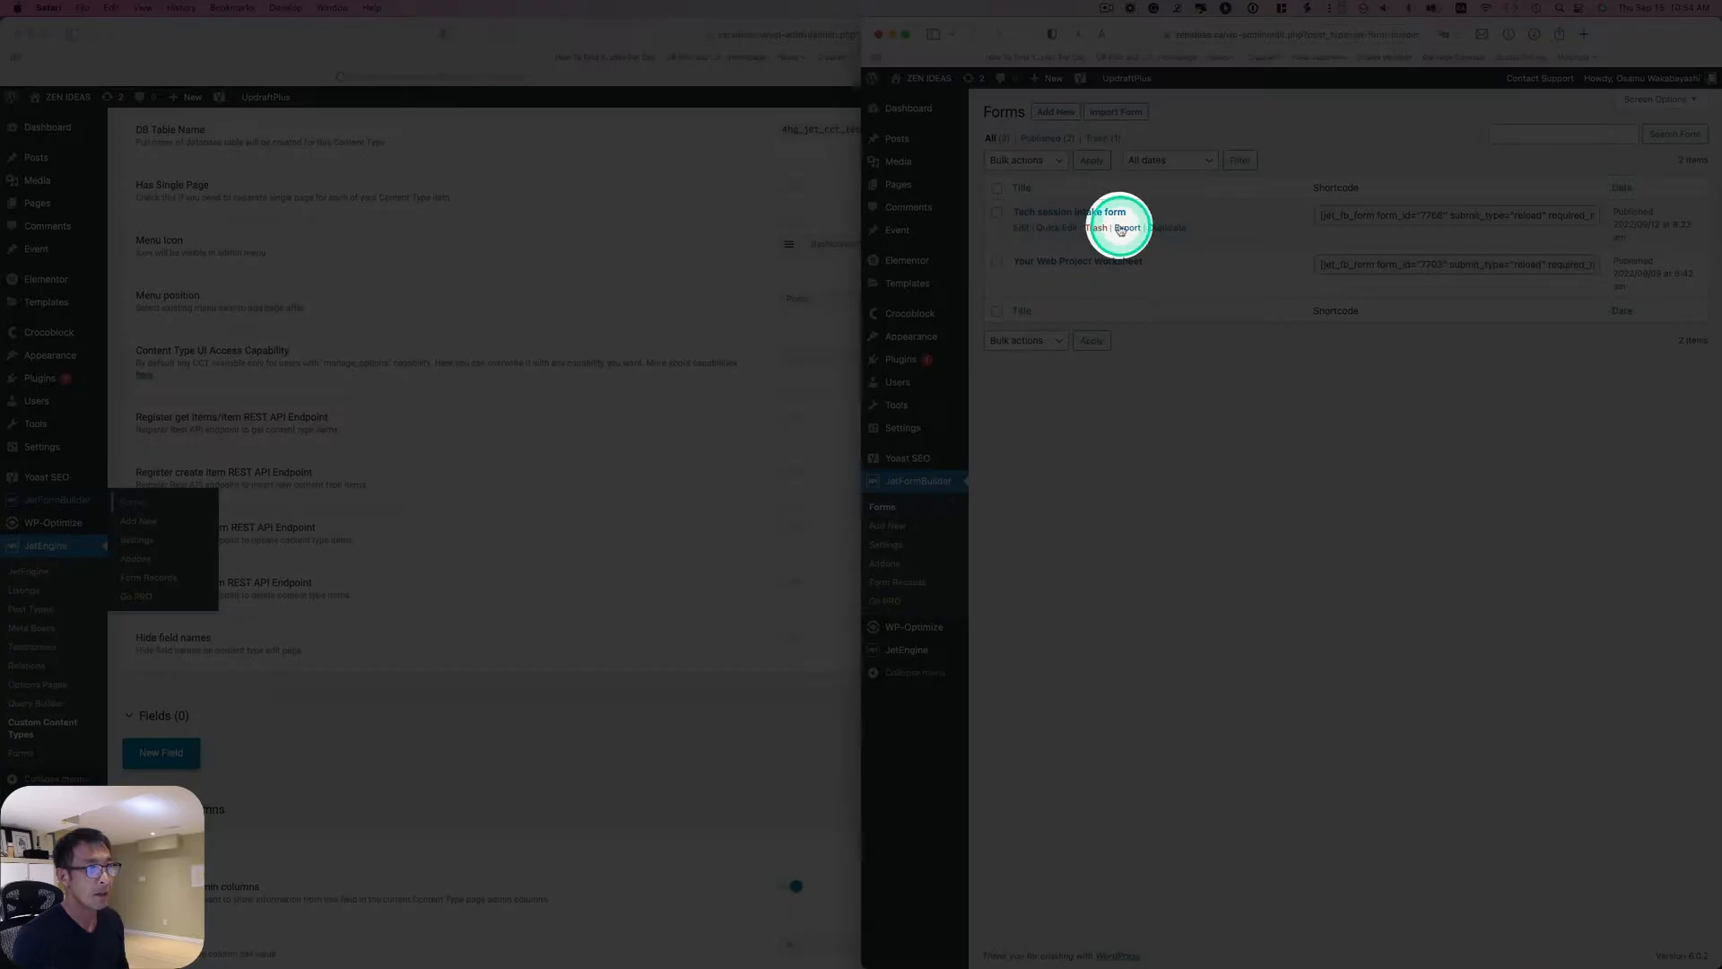
{"action": "mouse_move", "coordinate": [1070, 222]}
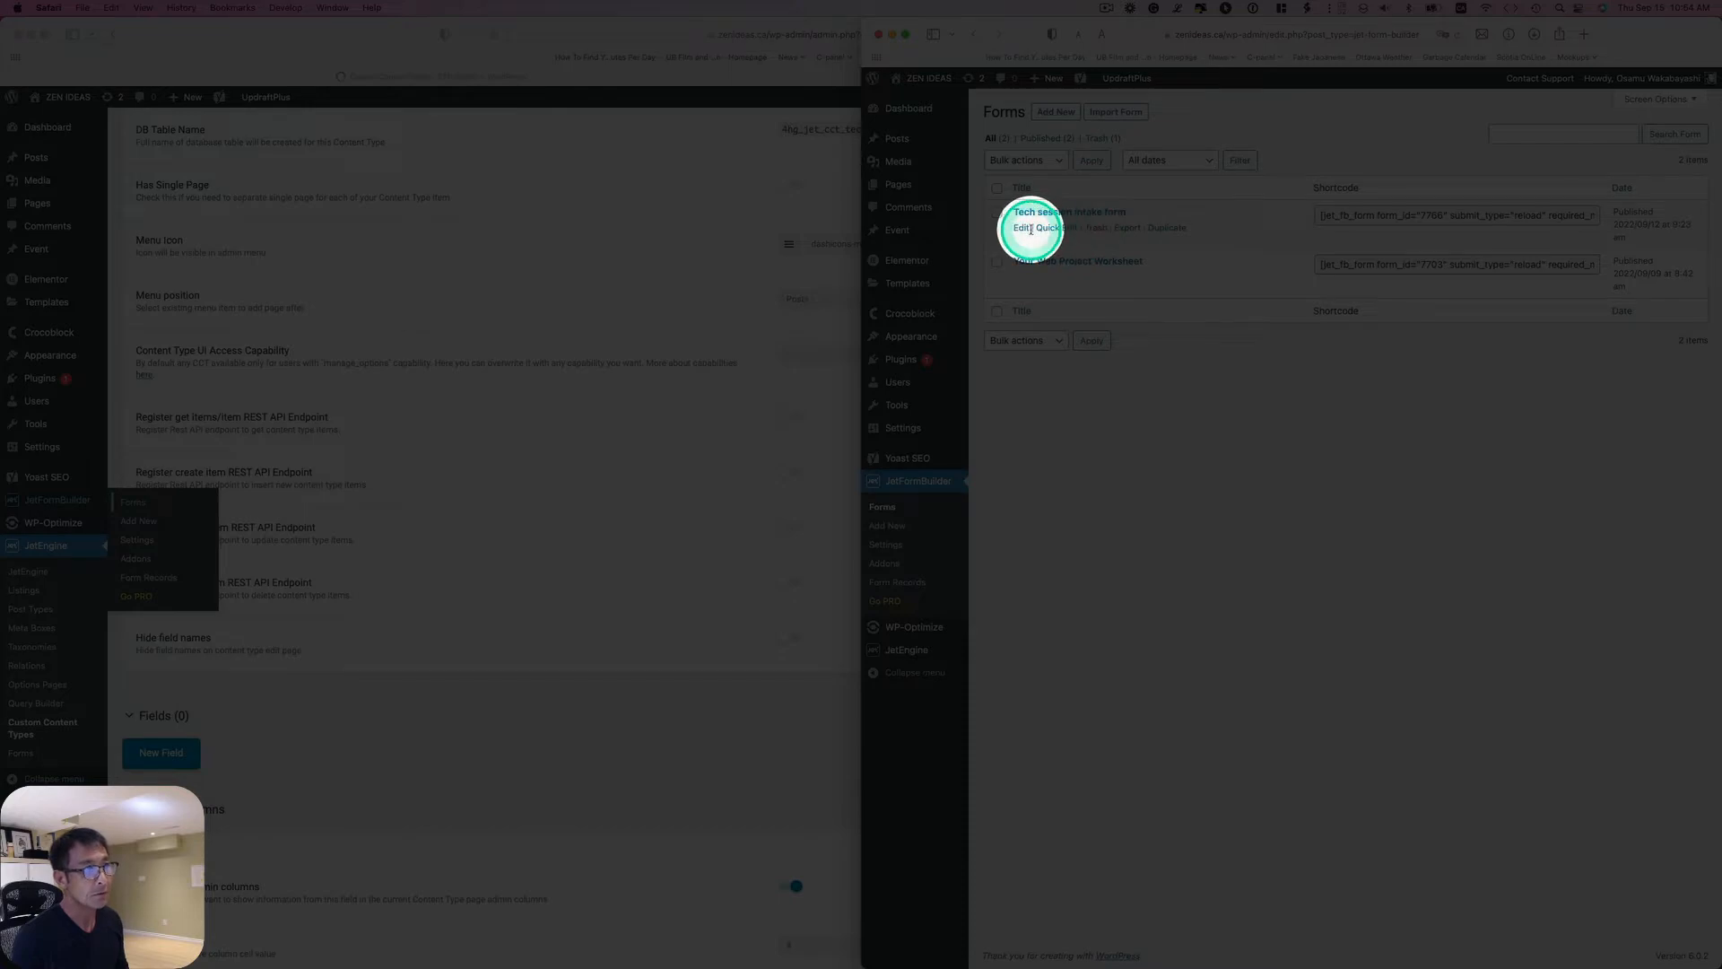
{"action": "left_click", "coordinate": [1023, 228]}
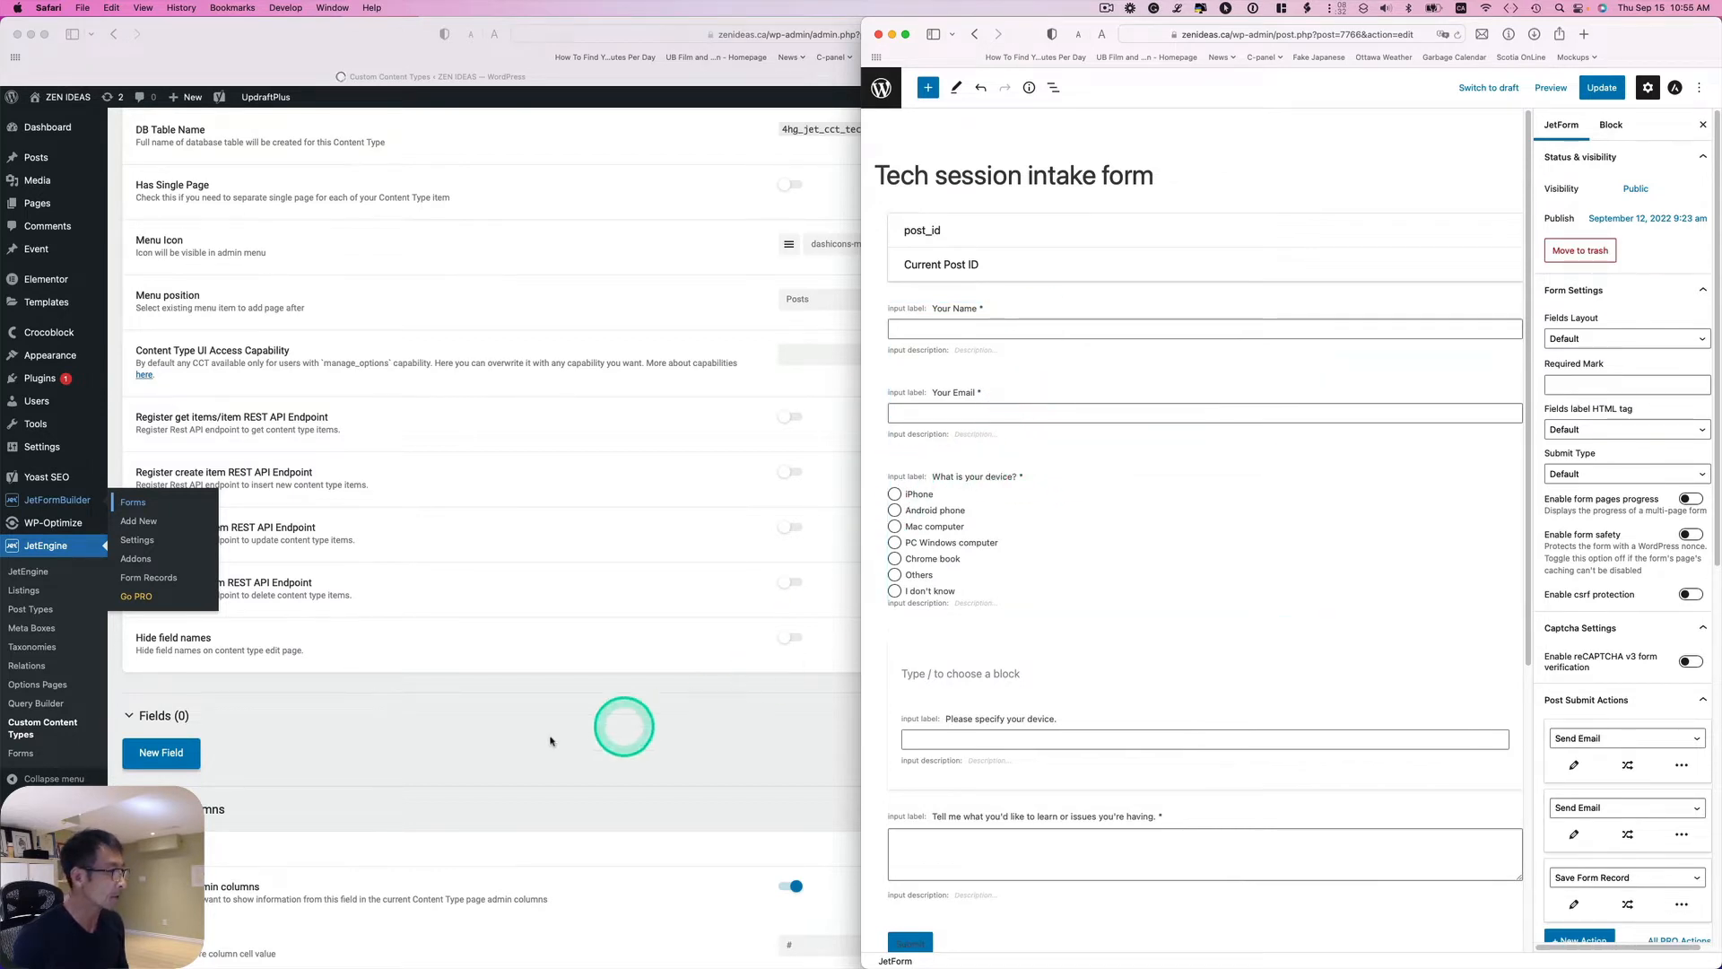
{"action": "left_click", "coordinate": [624, 727]}
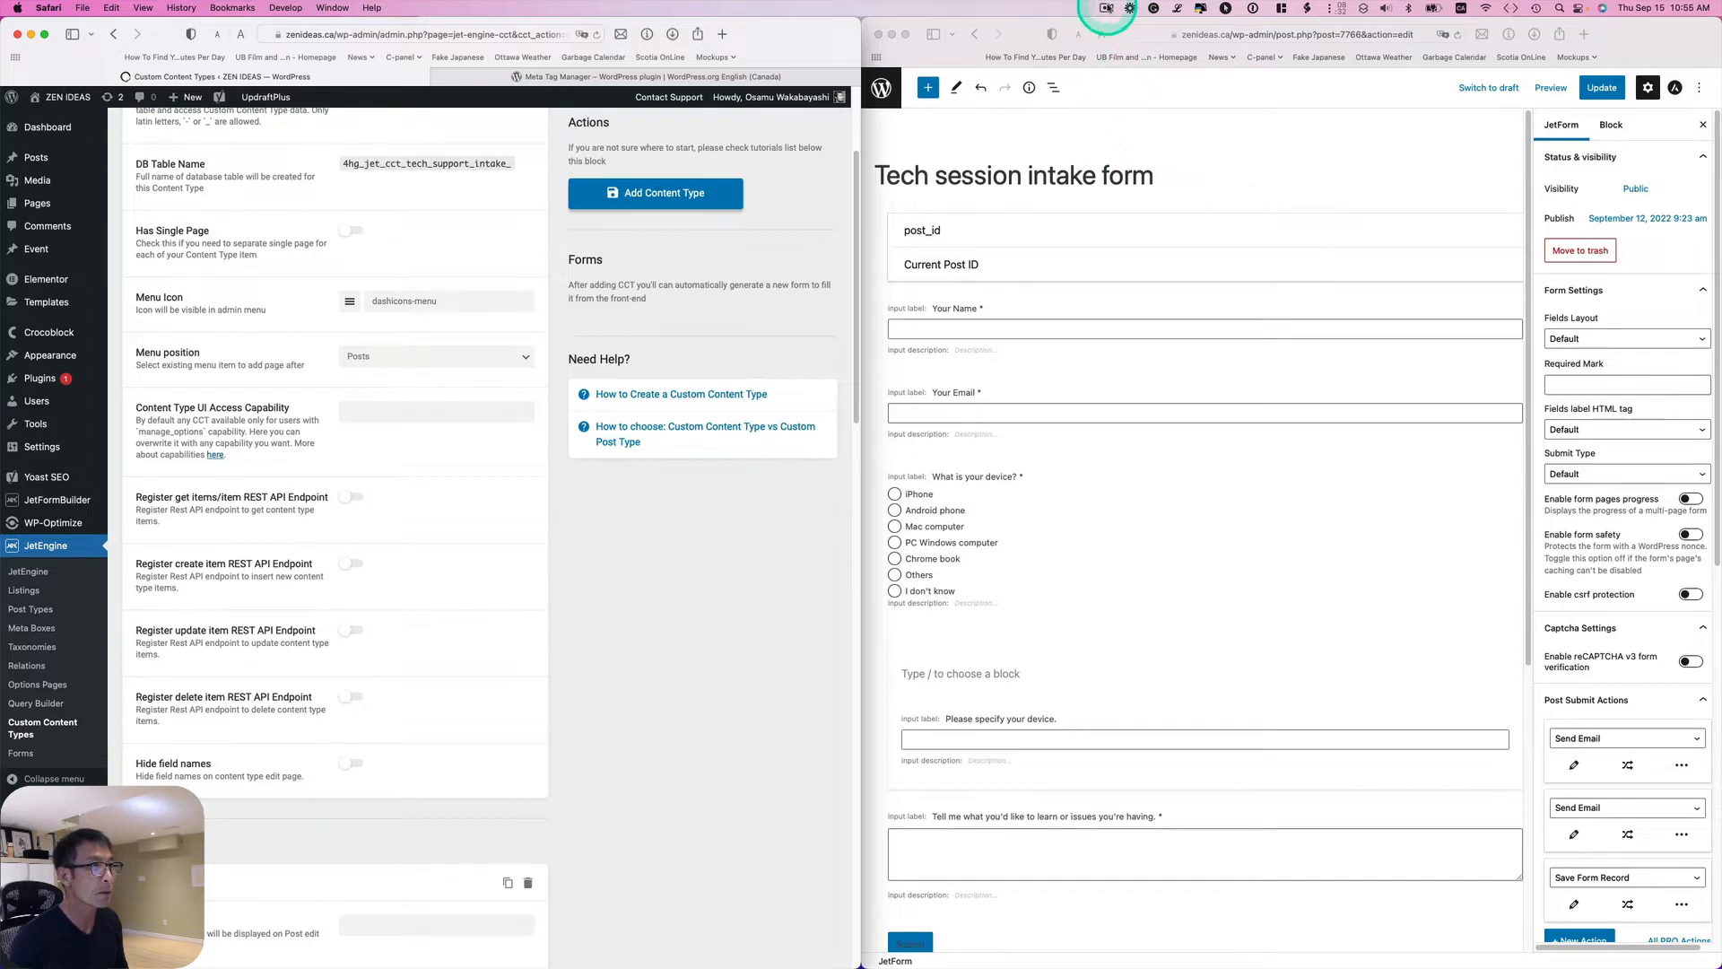
Review the five CCT fields — name, email, device, device details, issues — against the form
{"action": "left_click", "coordinate": [1106, 11]}
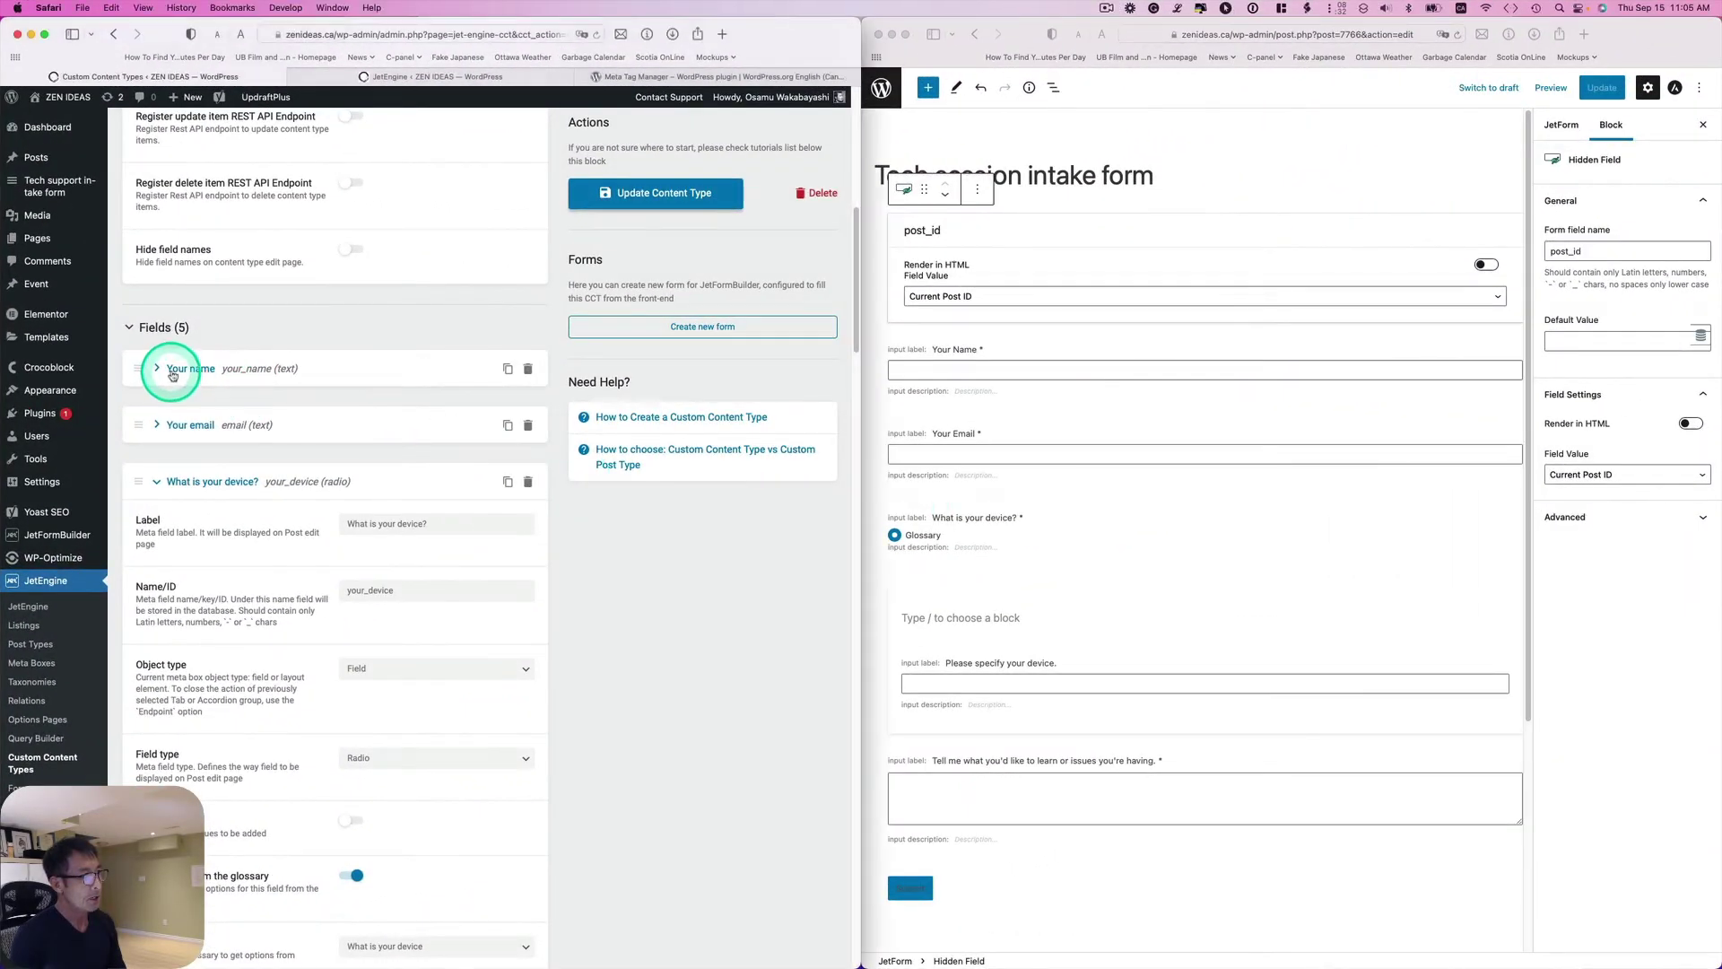
{"action": "left_click", "coordinate": [195, 369]}
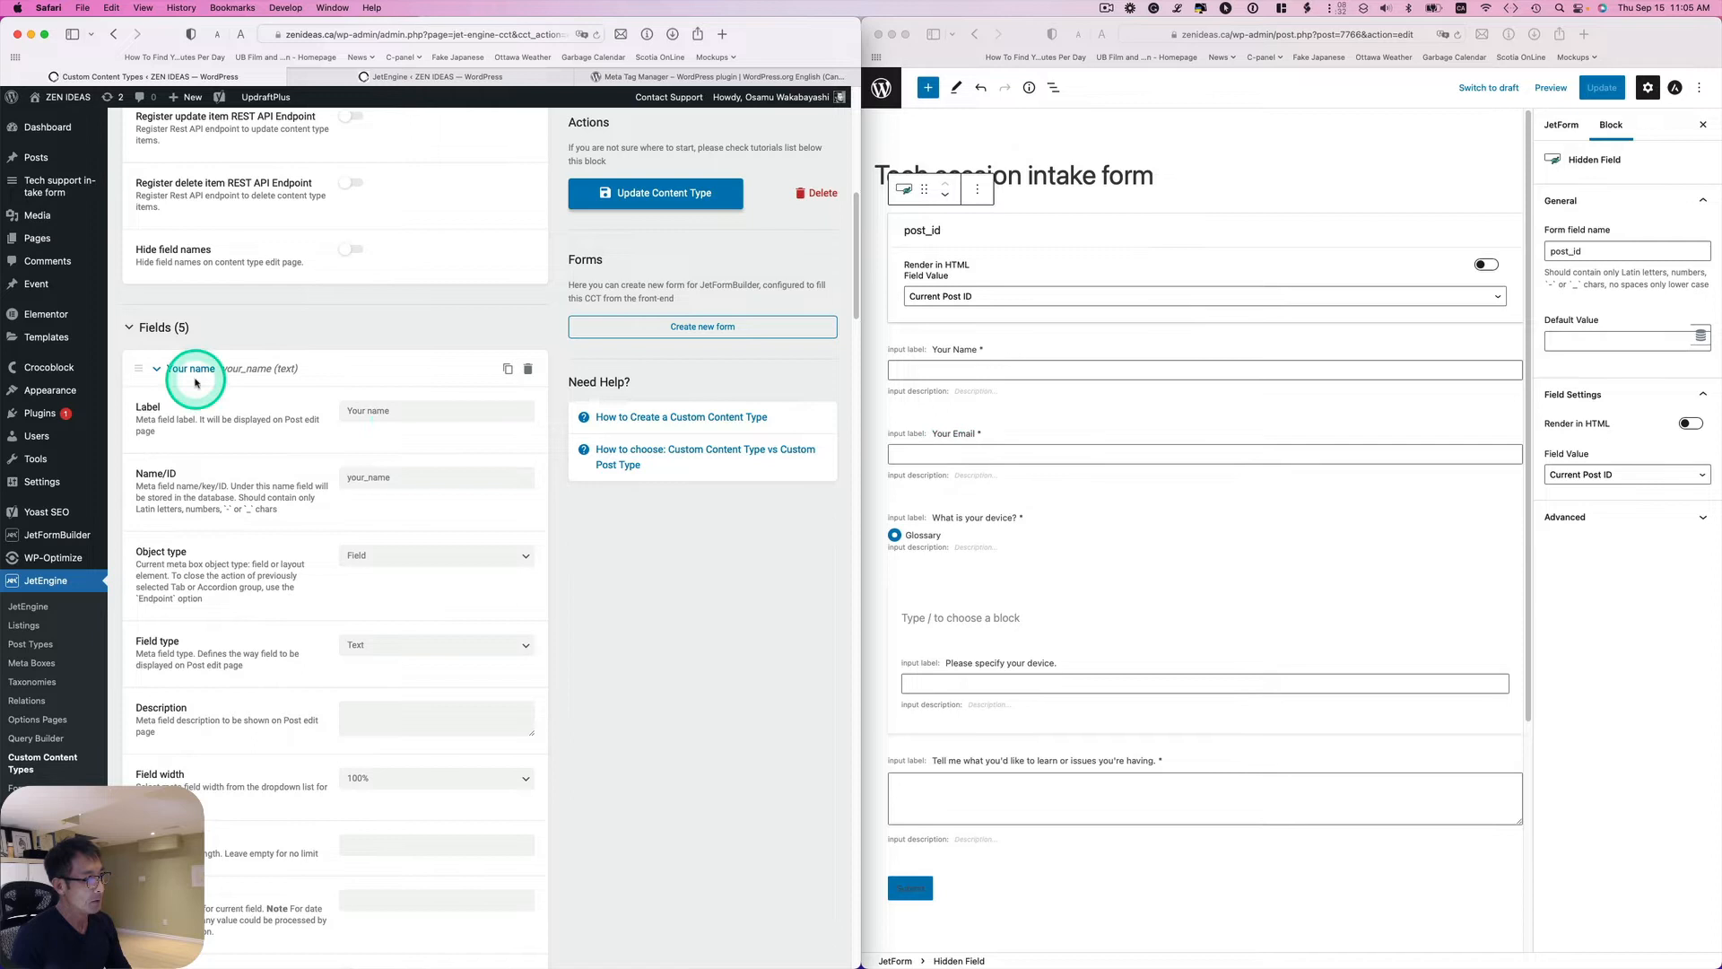
{"action": "left_click", "coordinate": [158, 370]}
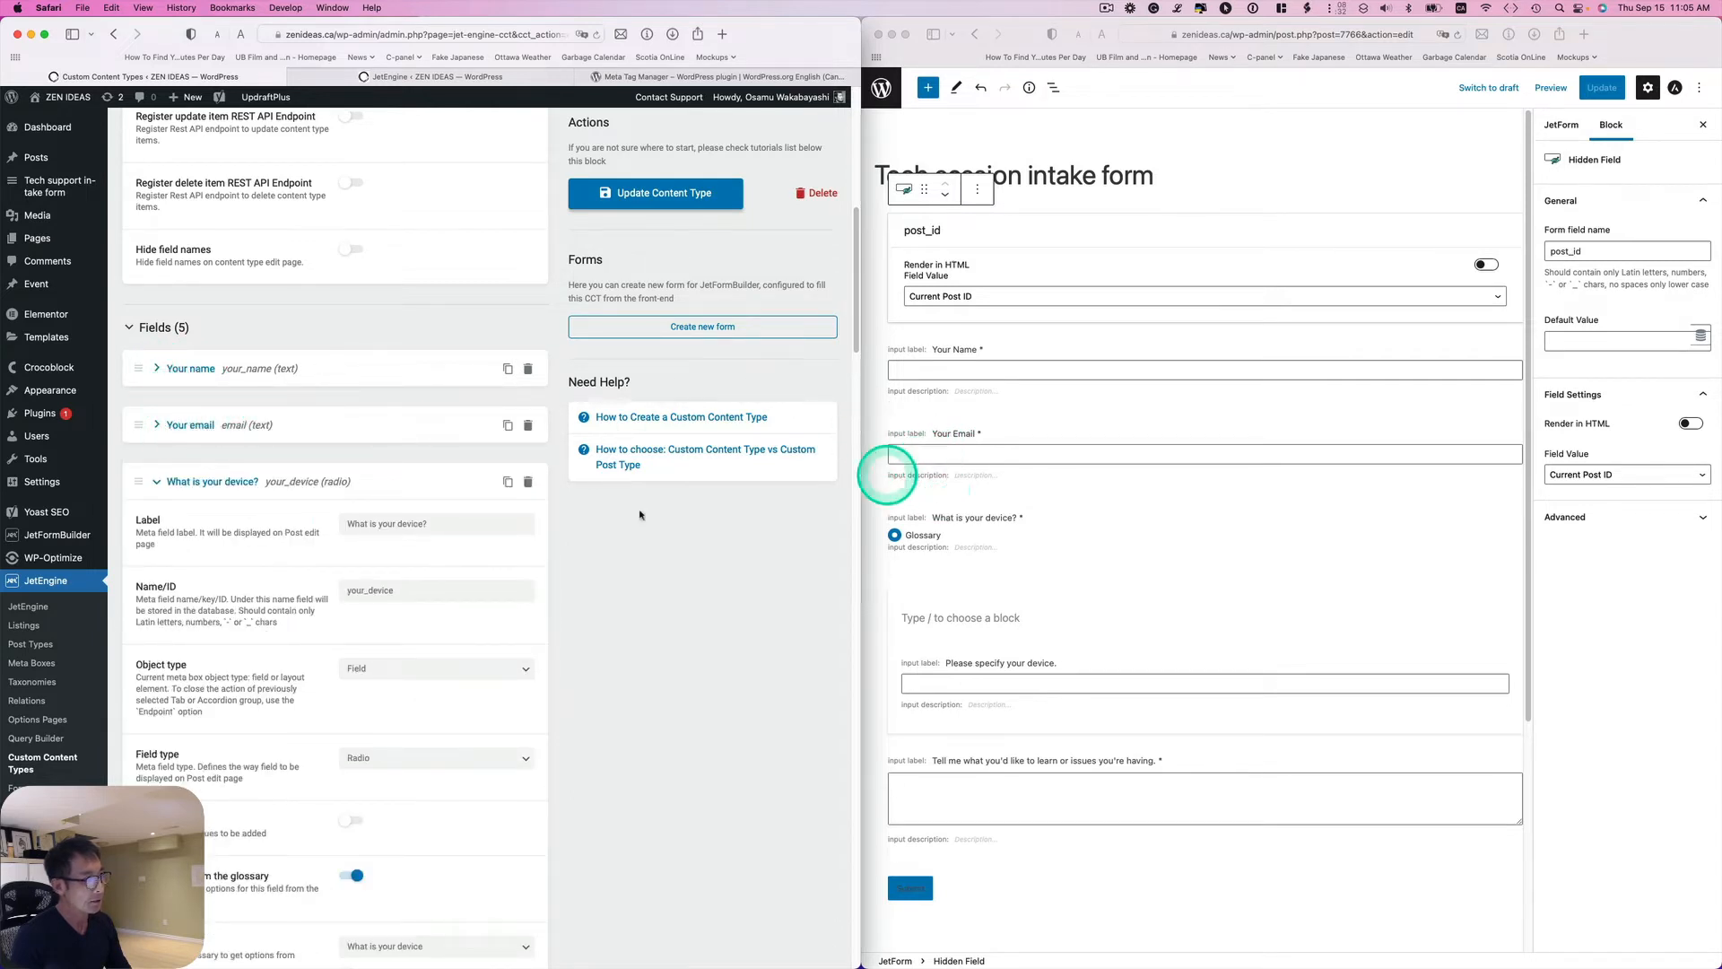
{"action": "left_click", "coordinate": [199, 481]}
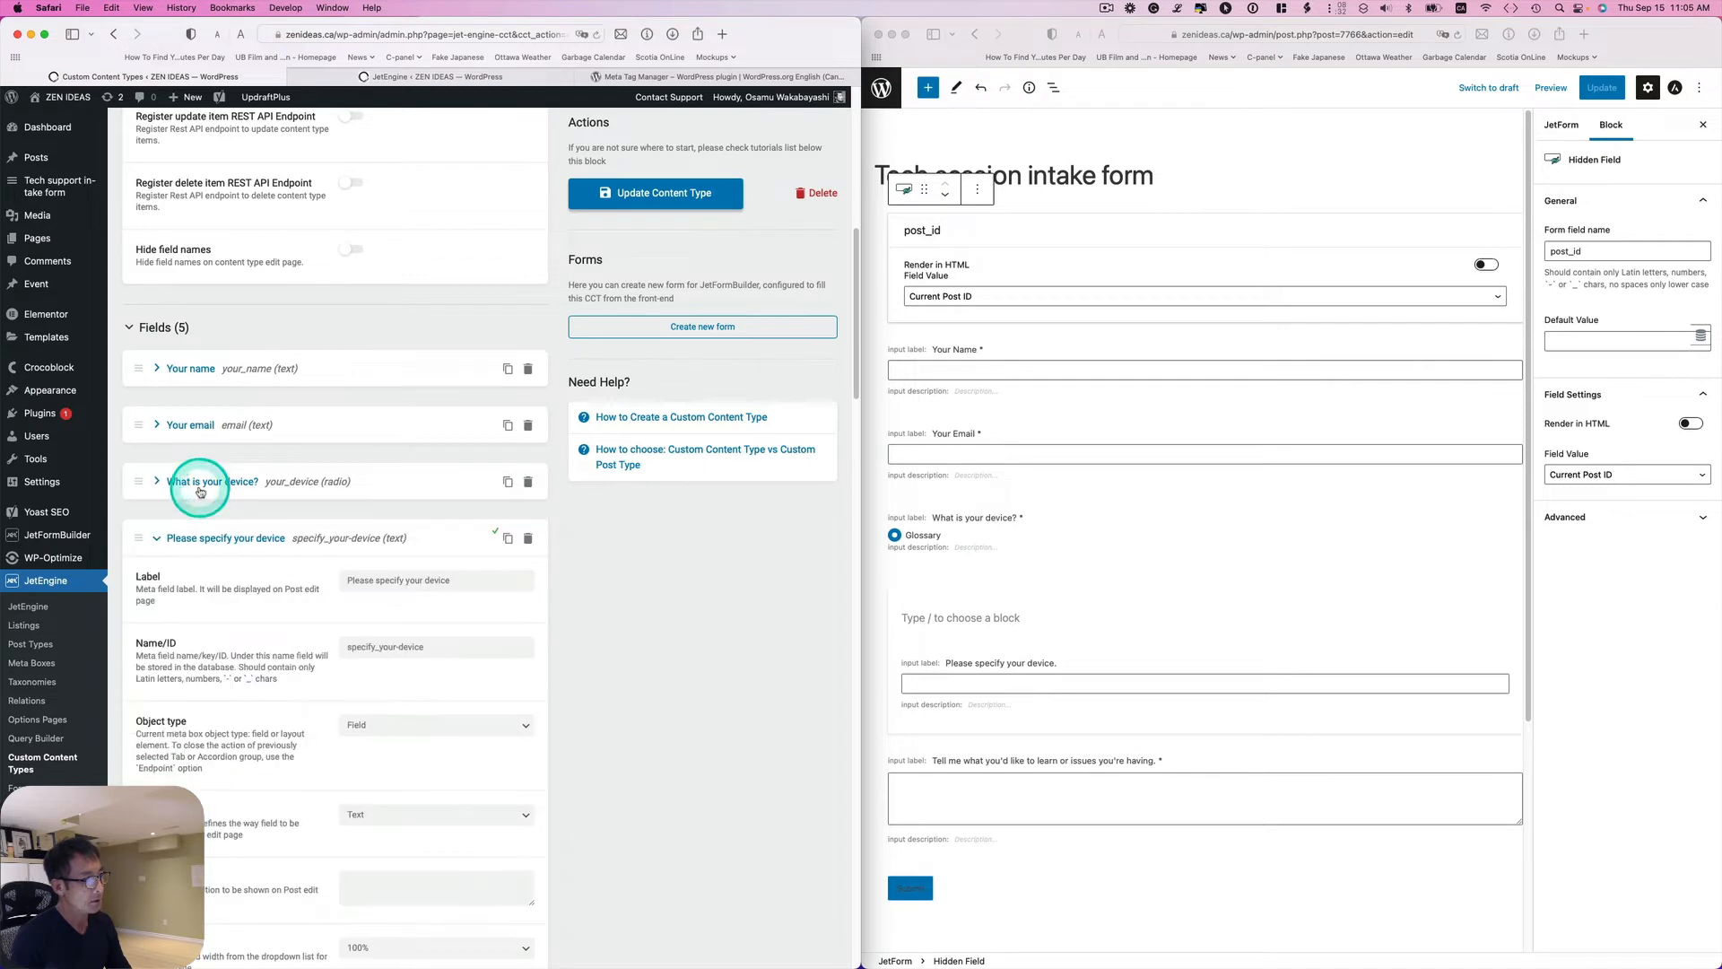
{"action": "left_click", "coordinate": [228, 482]}
{"action": "scroll", "coordinate": [370, 565], "scroll_direction": "down", "scroll_amount": 1}
{"action": "scroll", "coordinate": [377, 572], "scroll_direction": "down", "scroll_amount": 2}
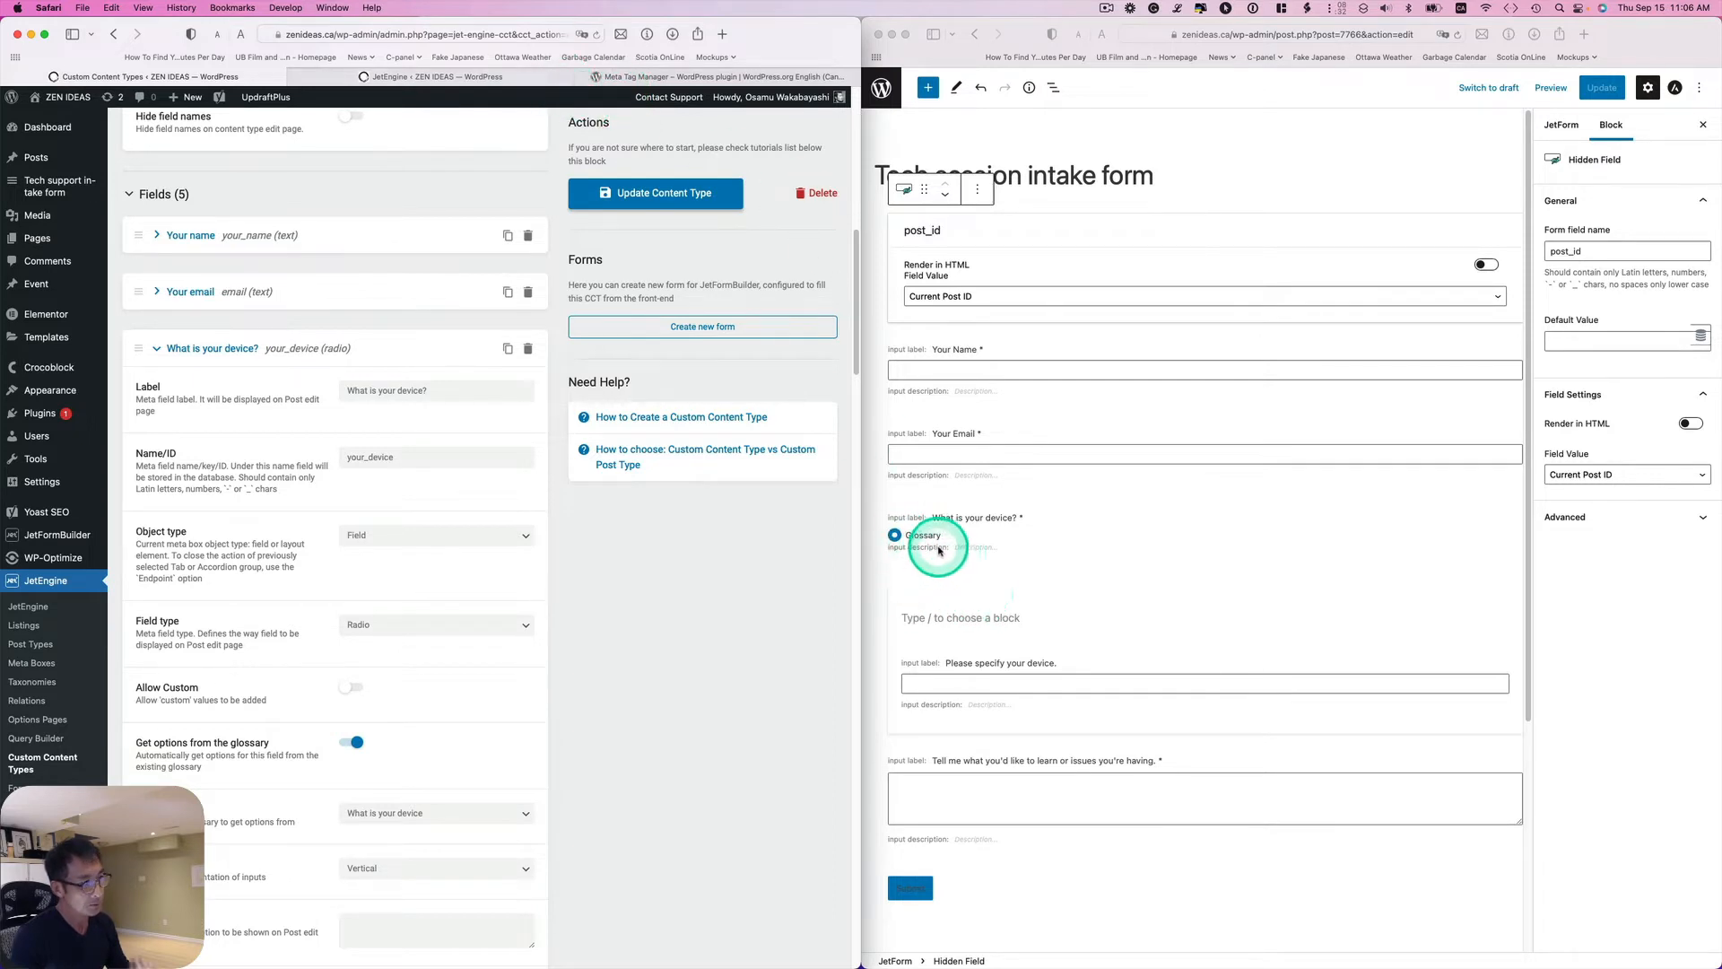
{"action": "scroll", "coordinate": [529, 650], "scroll_direction": "down", "scroll_amount": 5}
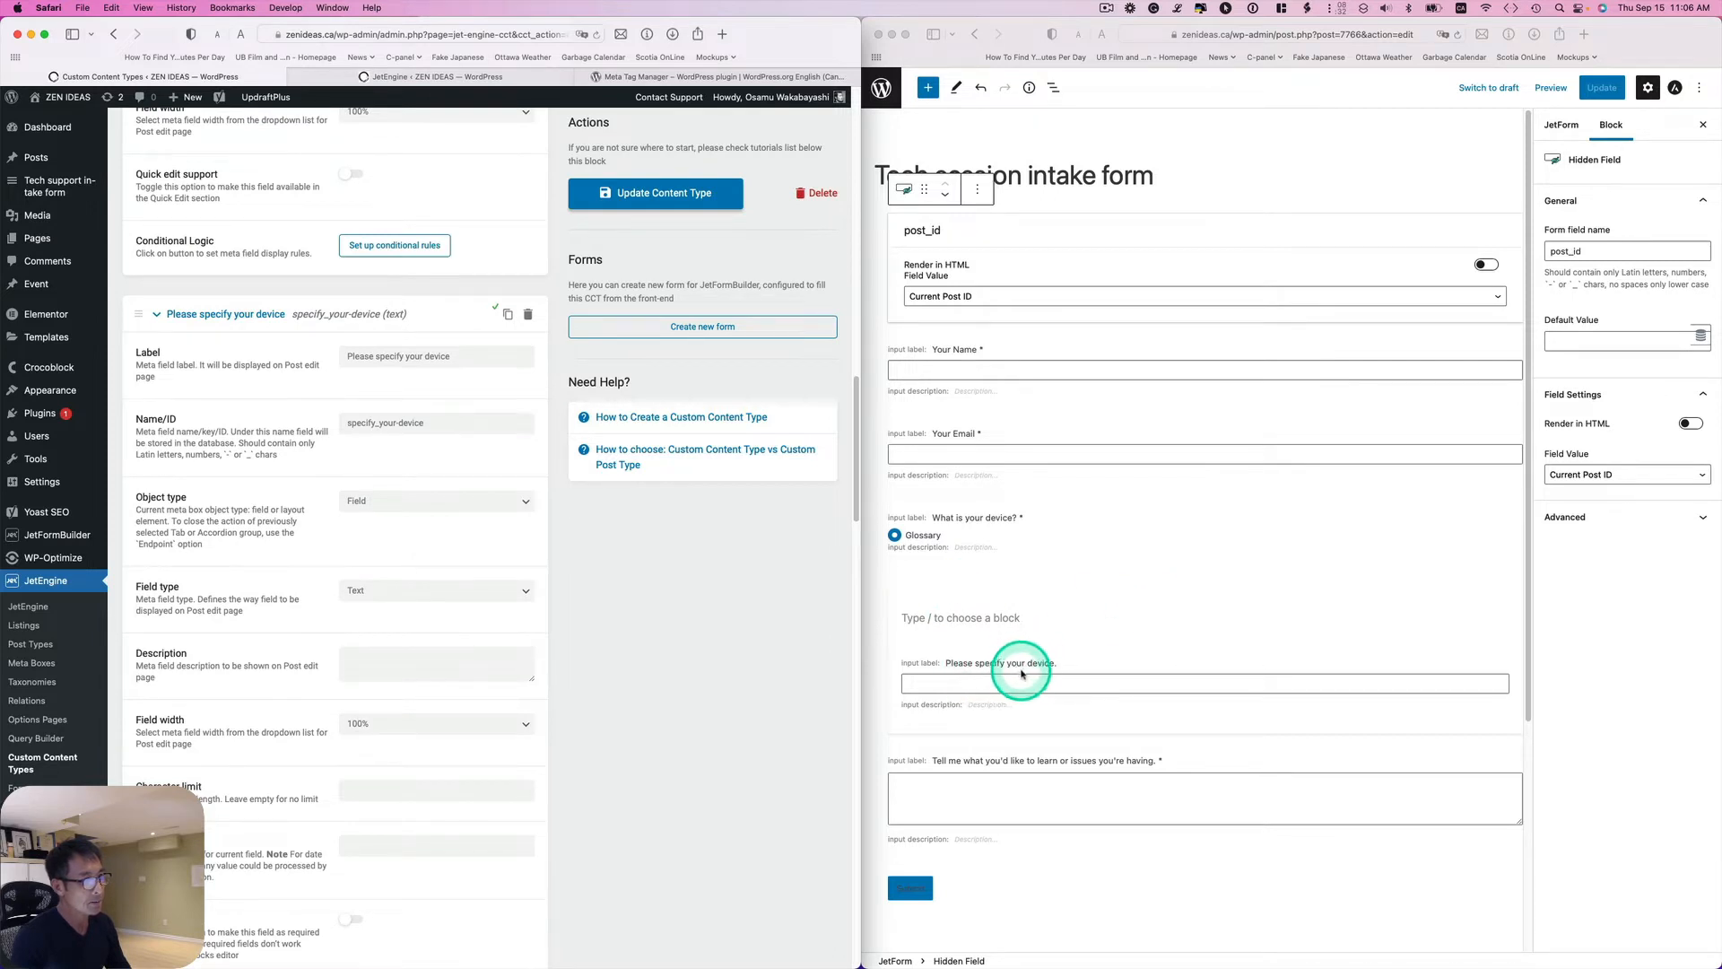
{"action": "left_click", "coordinate": [218, 318]}
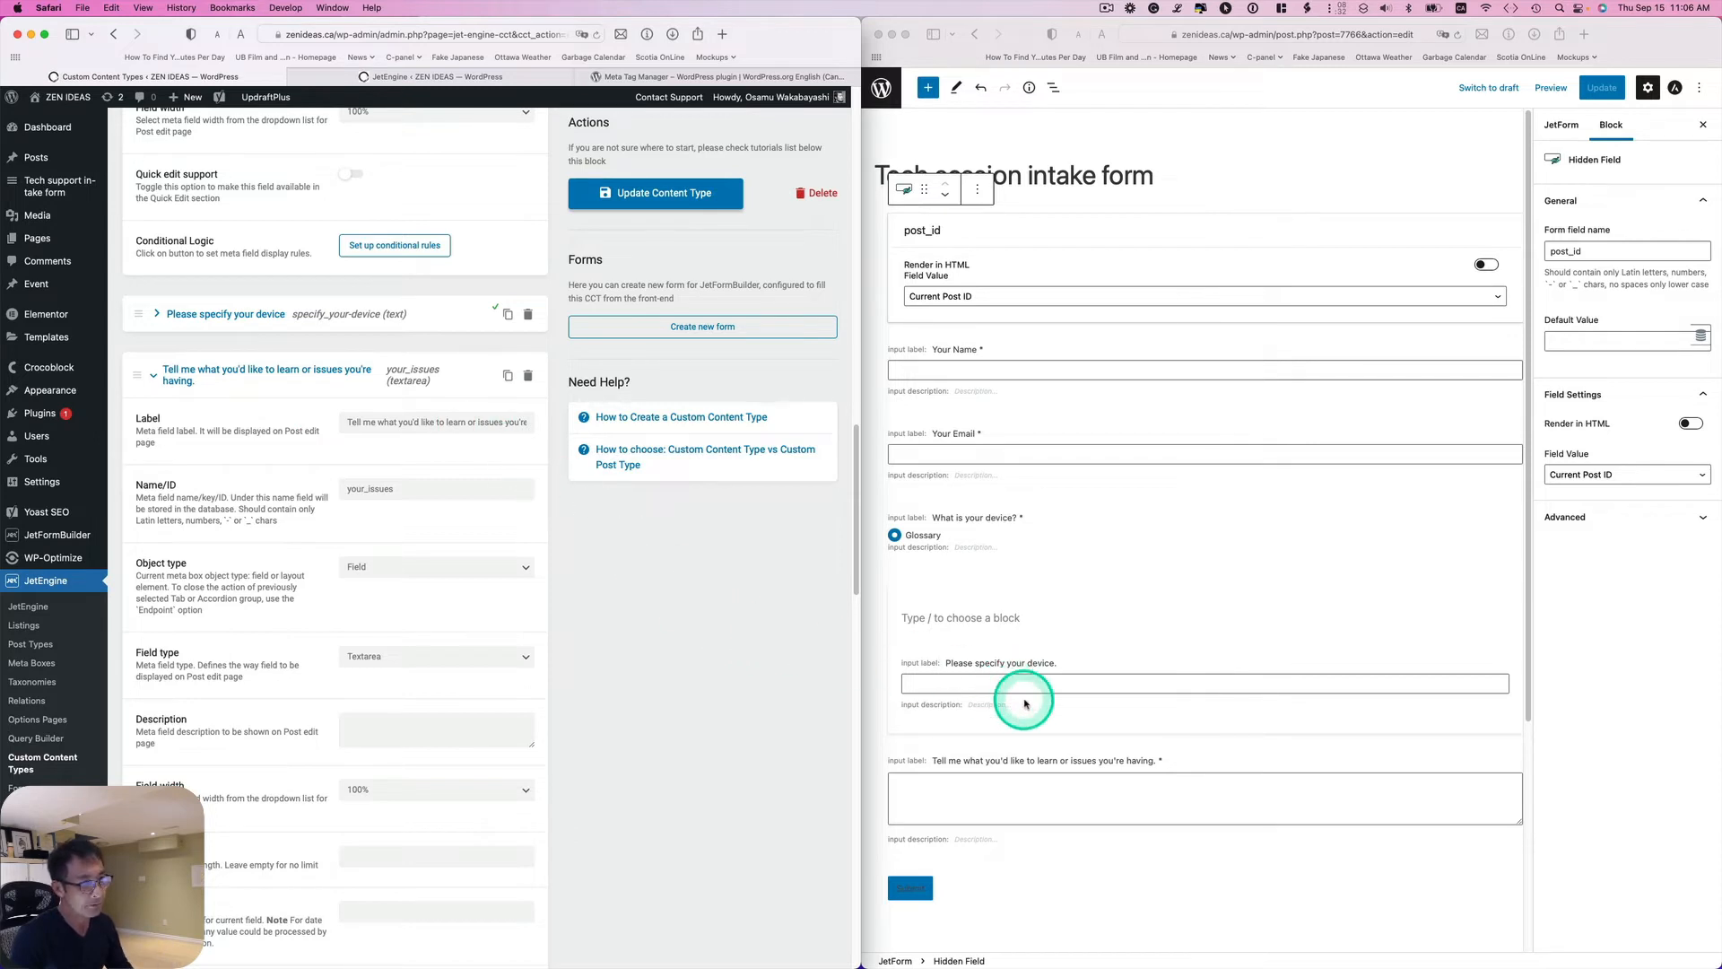
{"action": "scroll", "coordinate": [1026, 703], "scroll_direction": "down", "scroll_amount": 1}
{"action": "scroll", "coordinate": [1033, 699], "scroll_direction": "down", "scroll_amount": 2}
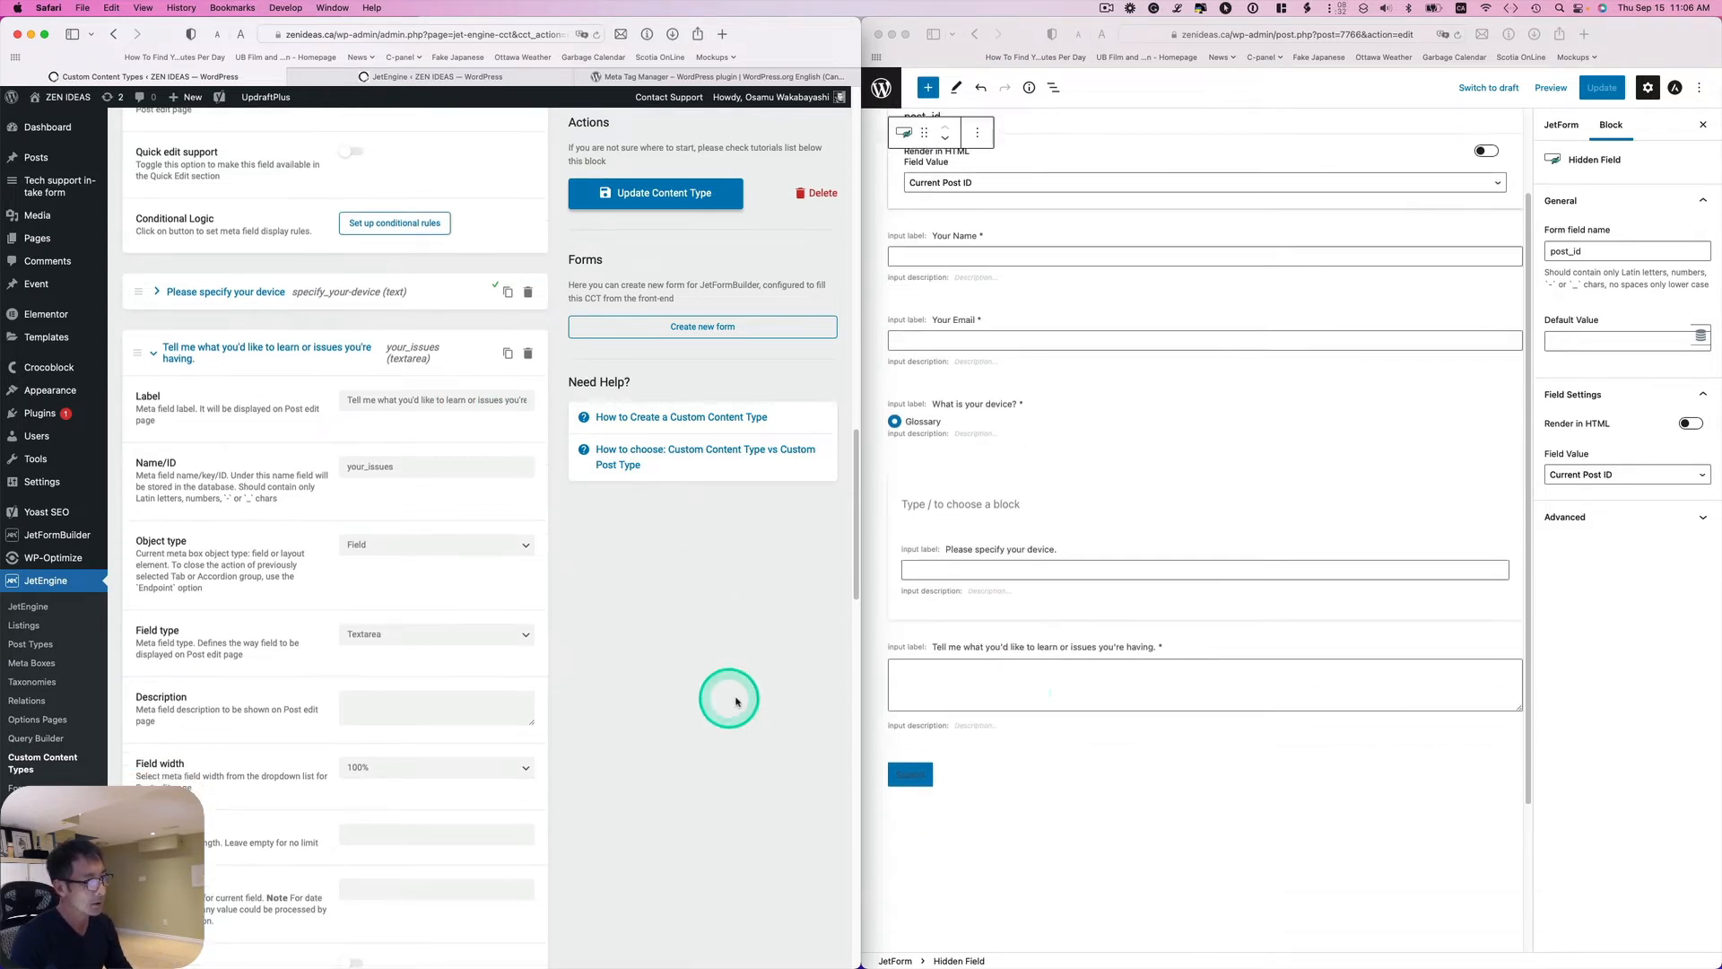
{"action": "scroll", "coordinate": [731, 699], "scroll_direction": "down", "scroll_amount": 2}
{"action": "scroll", "coordinate": [979, 676], "scroll_direction": "down", "scroll_amount": 1}
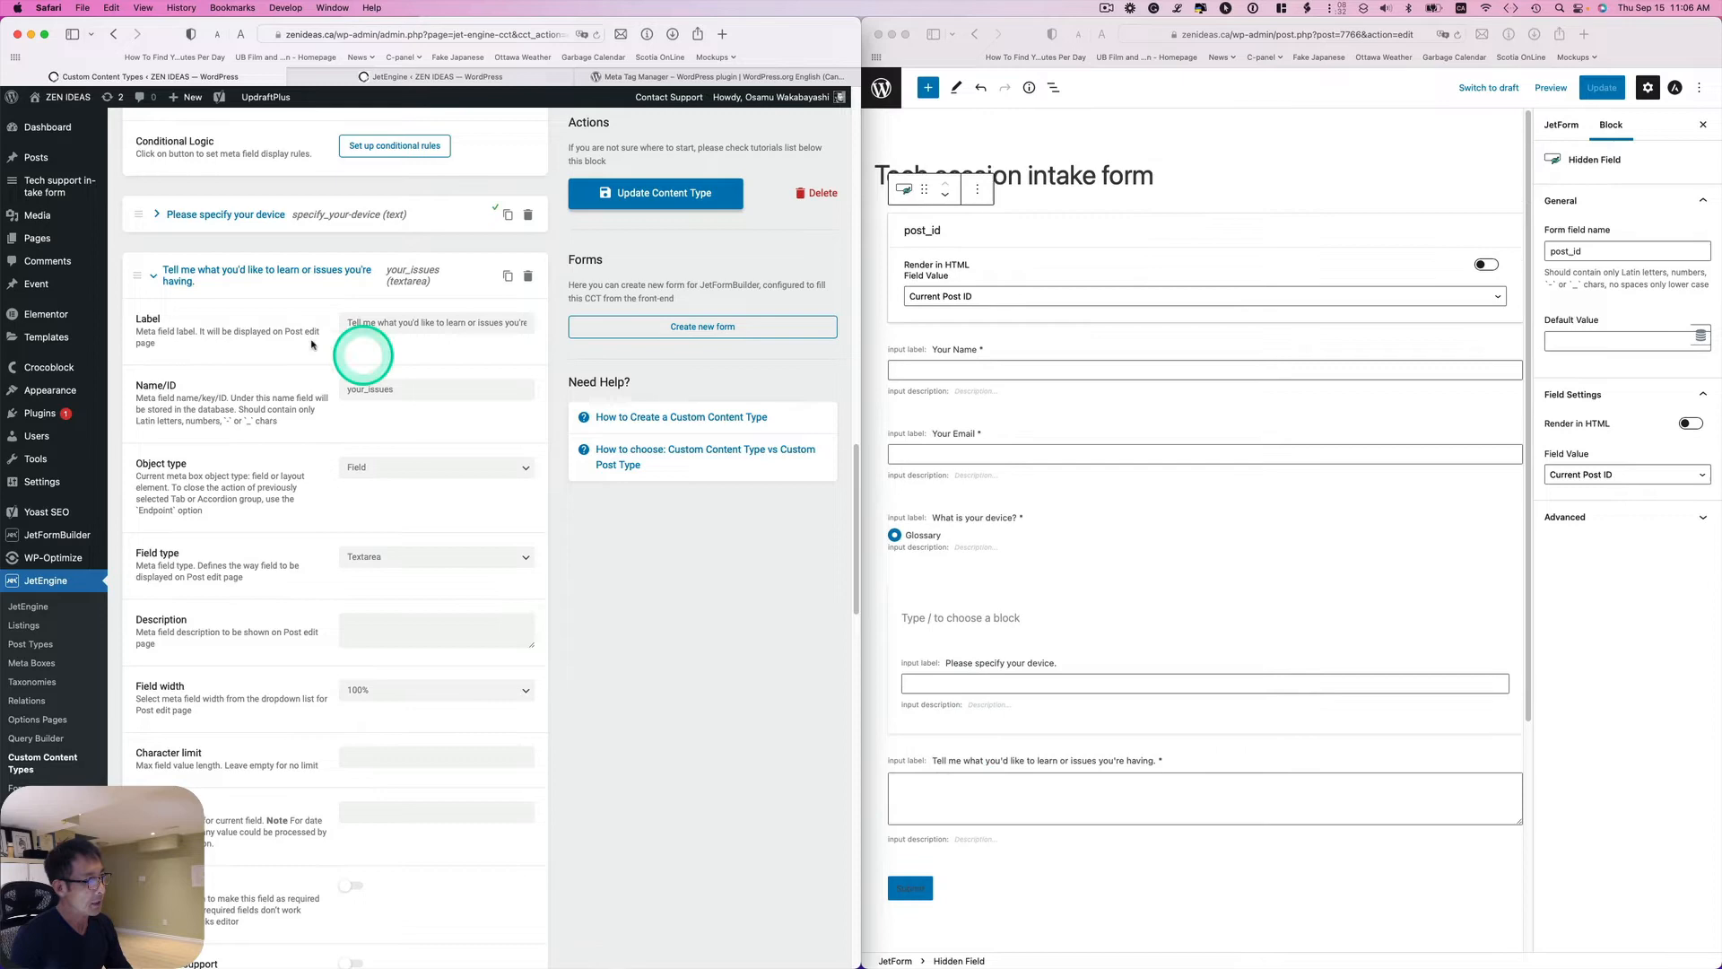
{"action": "left_click", "coordinate": [188, 279]}
{"action": "scroll", "coordinate": [215, 337], "scroll_direction": "up", "scroll_amount": 3}
{"action": "scroll", "coordinate": [256, 404], "scroll_direction": "up", "scroll_amount": 3}
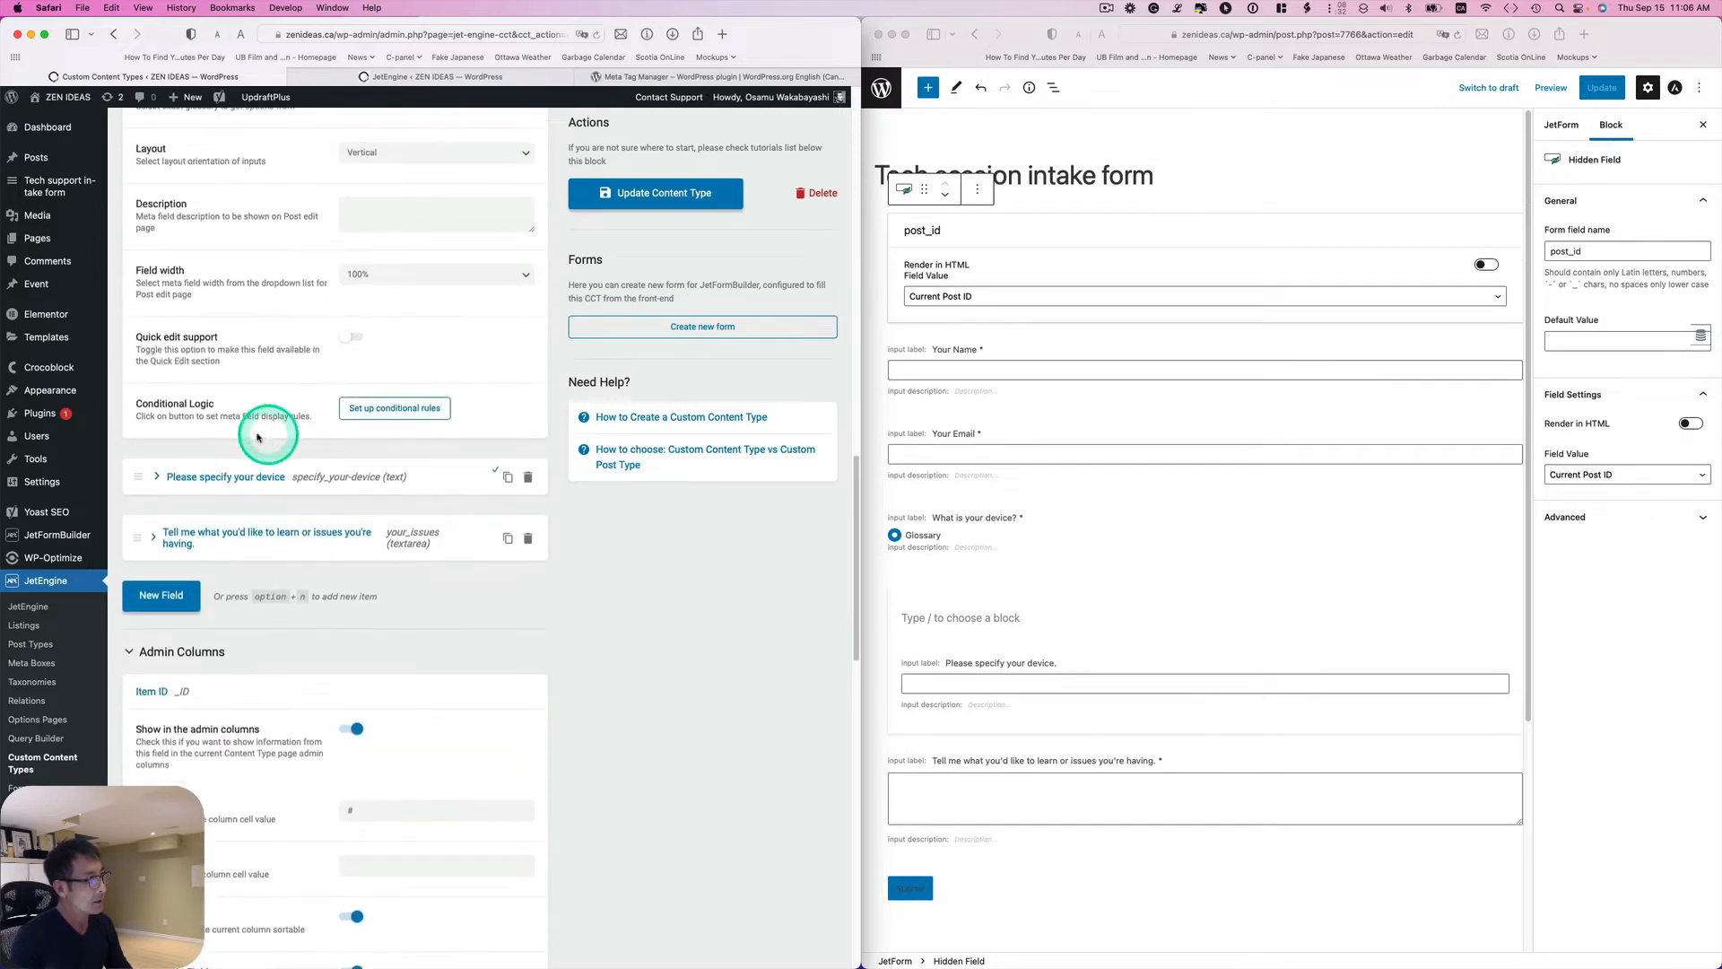
{"action": "scroll", "coordinate": [269, 430], "scroll_direction": "up", "scroll_amount": 3}
{"action": "scroll", "coordinate": [281, 454], "scroll_direction": "up", "scroll_amount": 2}
{"action": "scroll", "coordinate": [281, 454], "scroll_direction": "up", "scroll_amount": 2}
{"action": "scroll", "coordinate": [281, 455], "scroll_direction": "up", "scroll_amount": 2}
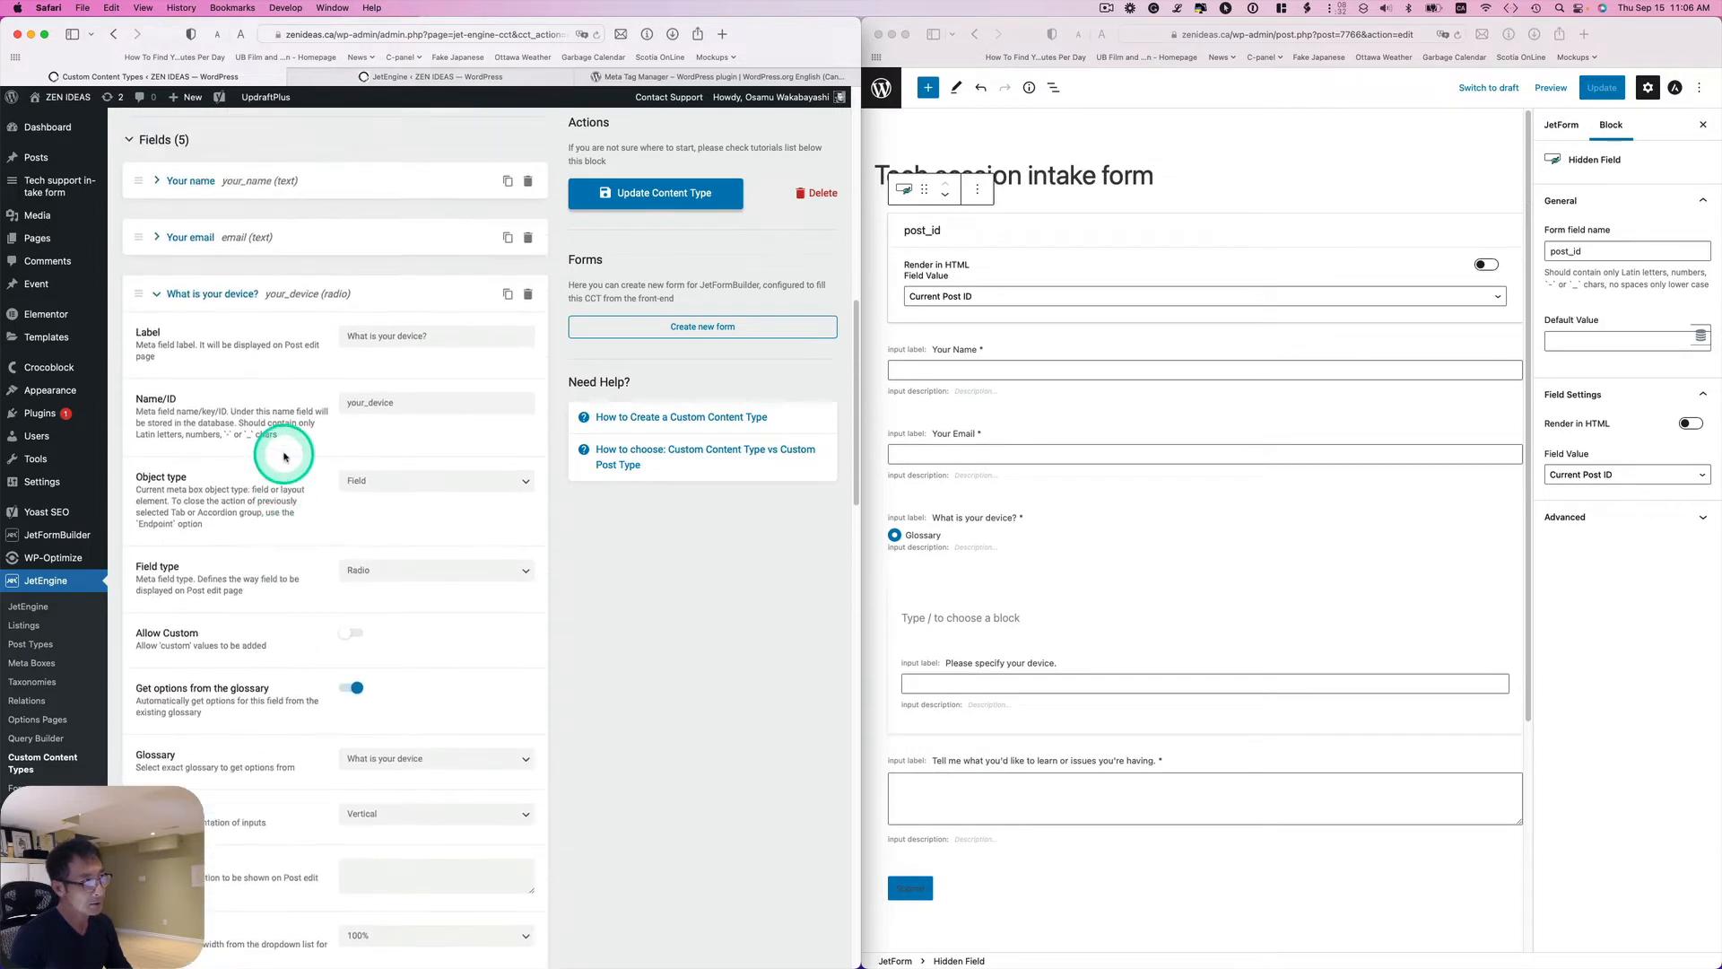
{"action": "scroll", "coordinate": [269, 377], "scroll_direction": "down", "scroll_amount": 3}
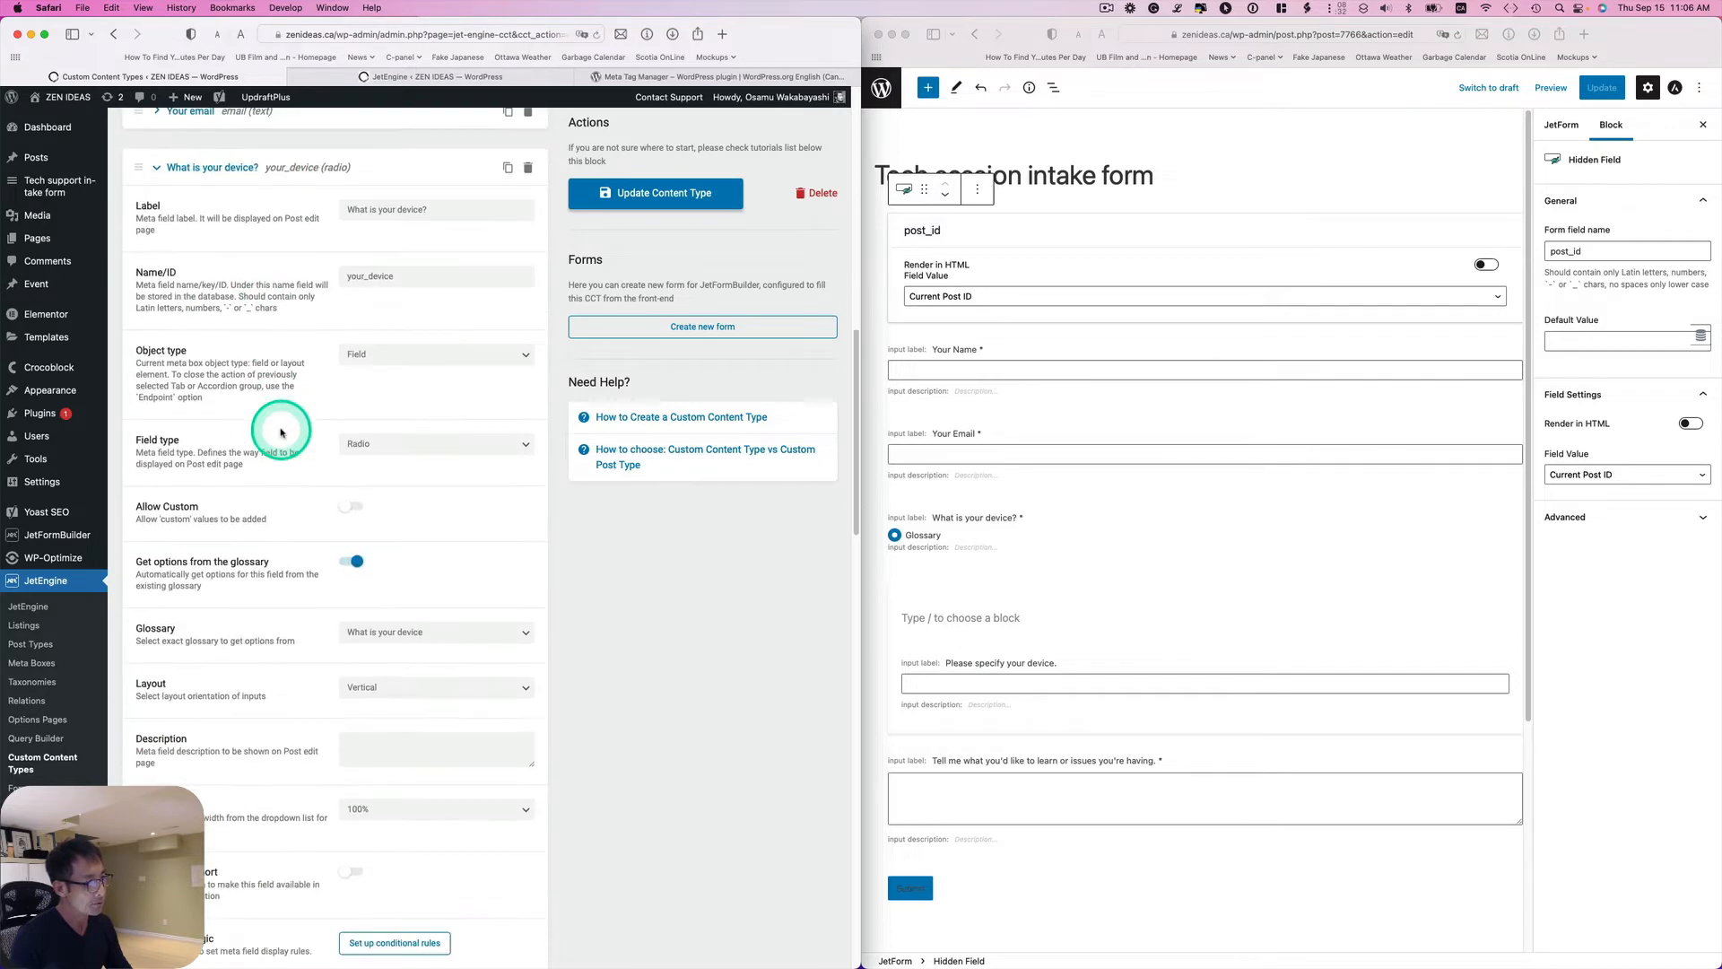
{"action": "scroll", "coordinate": [277, 418], "scroll_direction": "down", "scroll_amount": 3}
{"action": "scroll", "coordinate": [283, 433], "scroll_direction": "down", "scroll_amount": 3}
{"action": "scroll", "coordinate": [283, 434], "scroll_direction": "down", "scroll_amount": 5}
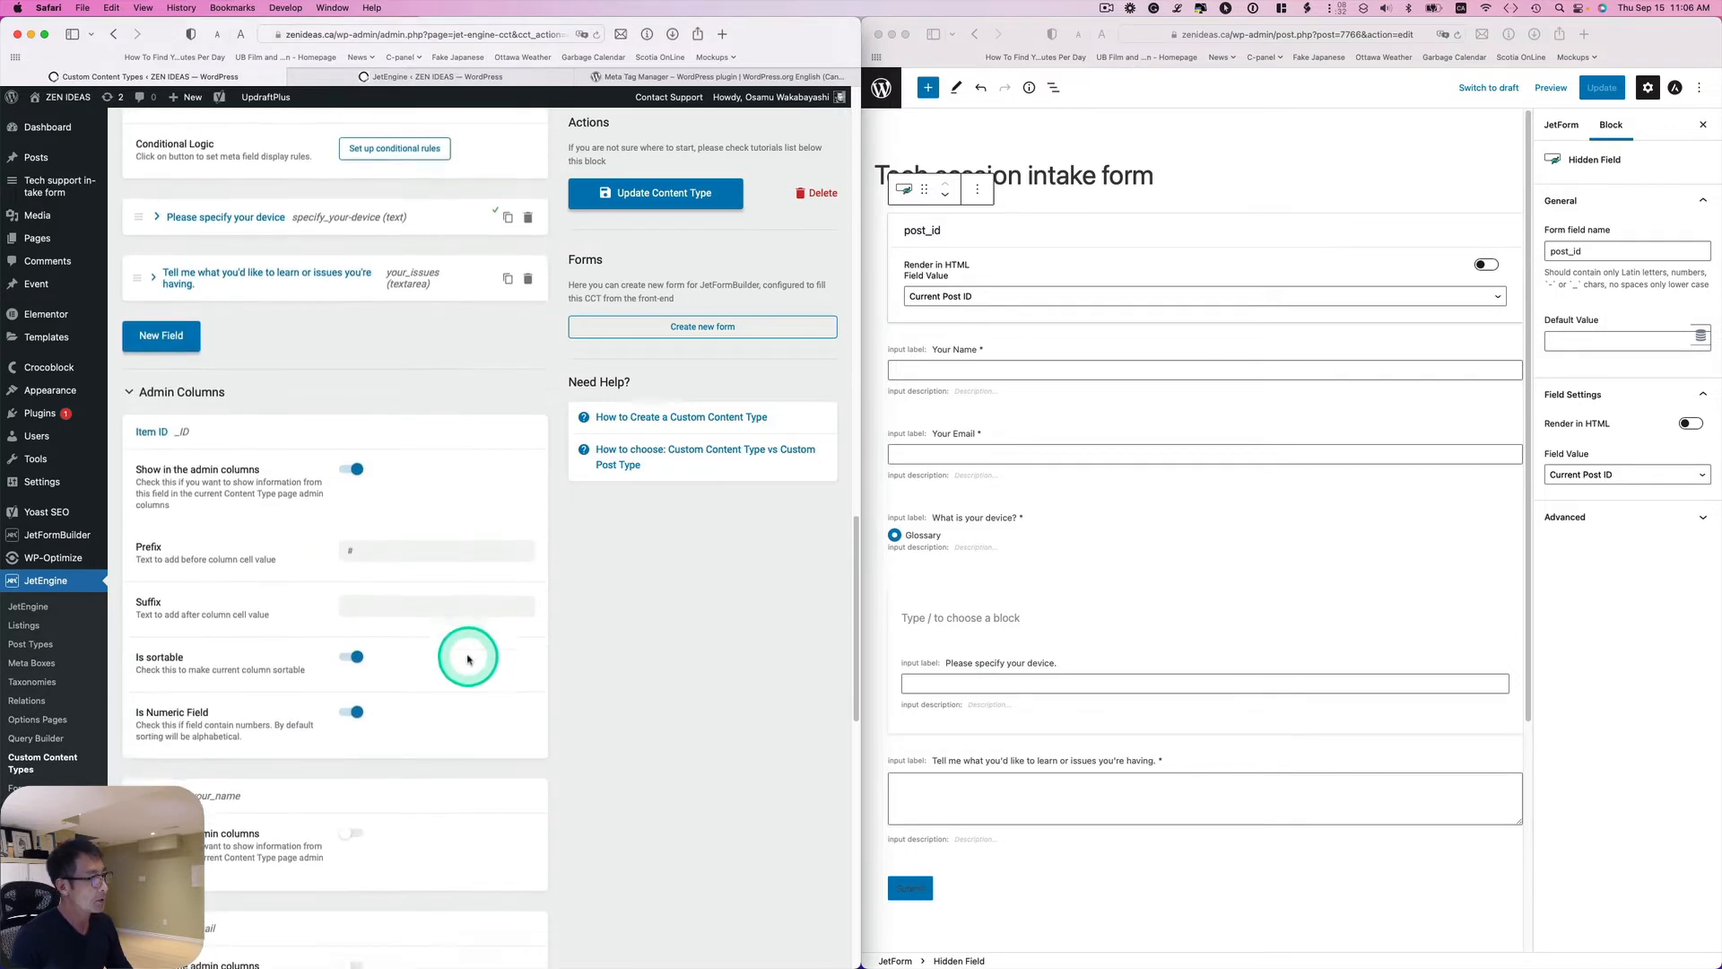
{"action": "scroll", "coordinate": [390, 405], "scroll_direction": "up", "scroll_amount": 2}
{"action": "scroll", "coordinate": [397, 386], "scroll_direction": "up", "scroll_amount": 2}
{"action": "scroll", "coordinate": [377, 673], "scroll_direction": "down", "scroll_amount": 3}
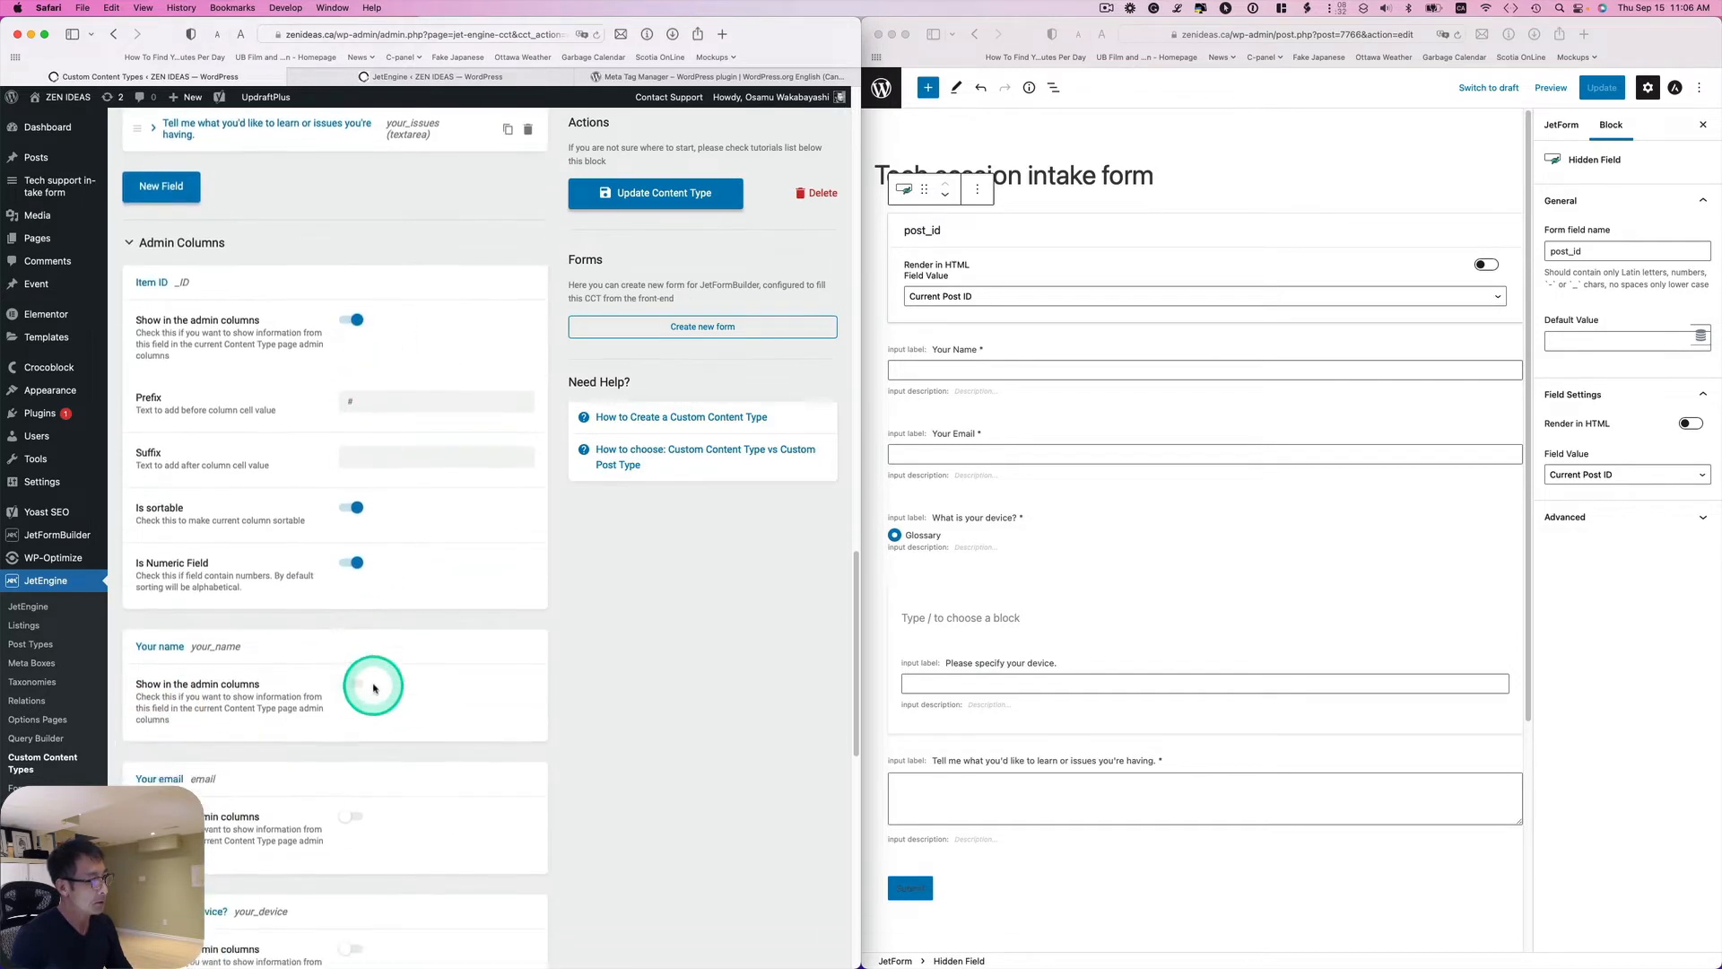
{"action": "scroll", "coordinate": [377, 679], "scroll_direction": "down", "scroll_amount": 3}
{"action": "scroll", "coordinate": [377, 684], "scroll_direction": "down", "scroll_amount": 2}
{"action": "scroll", "coordinate": [379, 680], "scroll_direction": "down", "scroll_amount": 1}
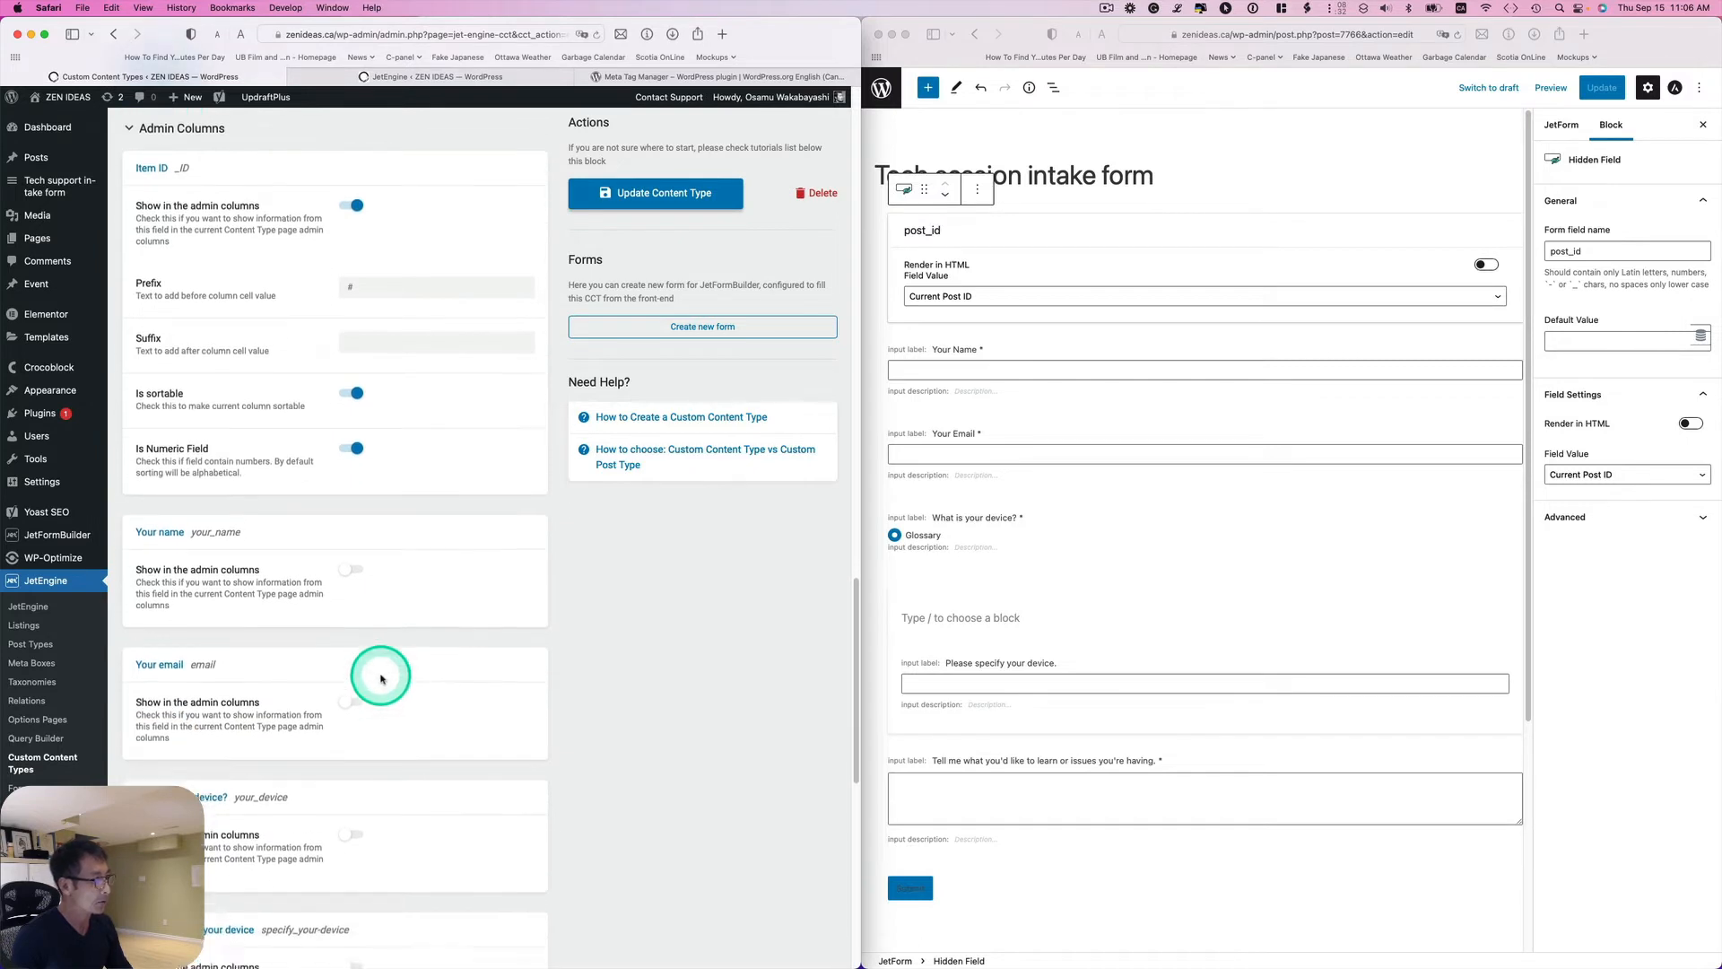
Enable admin columns for name, email, device, device details and created date, with created date sortable
{"action": "left_click", "coordinate": [347, 563]}
{"action": "scroll", "coordinate": [370, 625], "scroll_direction": "down", "scroll_amount": 1}
{"action": "scroll", "coordinate": [350, 673], "scroll_direction": "down", "scroll_amount": 1}
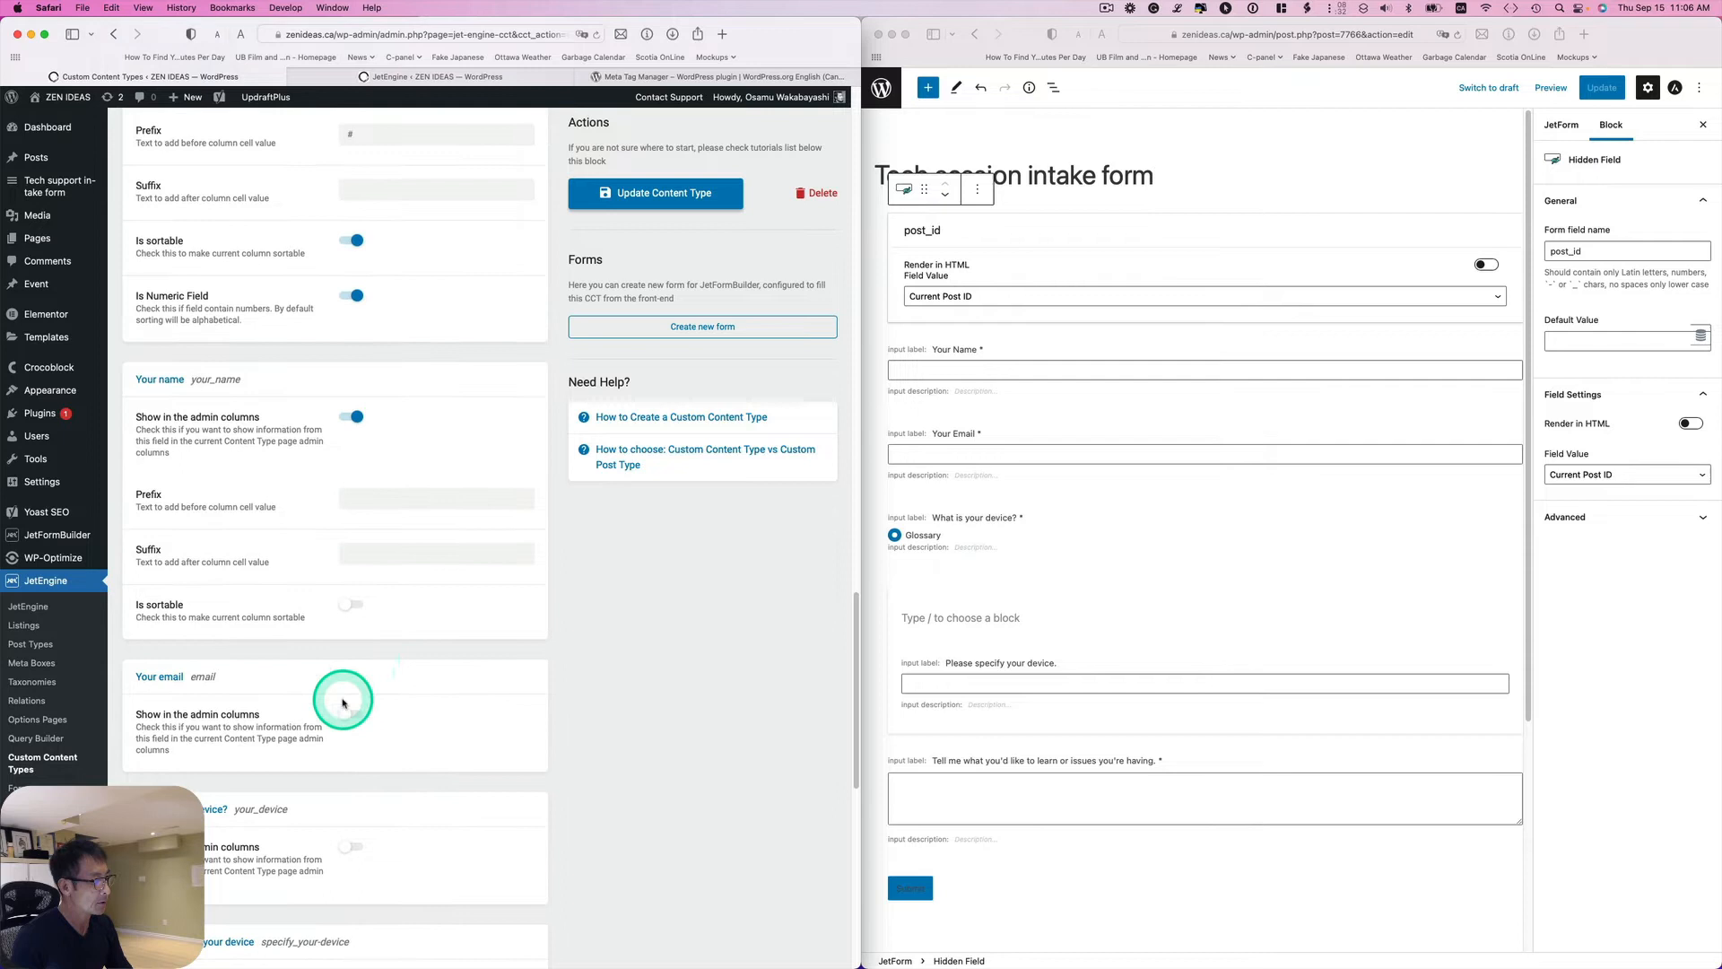
{"action": "left_click", "coordinate": [346, 713]}
{"action": "scroll", "coordinate": [351, 699], "scroll_direction": "down", "scroll_amount": 2}
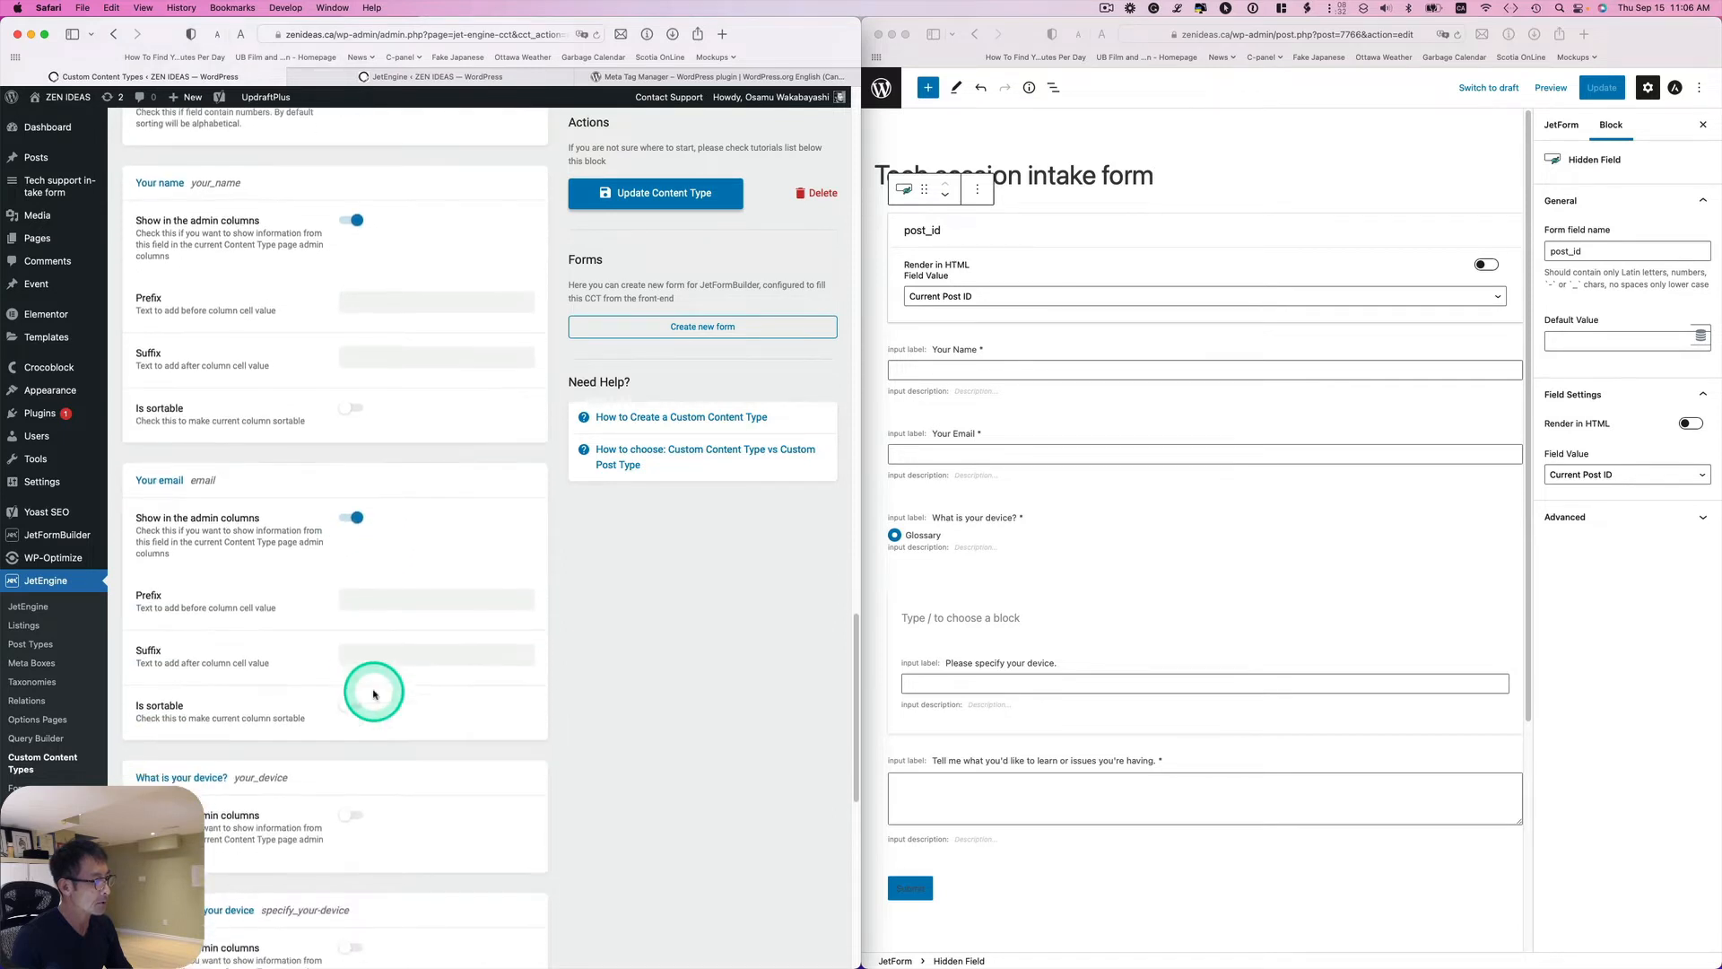
{"action": "scroll", "coordinate": [376, 693], "scroll_direction": "down", "scroll_amount": 1}
{"action": "left_click", "coordinate": [355, 694]}
{"action": "scroll", "coordinate": [390, 687], "scroll_direction": "down", "scroll_amount": 1}
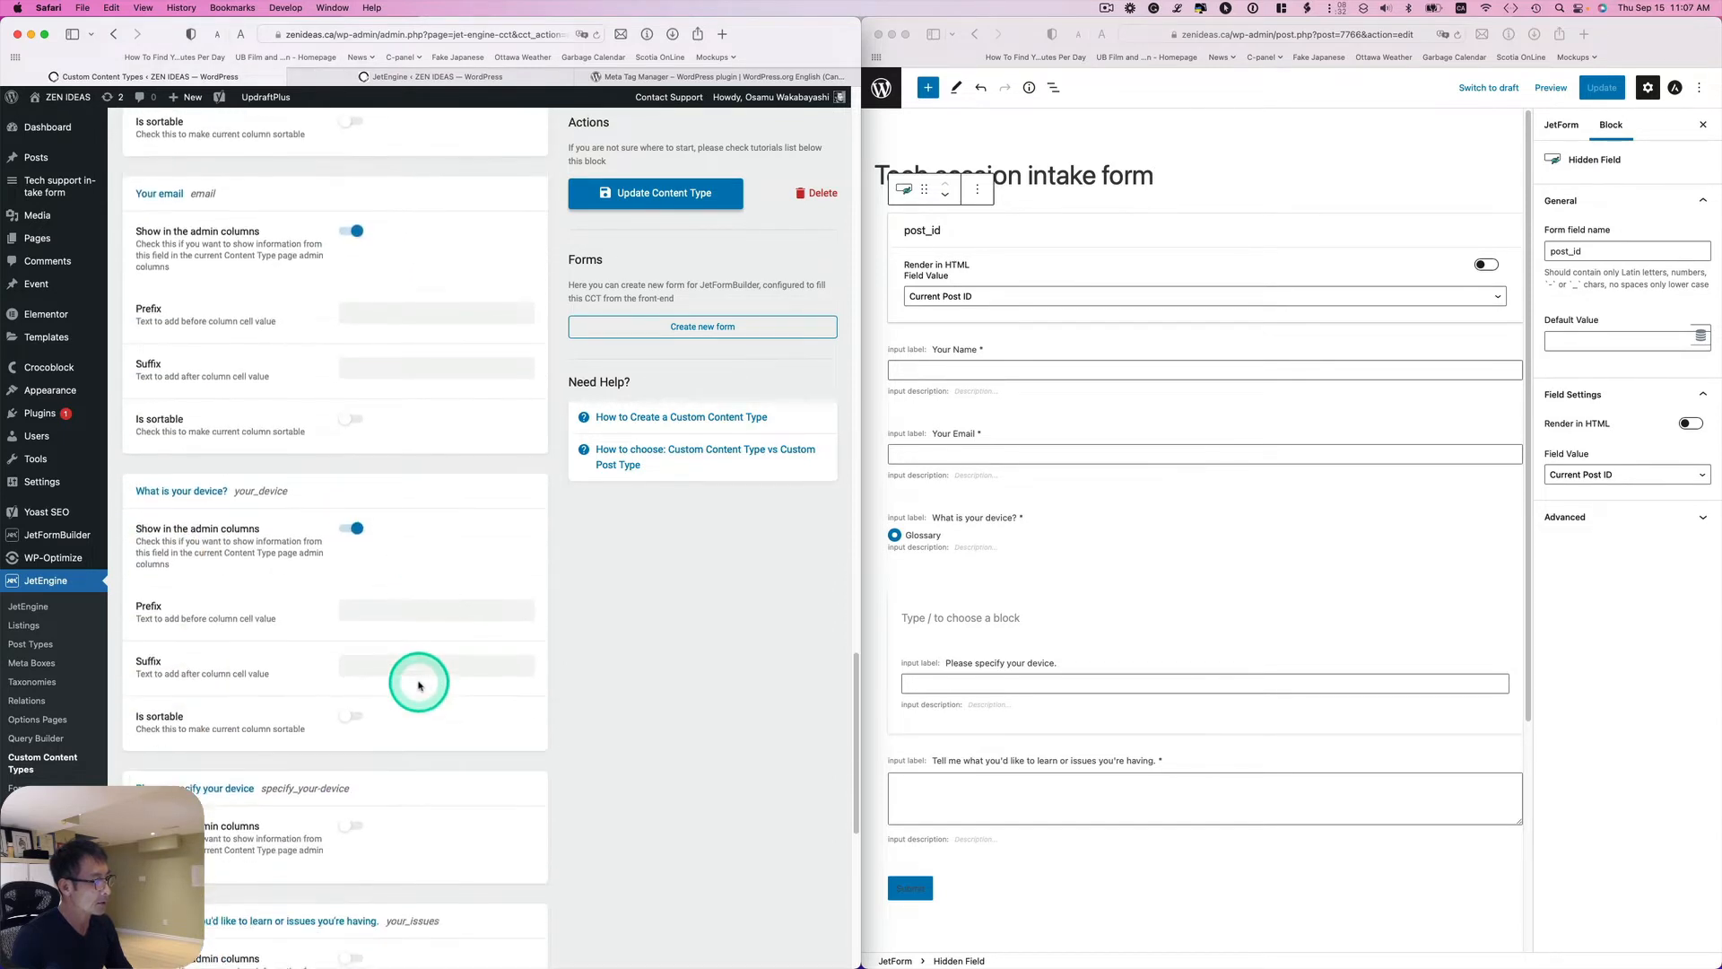
{"action": "scroll", "coordinate": [418, 685], "scroll_direction": "down", "scroll_amount": 1}
{"action": "scroll", "coordinate": [419, 684], "scroll_direction": "down", "scroll_amount": 1}
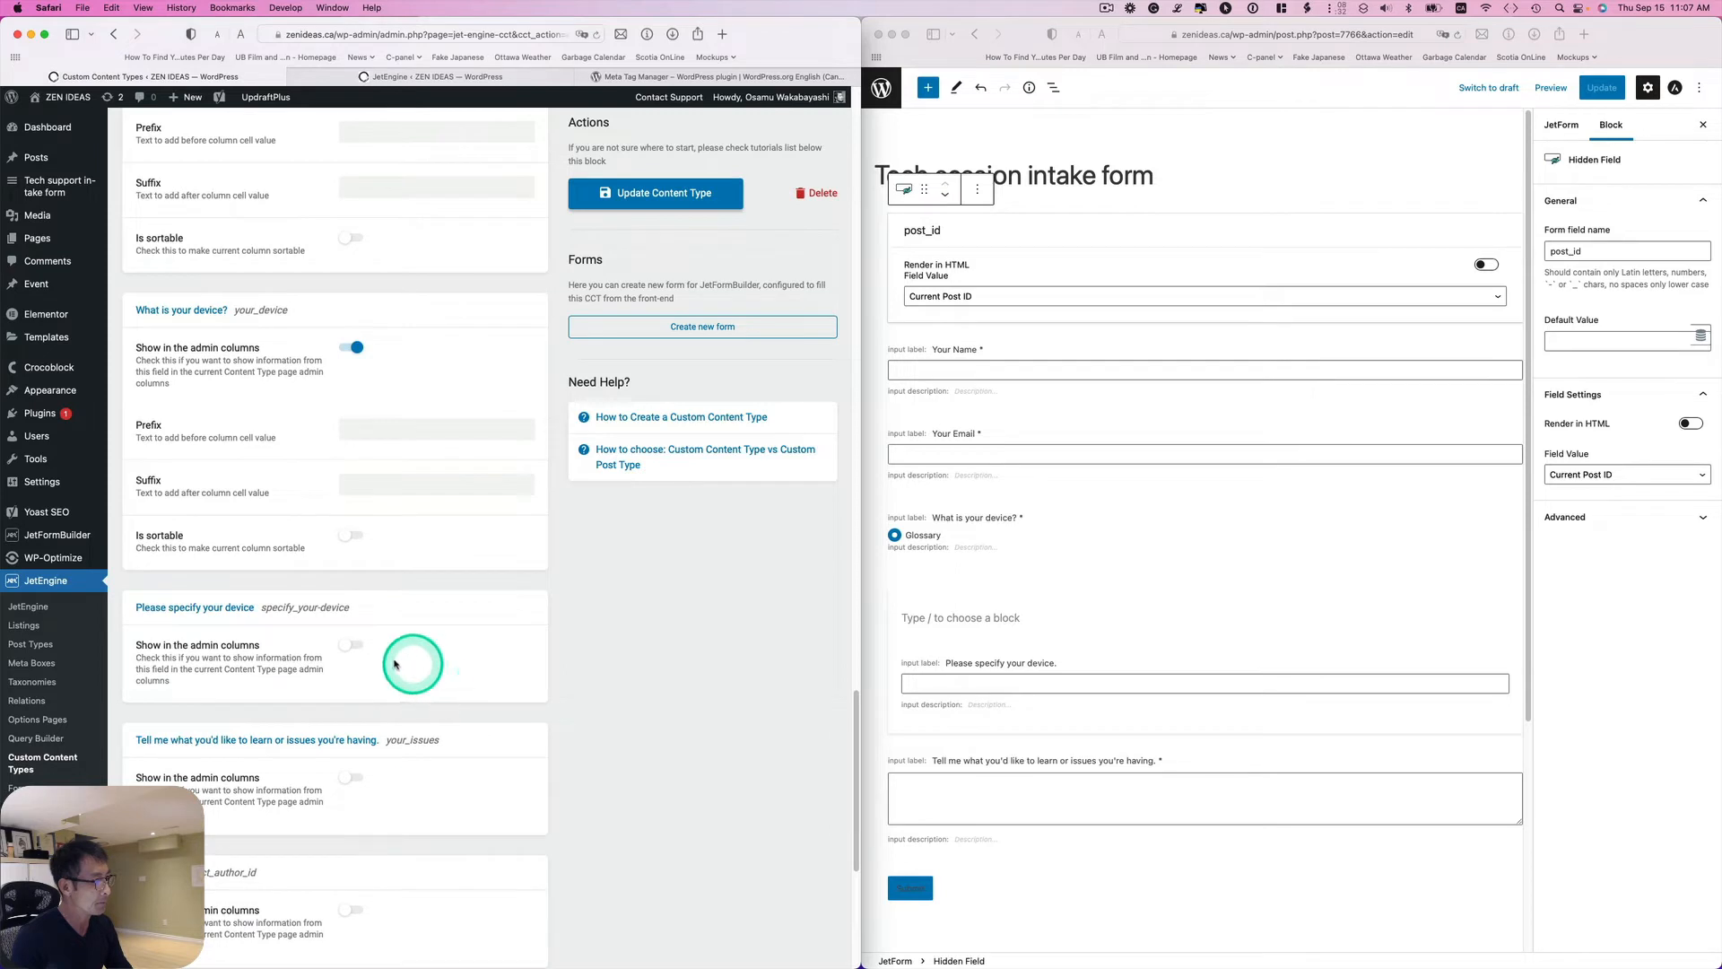
{"action": "left_click", "coordinate": [355, 649]}
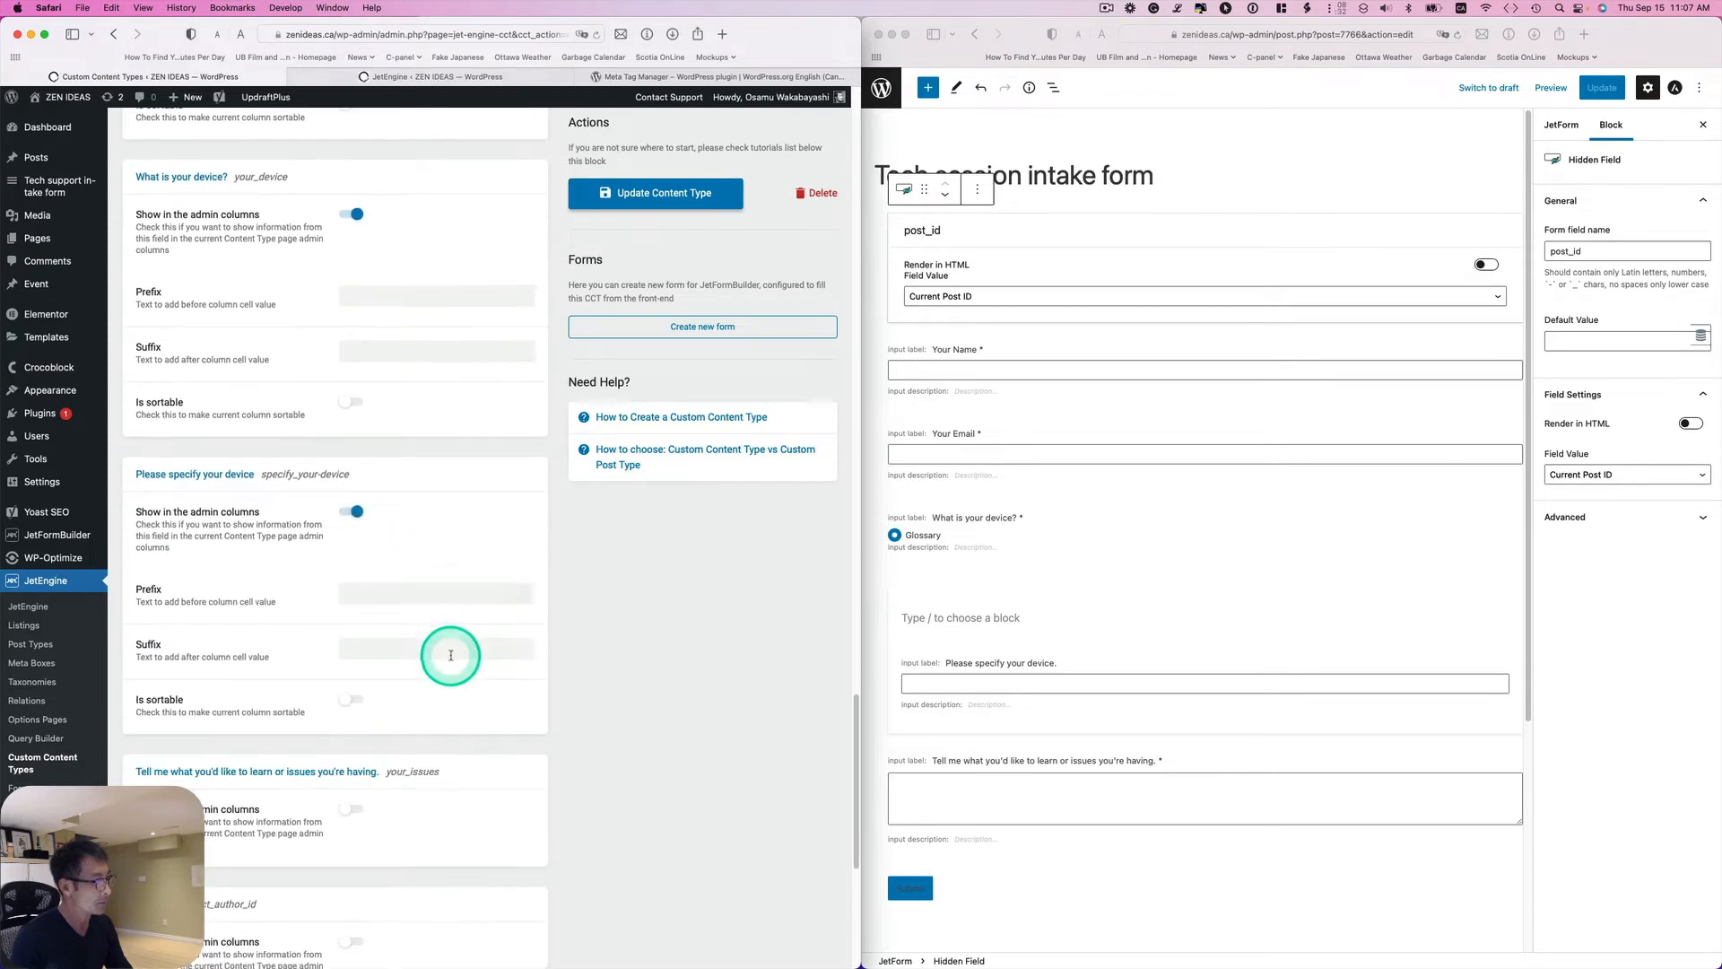
{"action": "scroll", "coordinate": [455, 659], "scroll_direction": "down", "scroll_amount": 1}
{"action": "scroll", "coordinate": [455, 659], "scroll_direction": "down", "scroll_amount": 1}
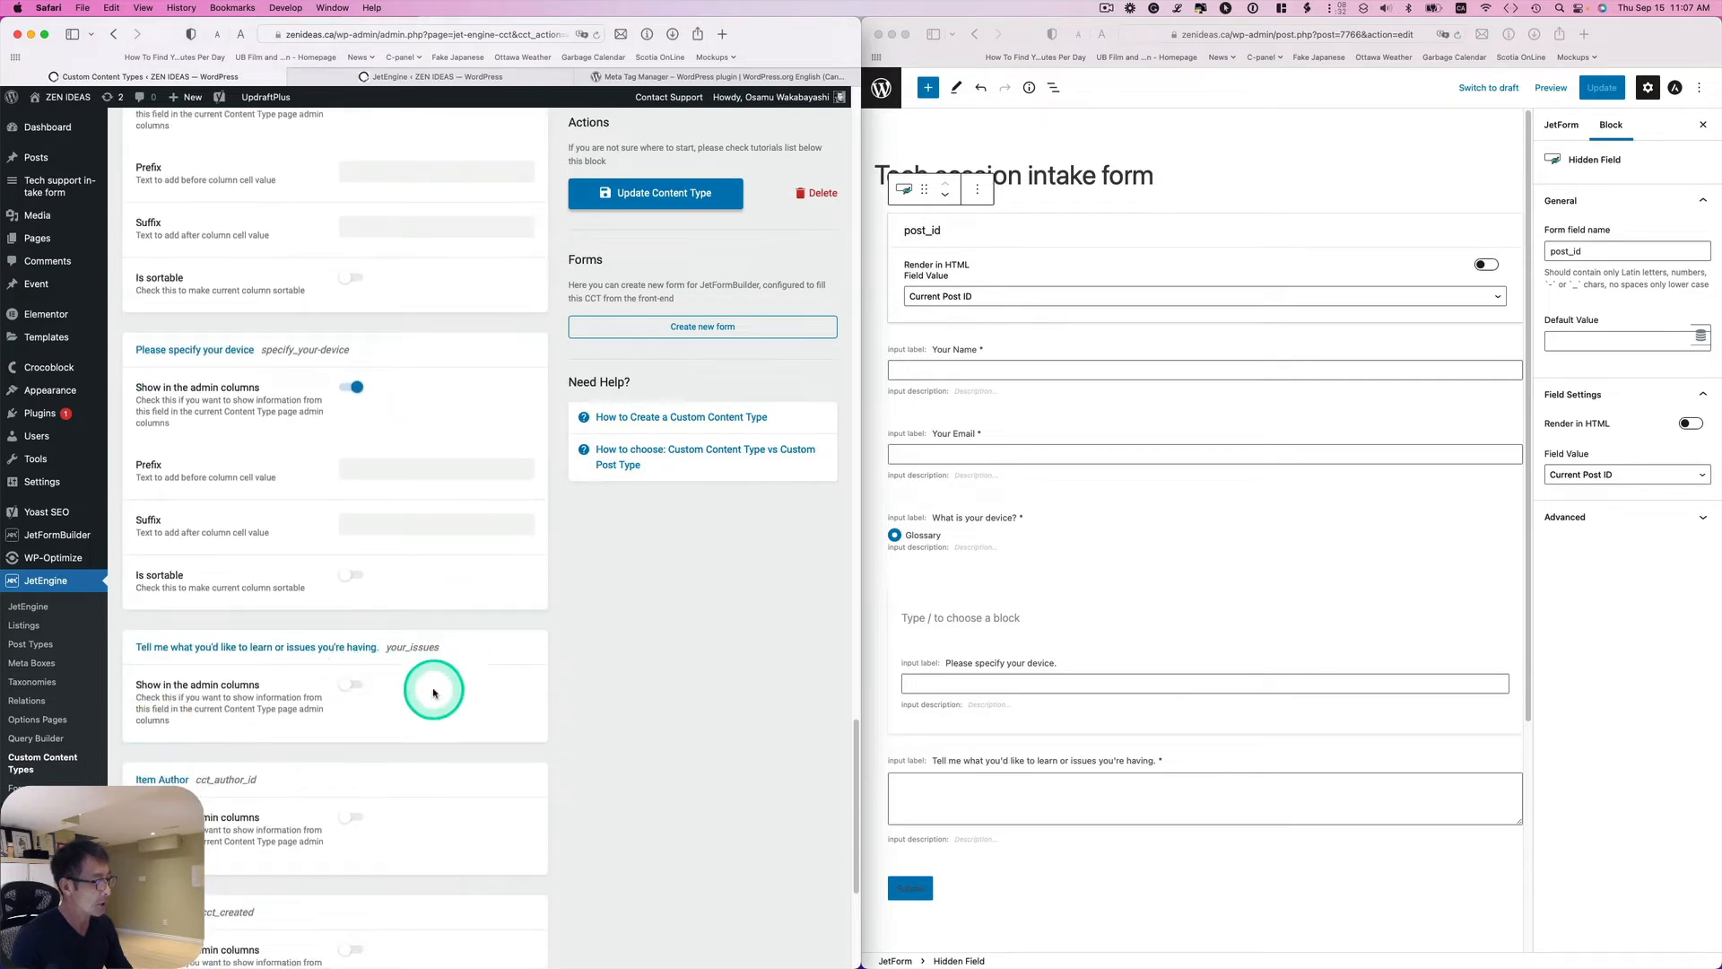
{"action": "scroll", "coordinate": [391, 684], "scroll_direction": "down", "scroll_amount": 1}
{"action": "scroll", "coordinate": [431, 686], "scroll_direction": "down", "scroll_amount": 2}
{"action": "scroll", "coordinate": [433, 690], "scroll_direction": "down", "scroll_amount": 2}
{"action": "scroll", "coordinate": [434, 689], "scroll_direction": "down", "scroll_amount": 1}
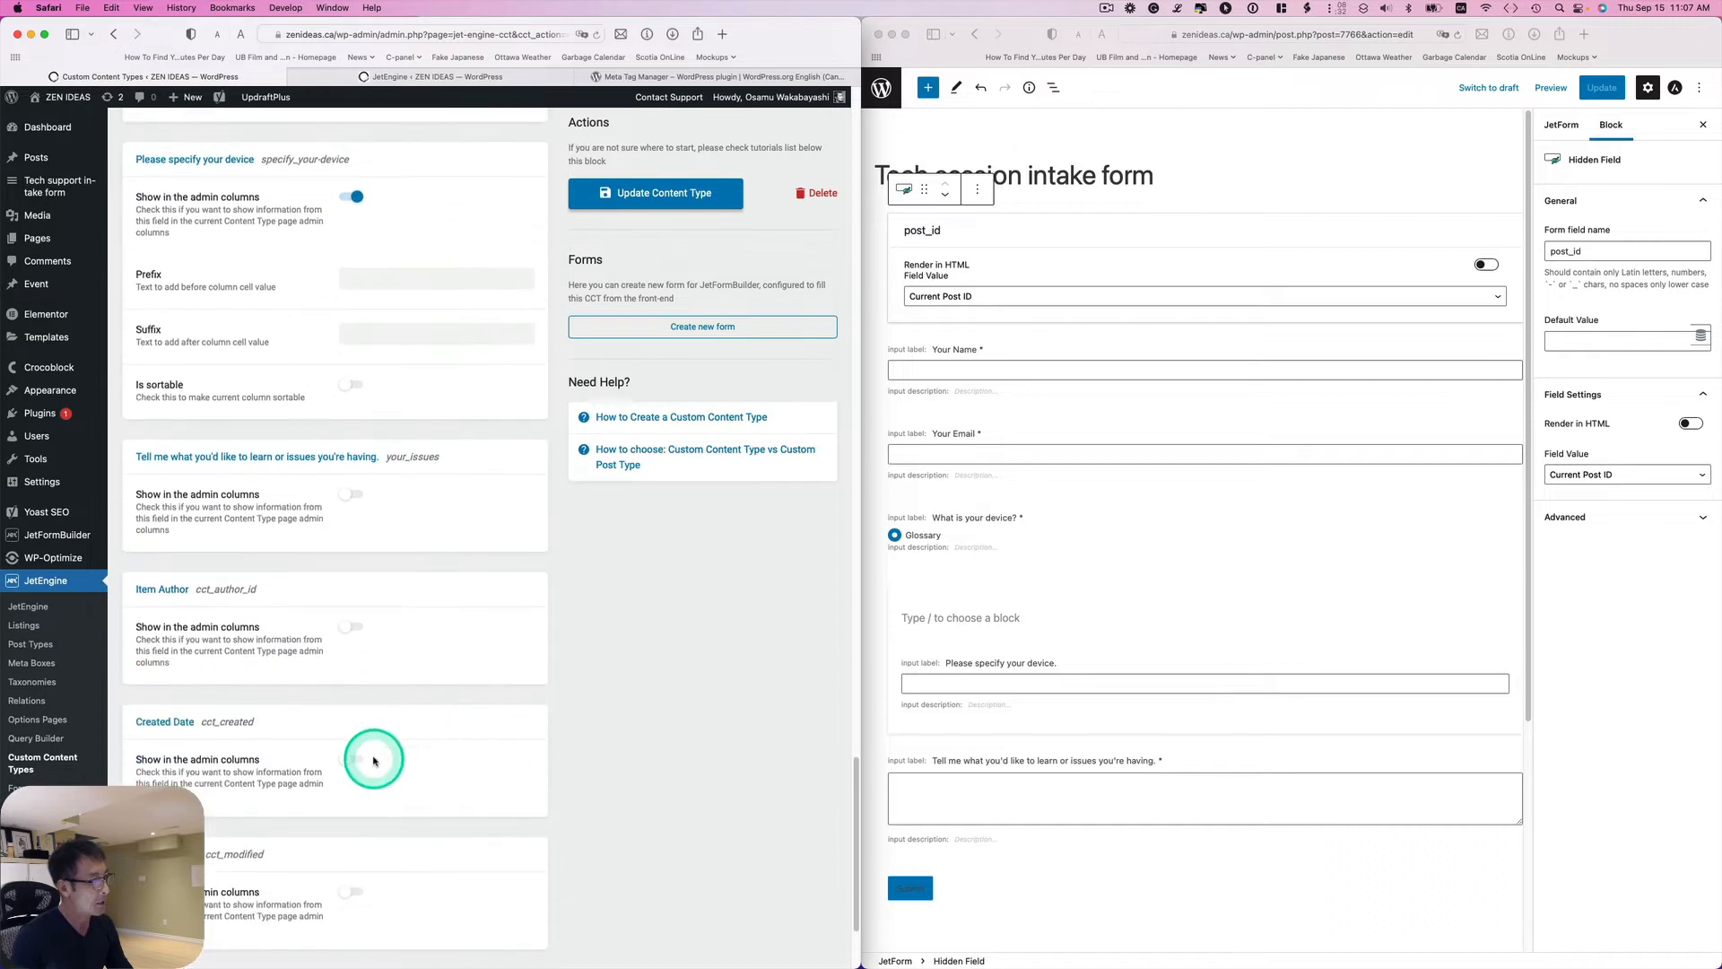
{"action": "left_click", "coordinate": [359, 760]}
{"action": "scroll", "coordinate": [512, 753], "scroll_direction": "down", "scroll_amount": 3}
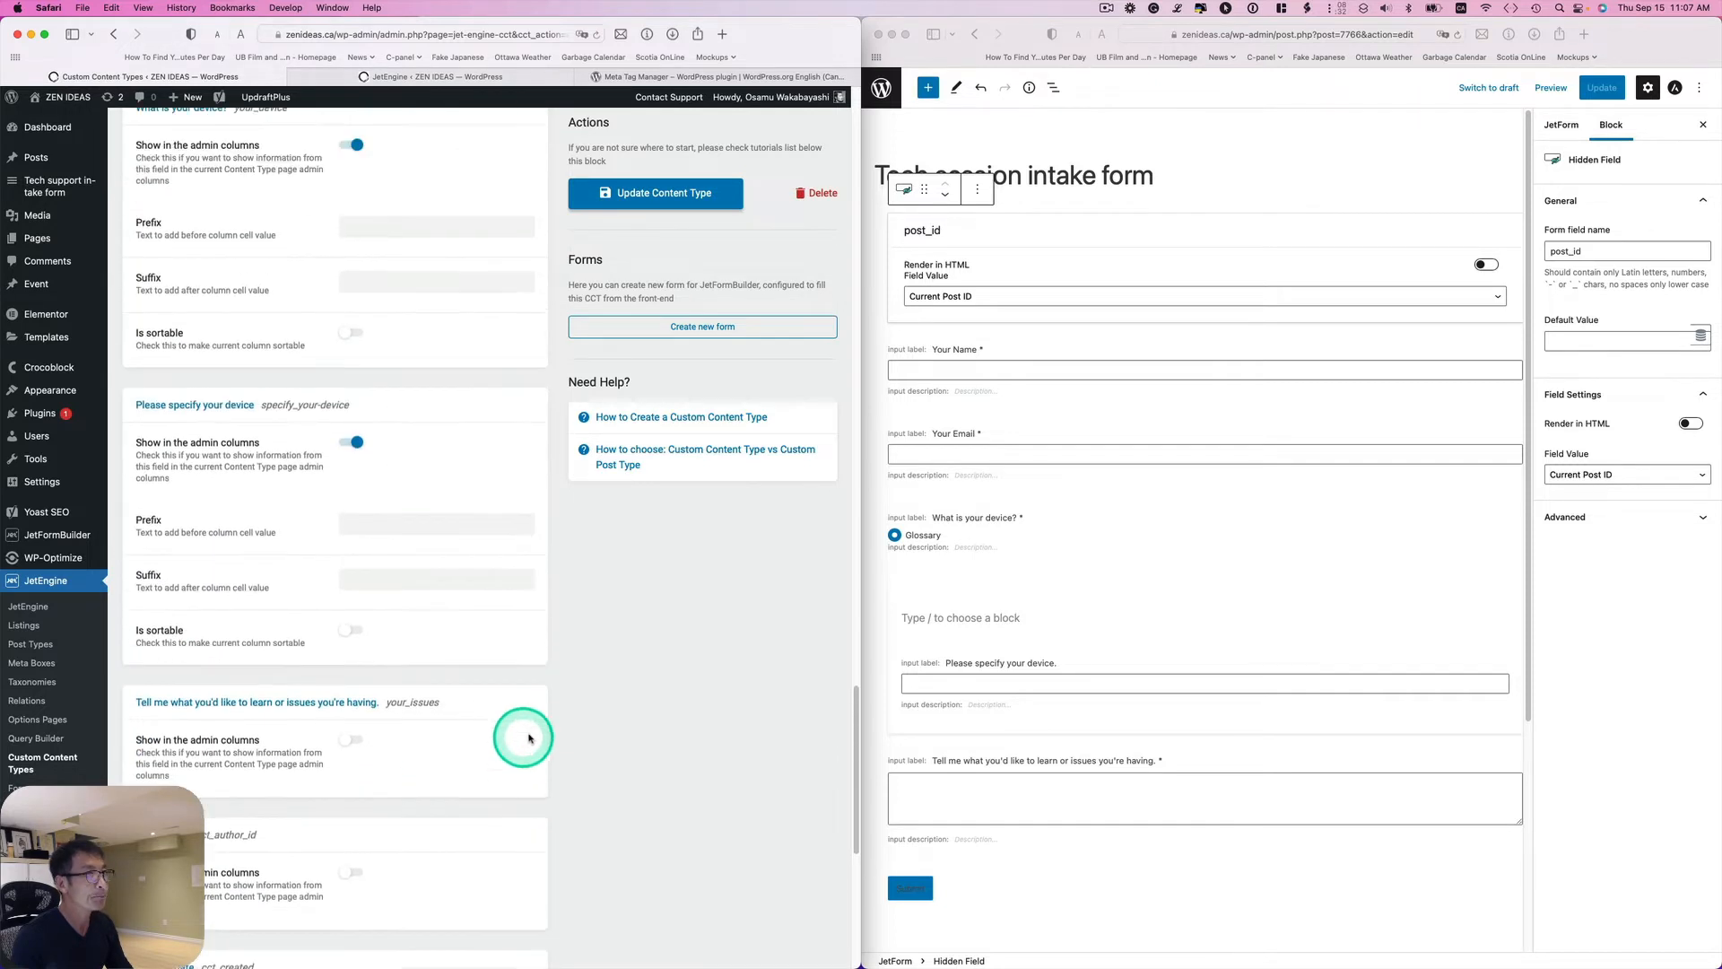
{"action": "scroll", "coordinate": [513, 780], "scroll_direction": "down", "scroll_amount": 2}
{"action": "scroll", "coordinate": [512, 784], "scroll_direction": "down", "scroll_amount": 1}
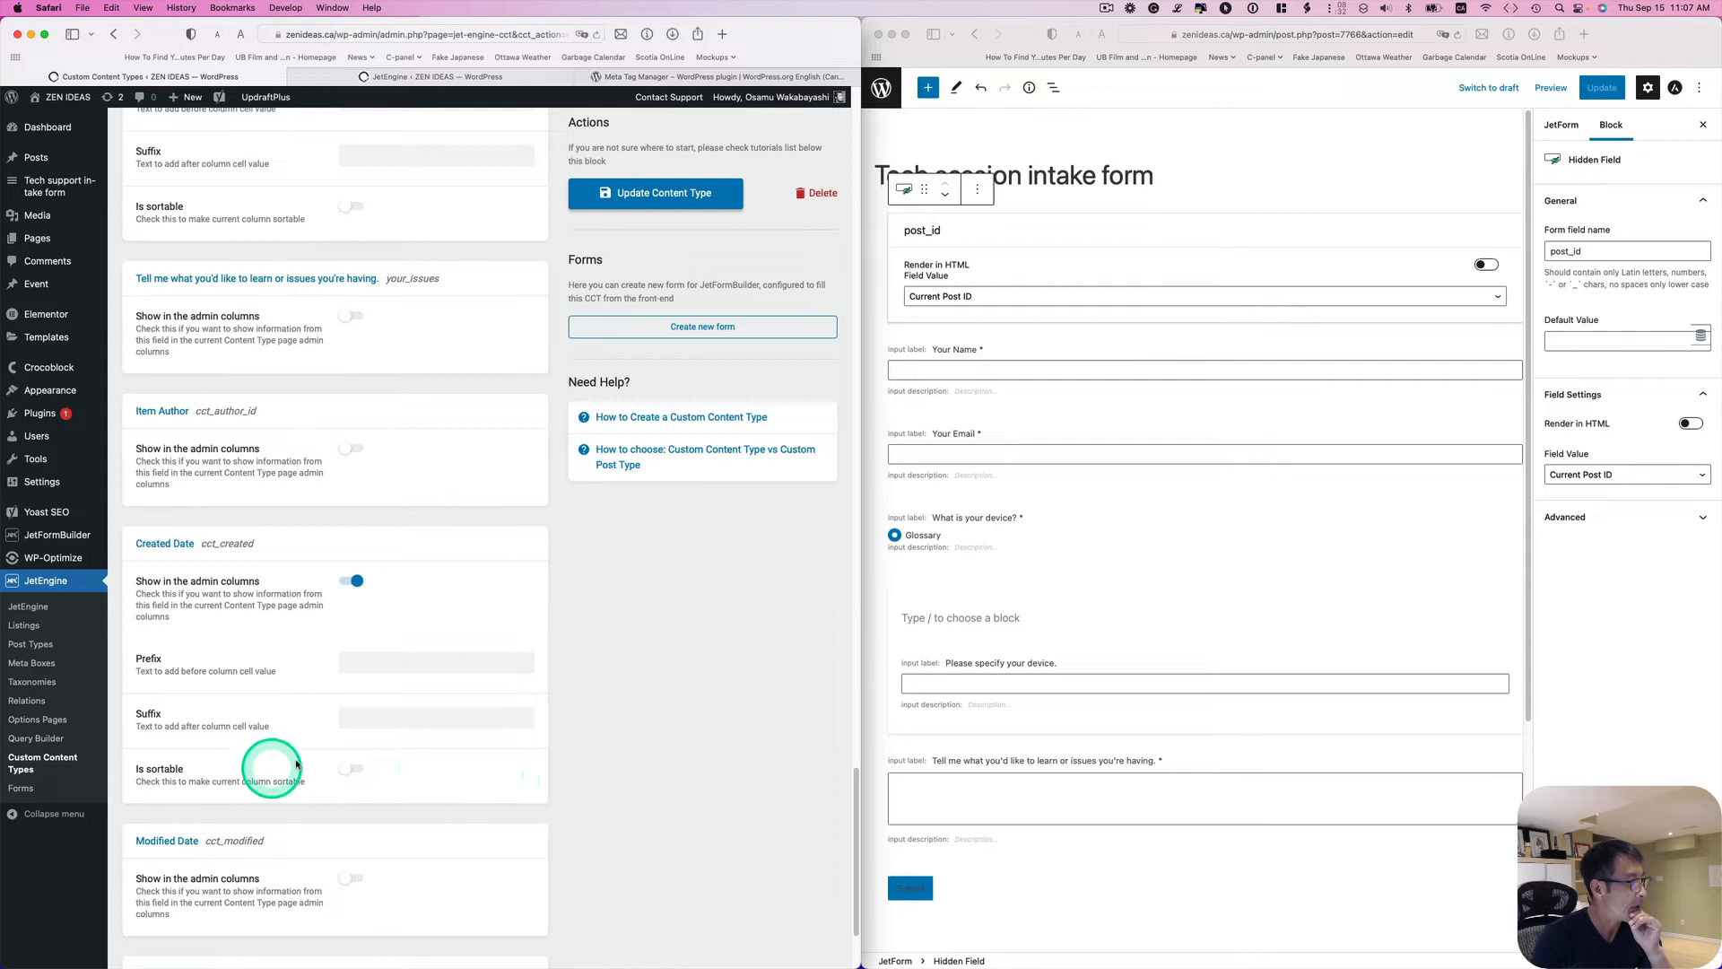
{"action": "left_click", "coordinate": [355, 768]}
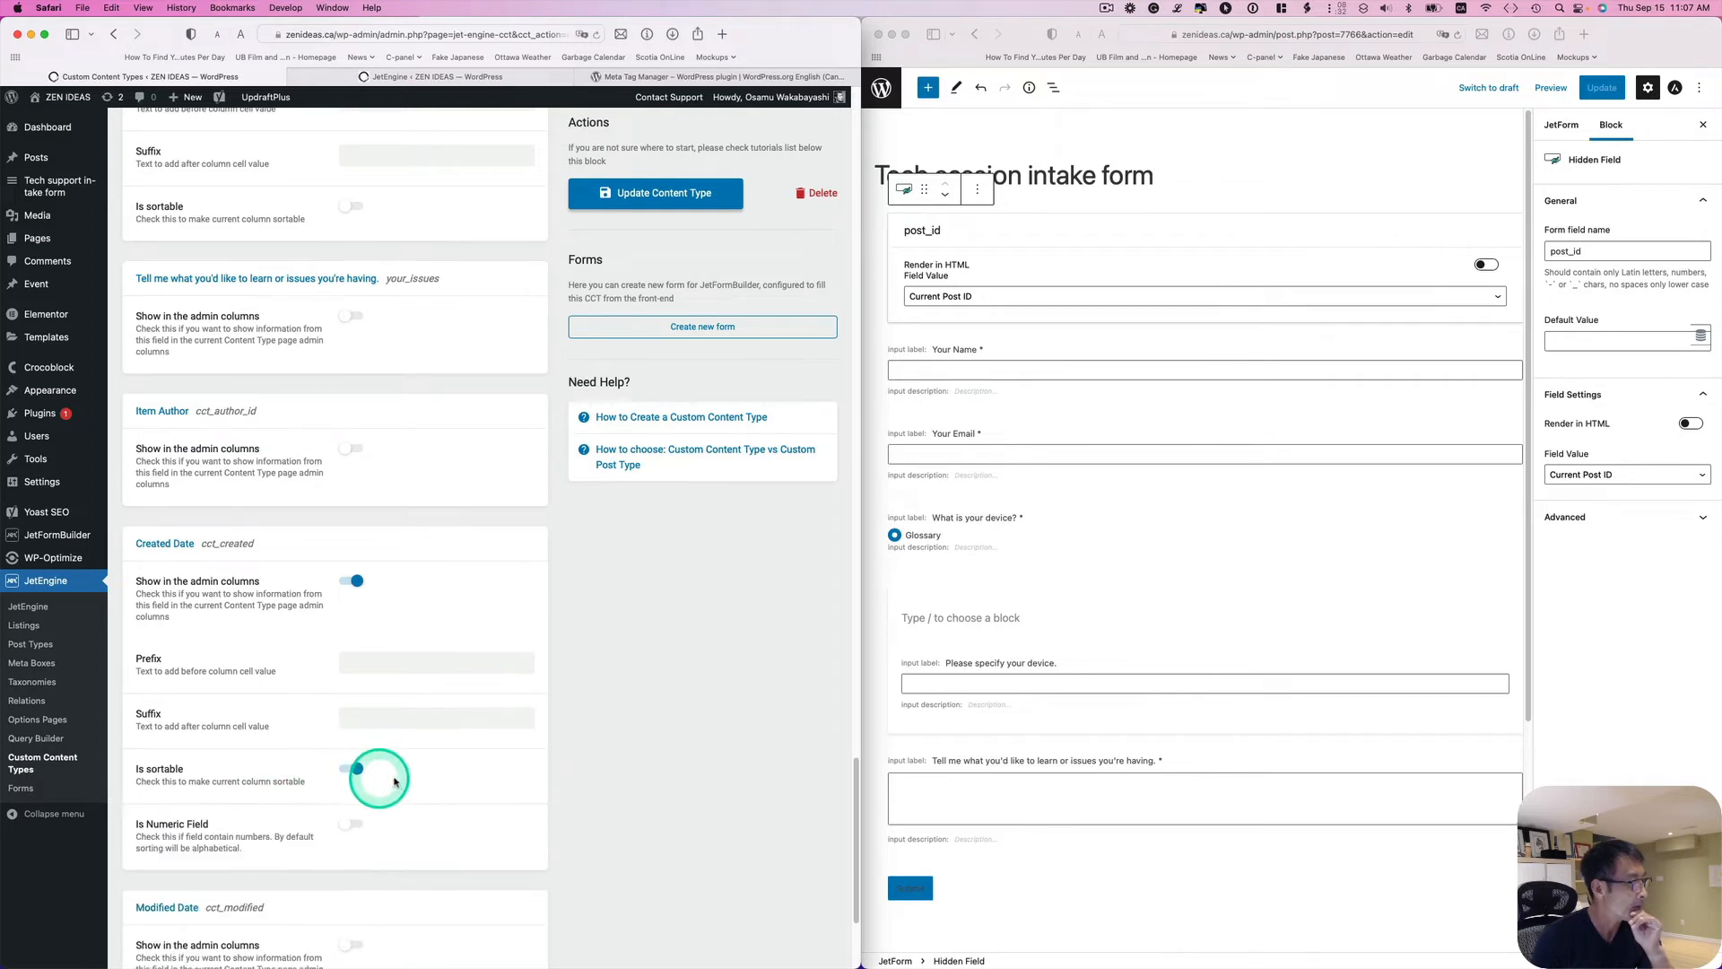
{"action": "scroll", "coordinate": [395, 779], "scroll_direction": "up", "scroll_amount": 10}
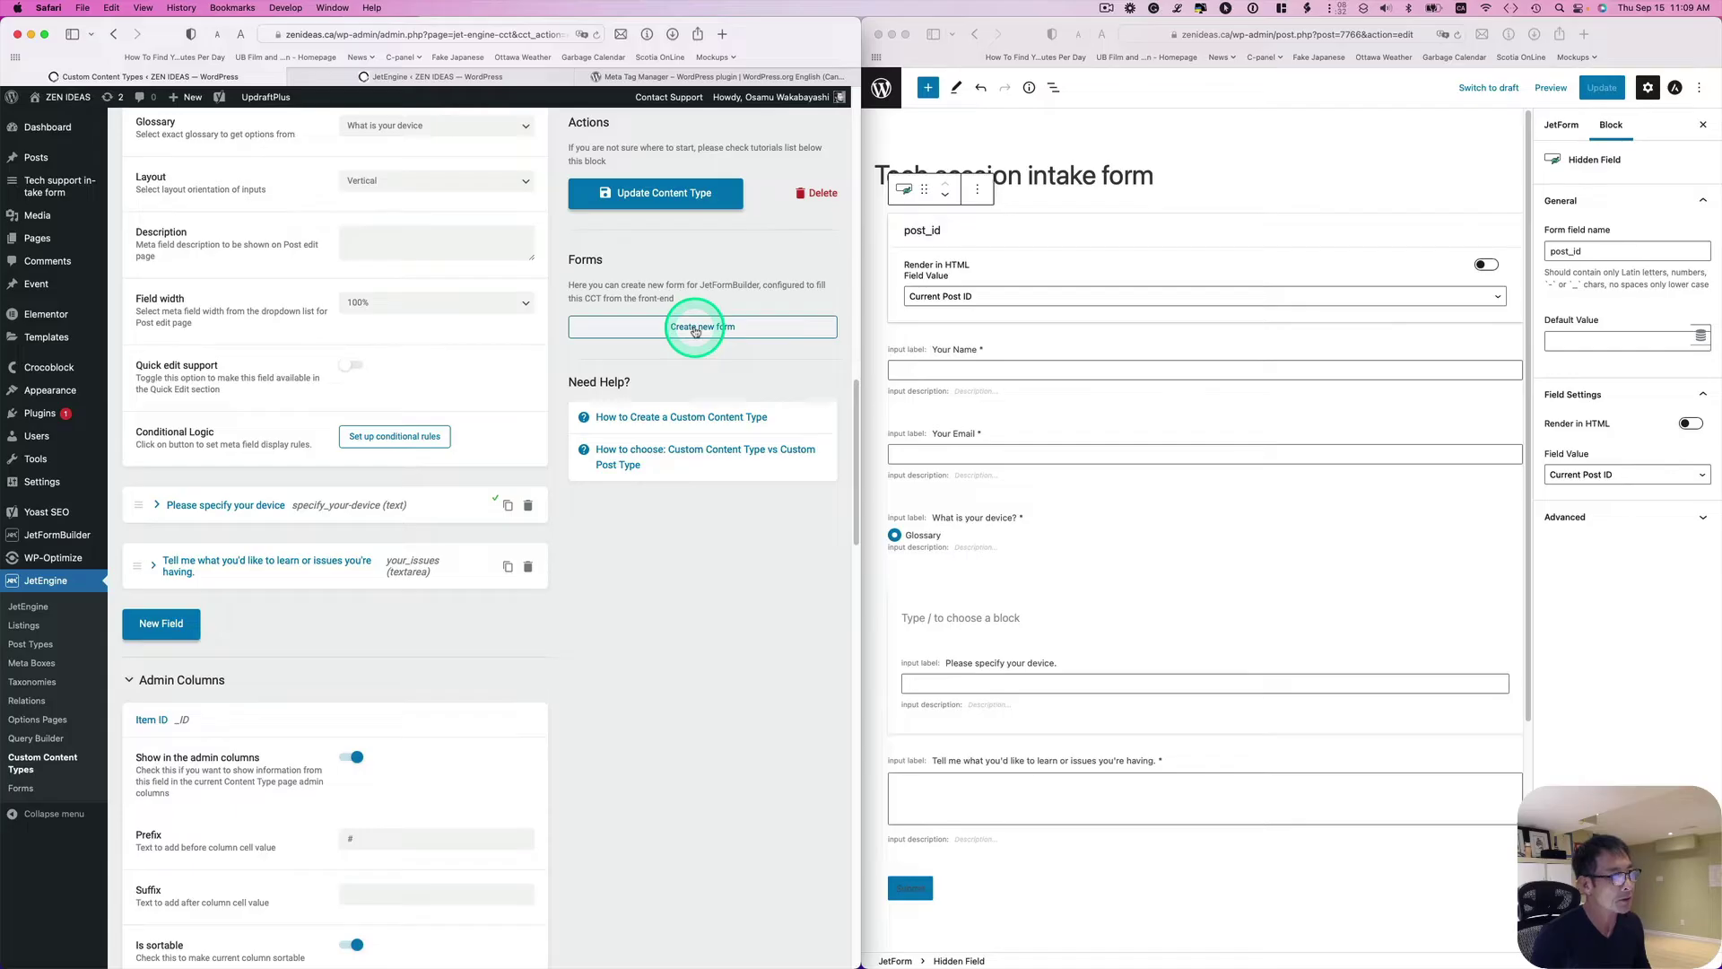
Create a new JetFormBuilder form from the content type's Forms box
{"action": "left_click", "coordinate": [696, 327]}
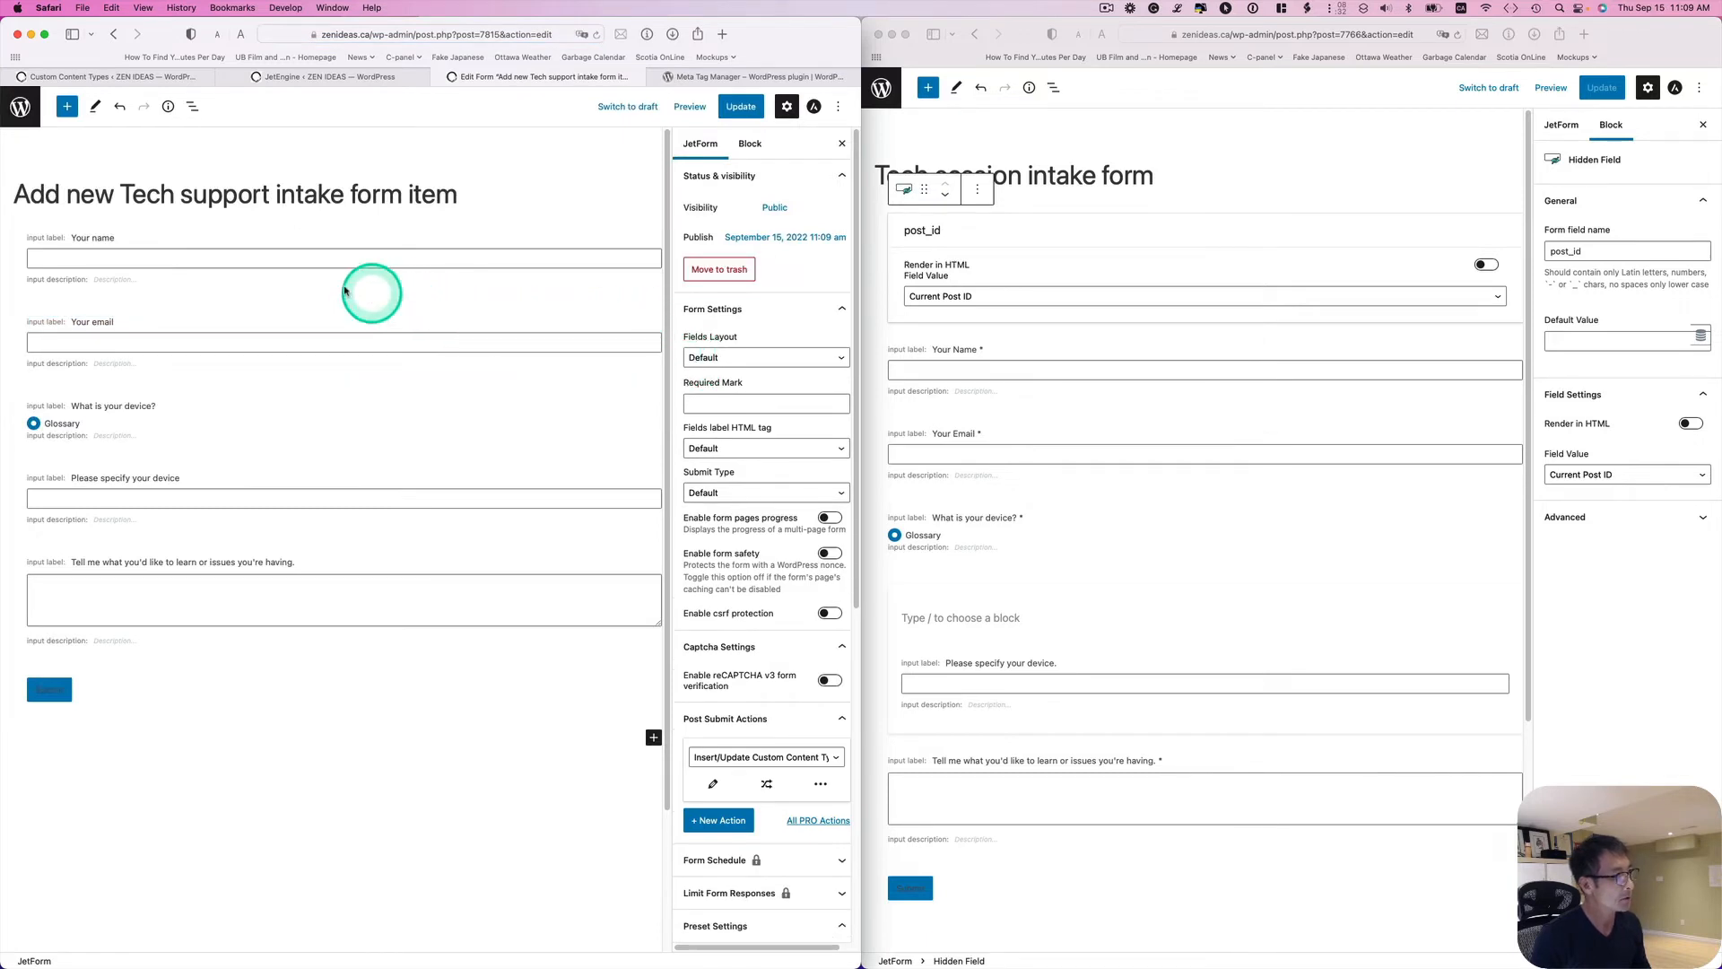
Edit the generated form's title, replacing 'Add new' with NEW and removing 'item'
{"action": "left_click", "coordinate": [251, 279]}
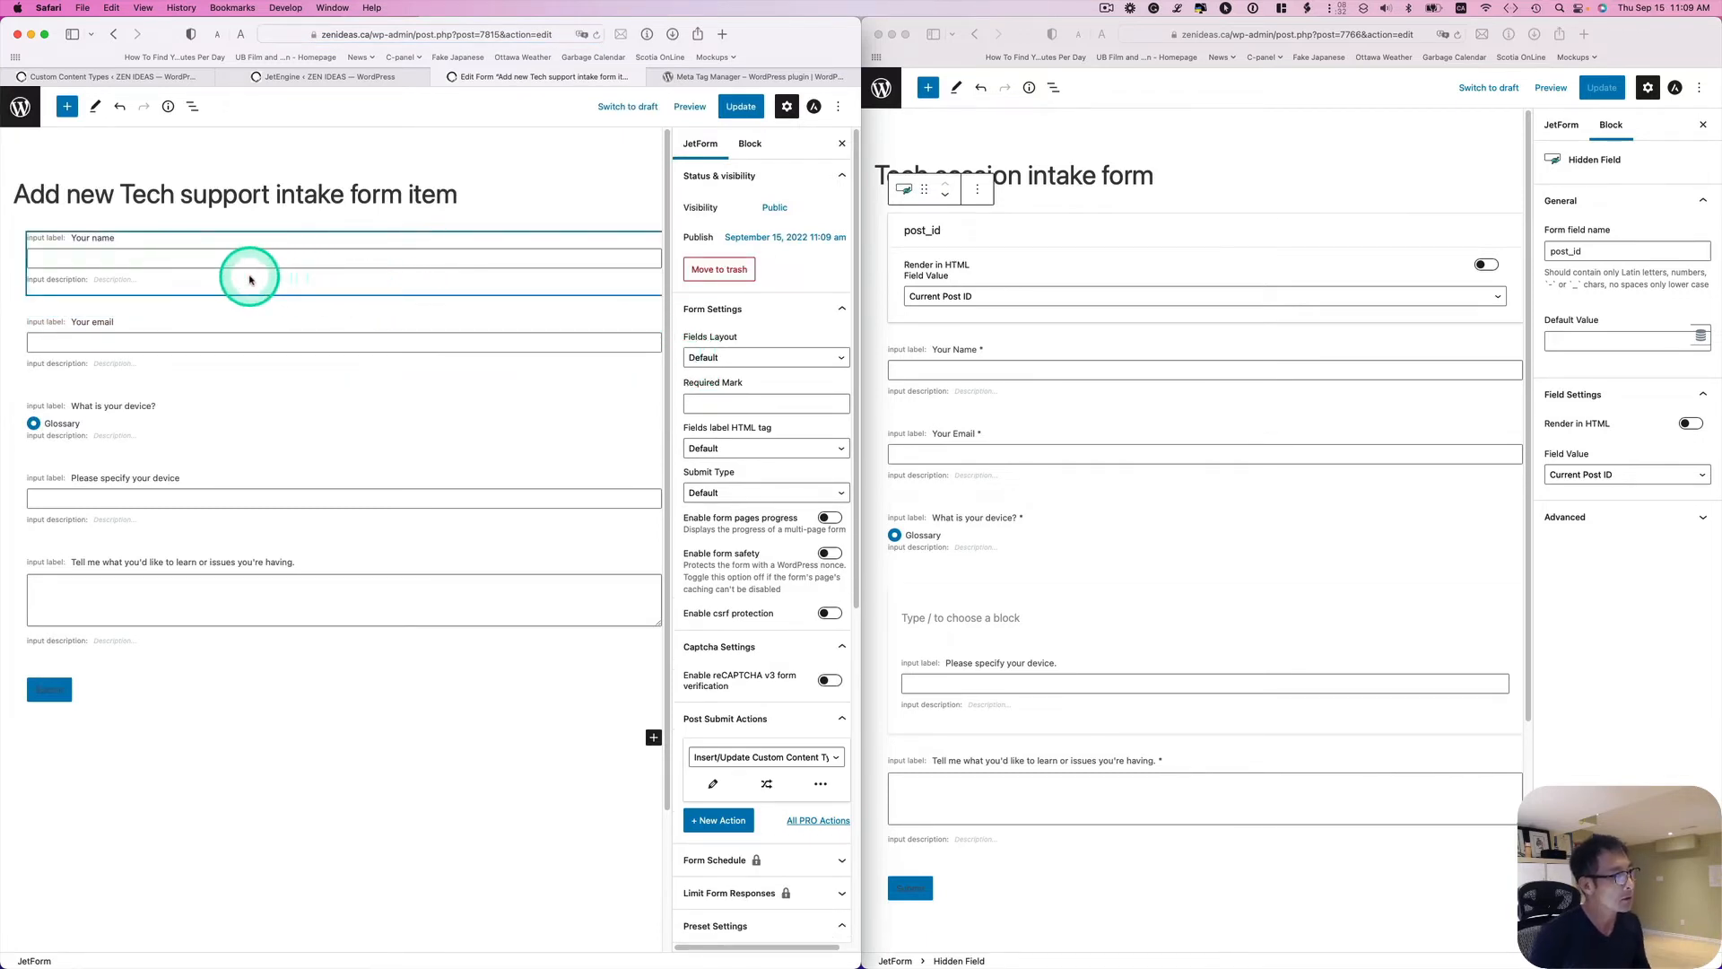
{"action": "left_click", "coordinate": [206, 333]}
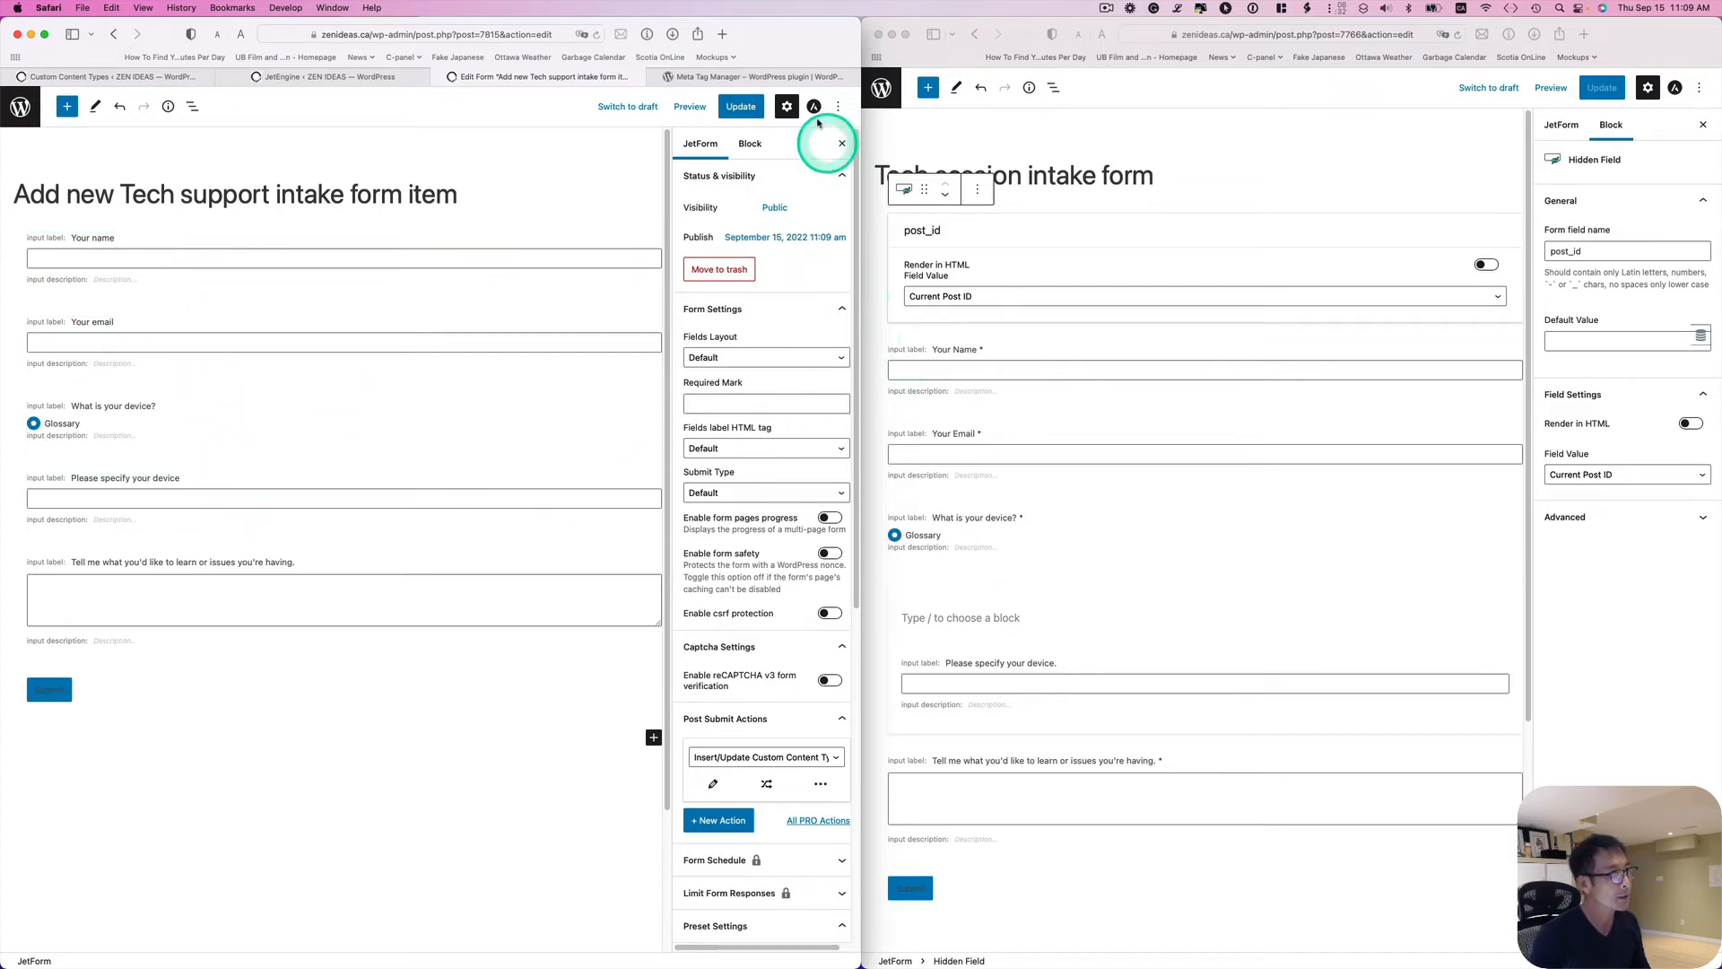
{"action": "left_click", "coordinate": [65, 199]}
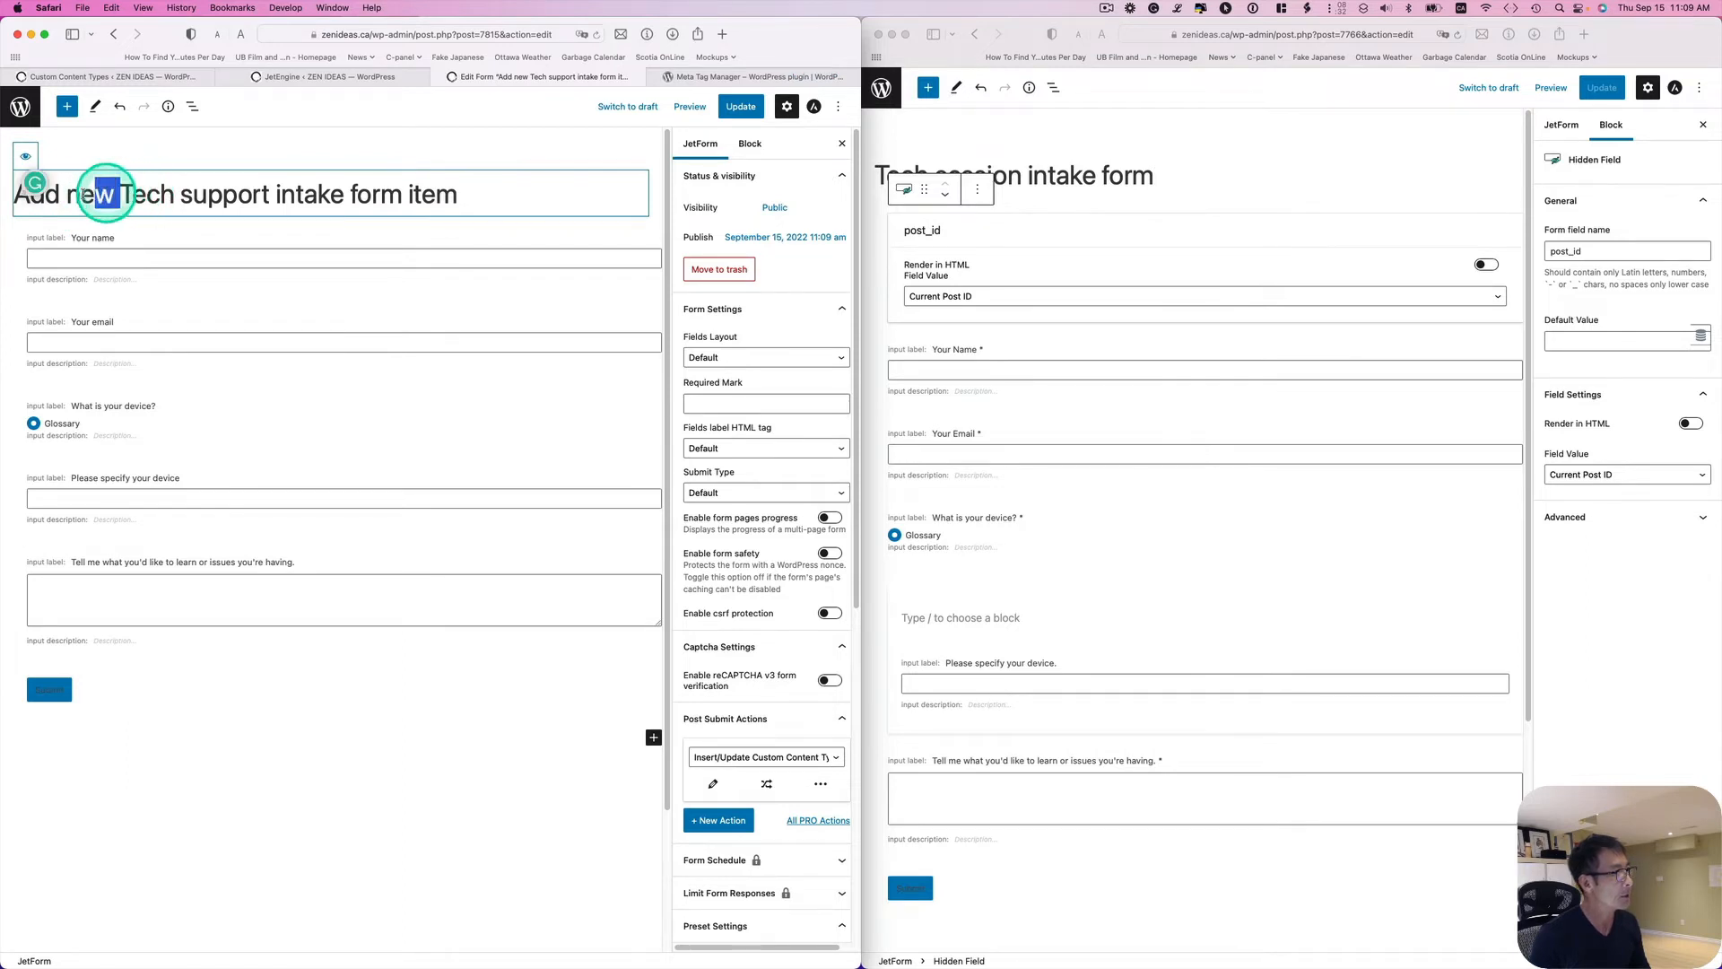
{"action": "left_click_drag", "start_coordinate": [109, 194], "coordinate": [12, 200]}
{"action": "type", "text": "Ne"}
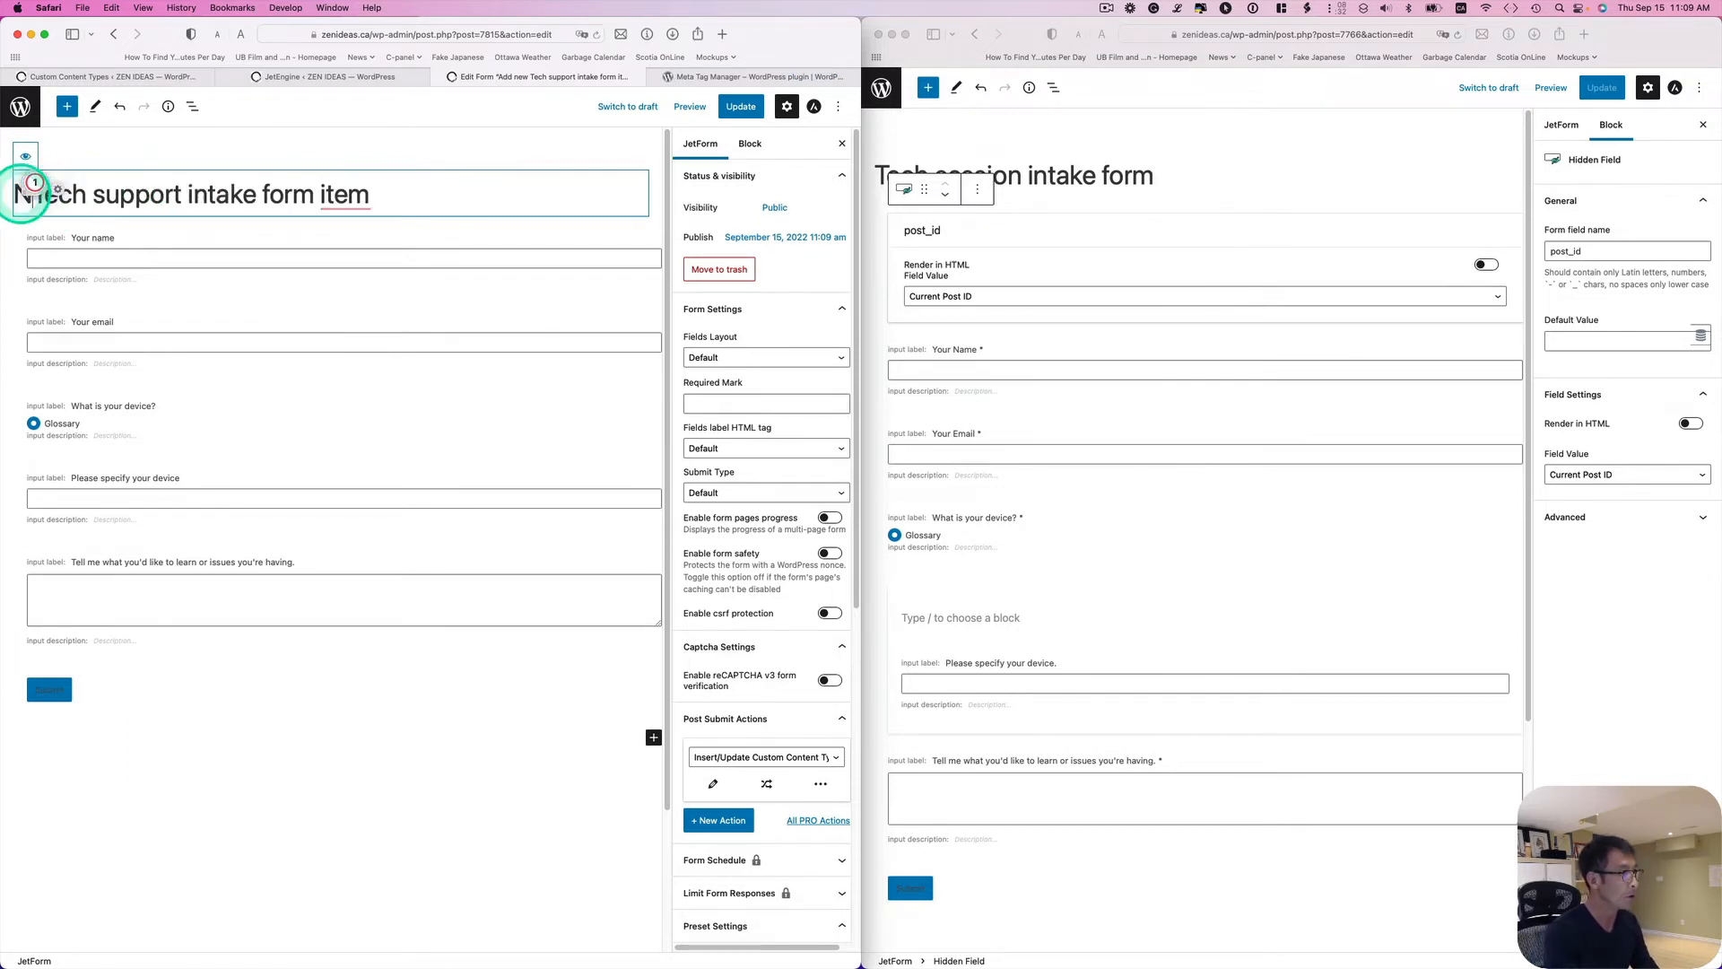
{"action": "type", "text": "W"}
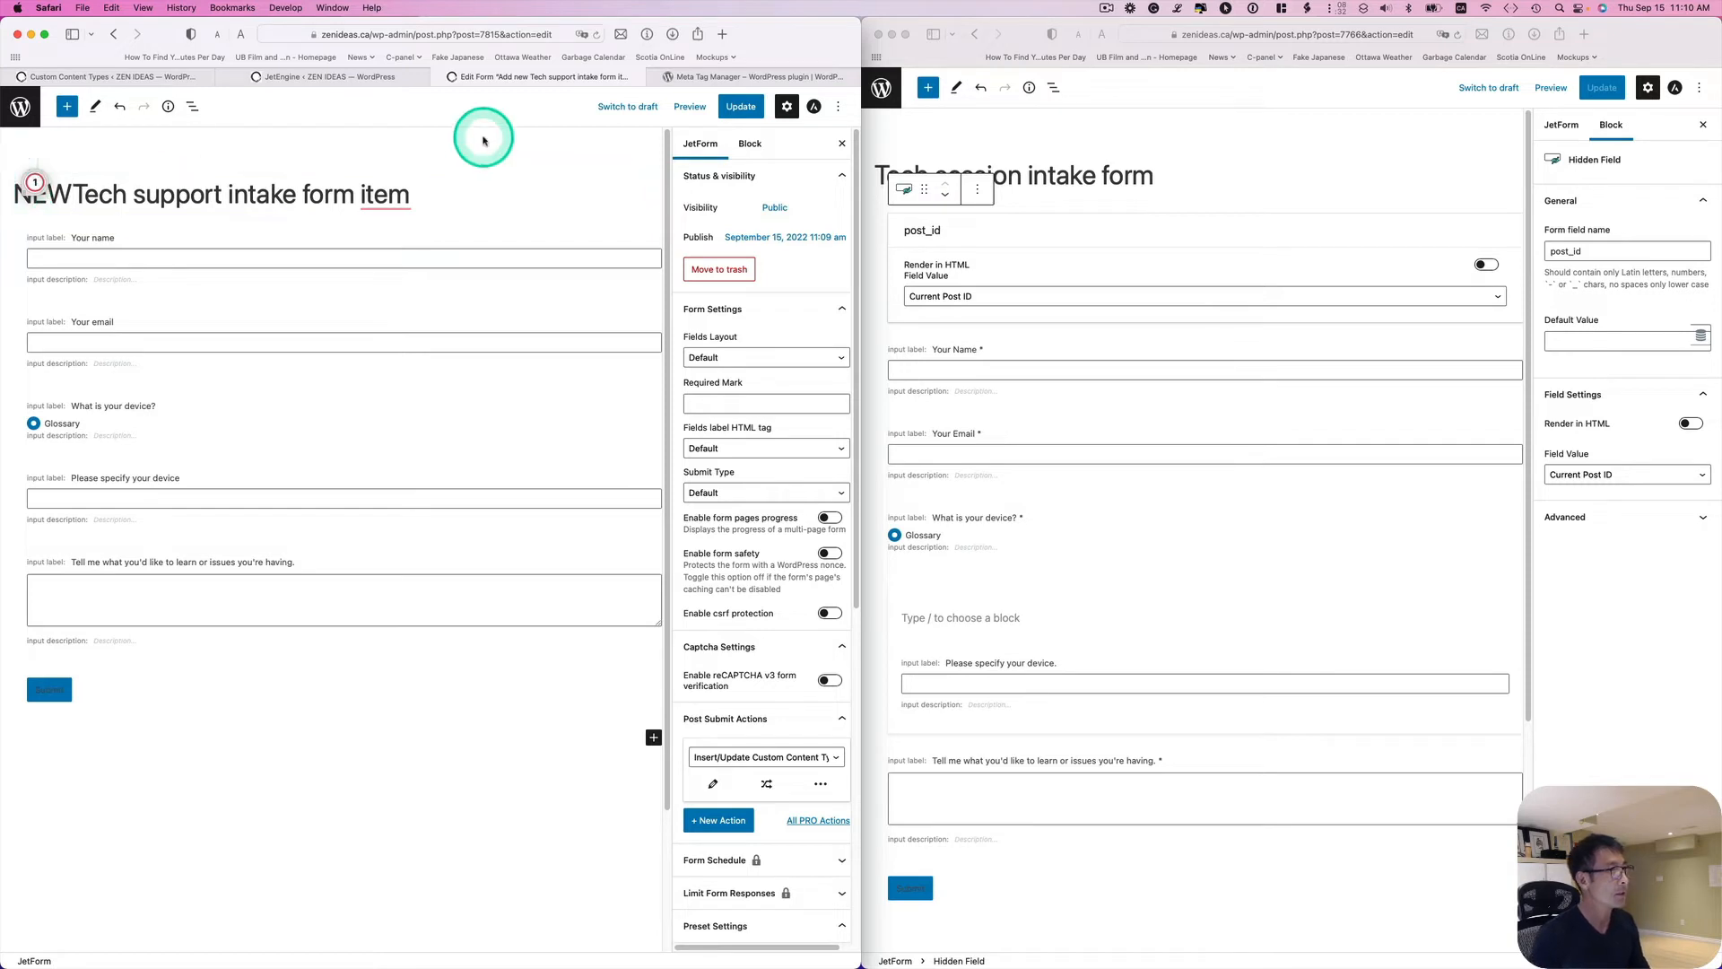
{"action": "left_click", "coordinate": [375, 260]}
{"action": "left_click", "coordinate": [429, 196]}
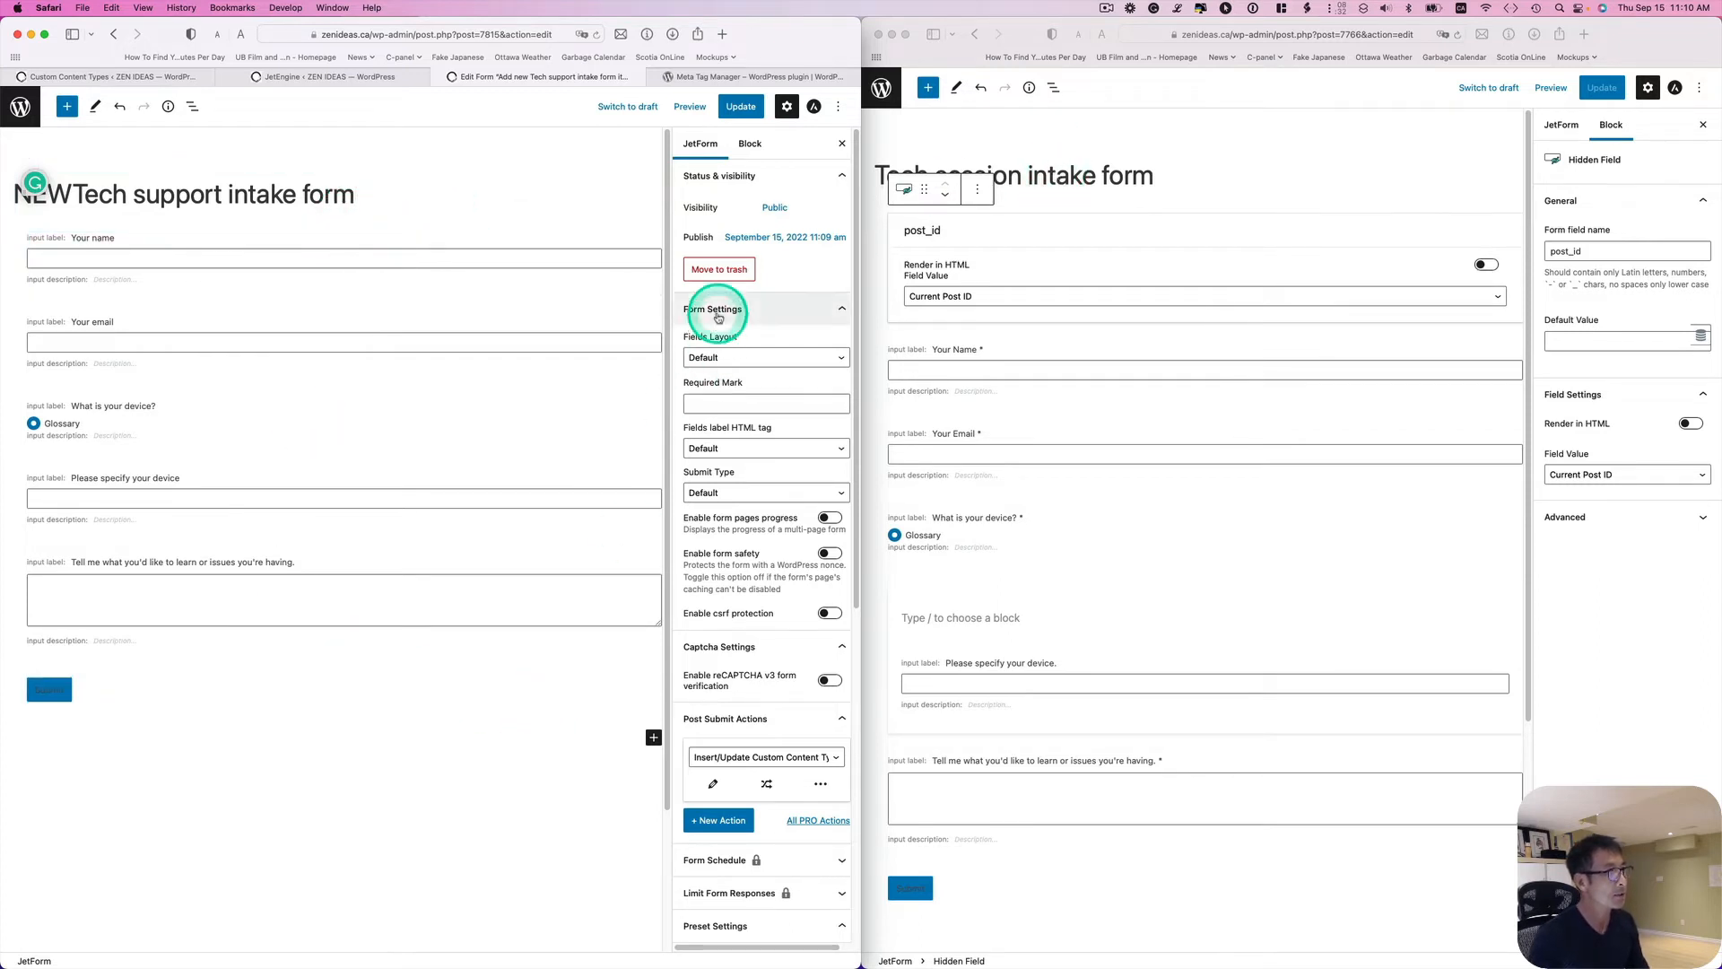
Save the form as NEWTech support intake form
{"action": "left_click", "coordinate": [750, 144]}
{"action": "left_click", "coordinate": [741, 105]}
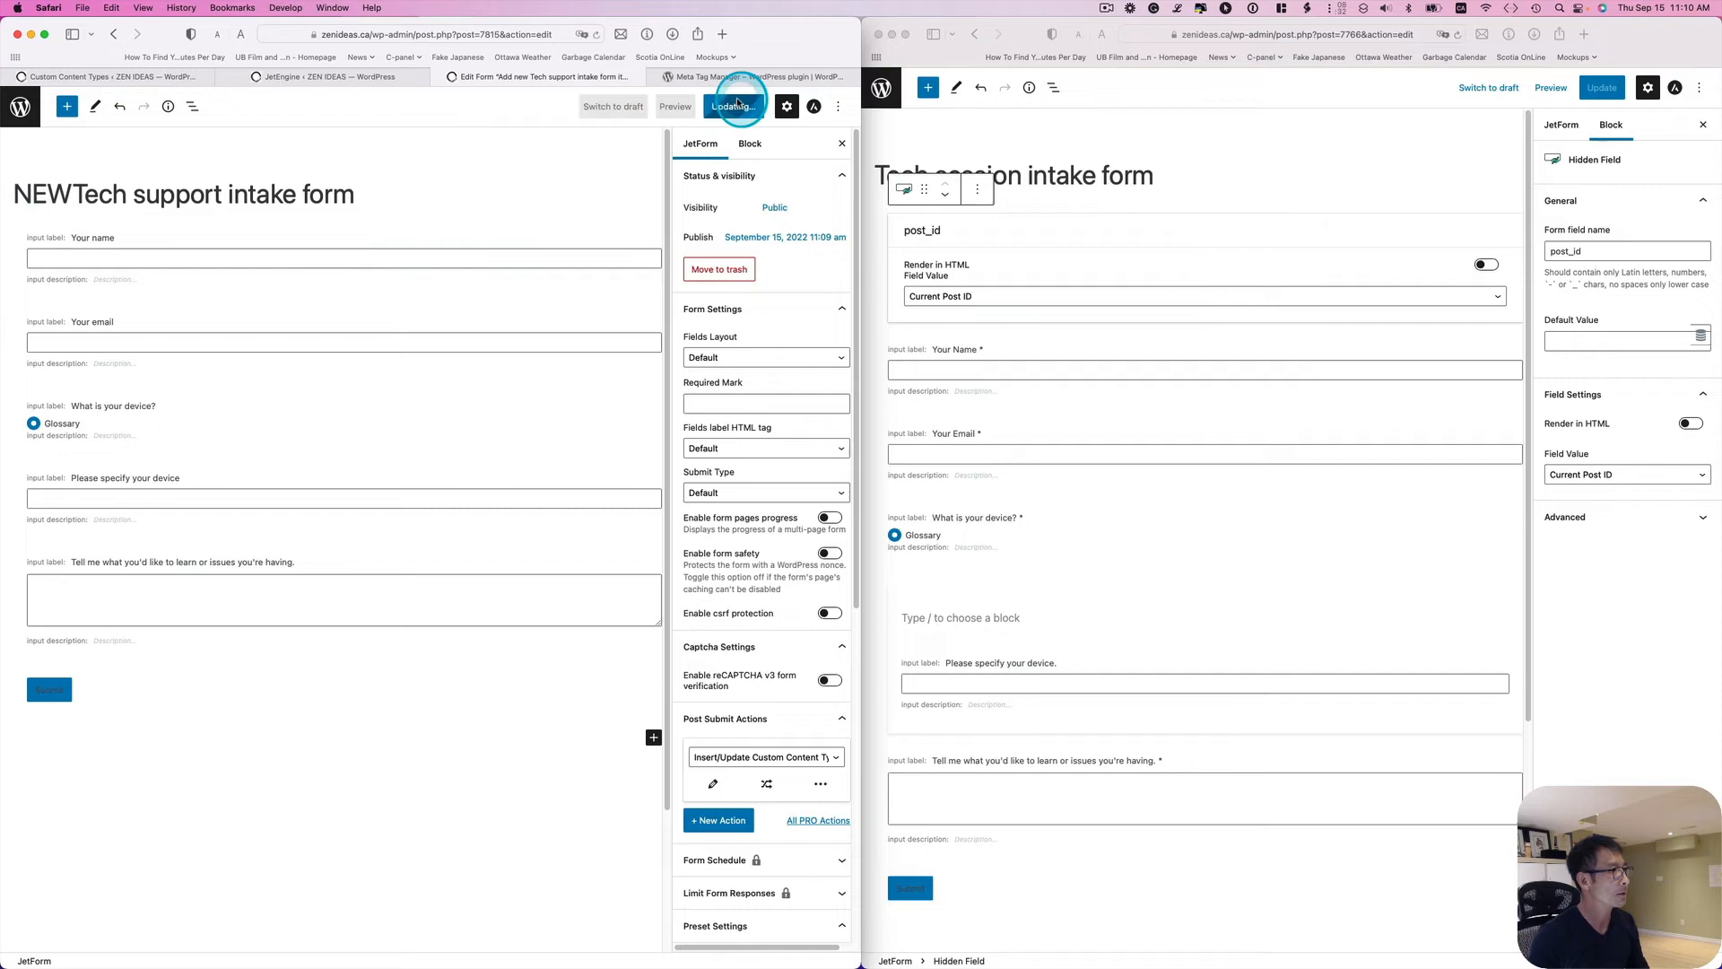
{"action": "mouse_move", "coordinate": [787, 33]}
{"action": "left_mouse_down"}
{"action": "mouse_move", "coordinate": [939, 32]}
{"action": "mouse_move", "coordinate": [915, 27]}
{"action": "left_mouse_up"}
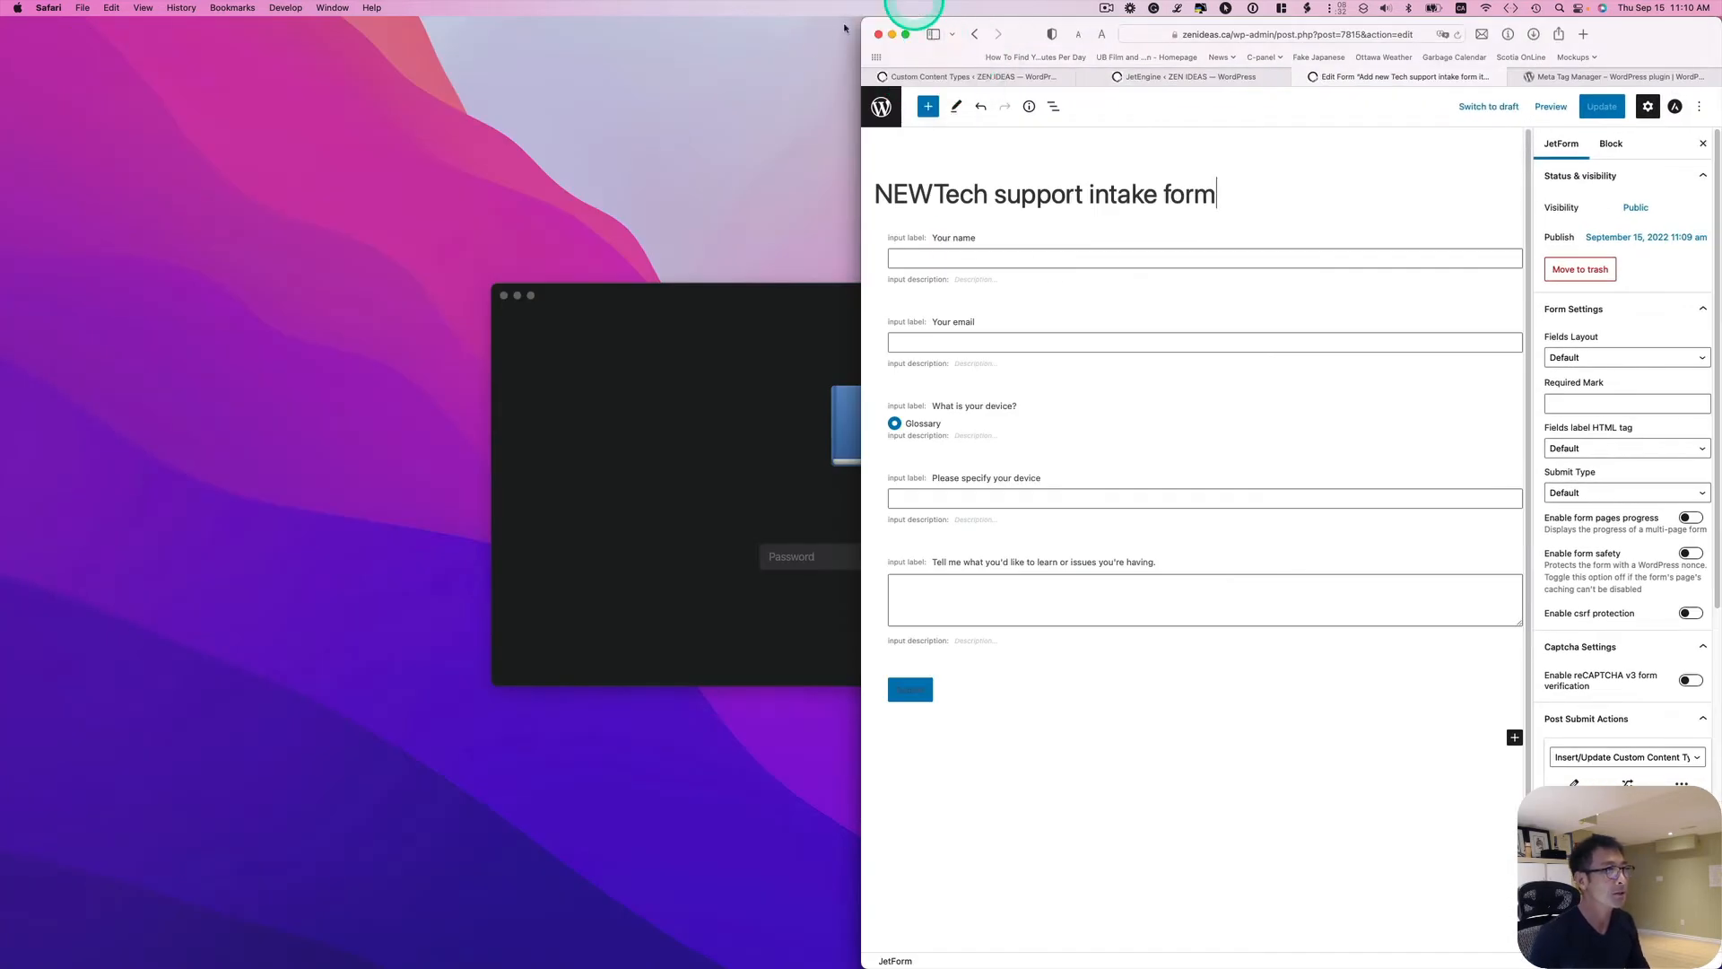
Arrange the NEWTech form editor in the window beside the content type settings
{"action": "key", "text": "F3"}
{"action": "left_click", "coordinate": [873, 128]}
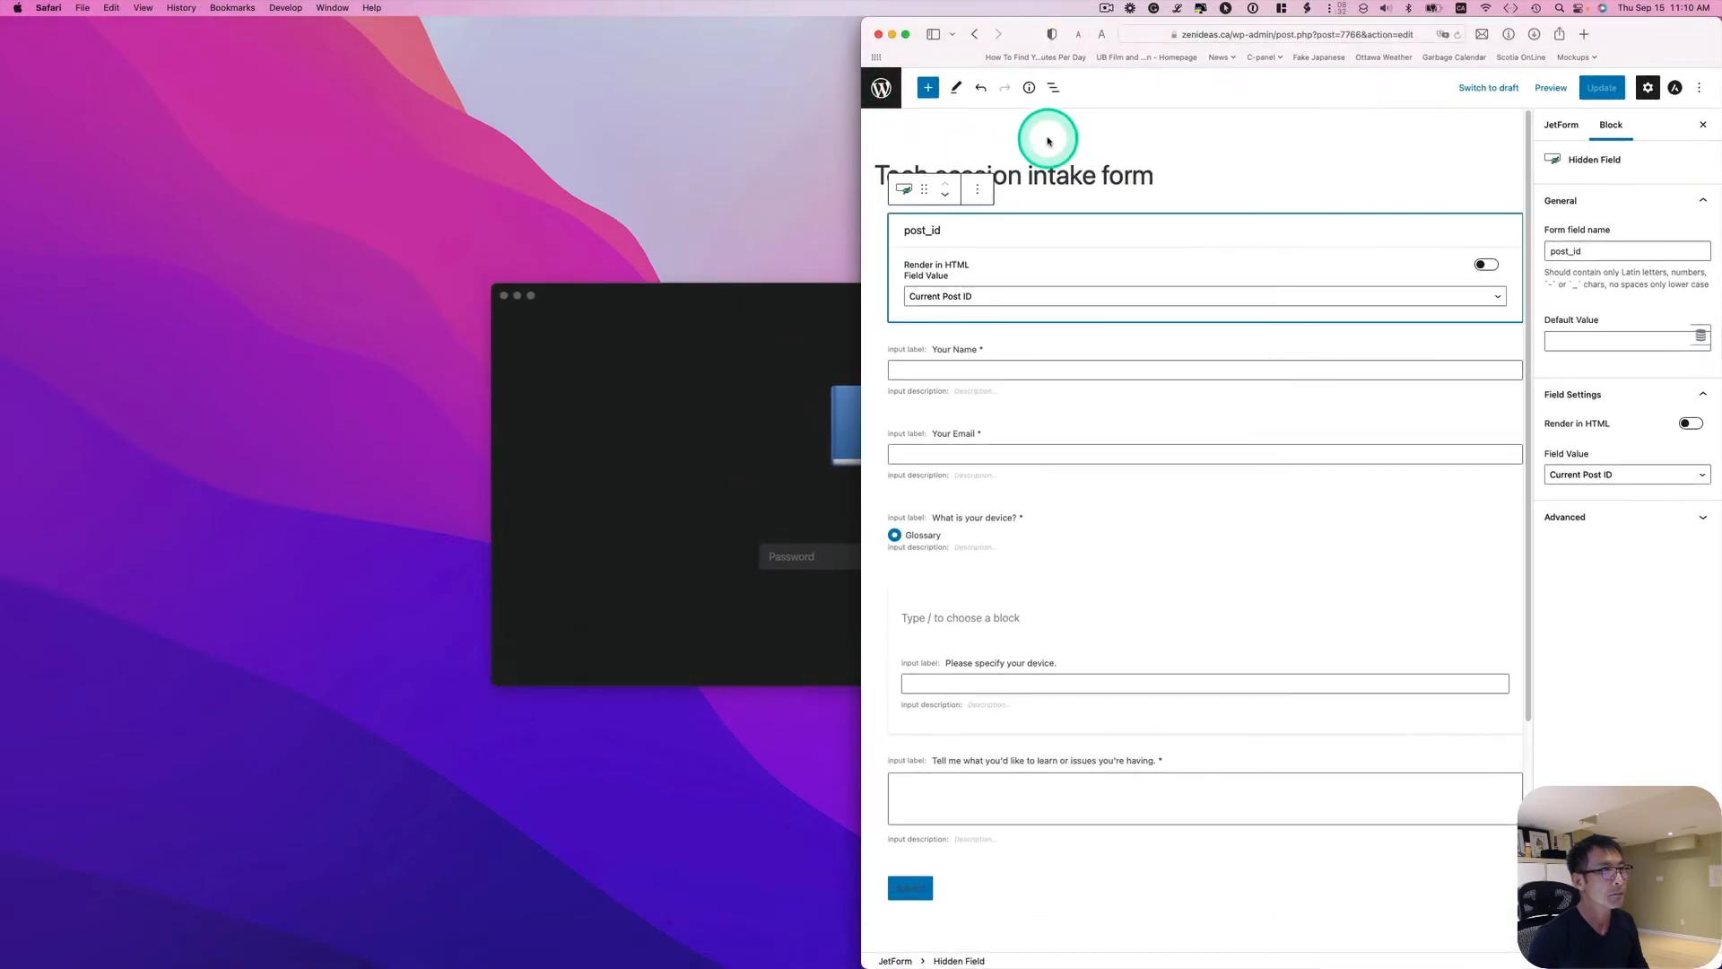
{"action": "left_click", "coordinate": [673, 484]}
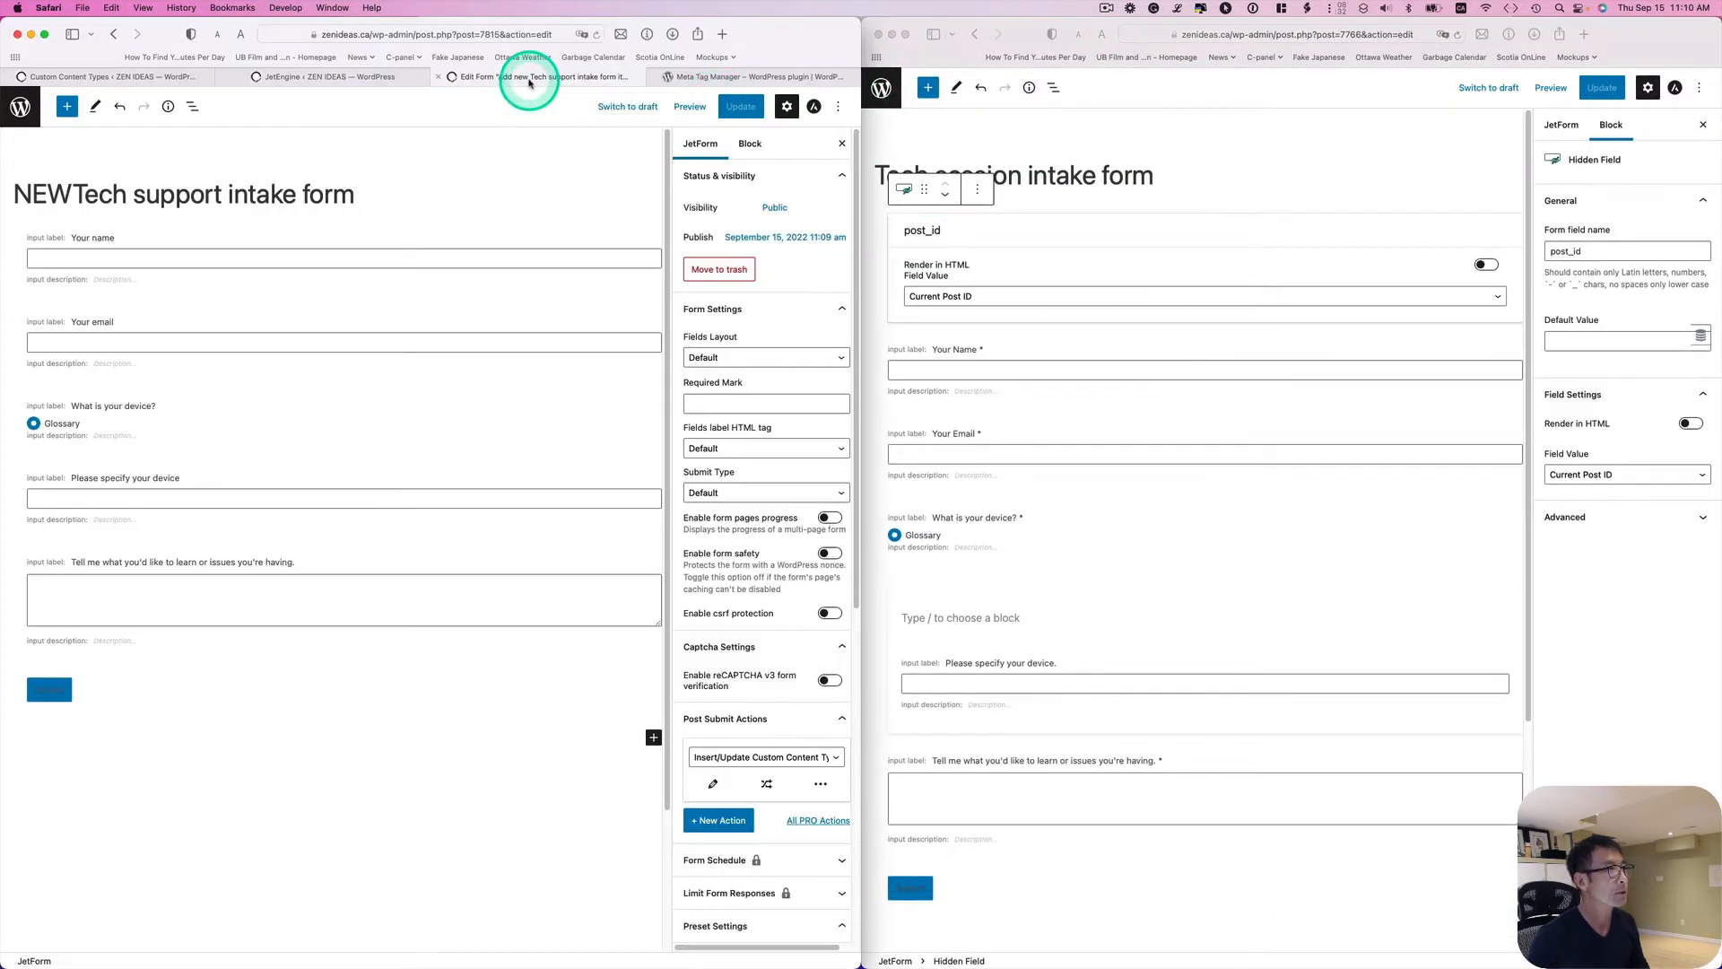
{"action": "left_click_drag", "start_coordinate": [532, 79], "coordinate": [1319, 74]}
Correct the title to NEW Tech support intake form with a space and save it
{"action": "left_click", "coordinate": [938, 186]}
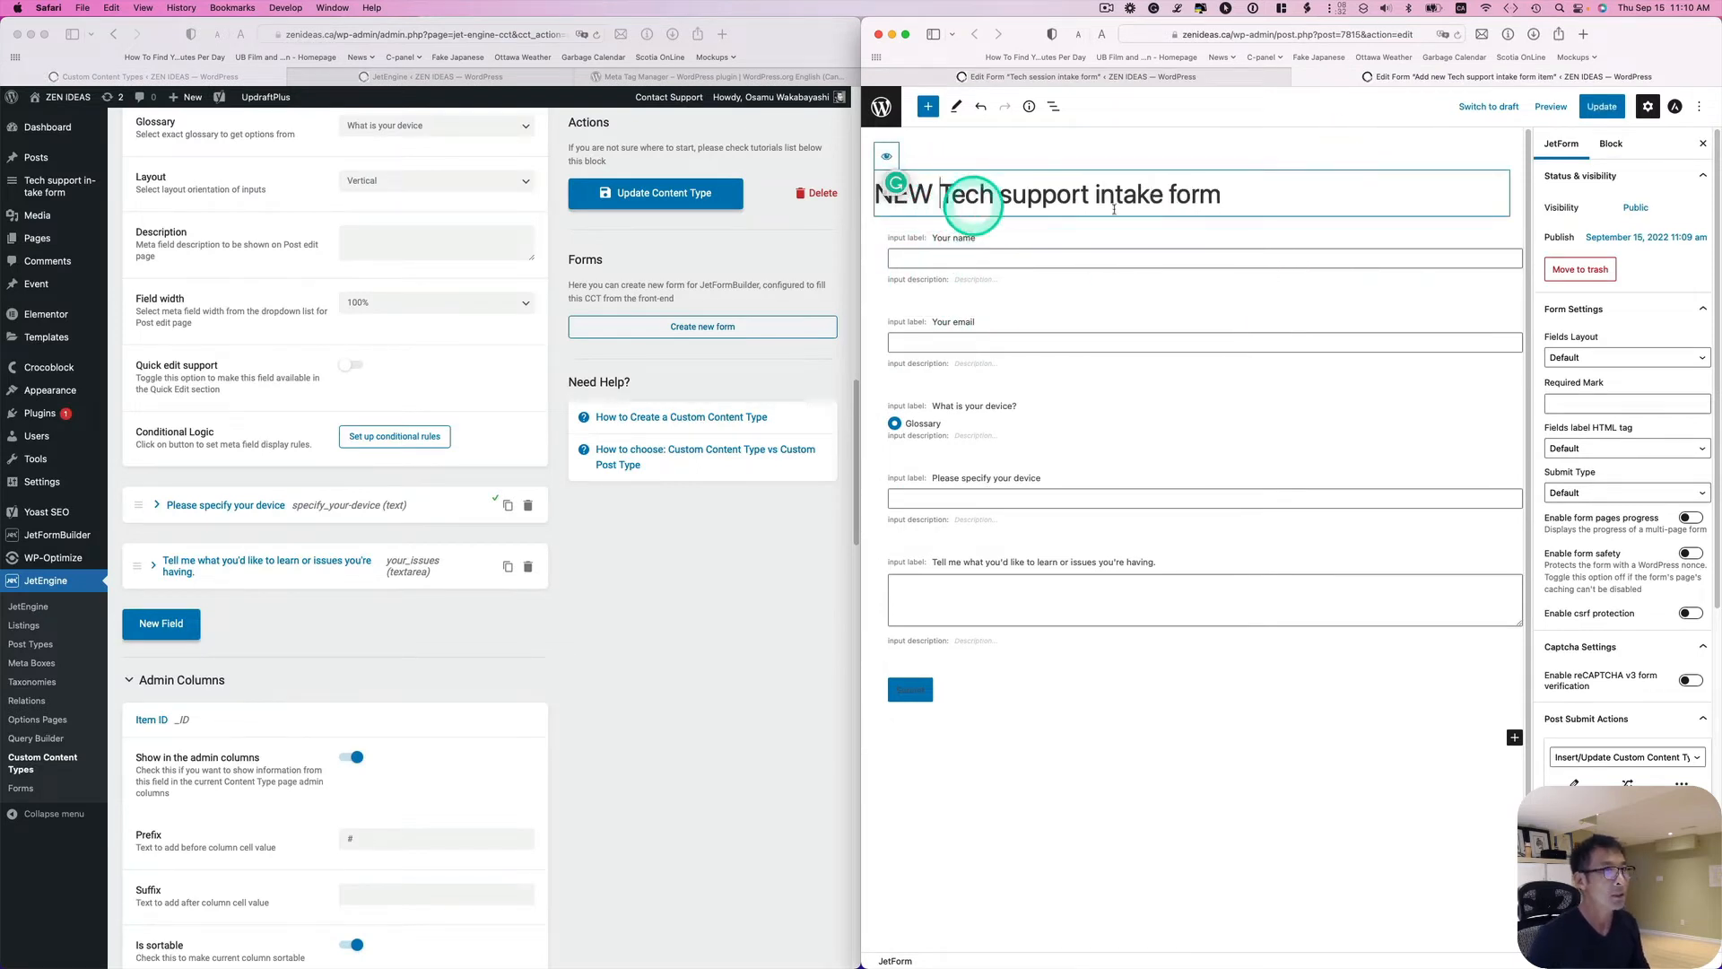
{"action": "left_click", "coordinate": [1601, 107]}
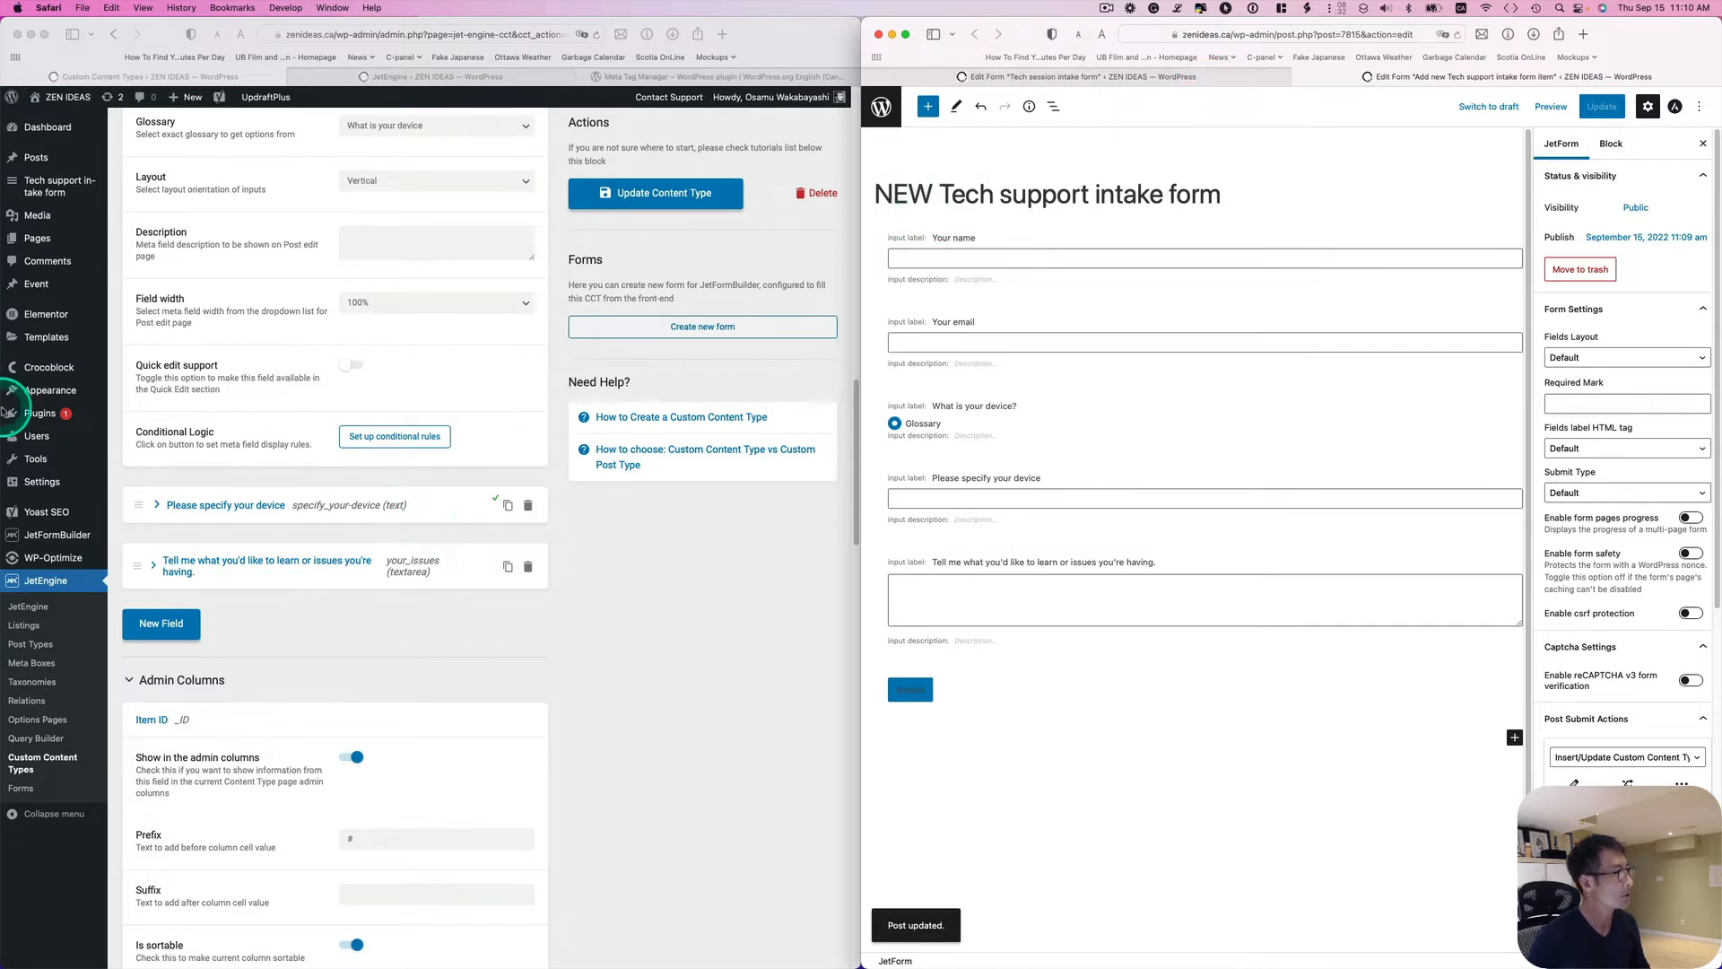
{"action": "scroll", "coordinate": [424, 518], "scroll_direction": "up", "scroll_amount": 3}
From the Pages list sorted newest first, edit the housing residence intake page in Elementor
{"action": "right_click", "coordinate": [37, 238]}
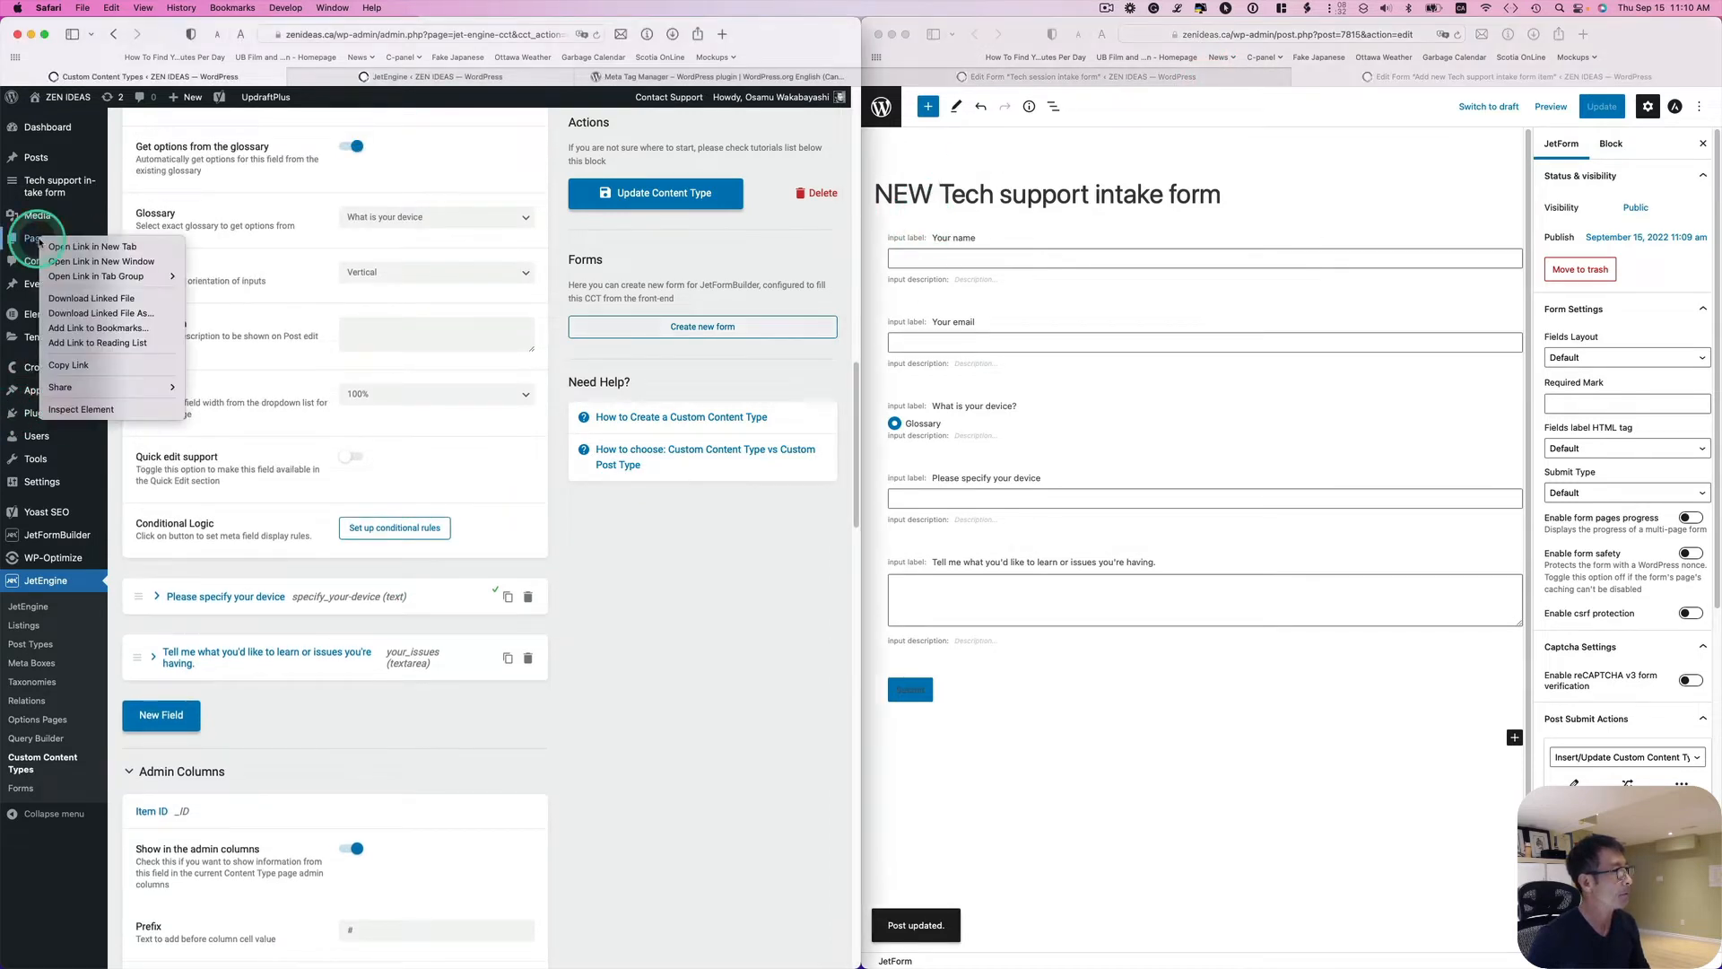
{"action": "left_click", "coordinate": [92, 247]}
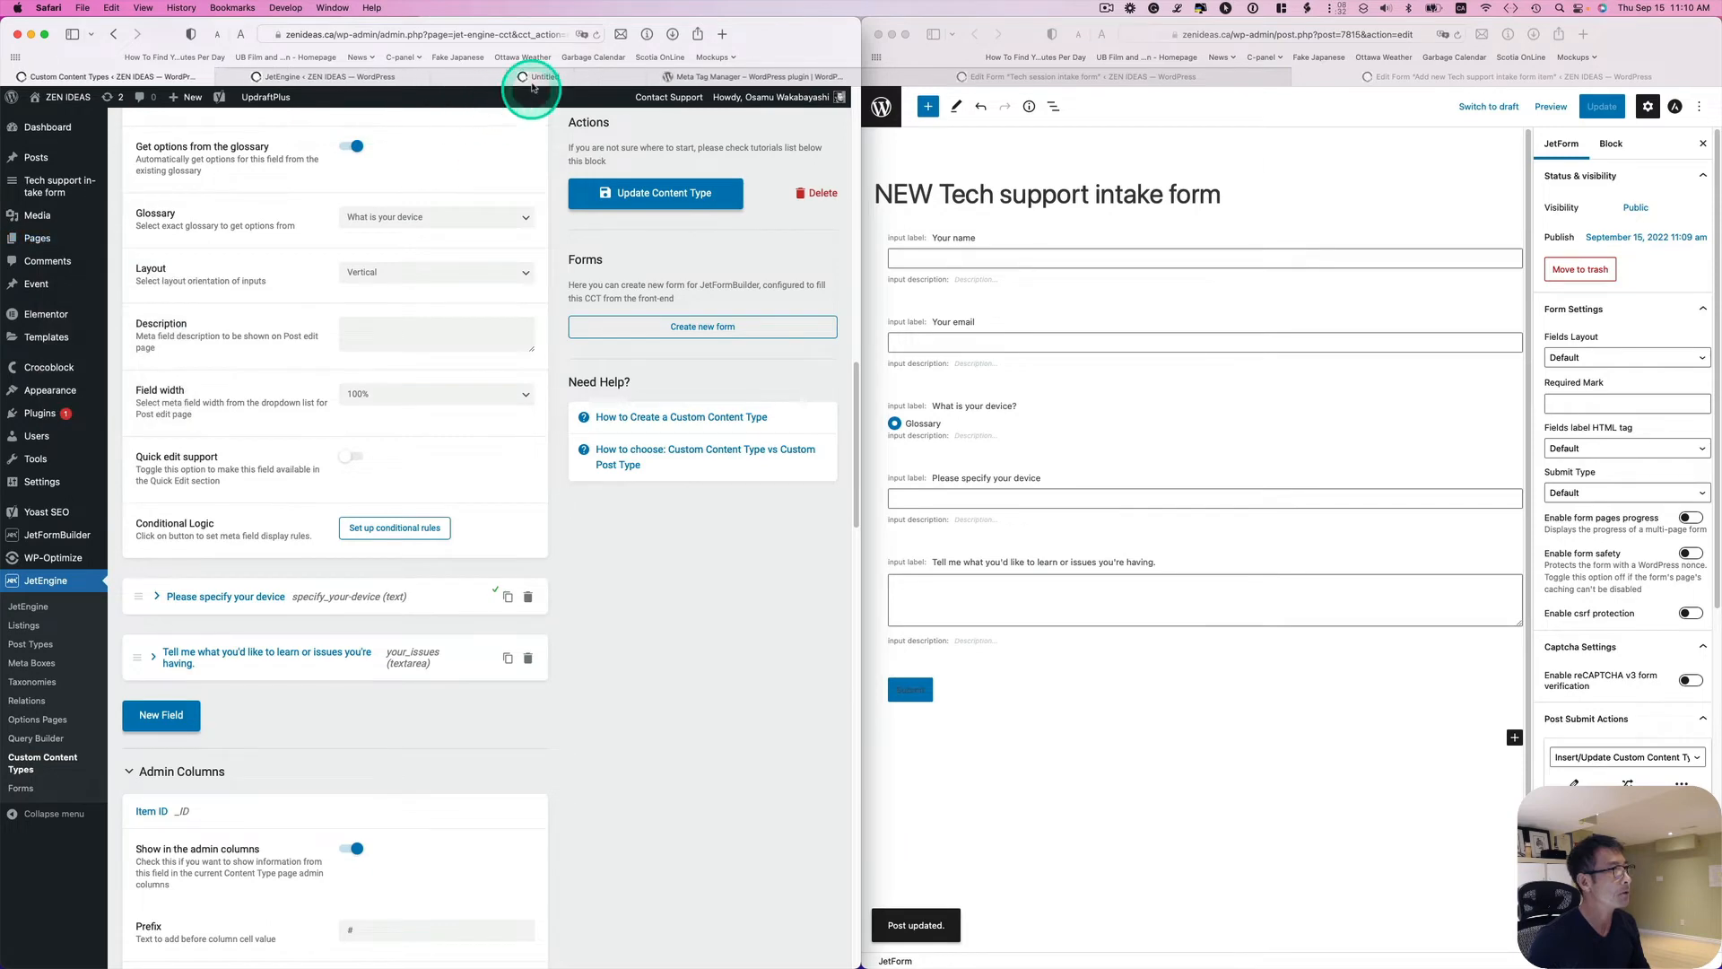
{"action": "left_click", "coordinate": [525, 76]}
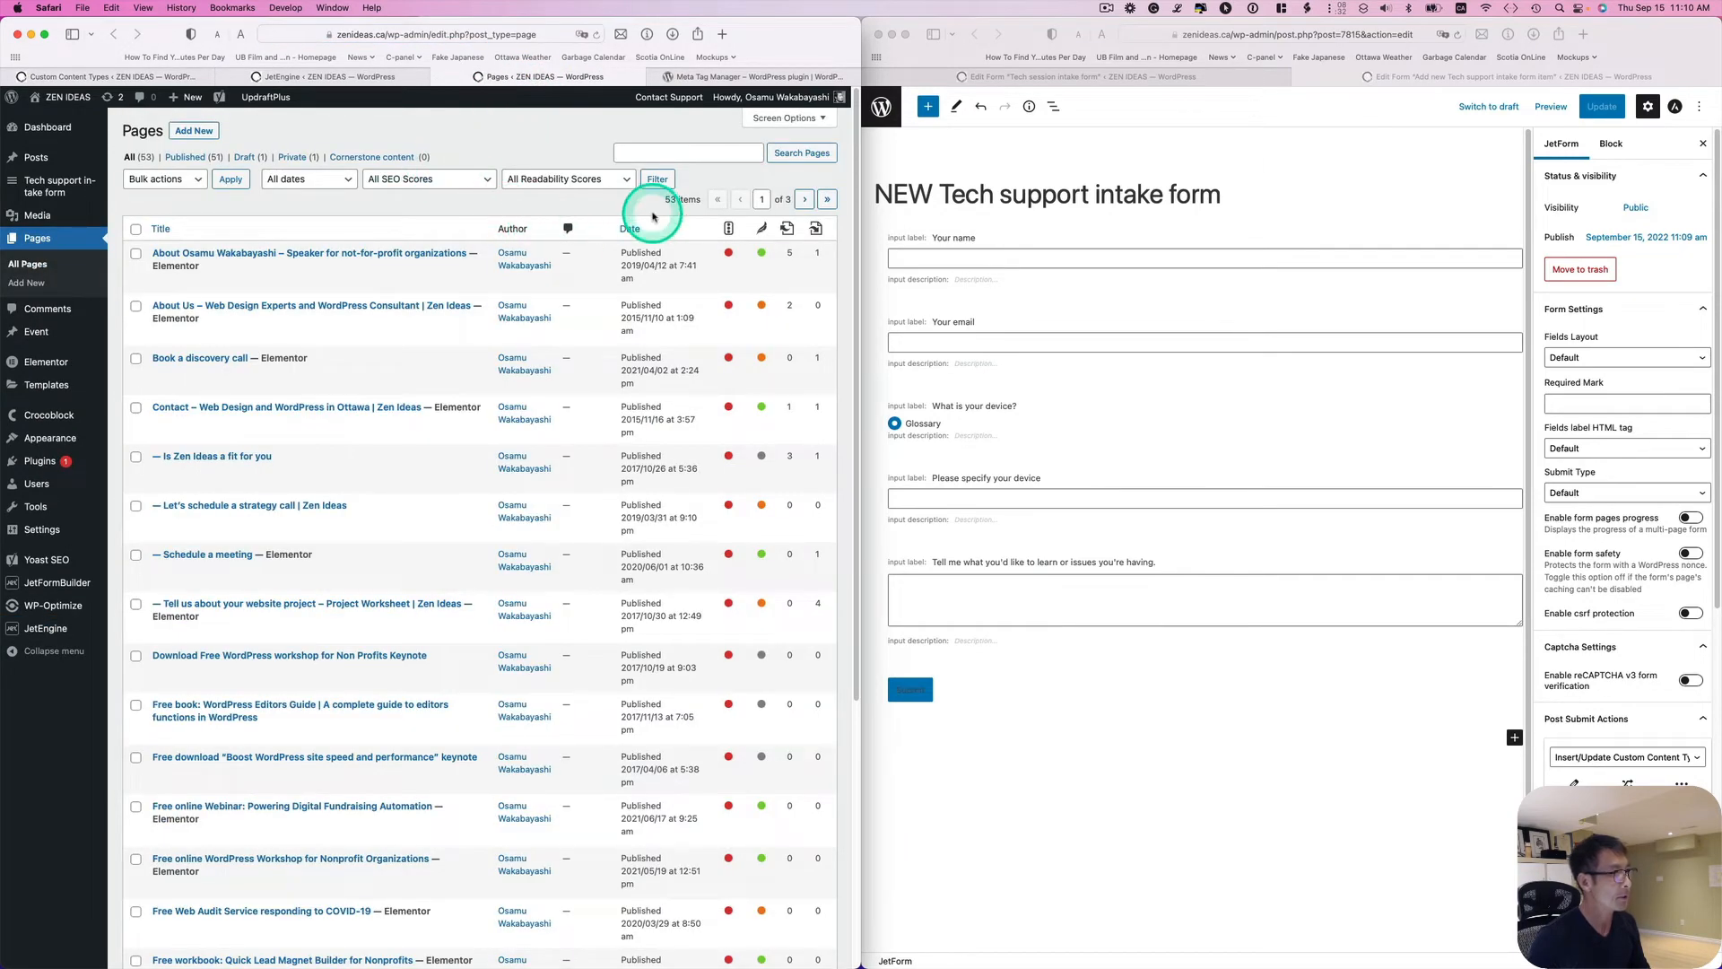
{"action": "left_click", "coordinate": [632, 231]}
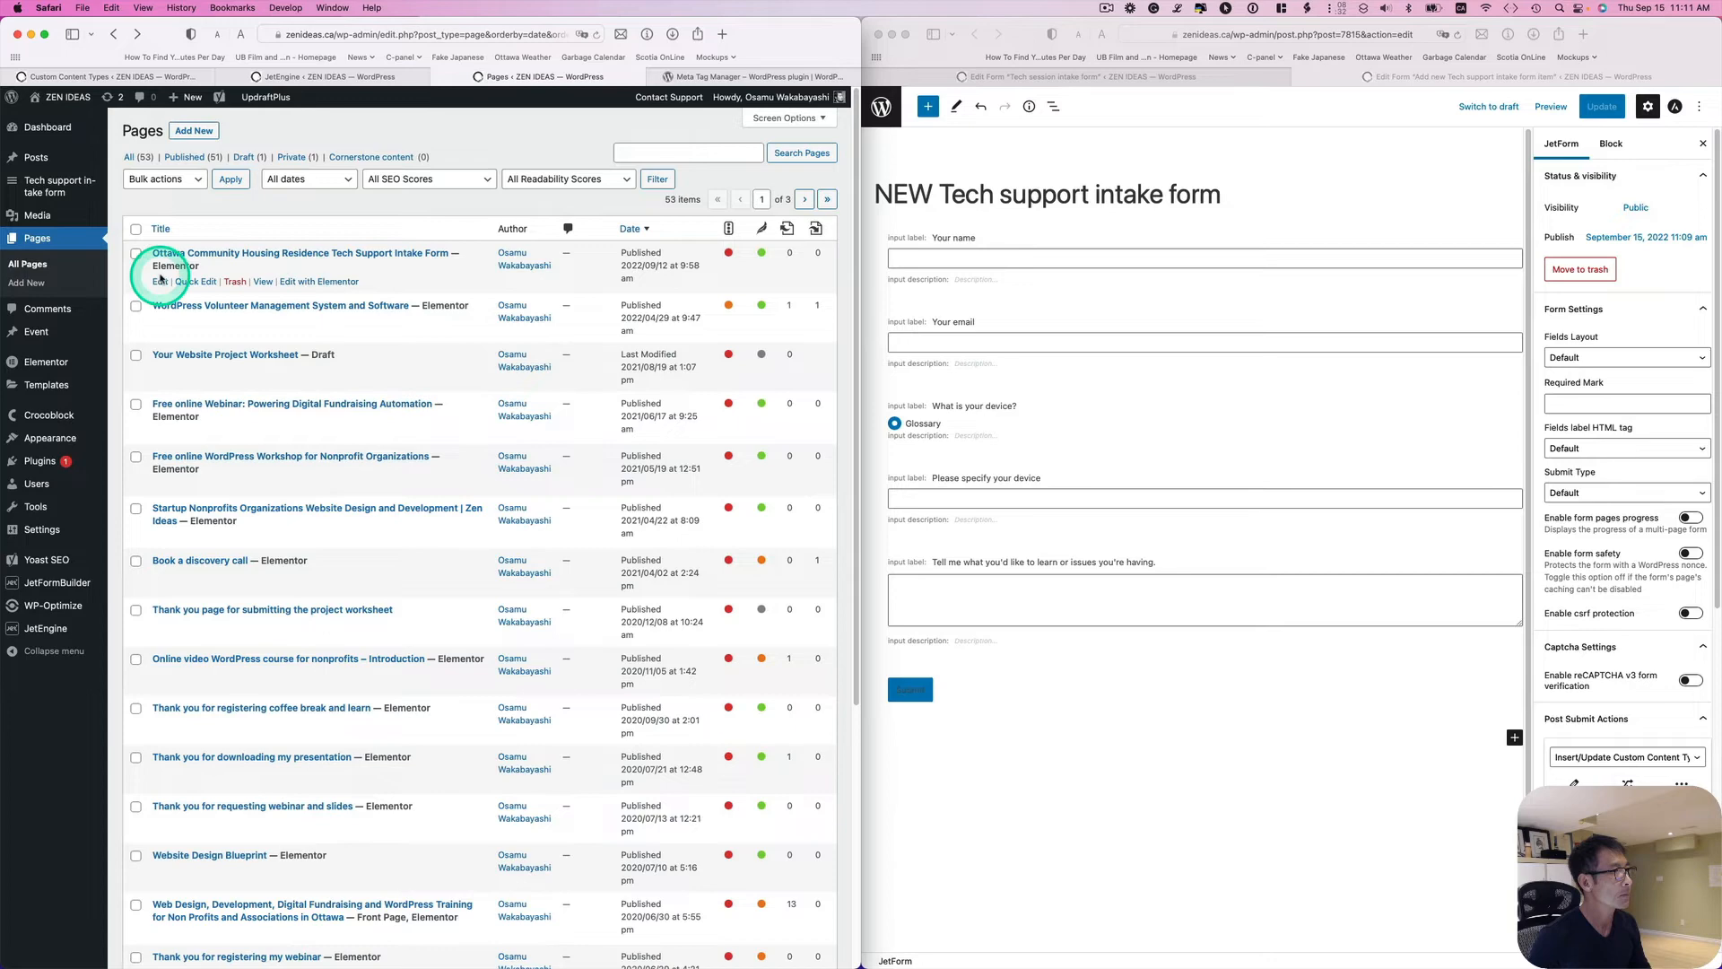
{"action": "left_click", "coordinate": [324, 283]}
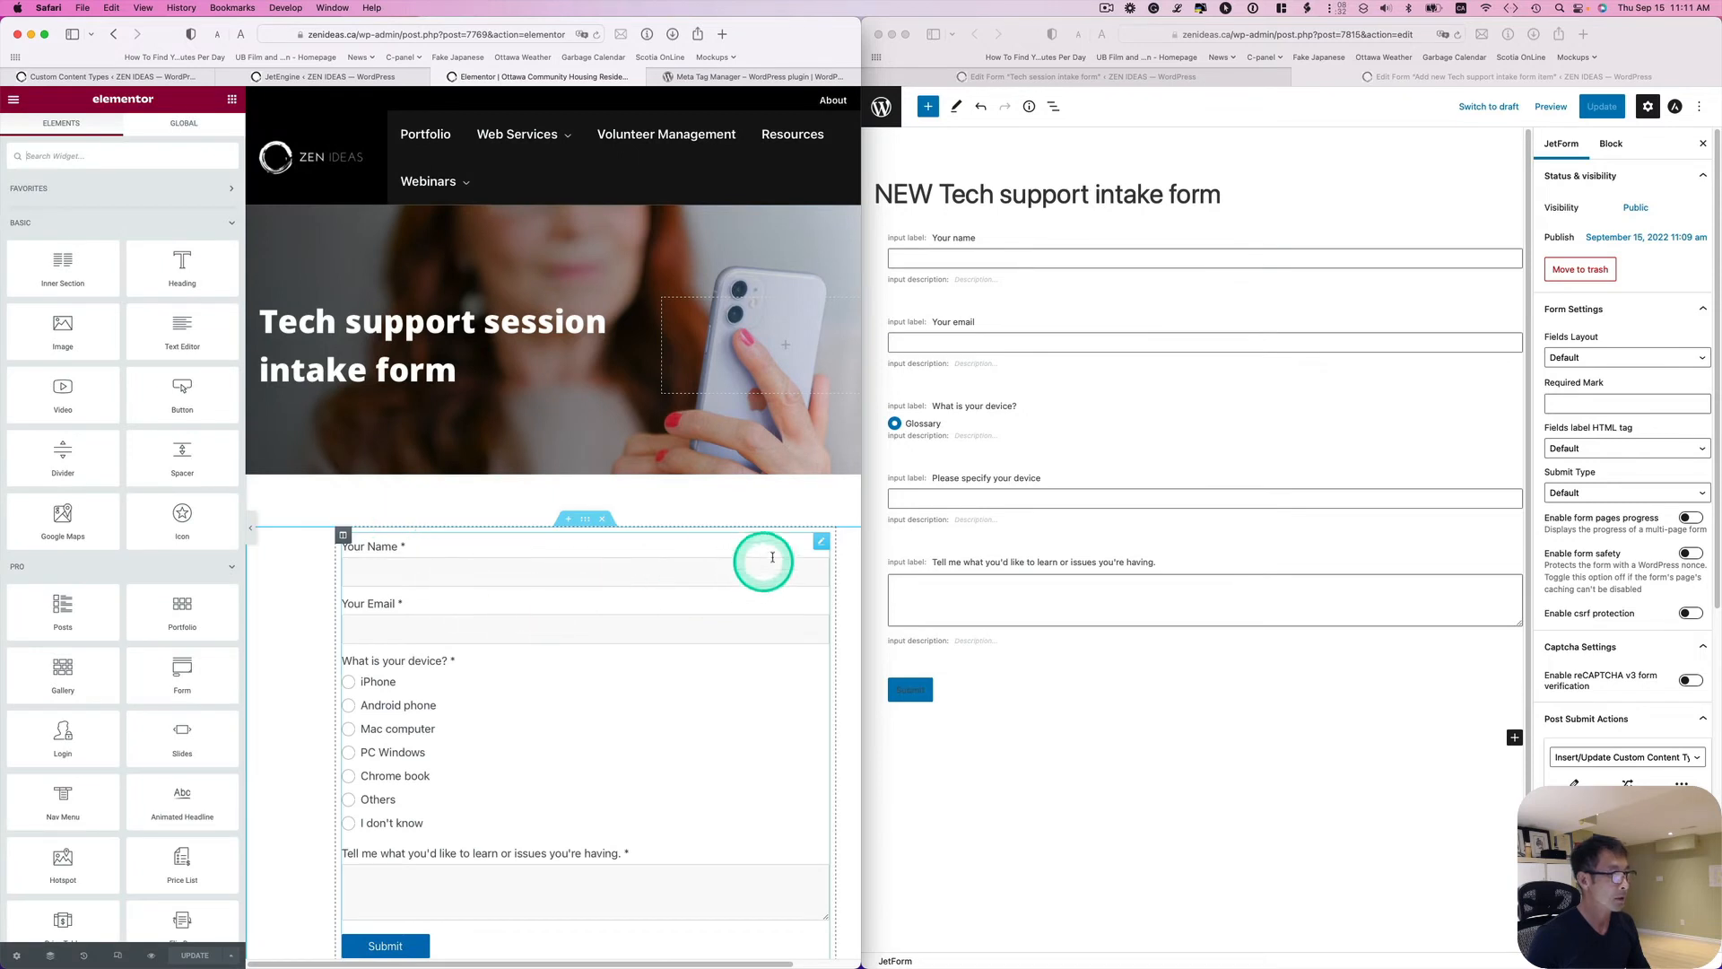
Switch the page's JetForm widget to the NEW Tech support intake form
{"action": "left_click", "coordinate": [820, 542]}
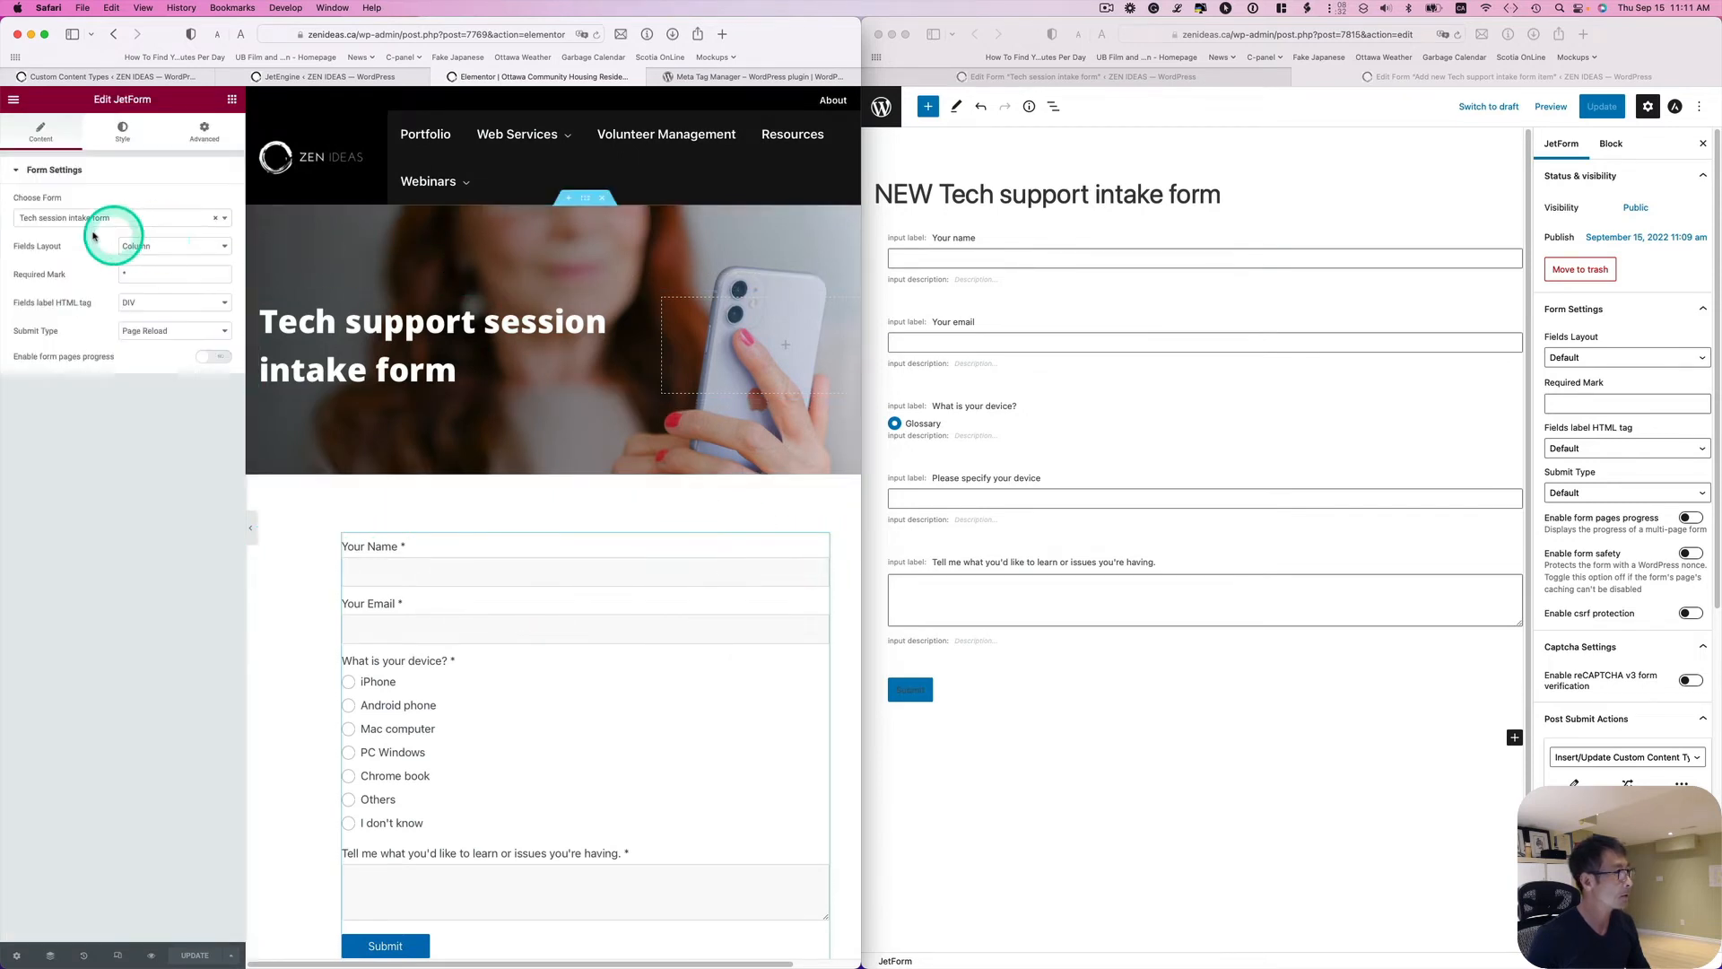
{"action": "left_click", "coordinate": [225, 220]}
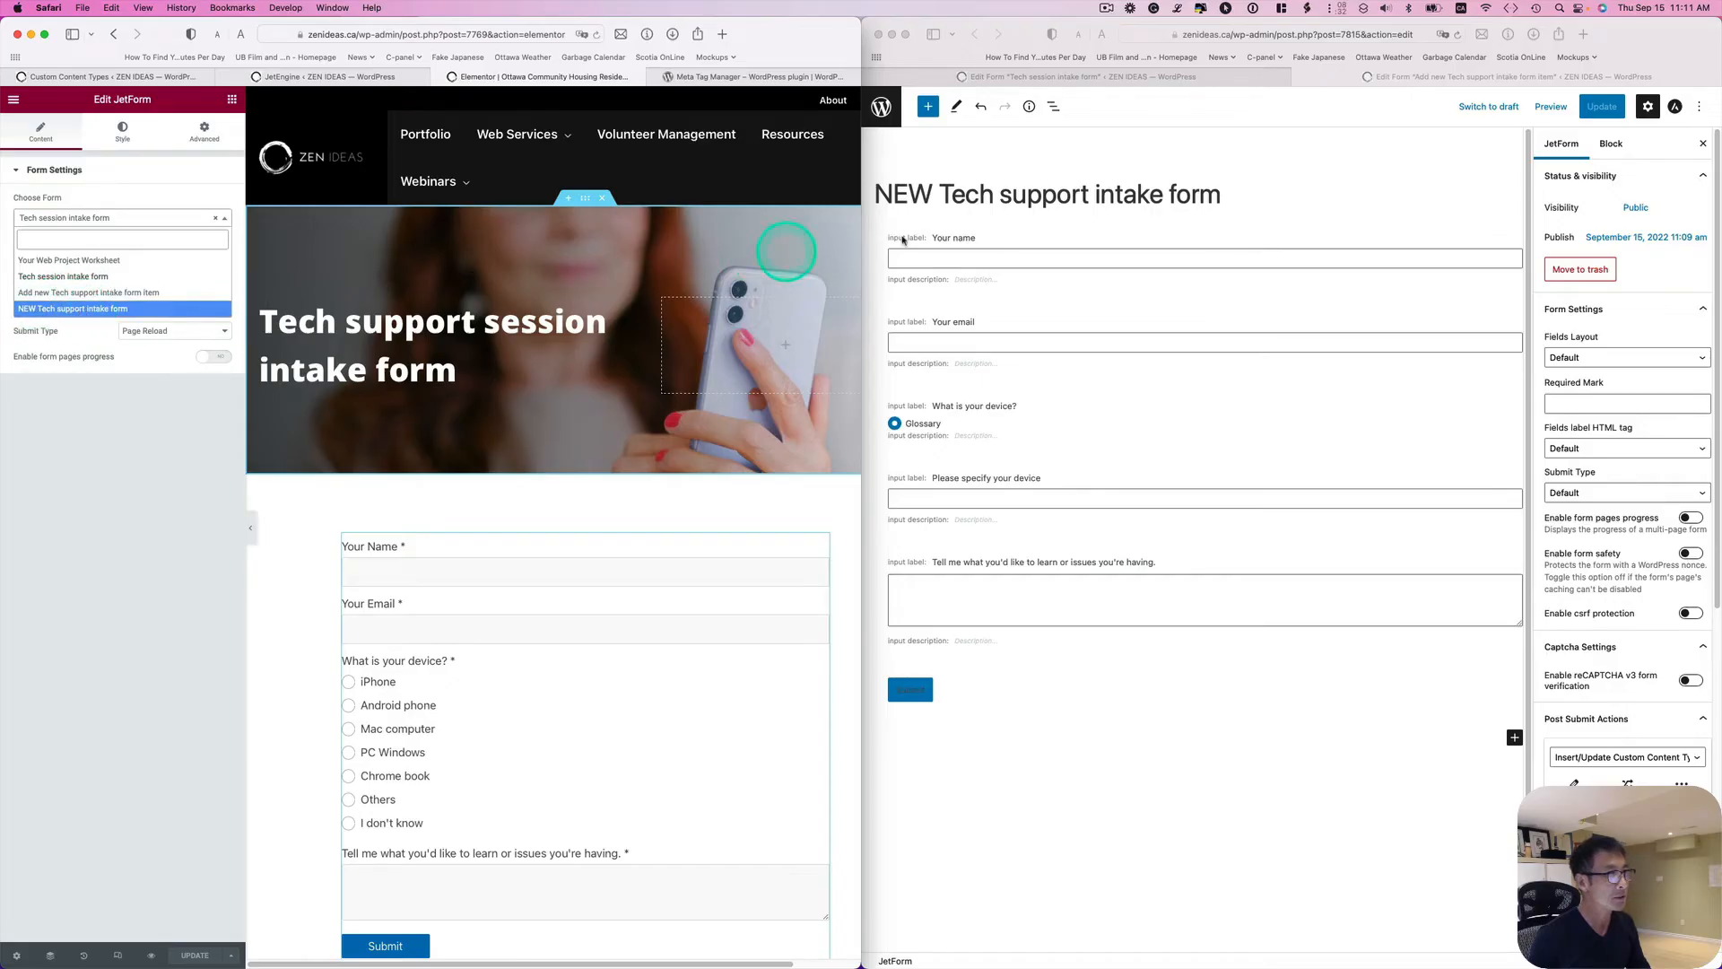
{"action": "left_click", "coordinate": [74, 309]}
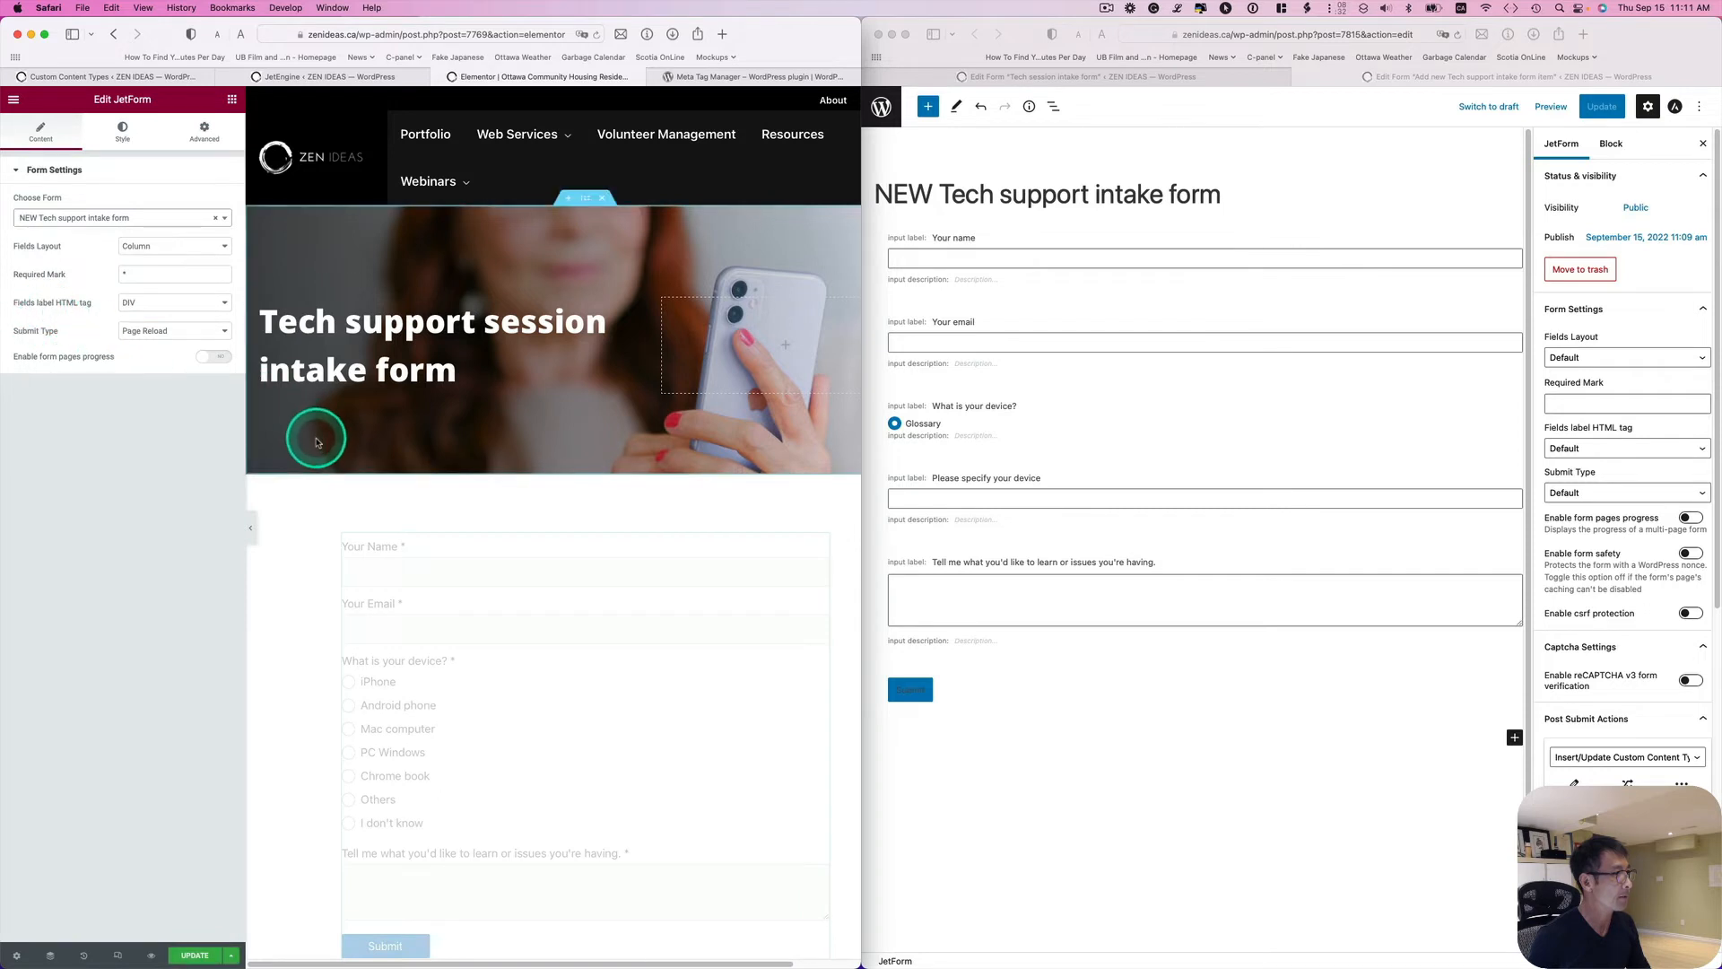
{"action": "scroll", "coordinate": [476, 626], "scroll_direction": "down", "scroll_amount": 3}
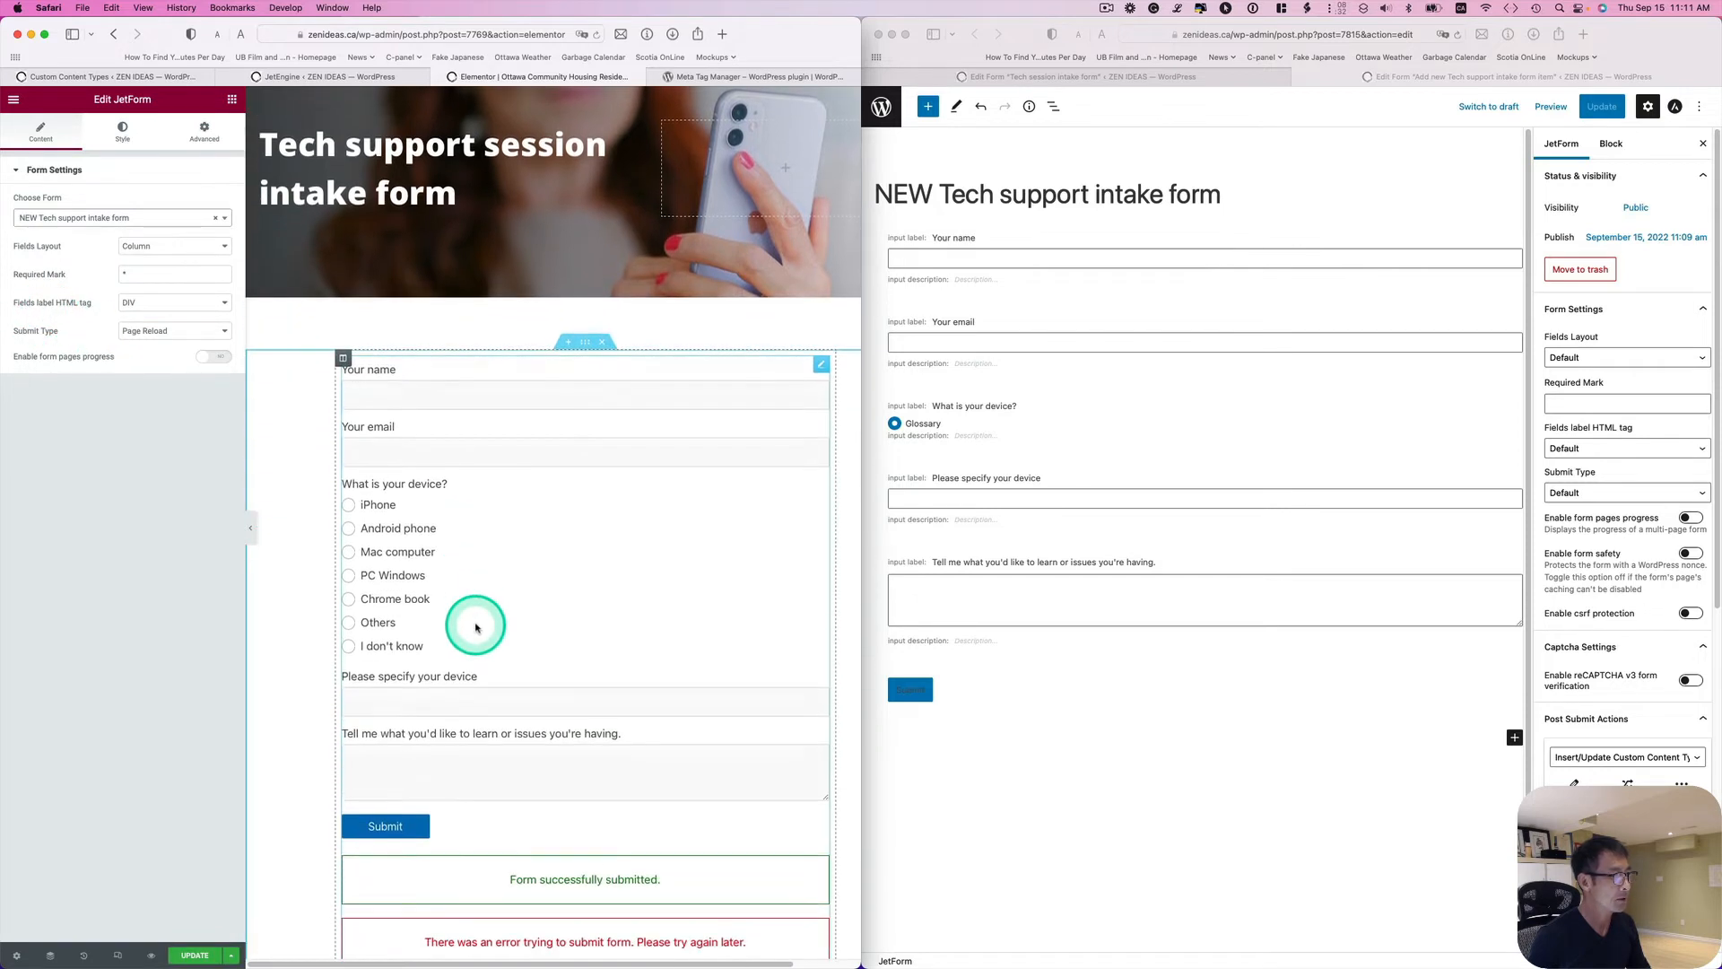
{"action": "scroll", "coordinate": [476, 626], "scroll_direction": "down", "scroll_amount": 2}
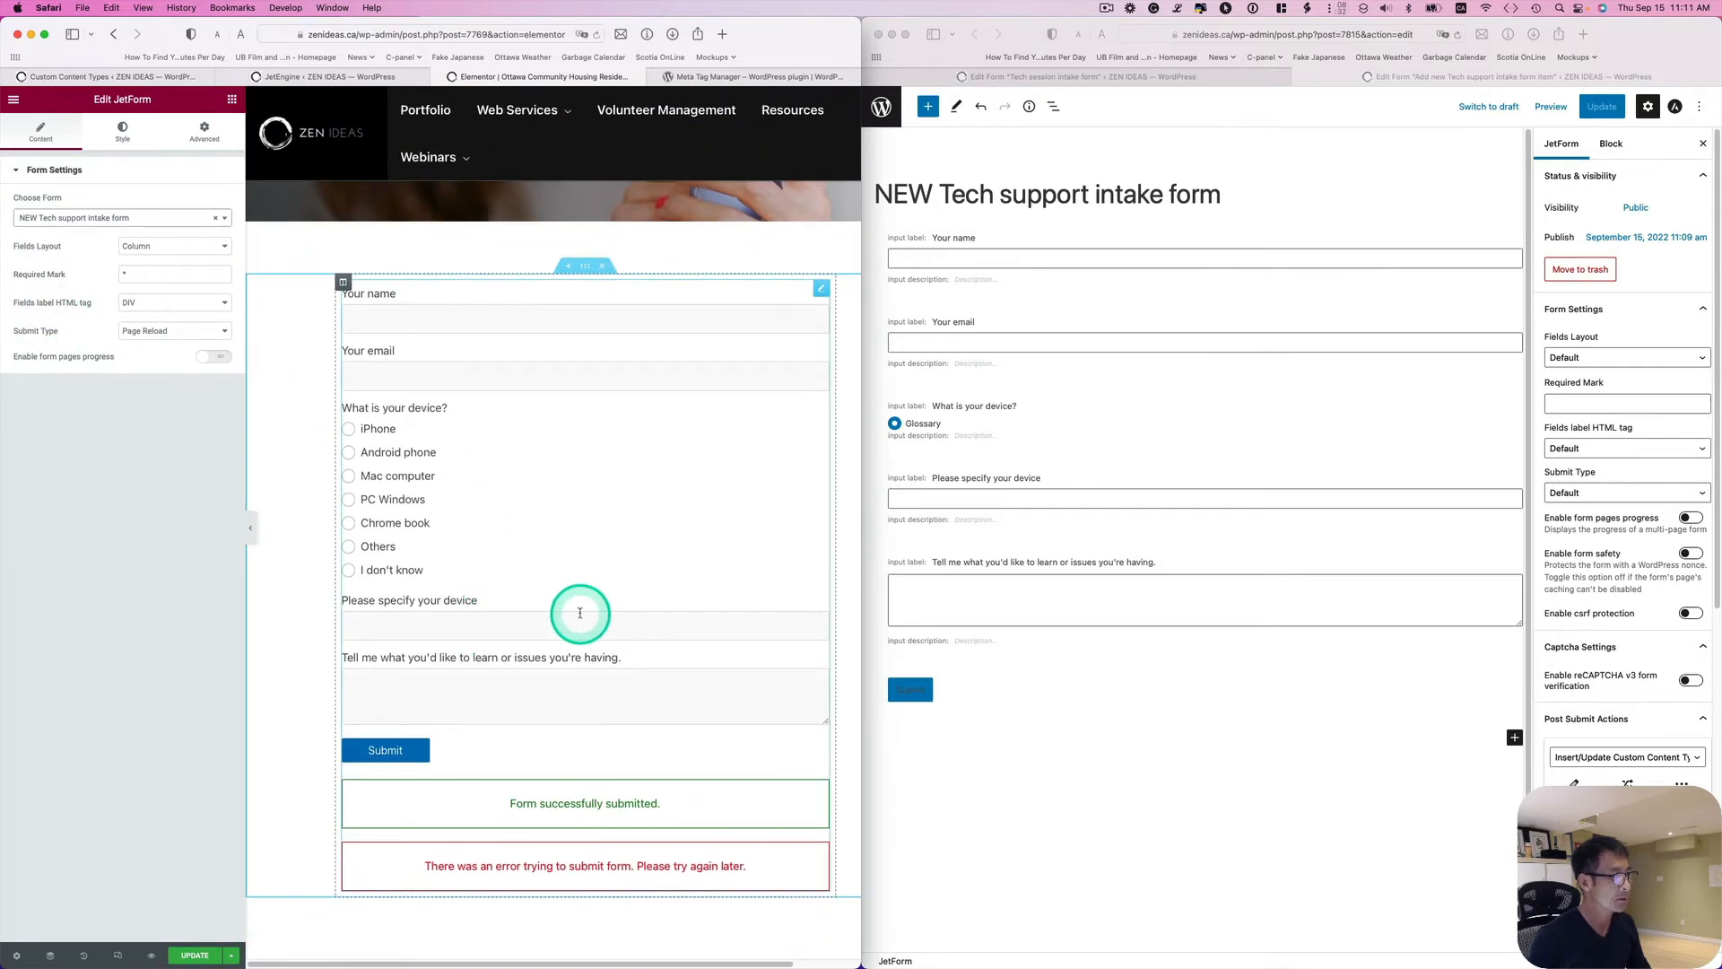
{"action": "scroll", "coordinate": [579, 613], "scroll_direction": "down", "scroll_amount": 2}
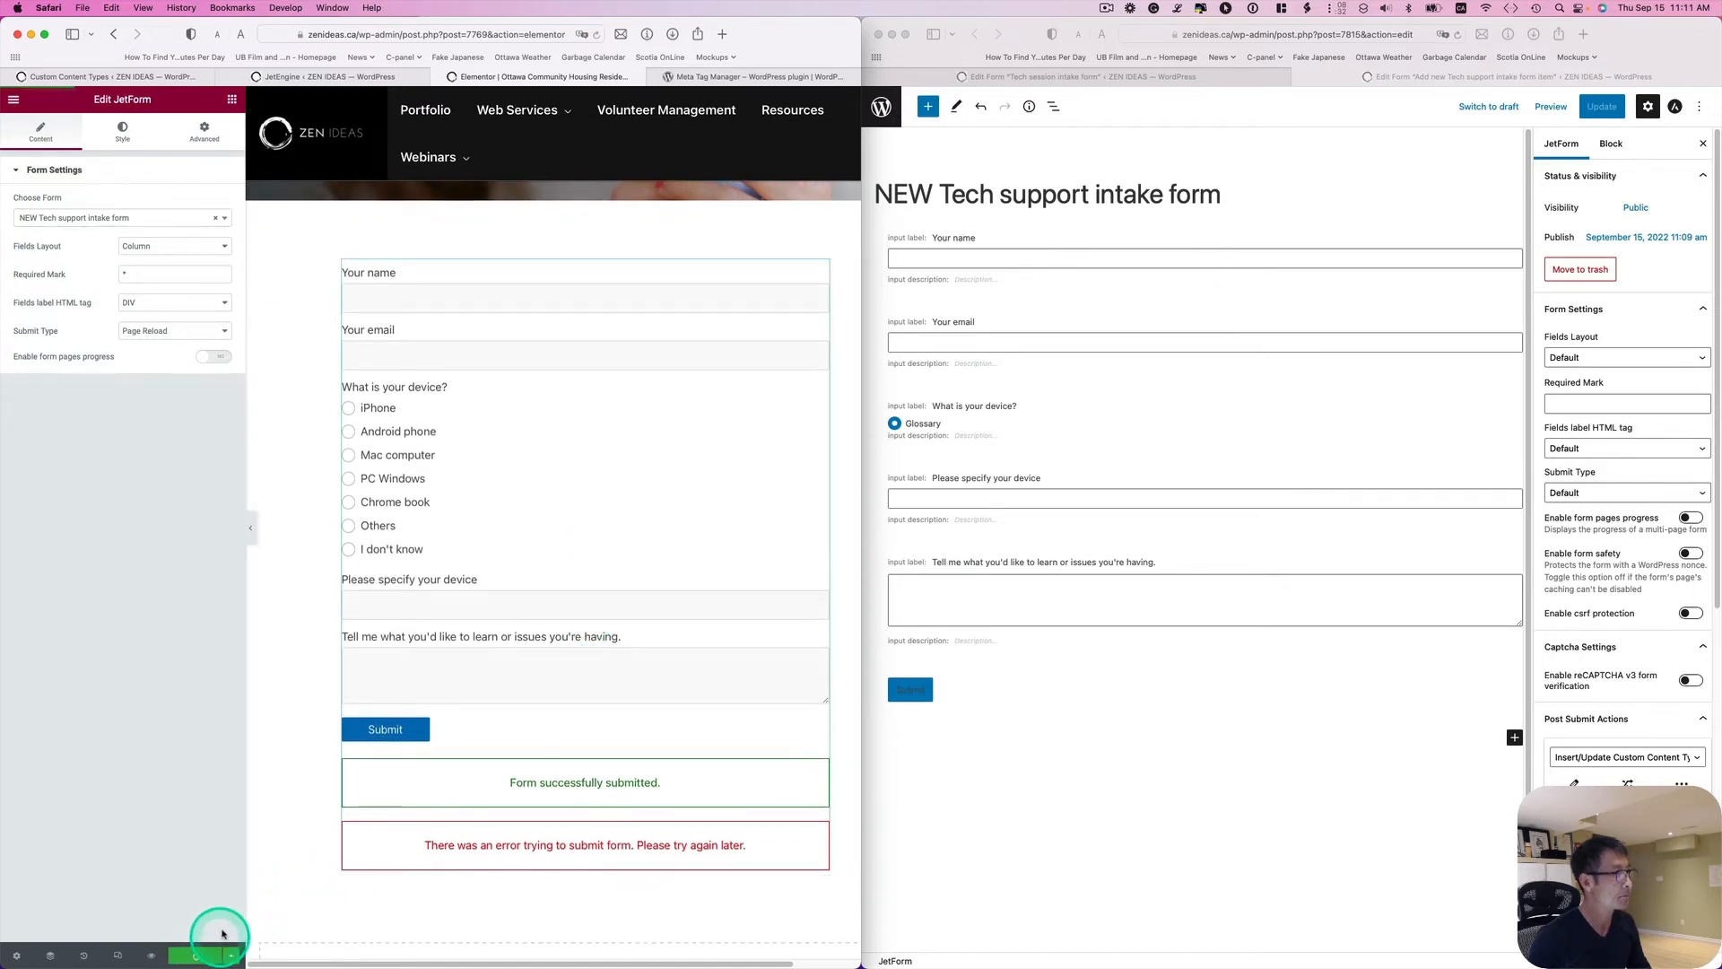
Save the page and bring up its live version in a new tab
{"action": "left_click", "coordinate": [13, 98]}
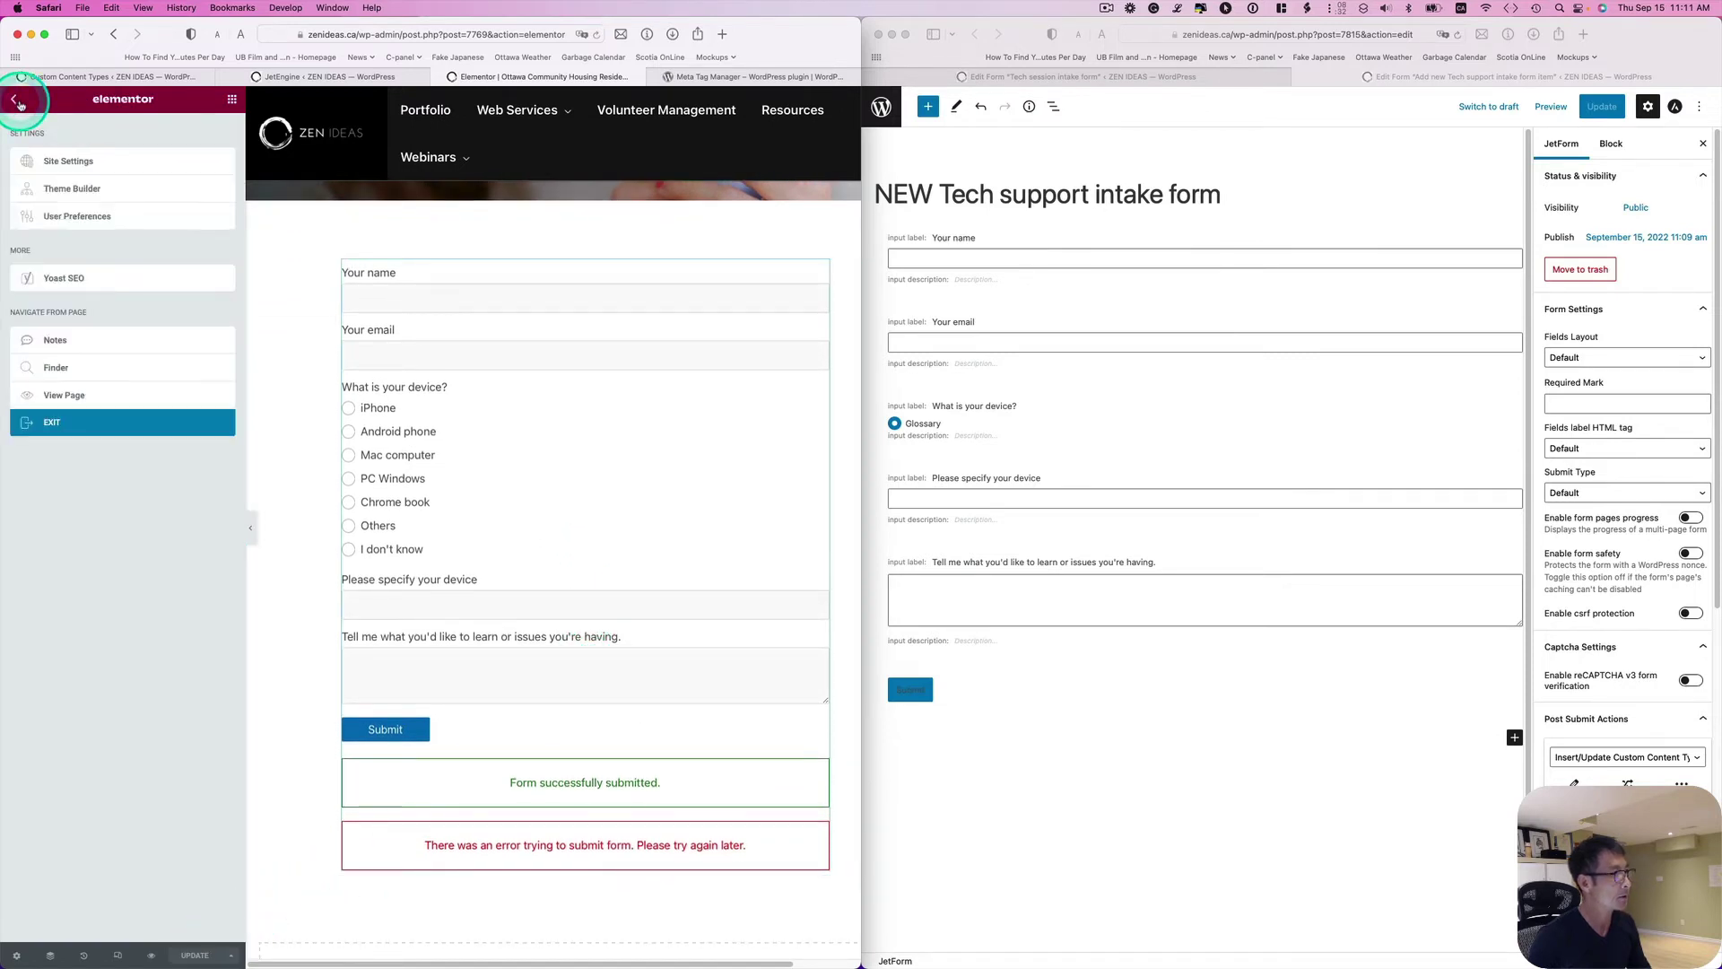
{"action": "right_click", "coordinate": [80, 391]}
{"action": "left_click", "coordinate": [132, 391]}
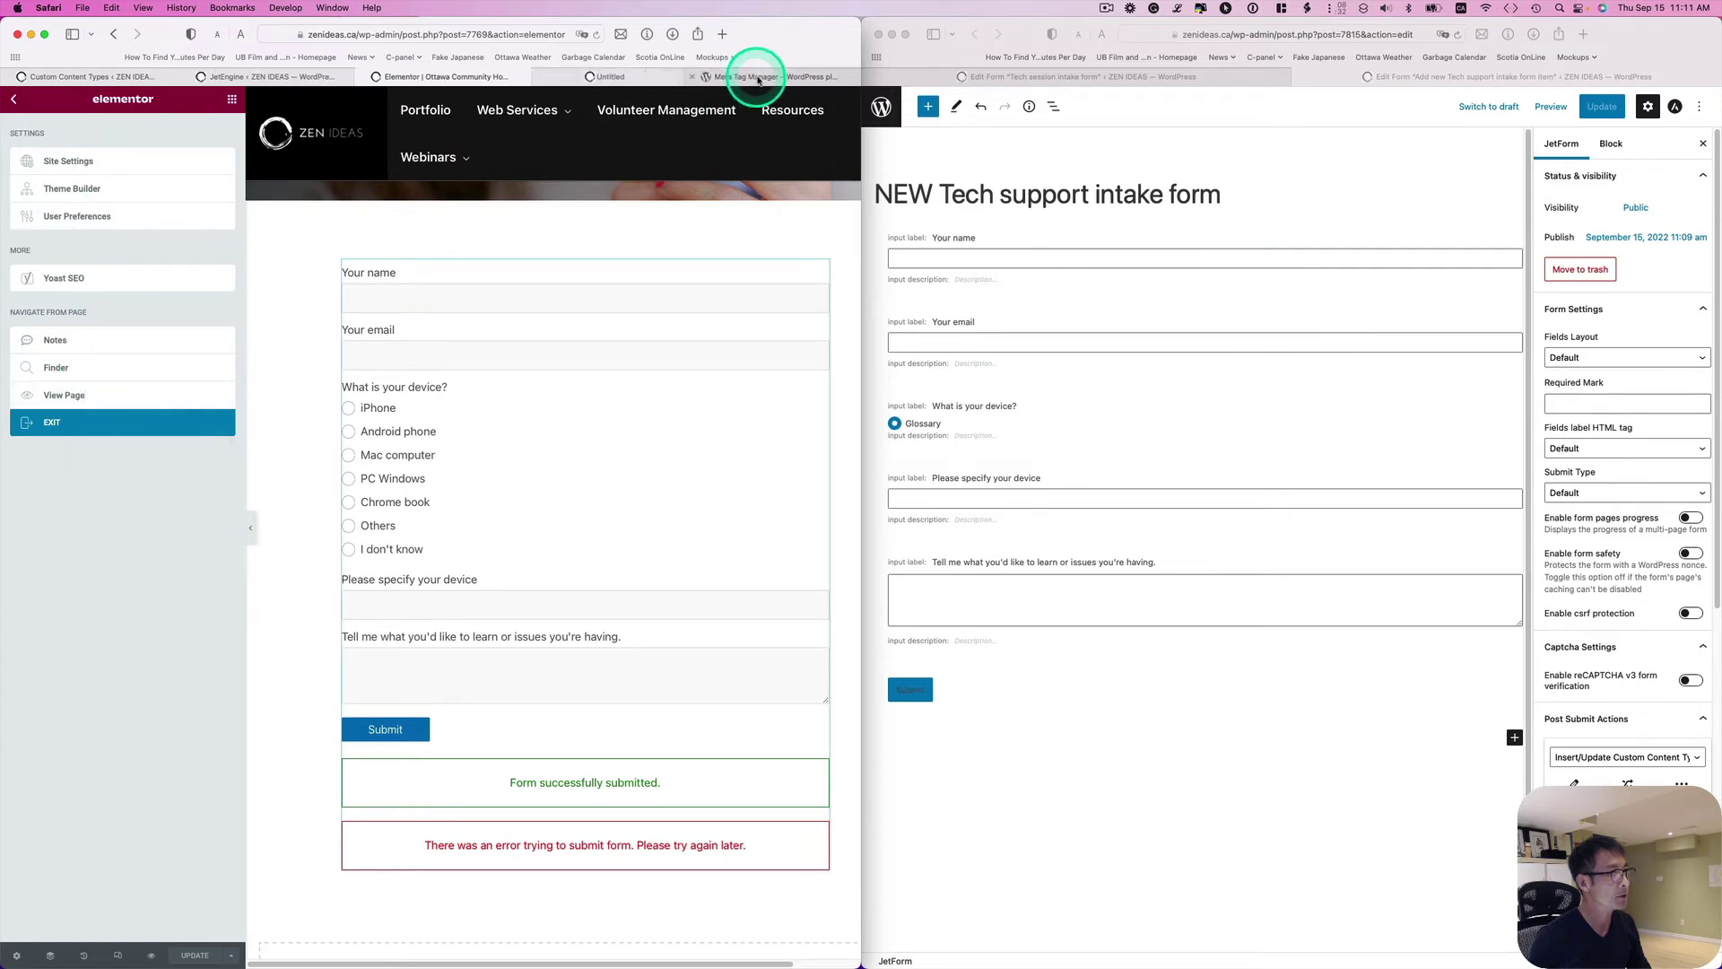
{"action": "left_click", "coordinate": [613, 75]}
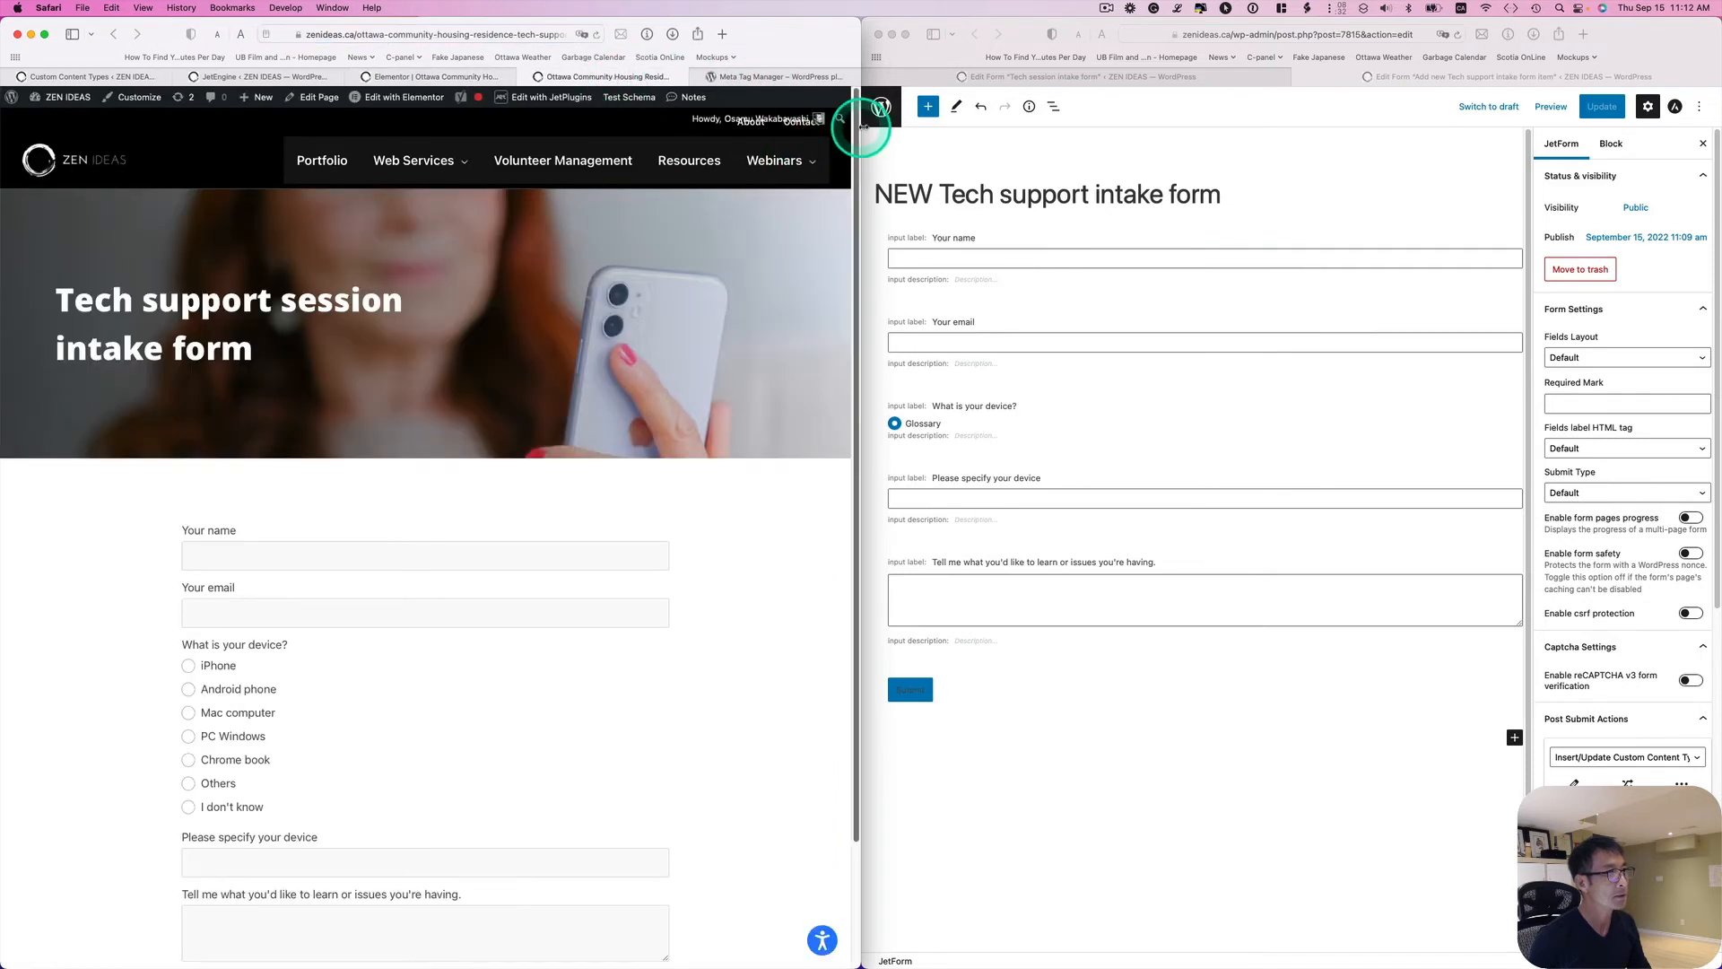
Fill the live form with a name, the autofilled email and iPhone as the device
{"action": "left_click", "coordinate": [878, 110]}
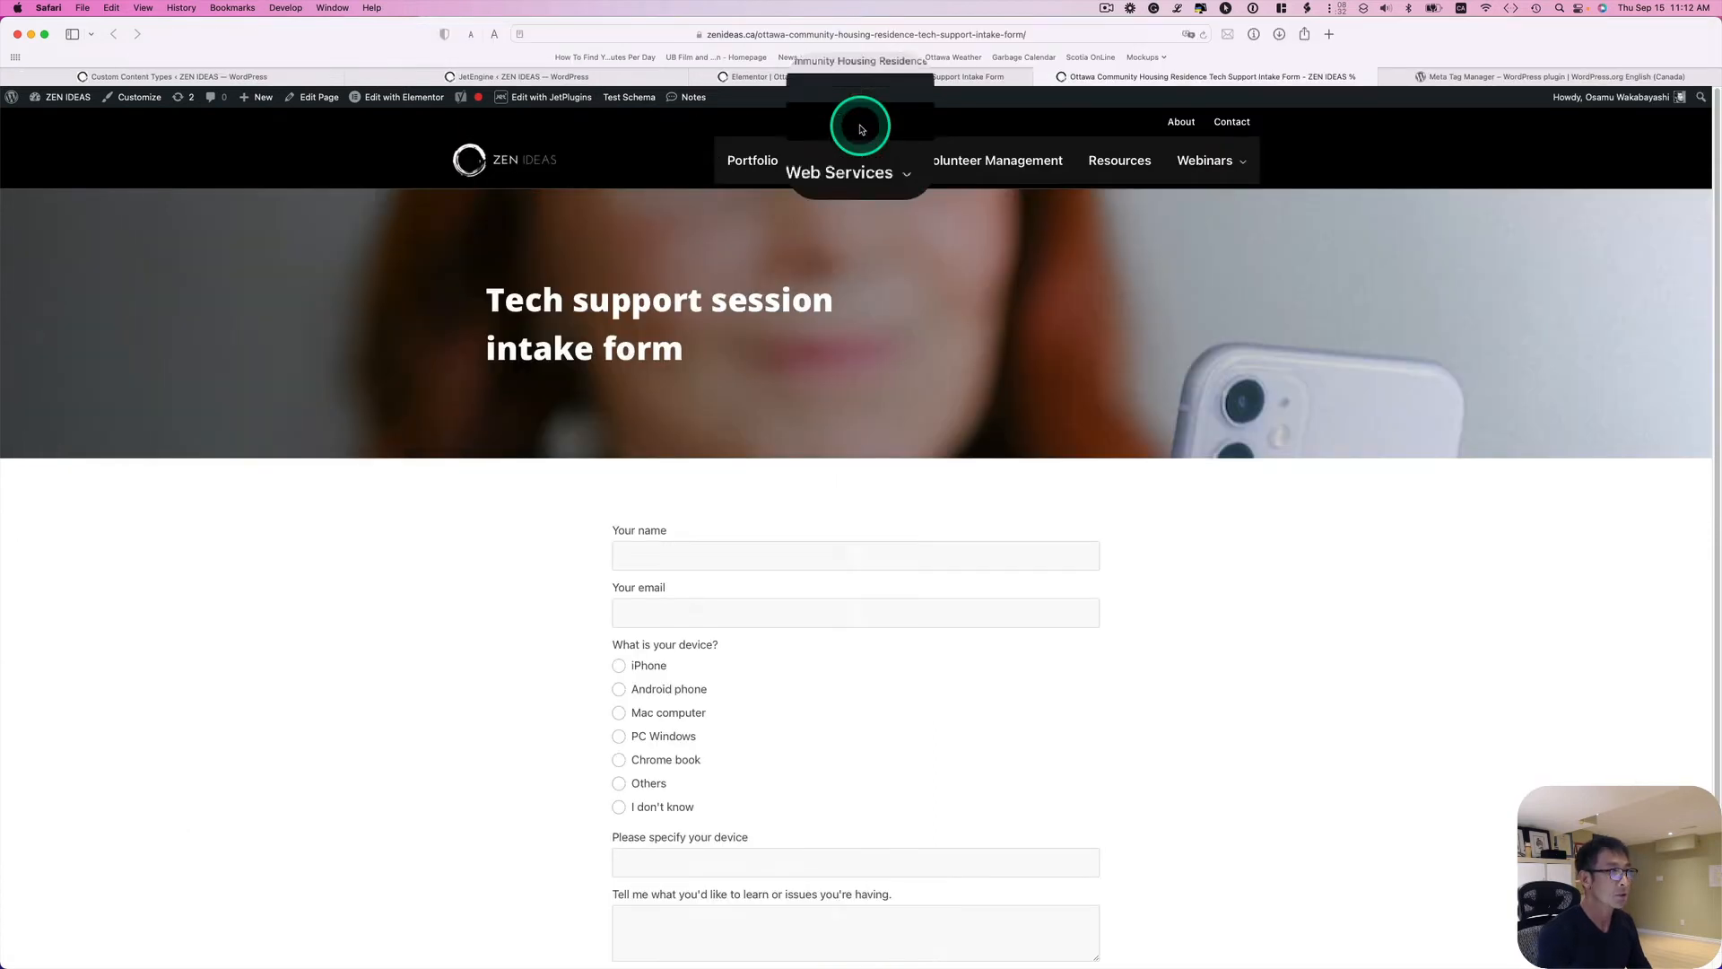
{"action": "left_click", "coordinate": [728, 560]}
{"action": "type", "text": "Osamu"}
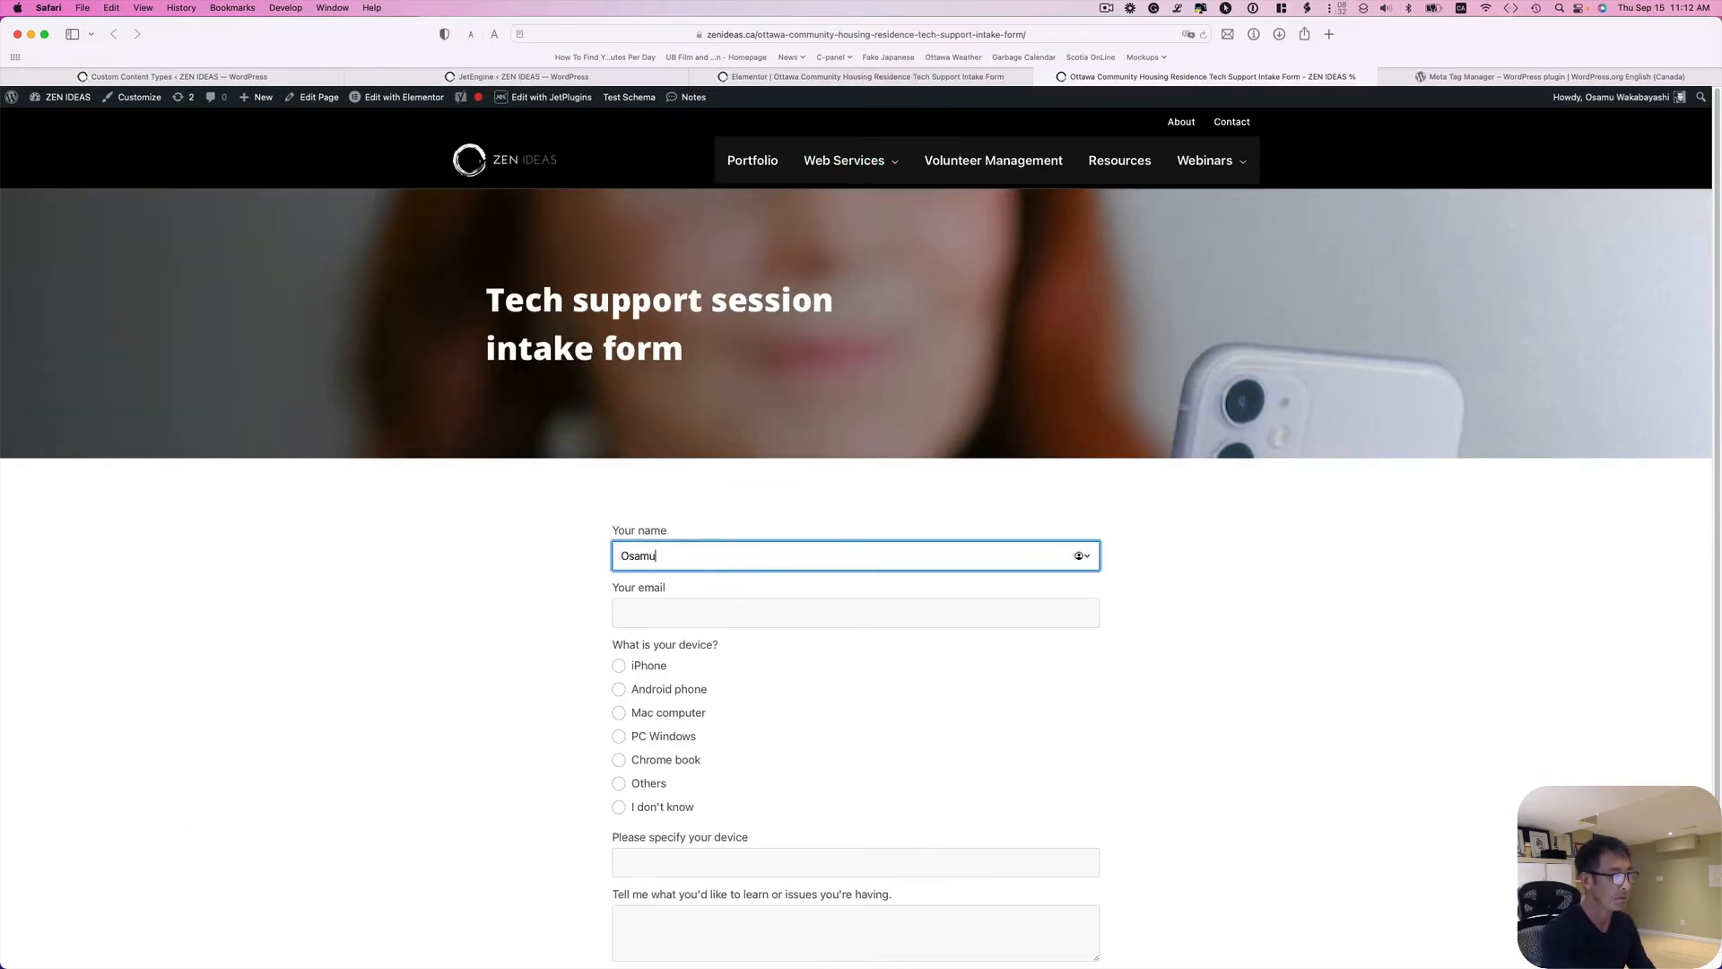
{"action": "key", "text": "Tab"}
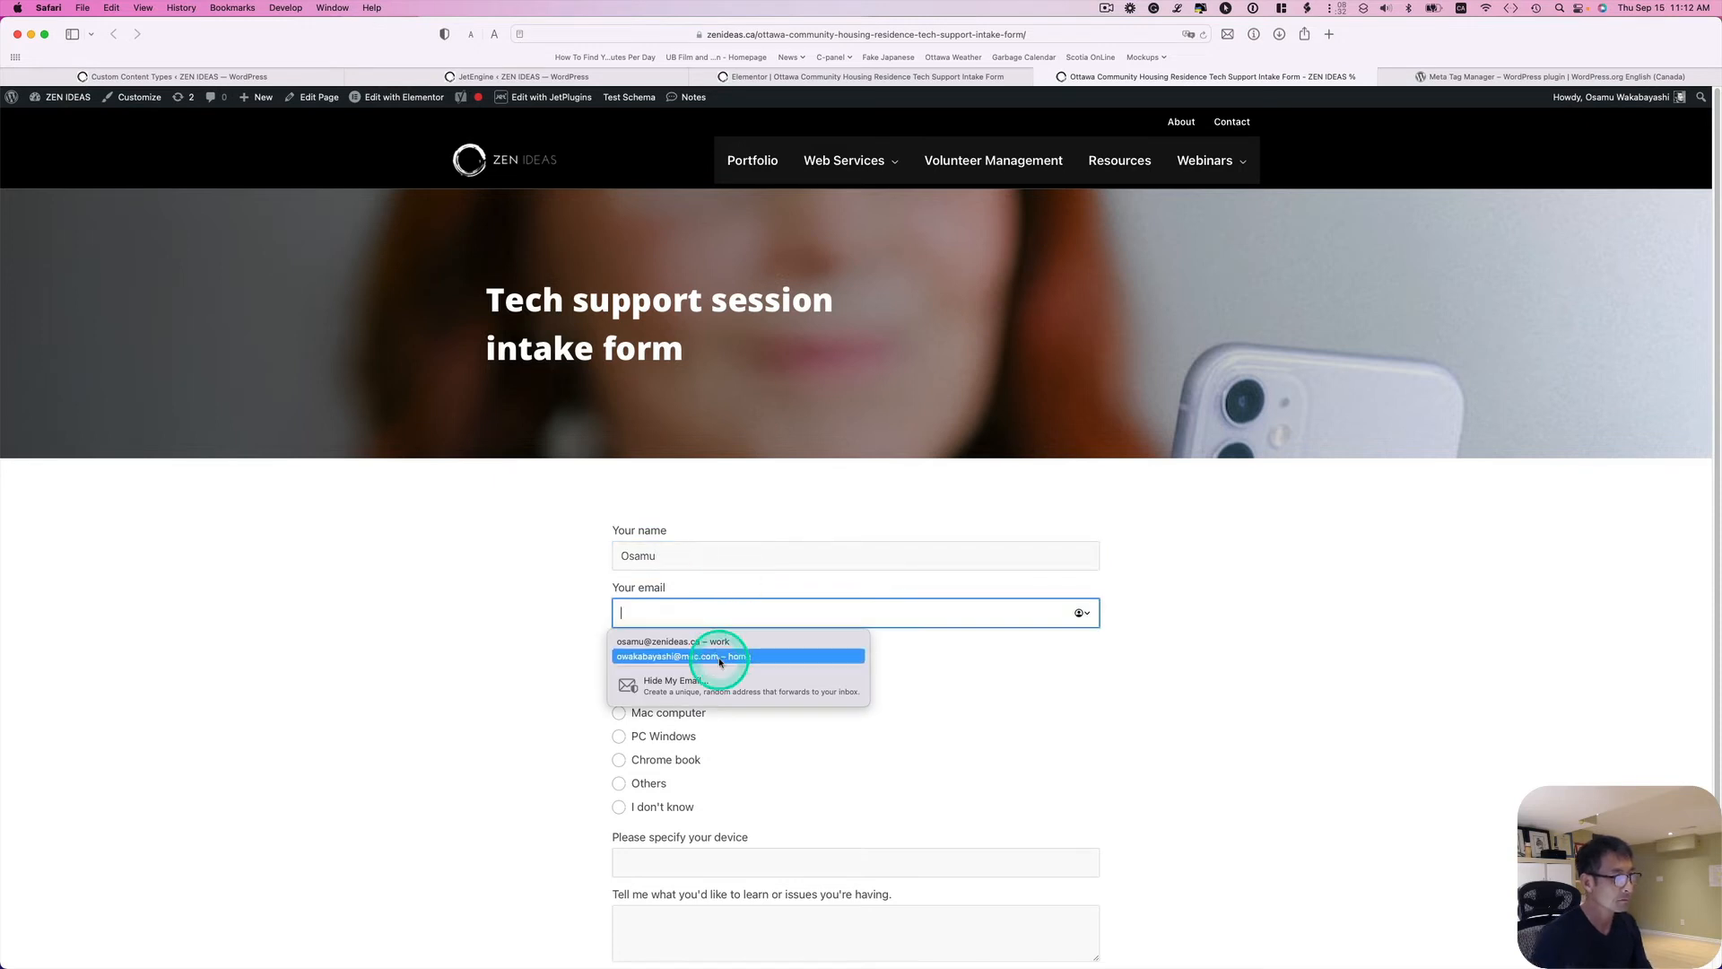
{"action": "left_click", "coordinate": [728, 655]}
{"action": "left_click", "coordinate": [619, 688]}
{"action": "scroll", "coordinate": [811, 722], "scroll_direction": "down", "scroll_amount": 2}
{"action": "scroll", "coordinate": [811, 722], "scroll_direction": "down", "scroll_amount": 1}
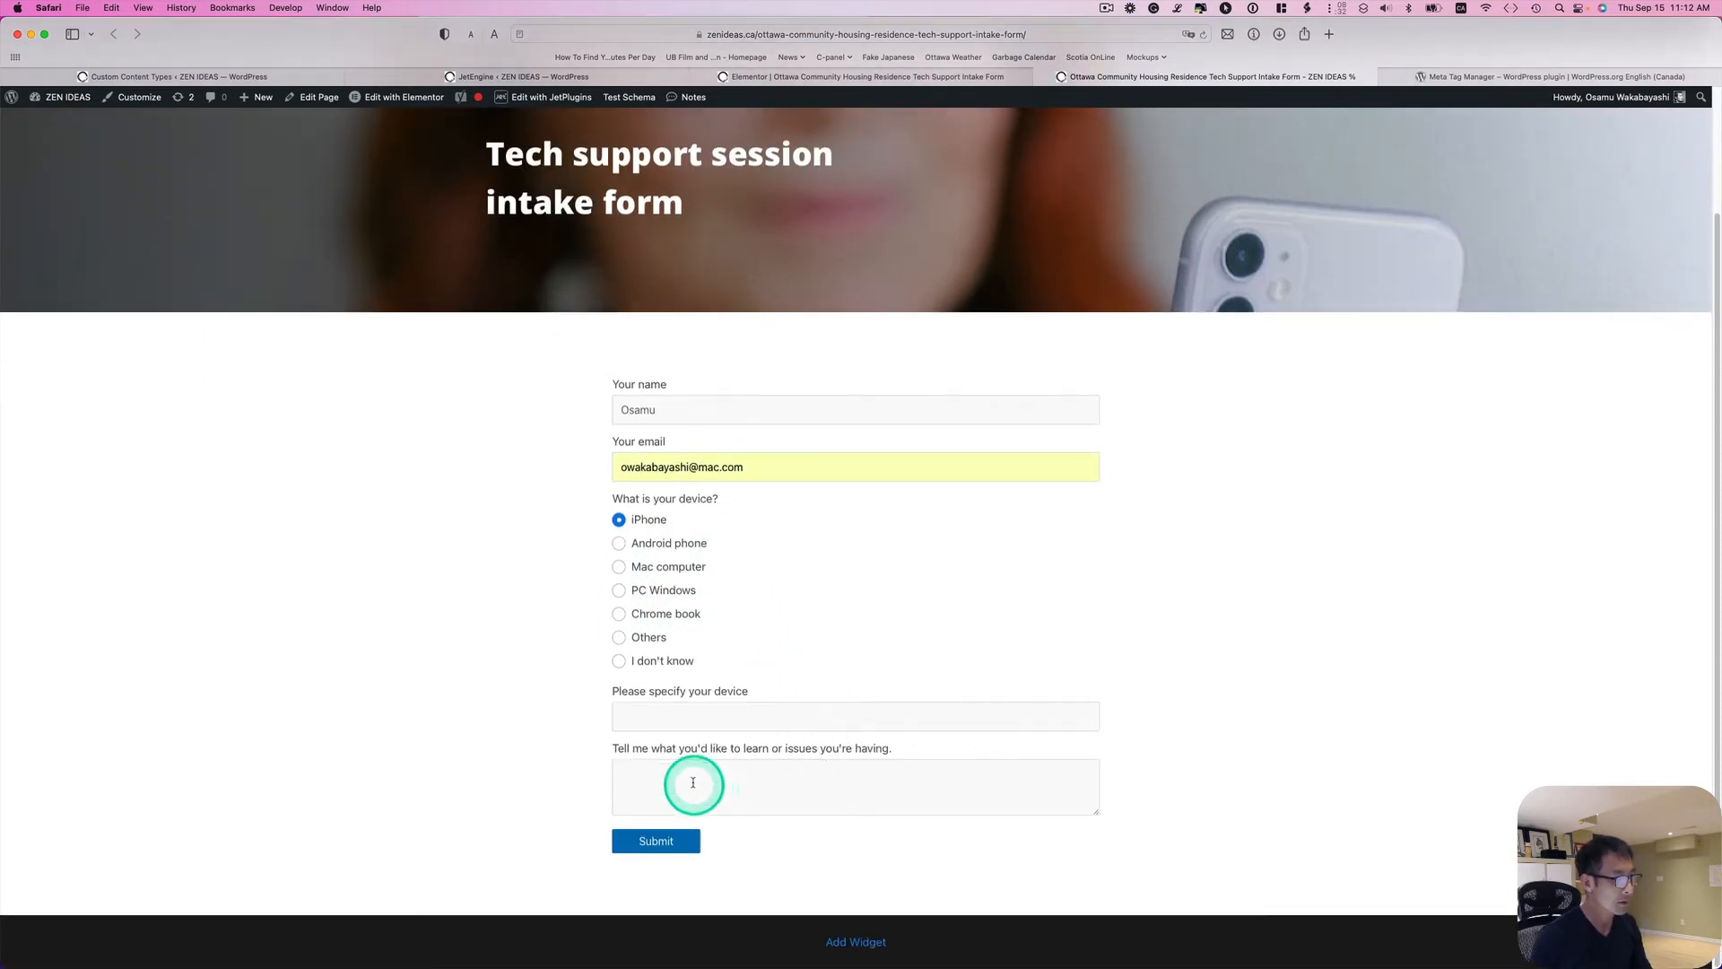
Paste sample text as the message, submit the test entry and return to the dashboard
{"action": "left_click", "coordinate": [686, 781]}
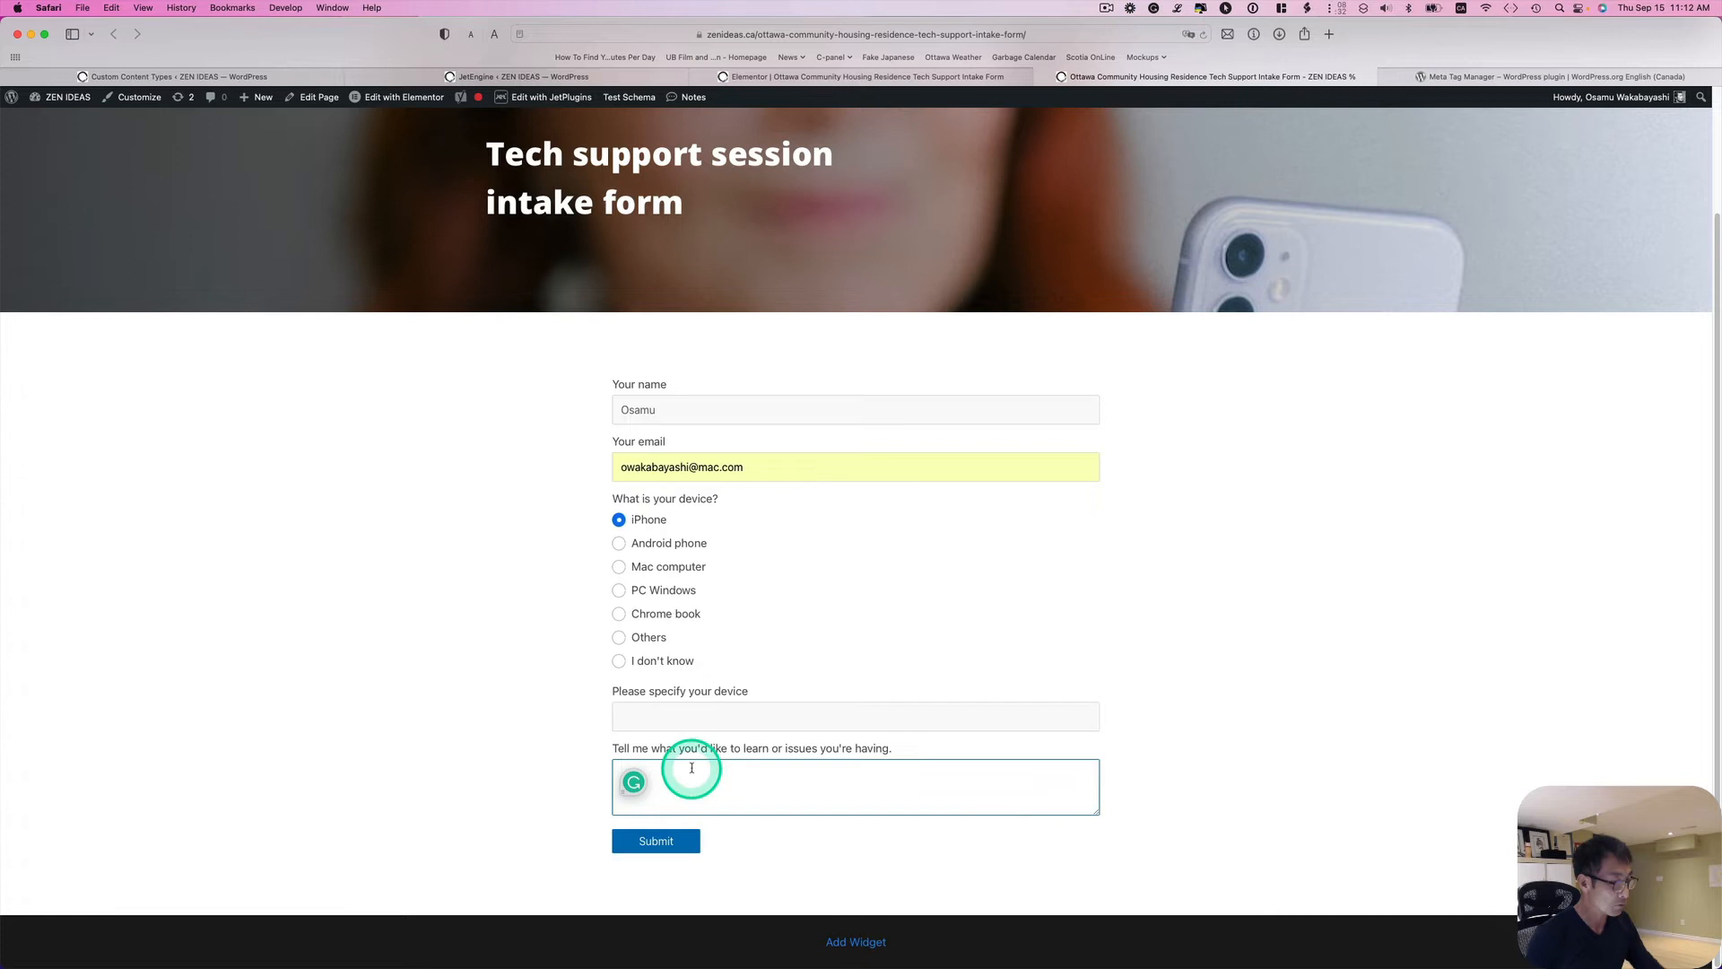
{"action": "key", "text": "super+v"}
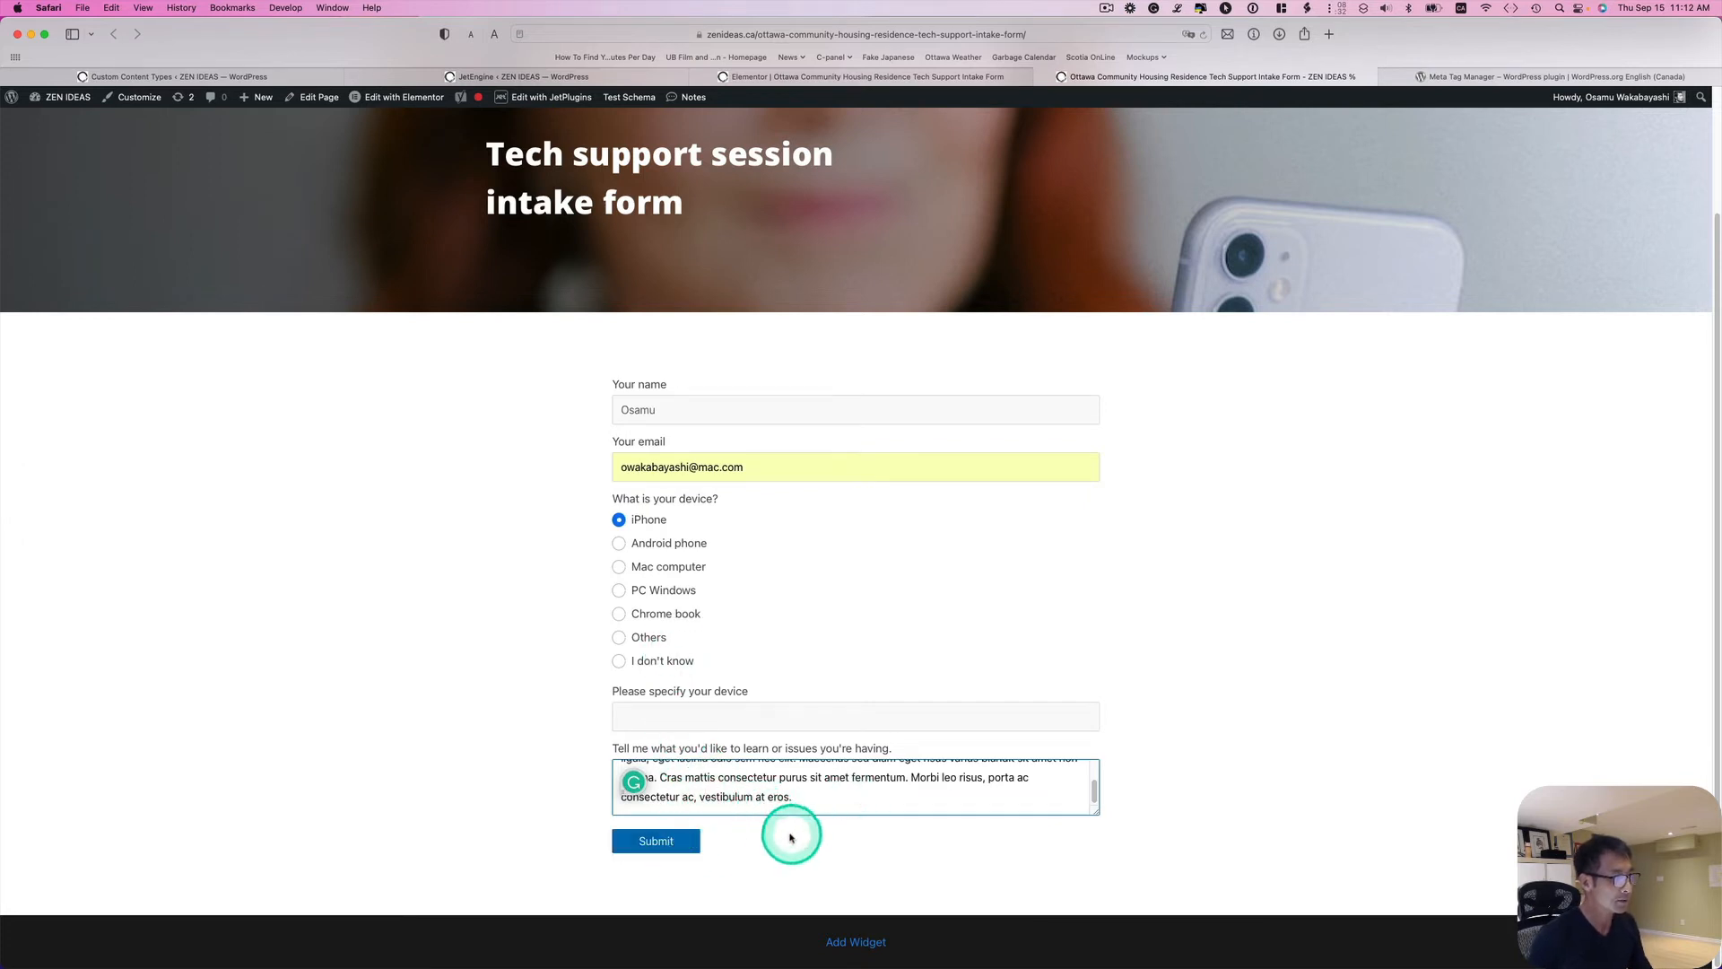
{"action": "left_click", "coordinate": [656, 842]}
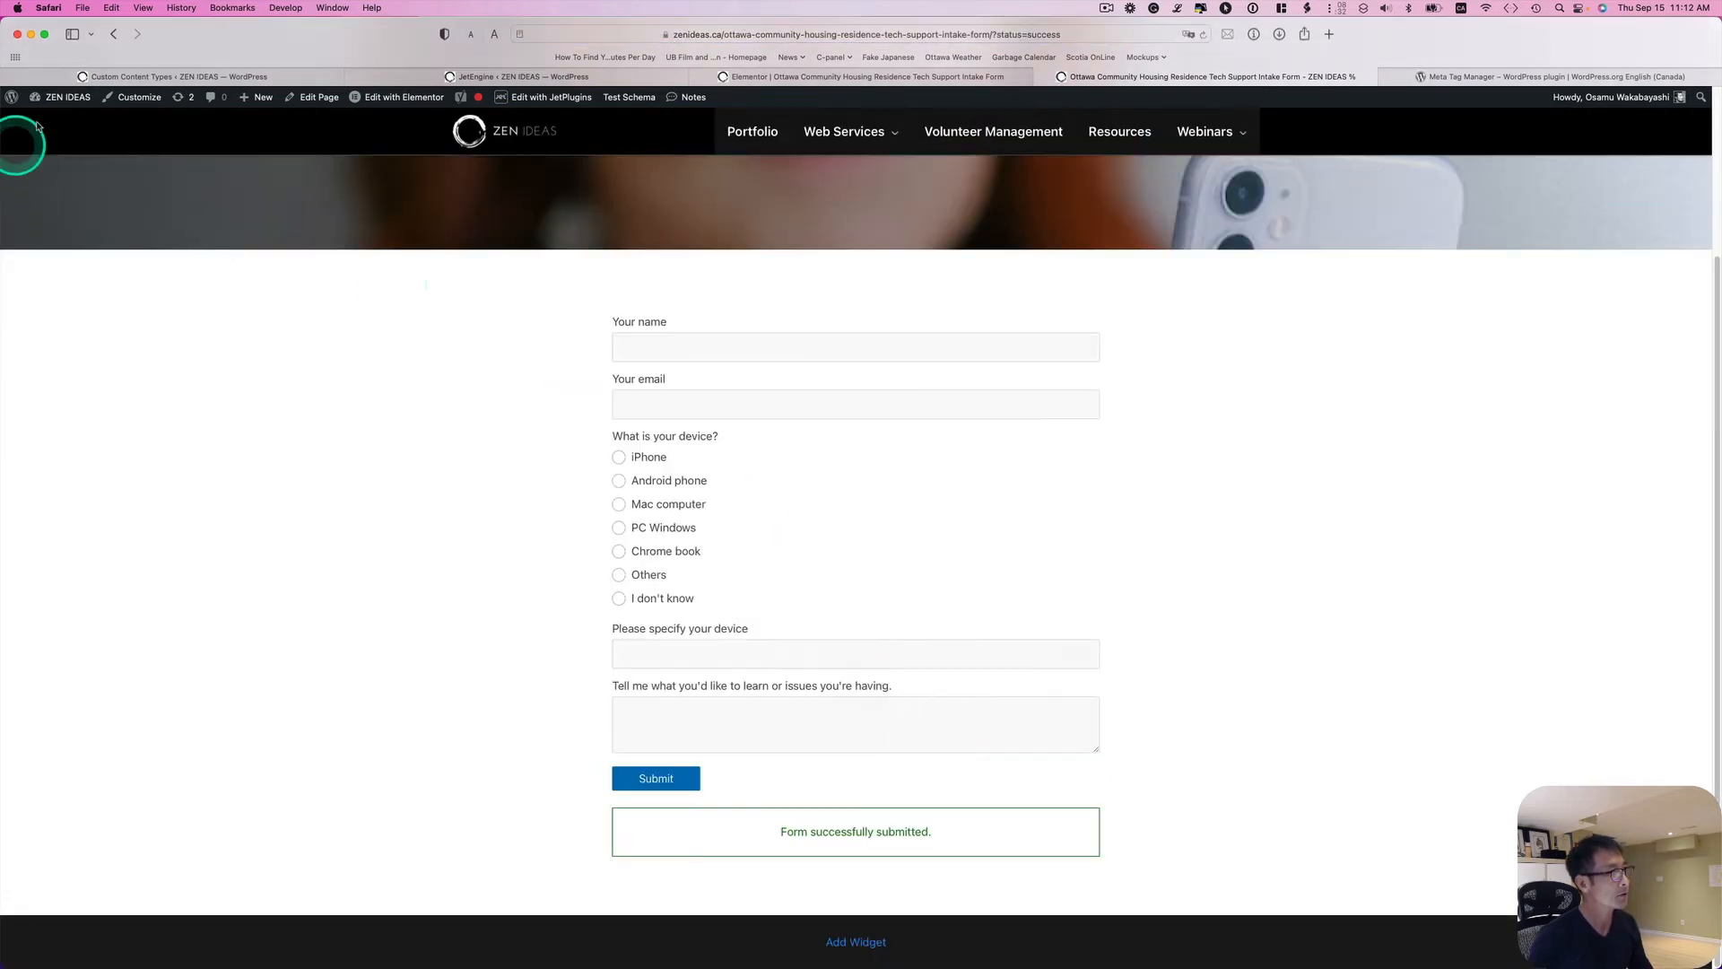
{"action": "mouse_move", "coordinate": [65, 98]}
{"action": "left_click", "coordinate": [54, 123]}
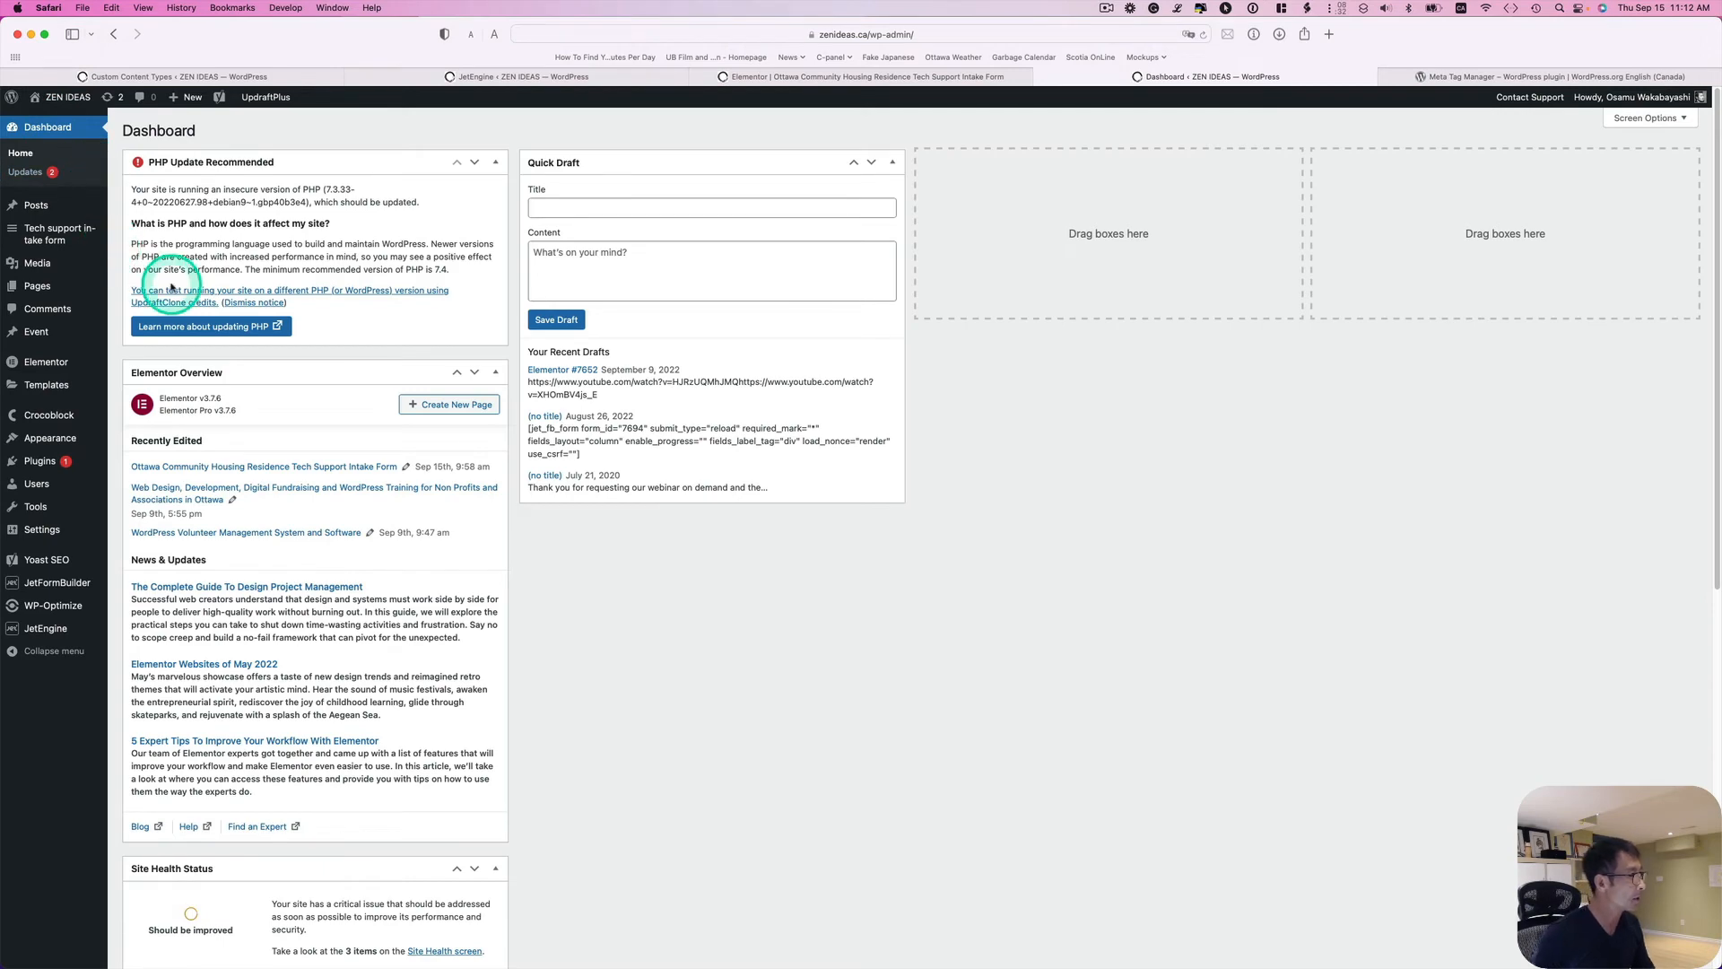
Show the Tech support intake form entries list with its single iPhone submission
{"action": "left_click", "coordinate": [38, 239]}
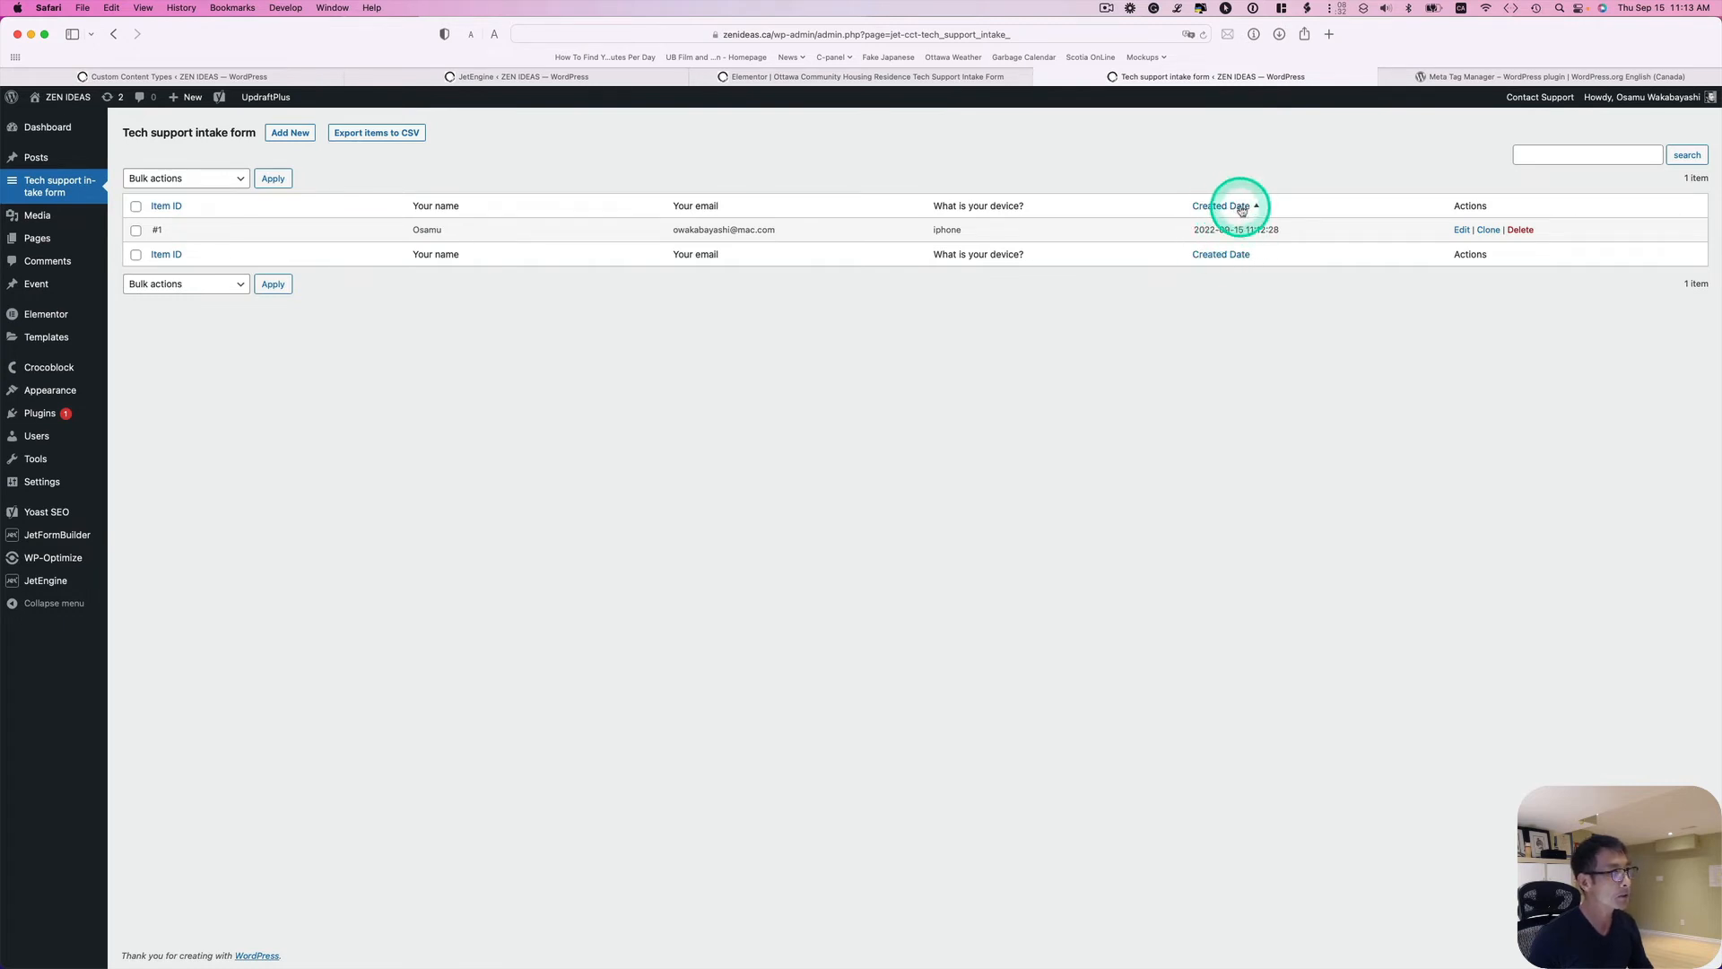
Load the intake form page from its pasted URL in a new private browser window
{"action": "left_click", "coordinate": [83, 8]}
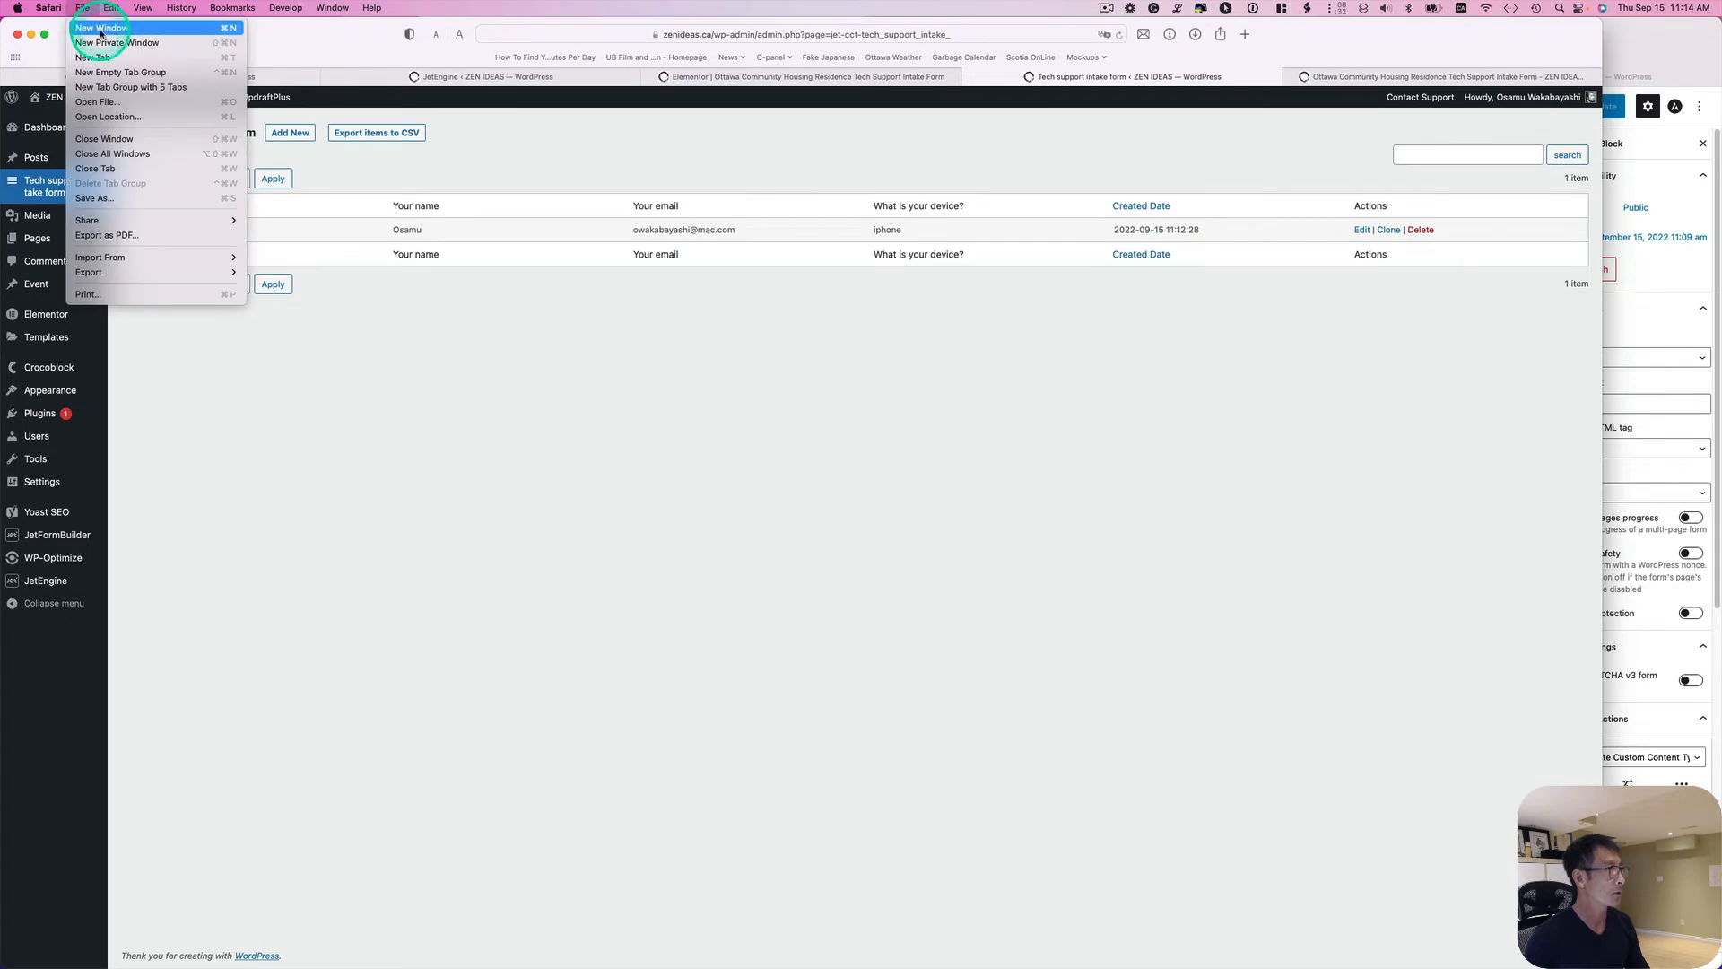
{"action": "left_click", "coordinate": [115, 42]}
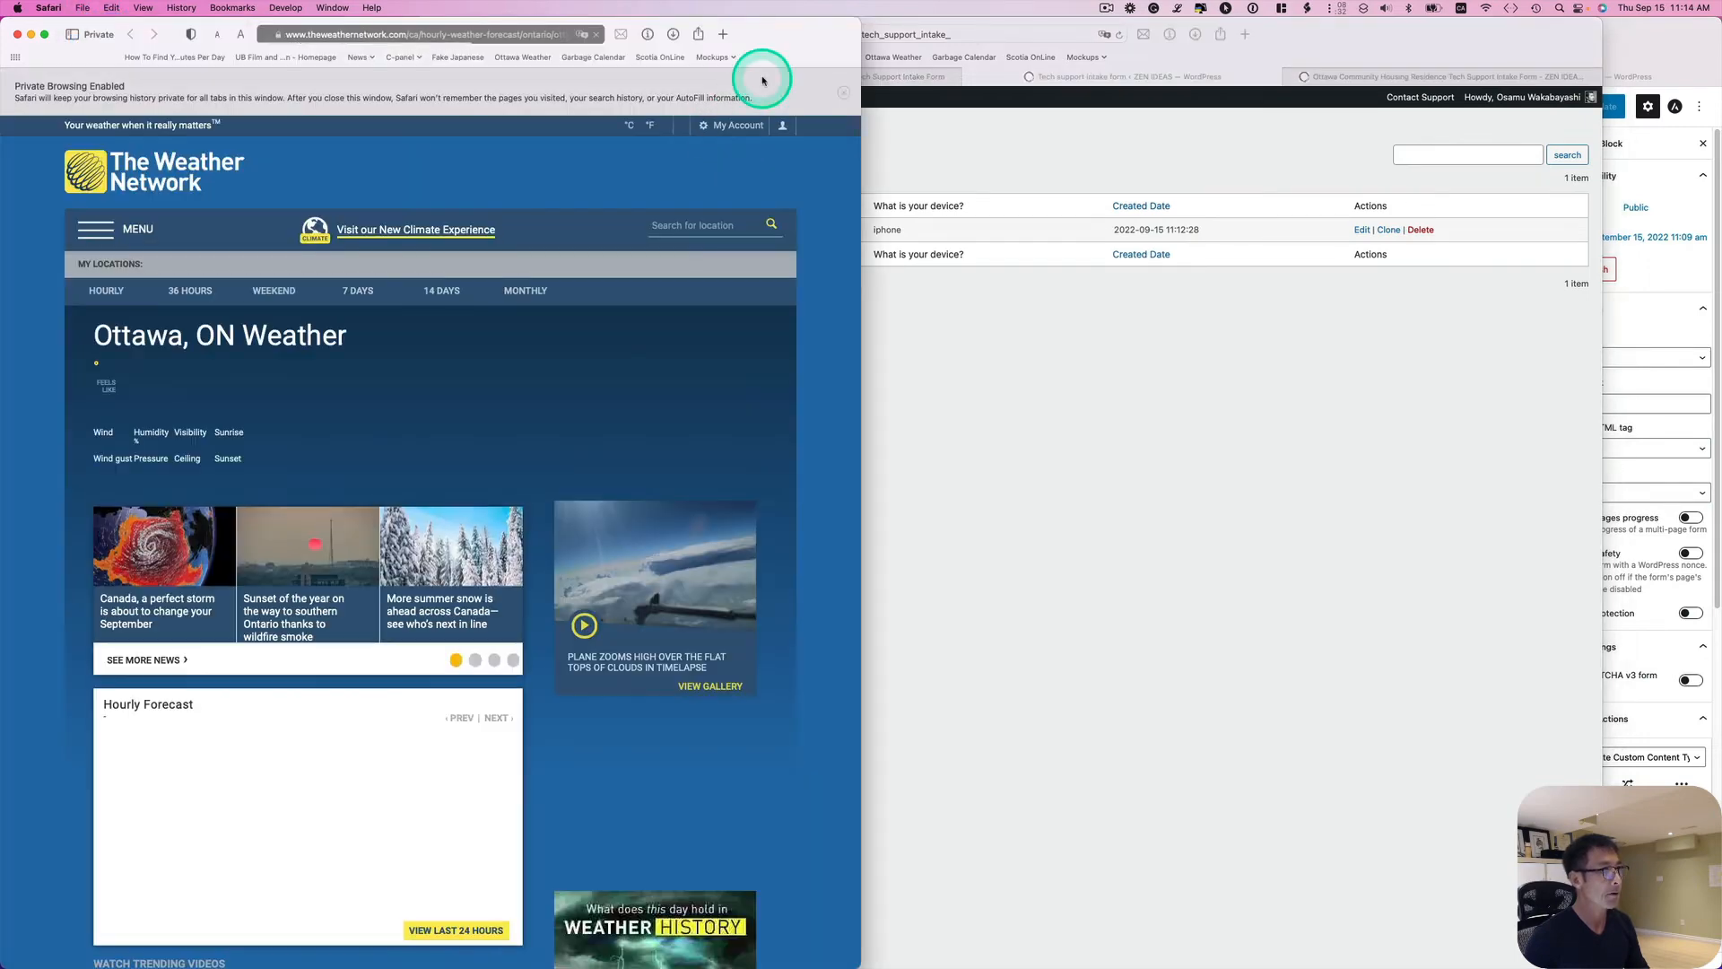
{"action": "left_click", "coordinate": [539, 34]}
{"action": "key", "text": "super+v"}
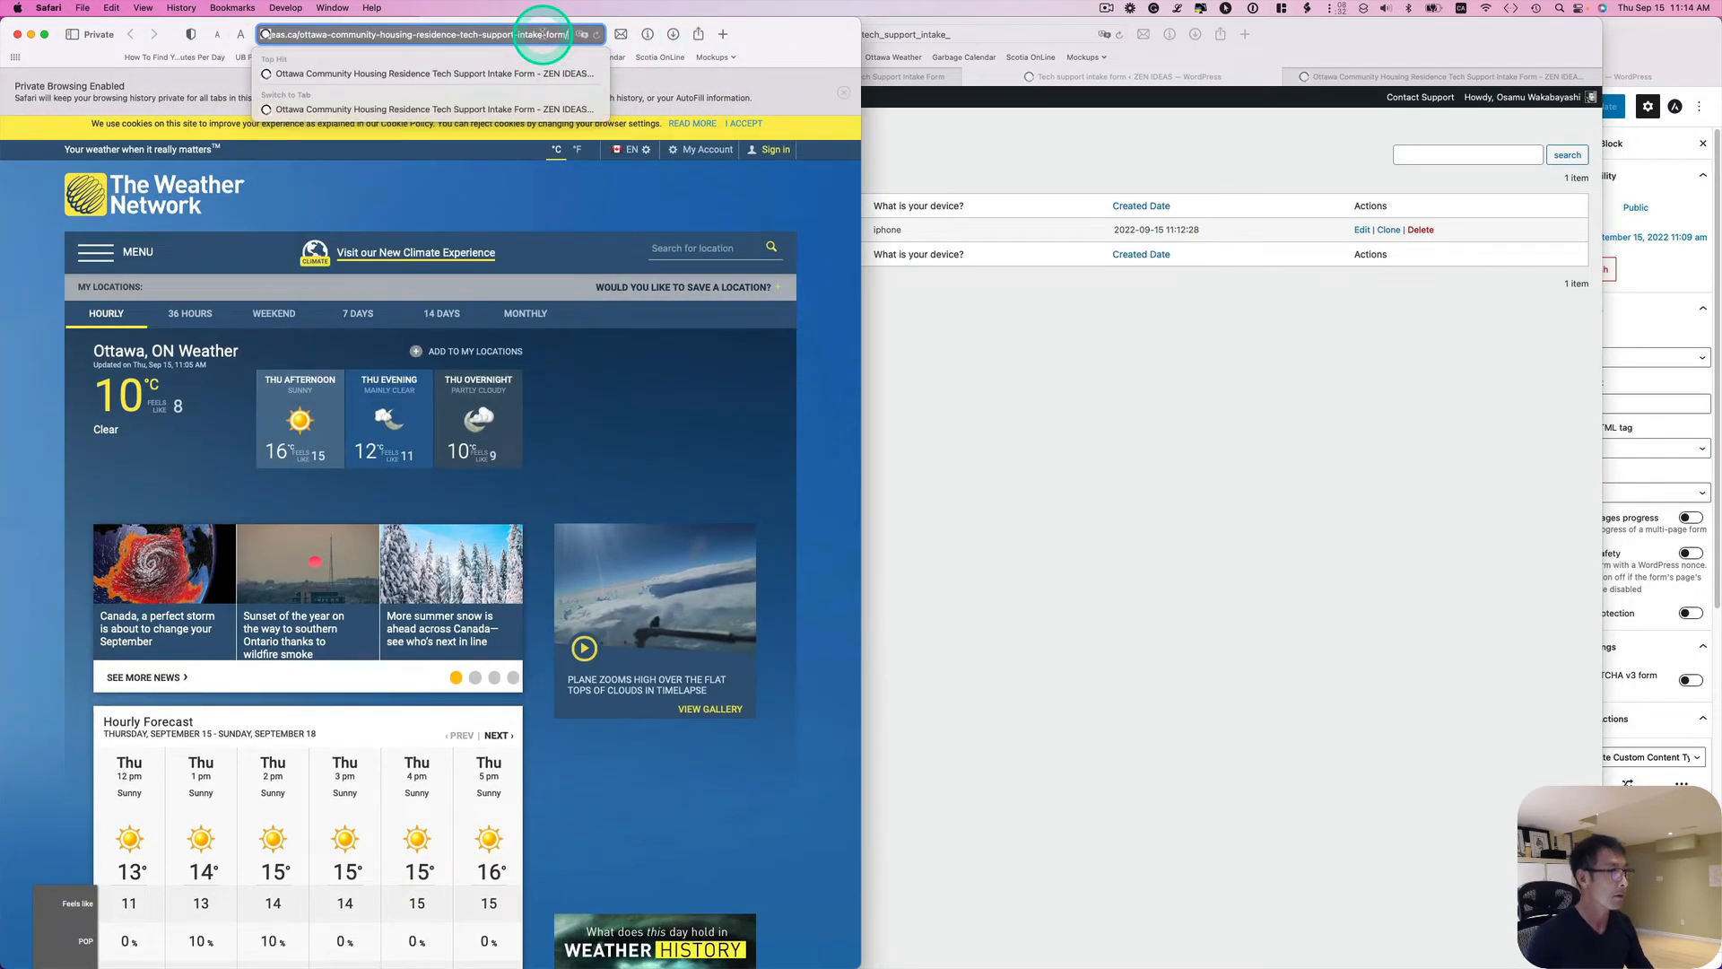
{"action": "key", "text": "Return"}
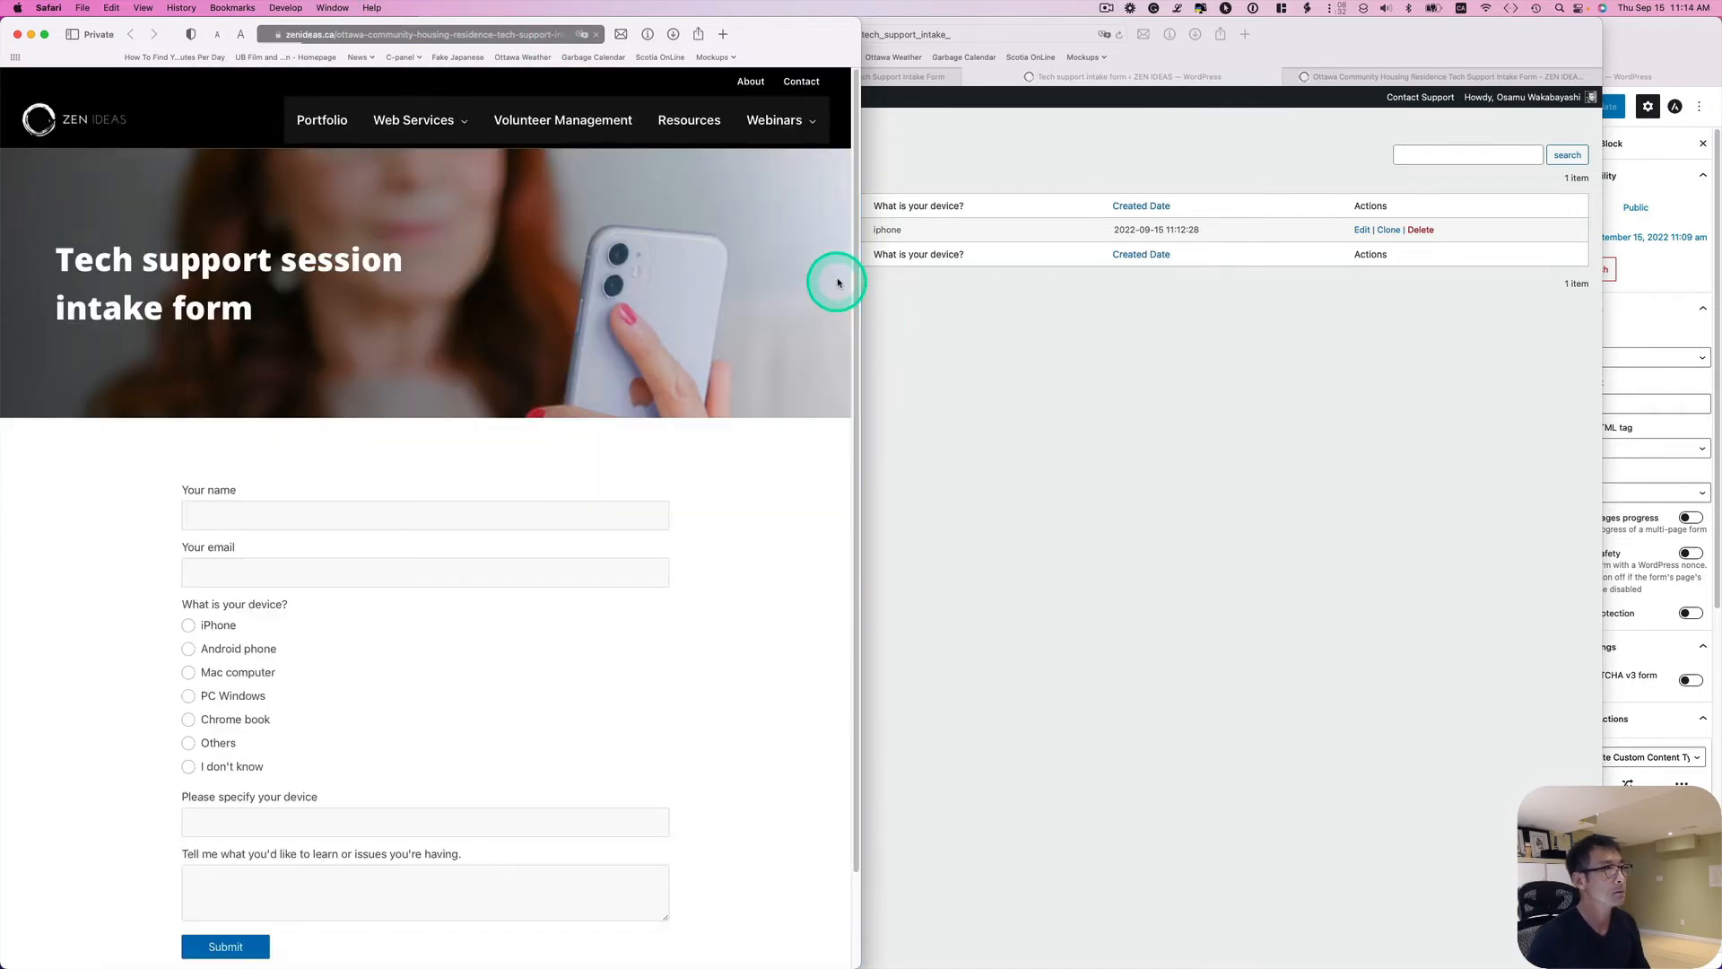
Enter the name Toro, a saved email address and iPhone as the device
{"action": "left_click", "coordinate": [369, 514]}
{"action": "type", "text": "Toro"}
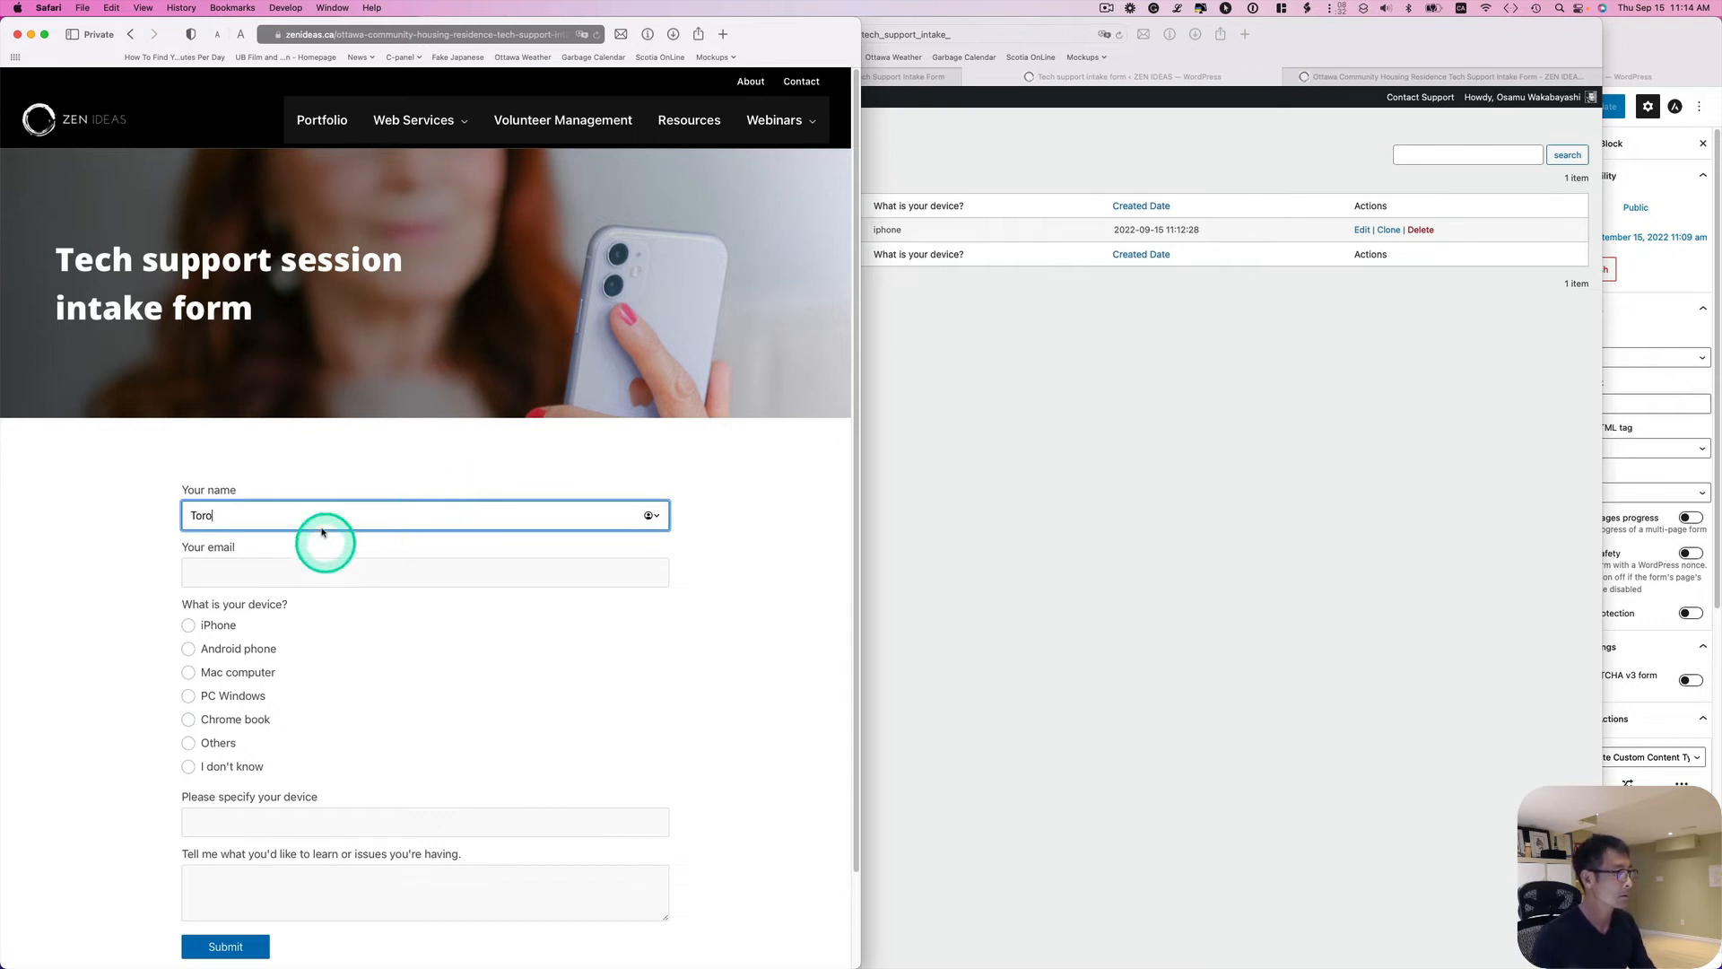
{"action": "left_click", "coordinate": [335, 572]}
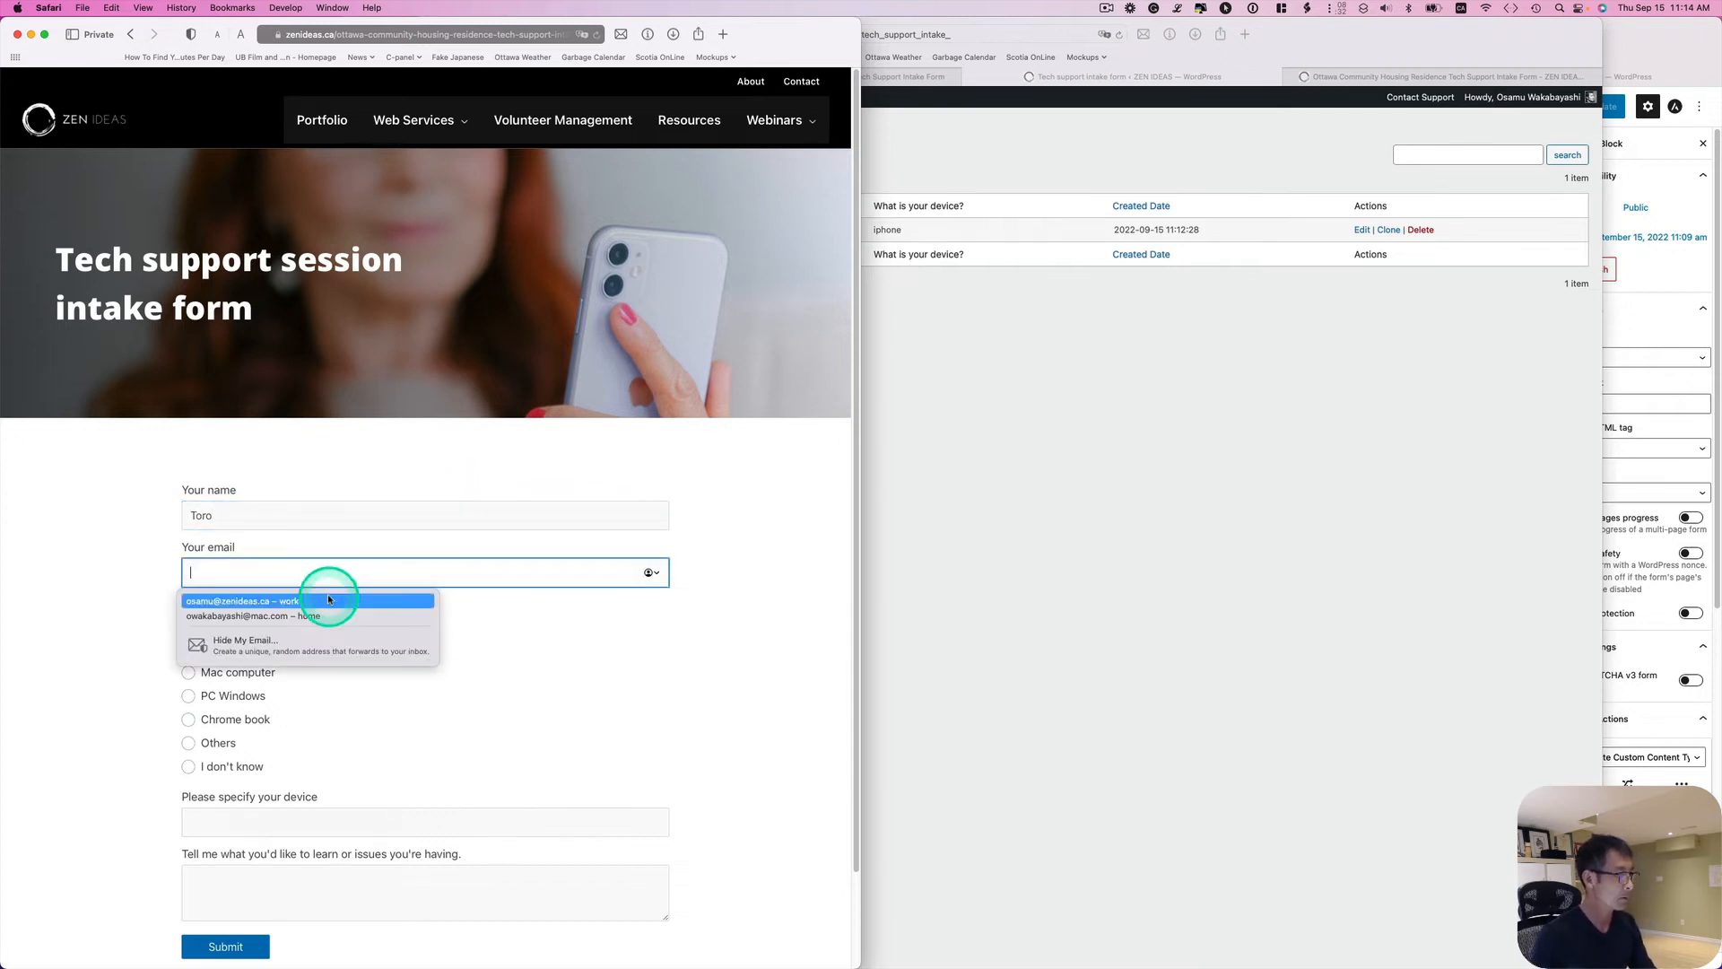
{"action": "left_click", "coordinate": [330, 599]}
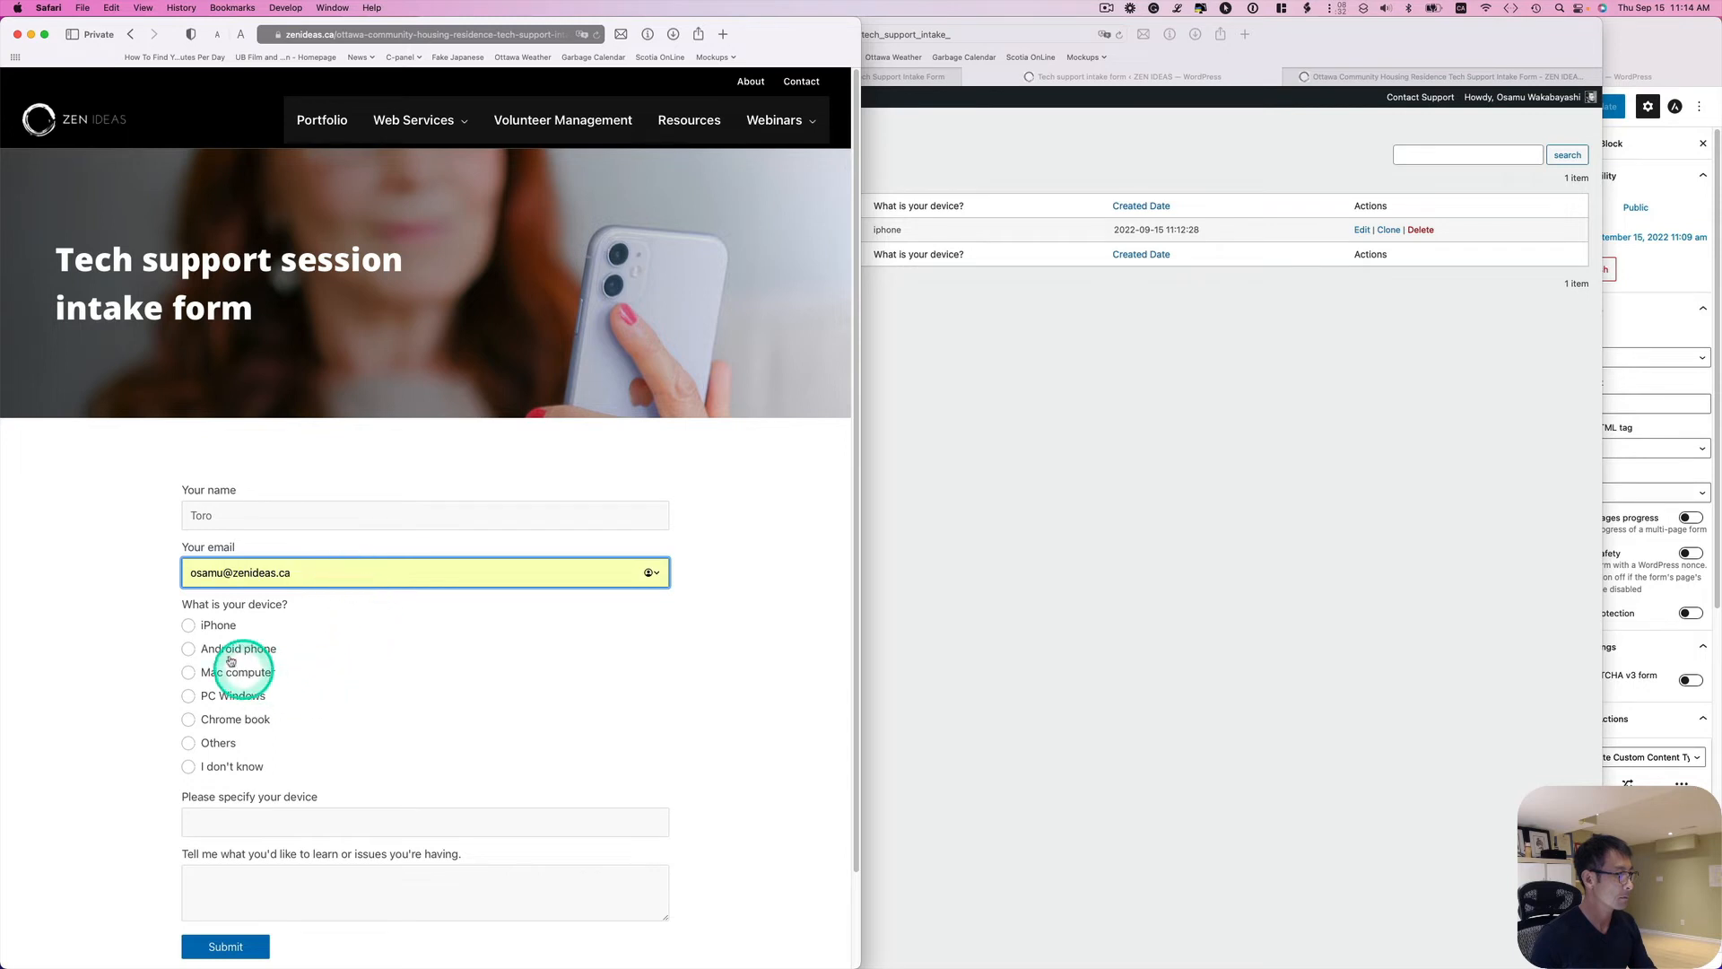
{"action": "left_click", "coordinate": [189, 625]}
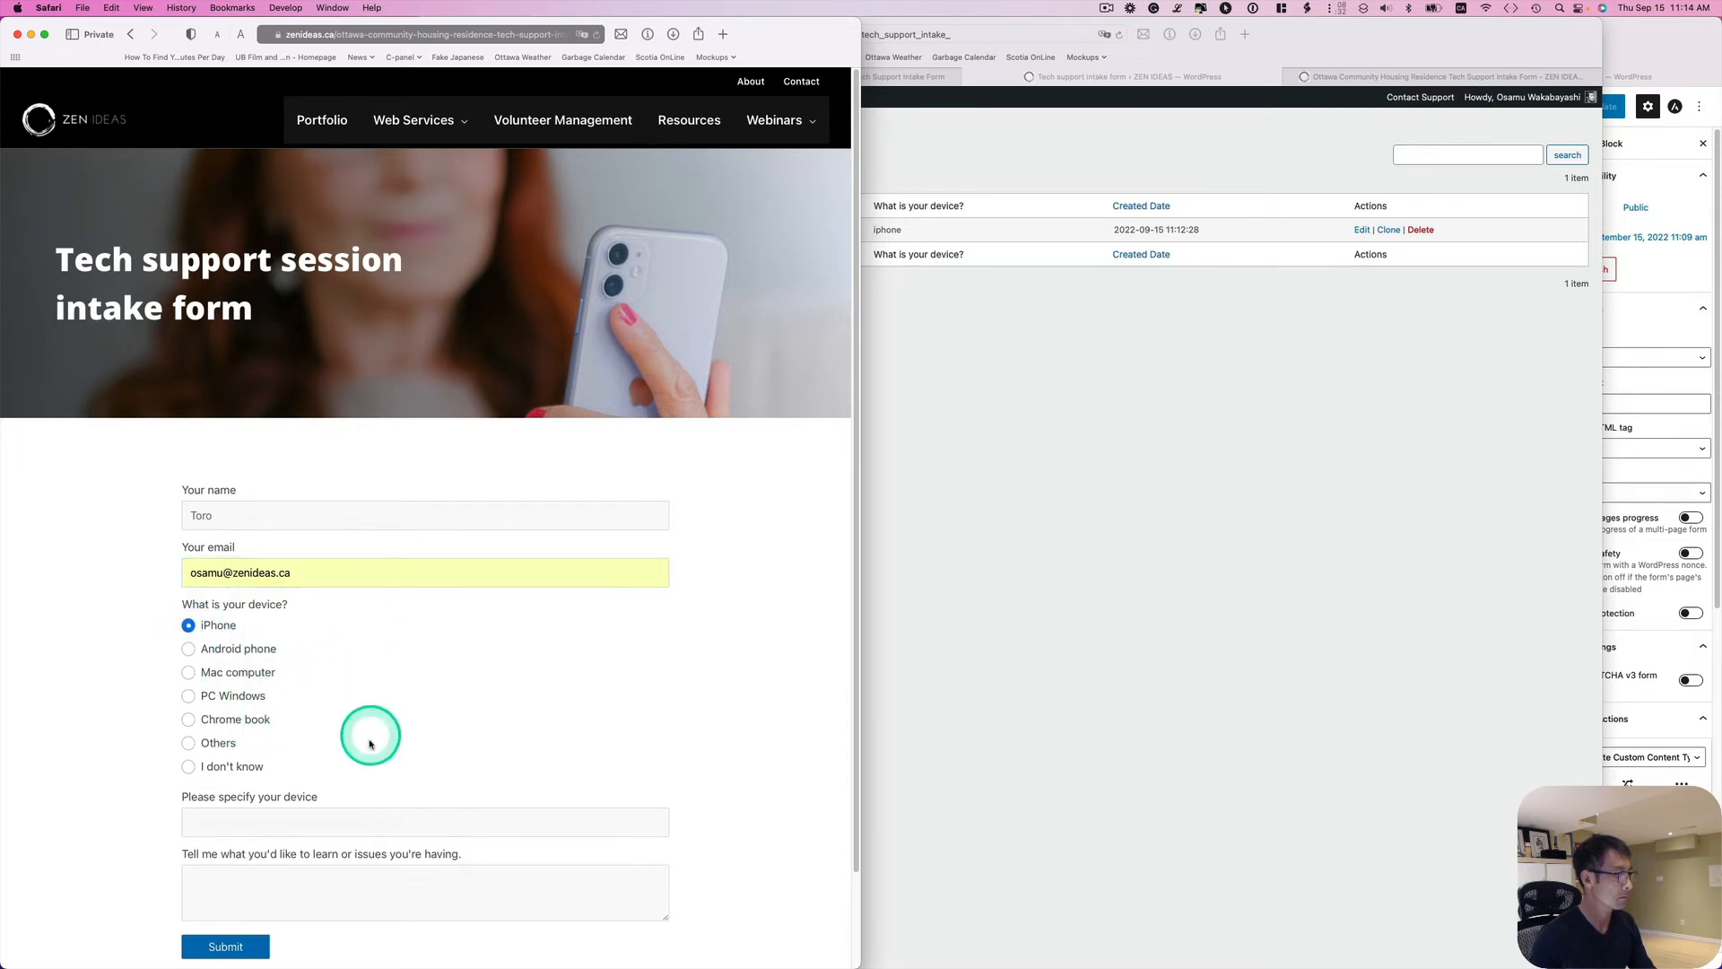
{"action": "scroll", "coordinate": [363, 734], "scroll_direction": "down", "scroll_amount": 2}
{"action": "left_click", "coordinate": [312, 713]}
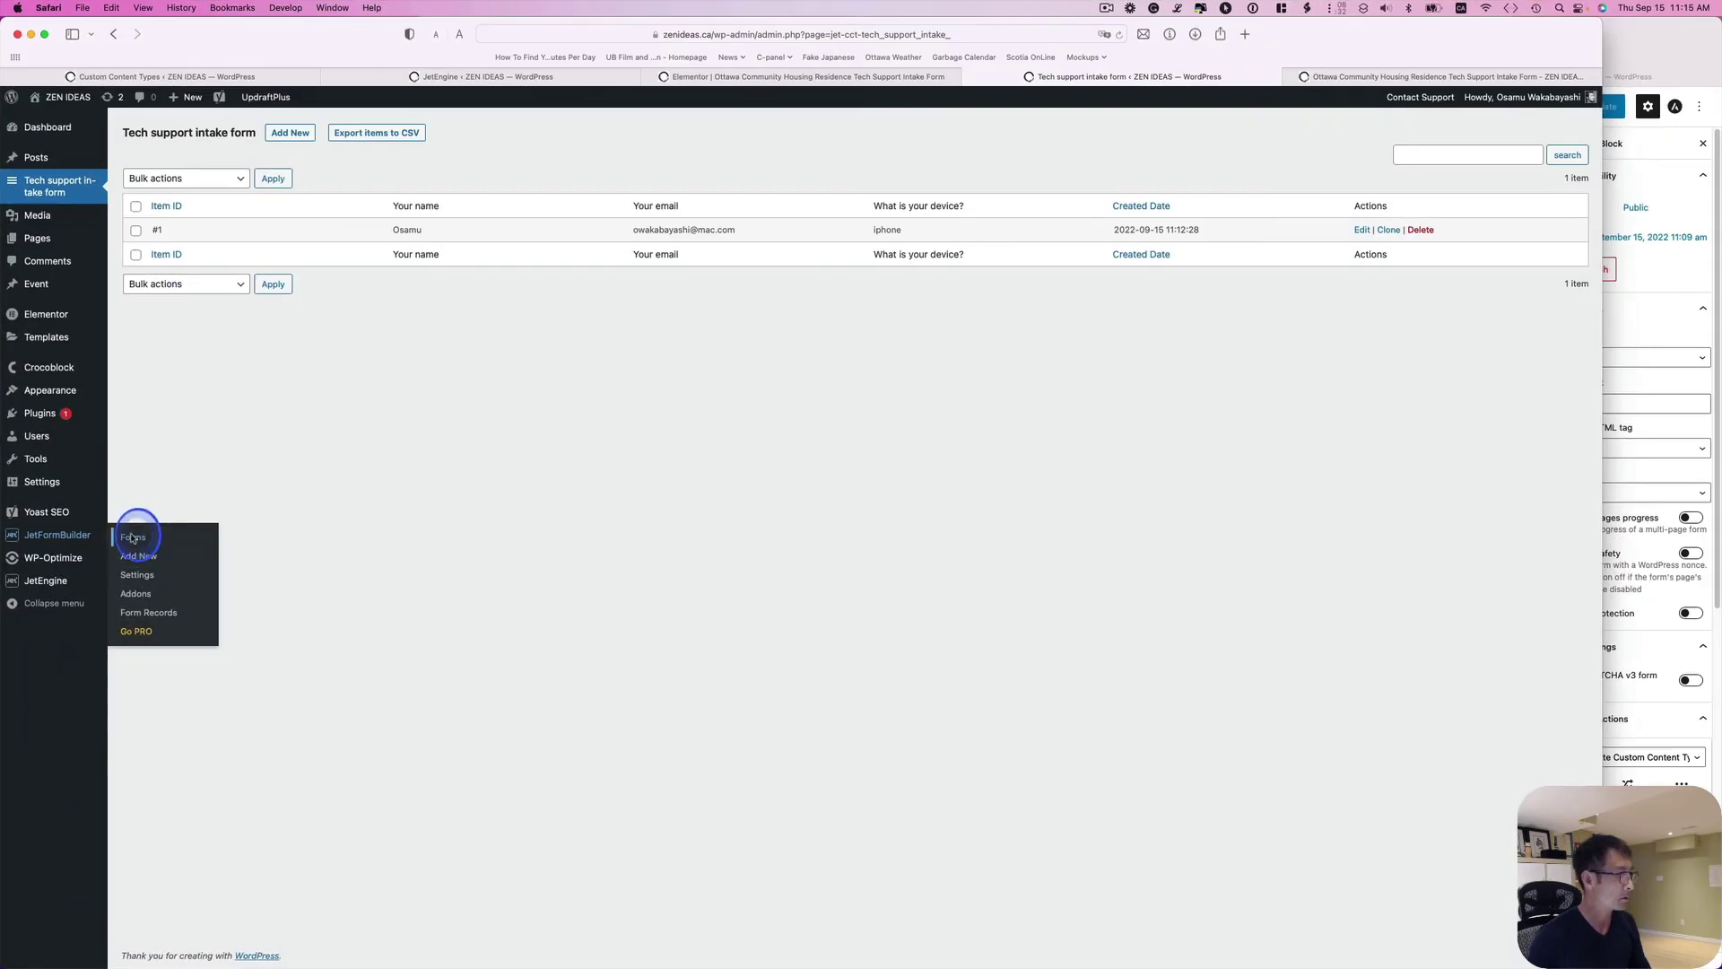
From JetFormBuilder's Forms list, edit the NEW Tech support intake form
{"action": "left_click", "coordinate": [134, 535]}
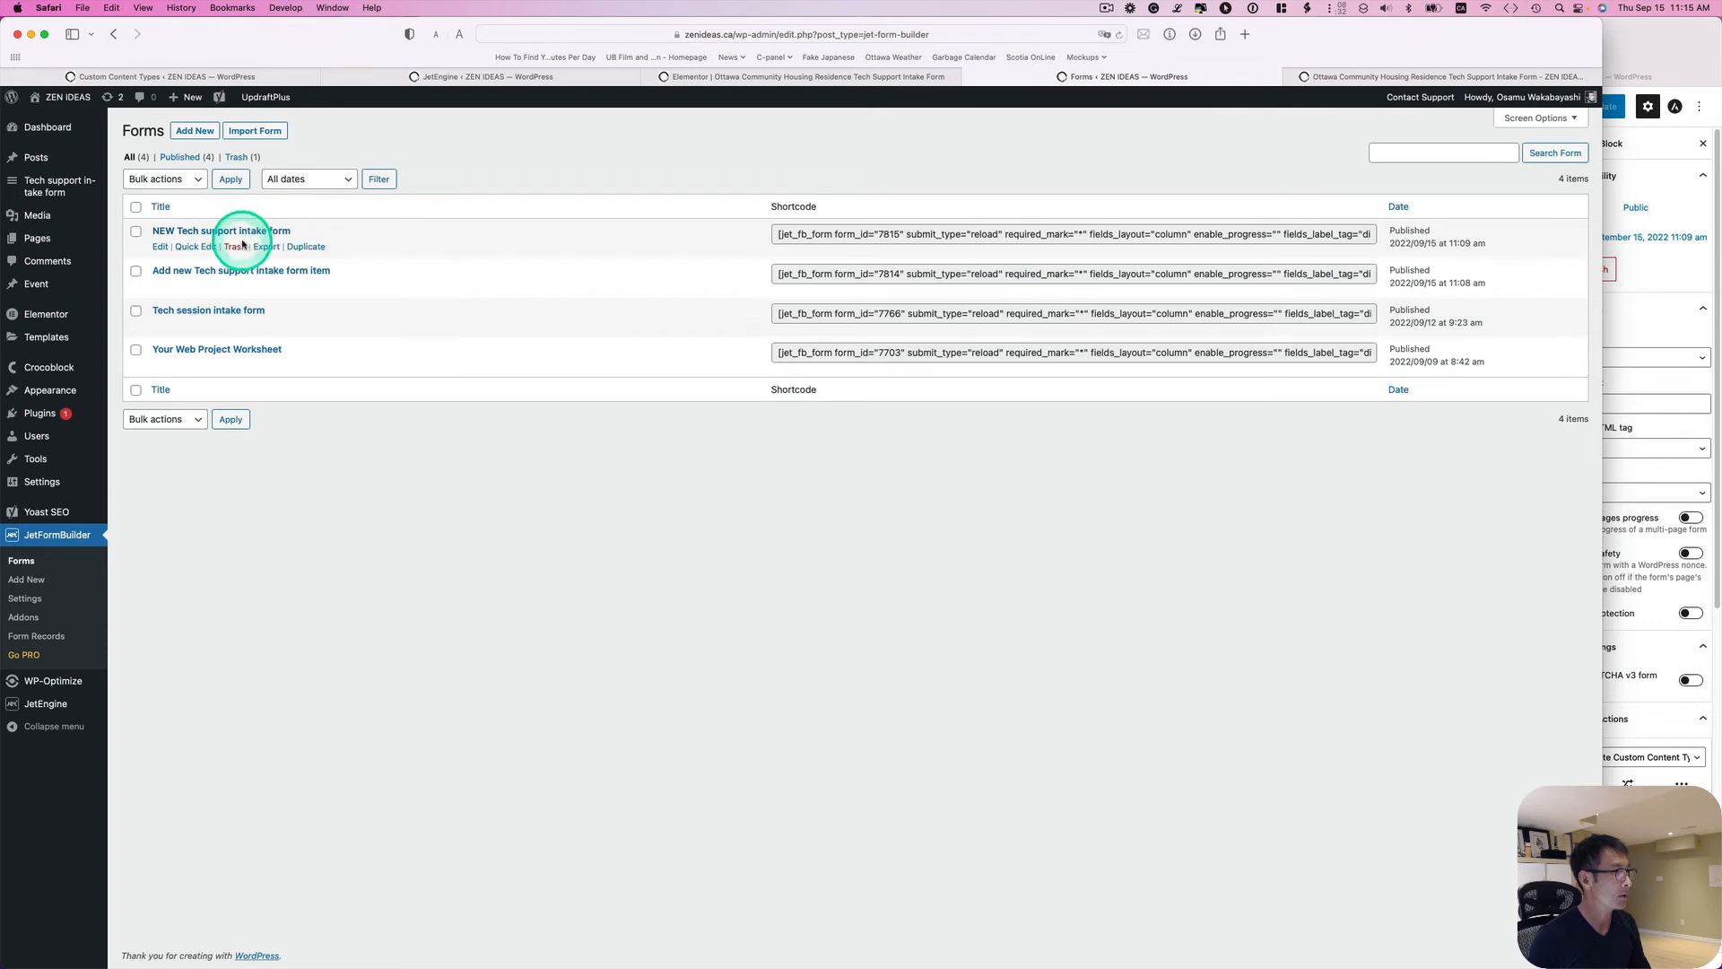
{"action": "left_click", "coordinate": [160, 247]}
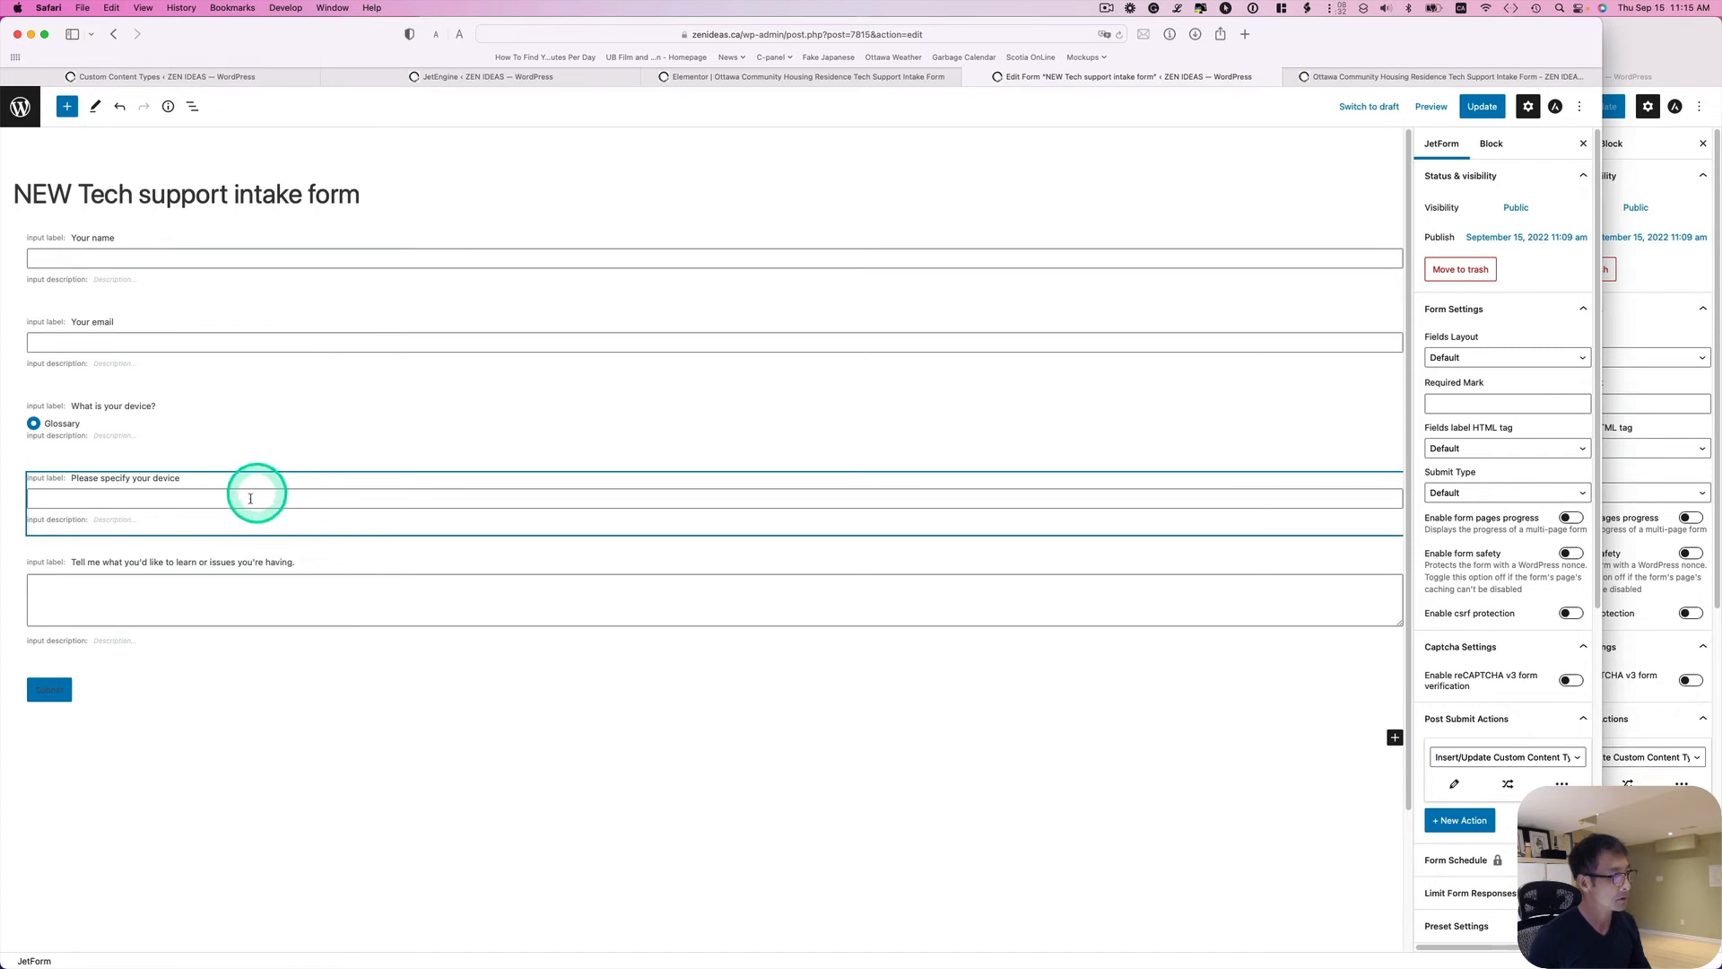
Insert an empty Conditional Block below the Please specify your device field
{"action": "left_click", "coordinate": [67, 108]}
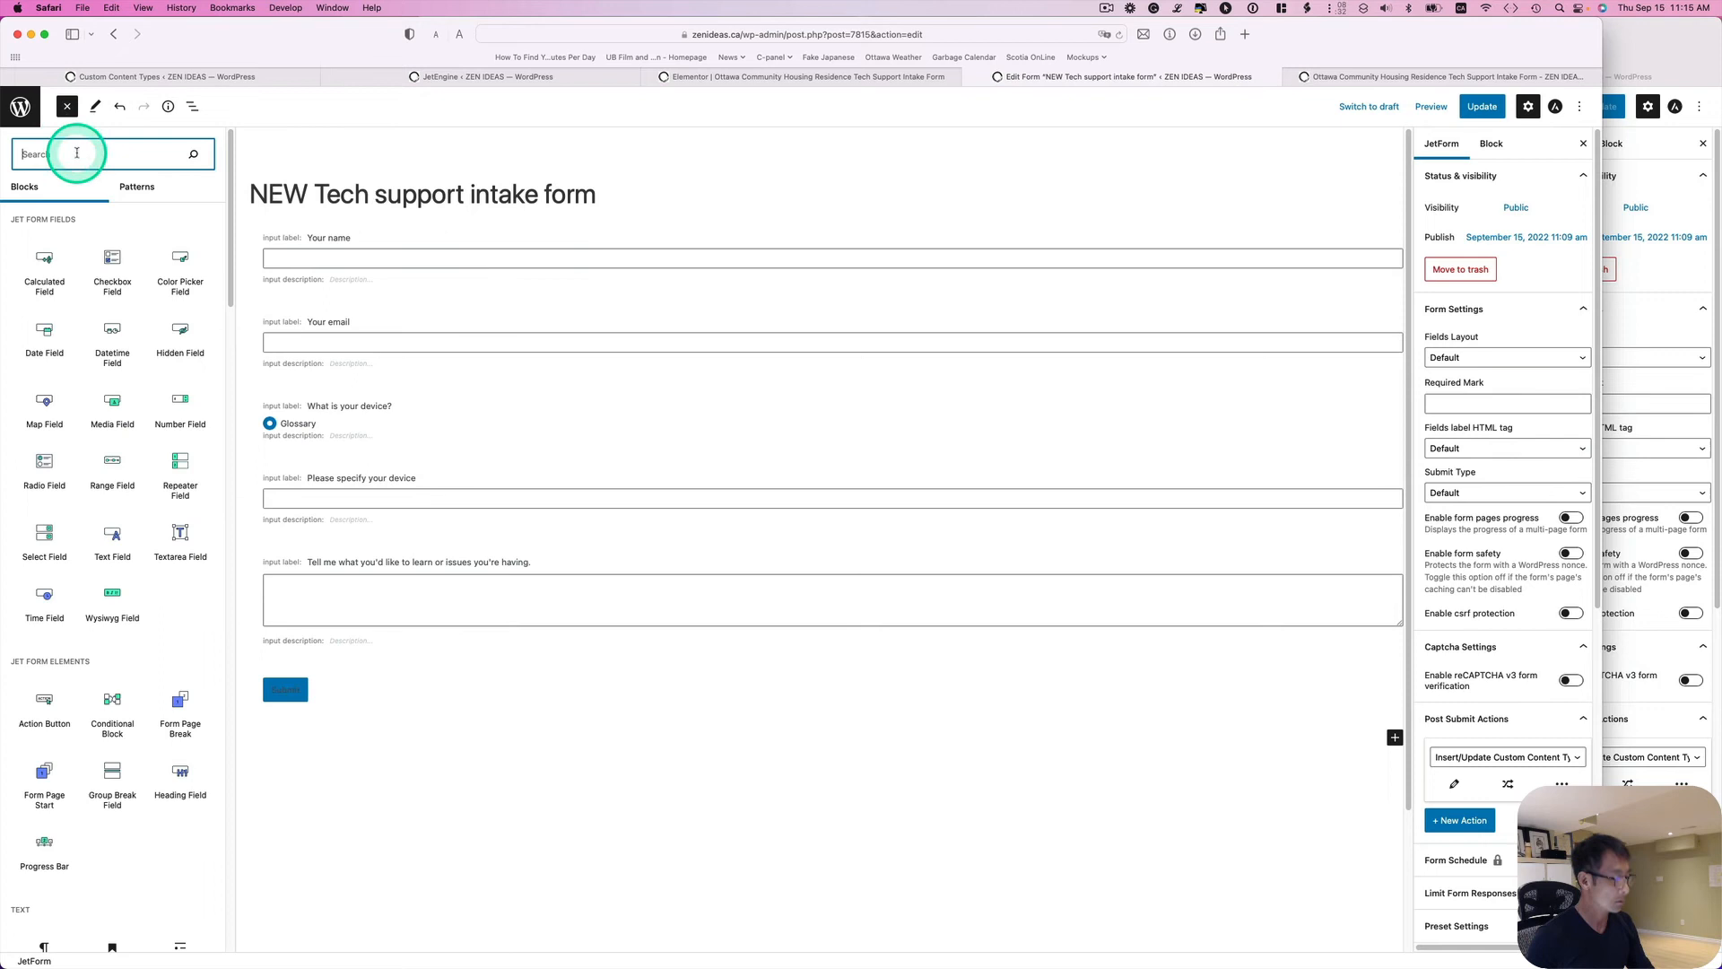
{"action": "type", "text": "cond"}
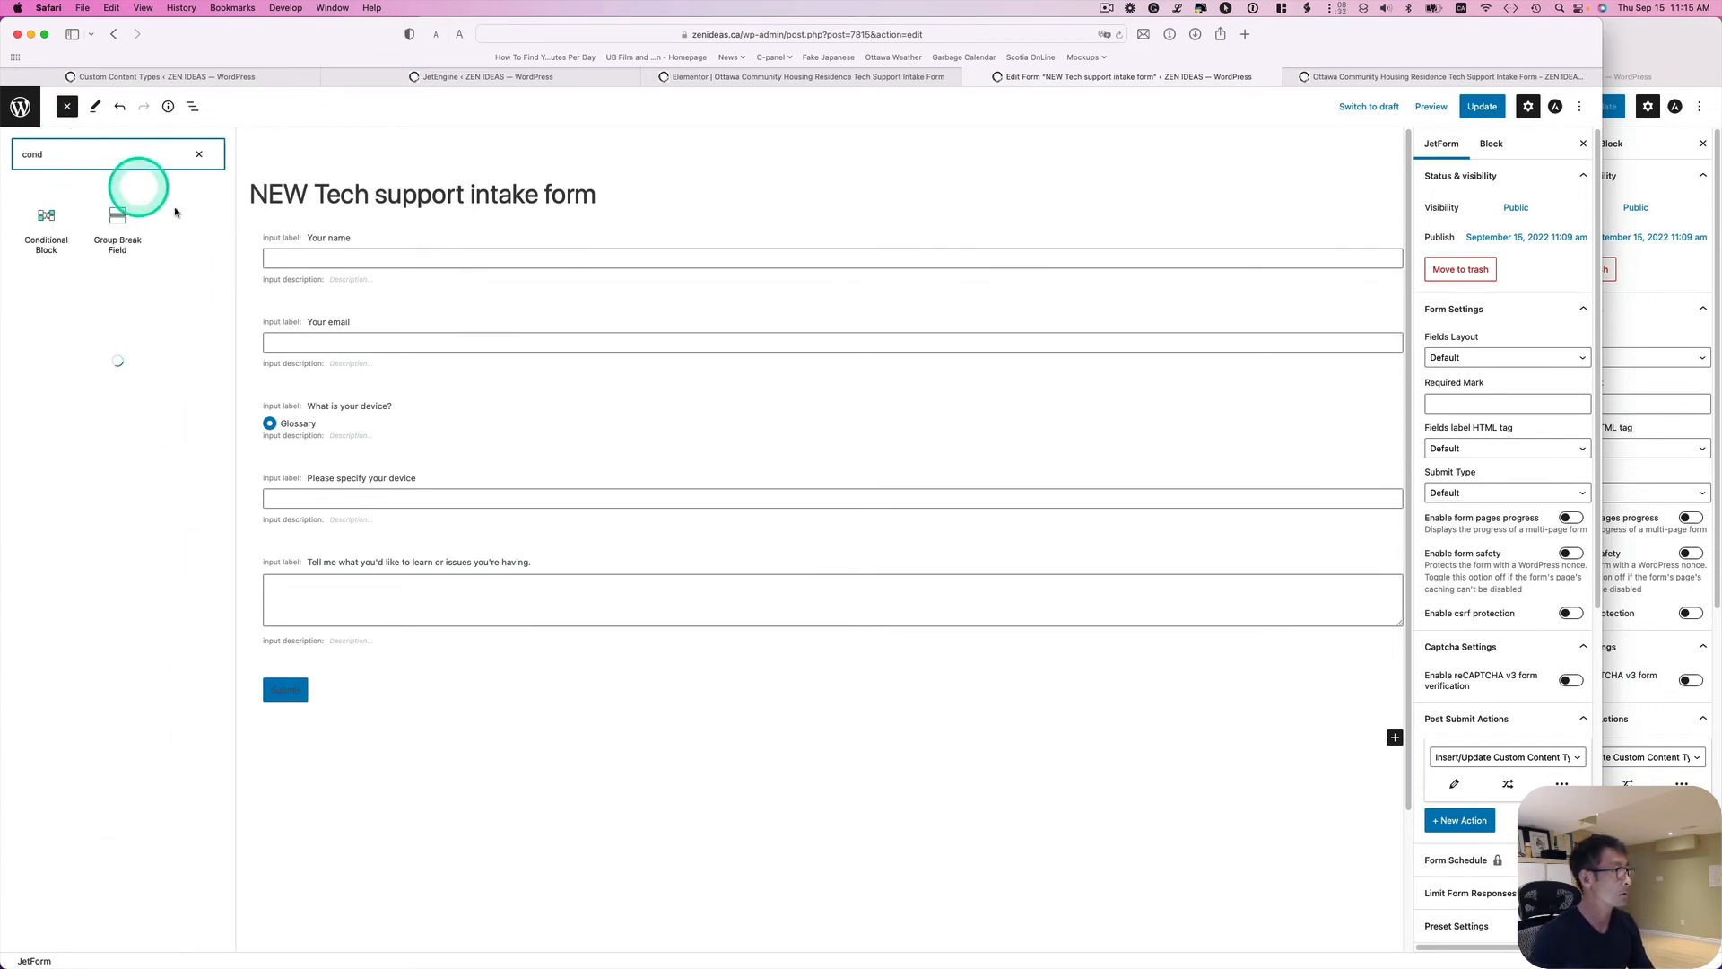
{"action": "left_click_drag", "start_coordinate": [47, 215], "coordinate": [259, 473]}
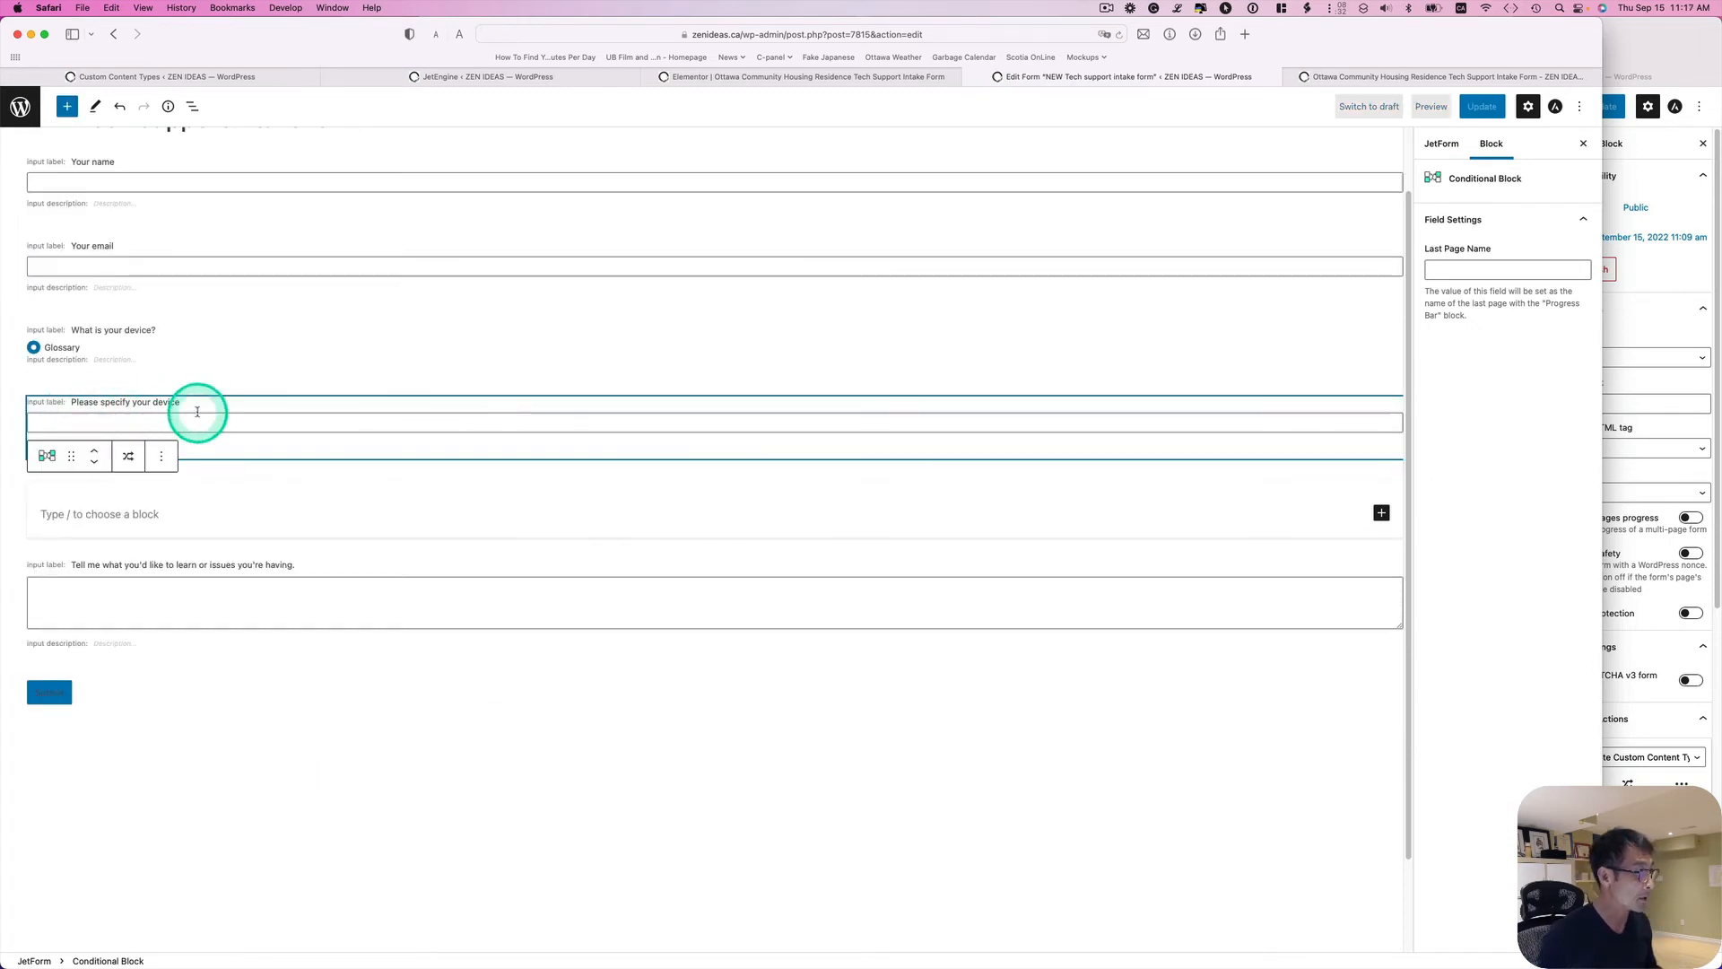
{"action": "left_click", "coordinate": [116, 511]}
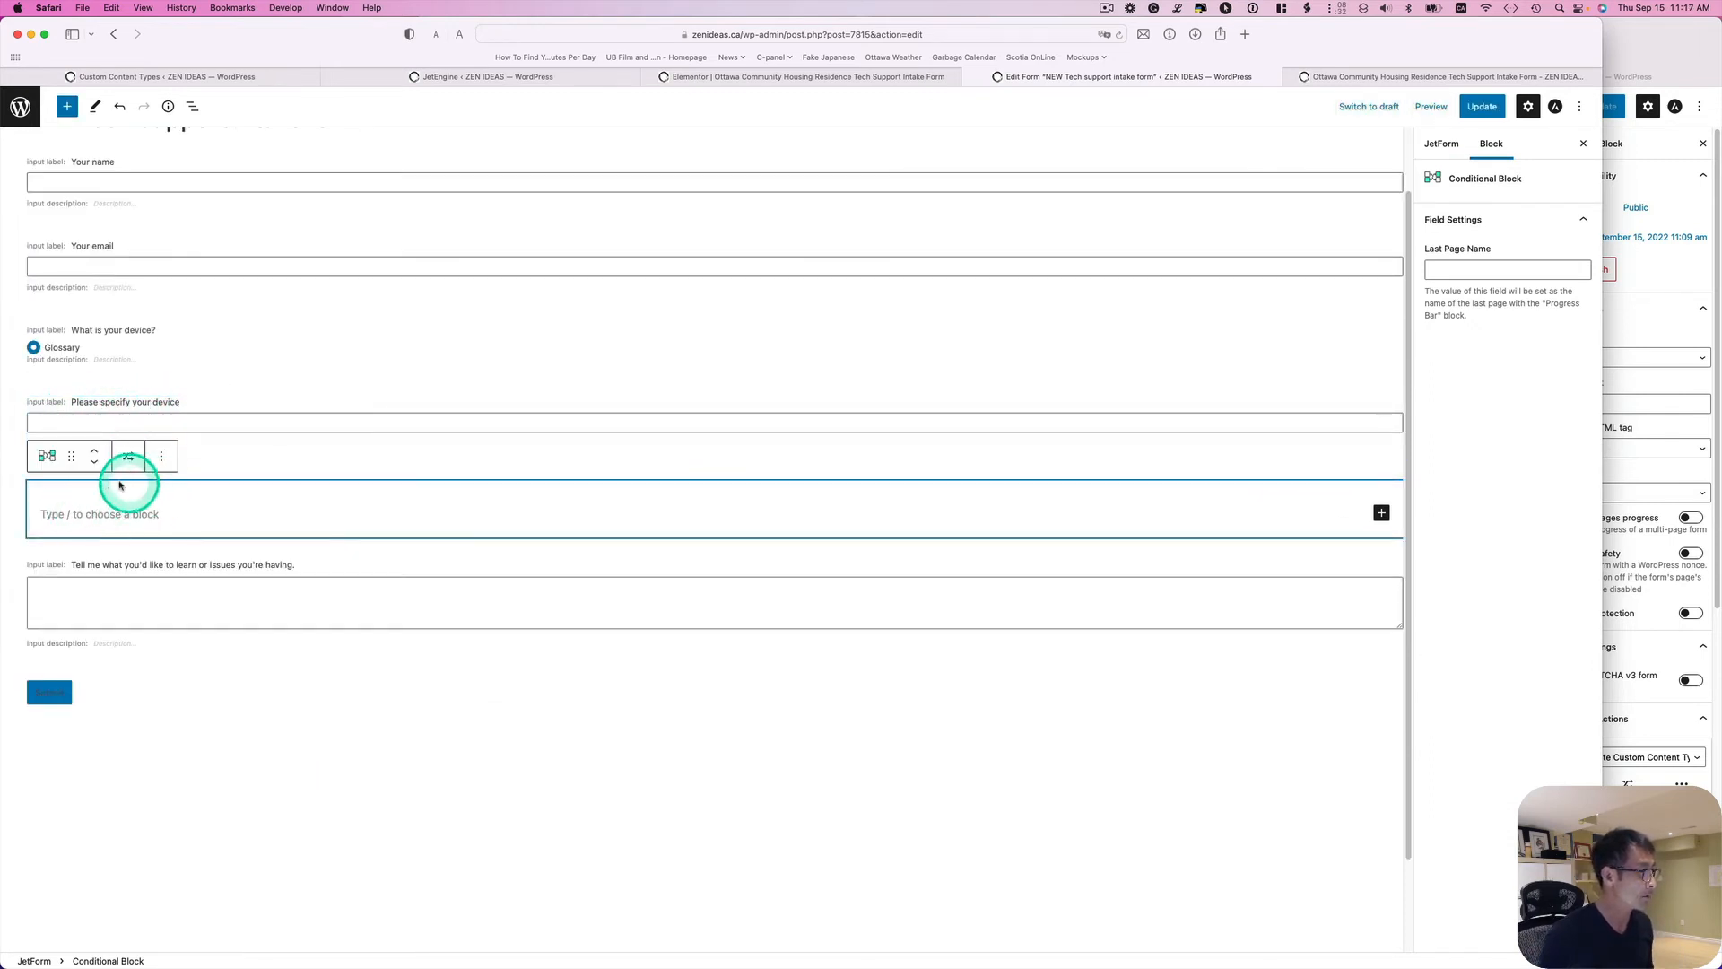
{"action": "left_click", "coordinate": [532, 421]}
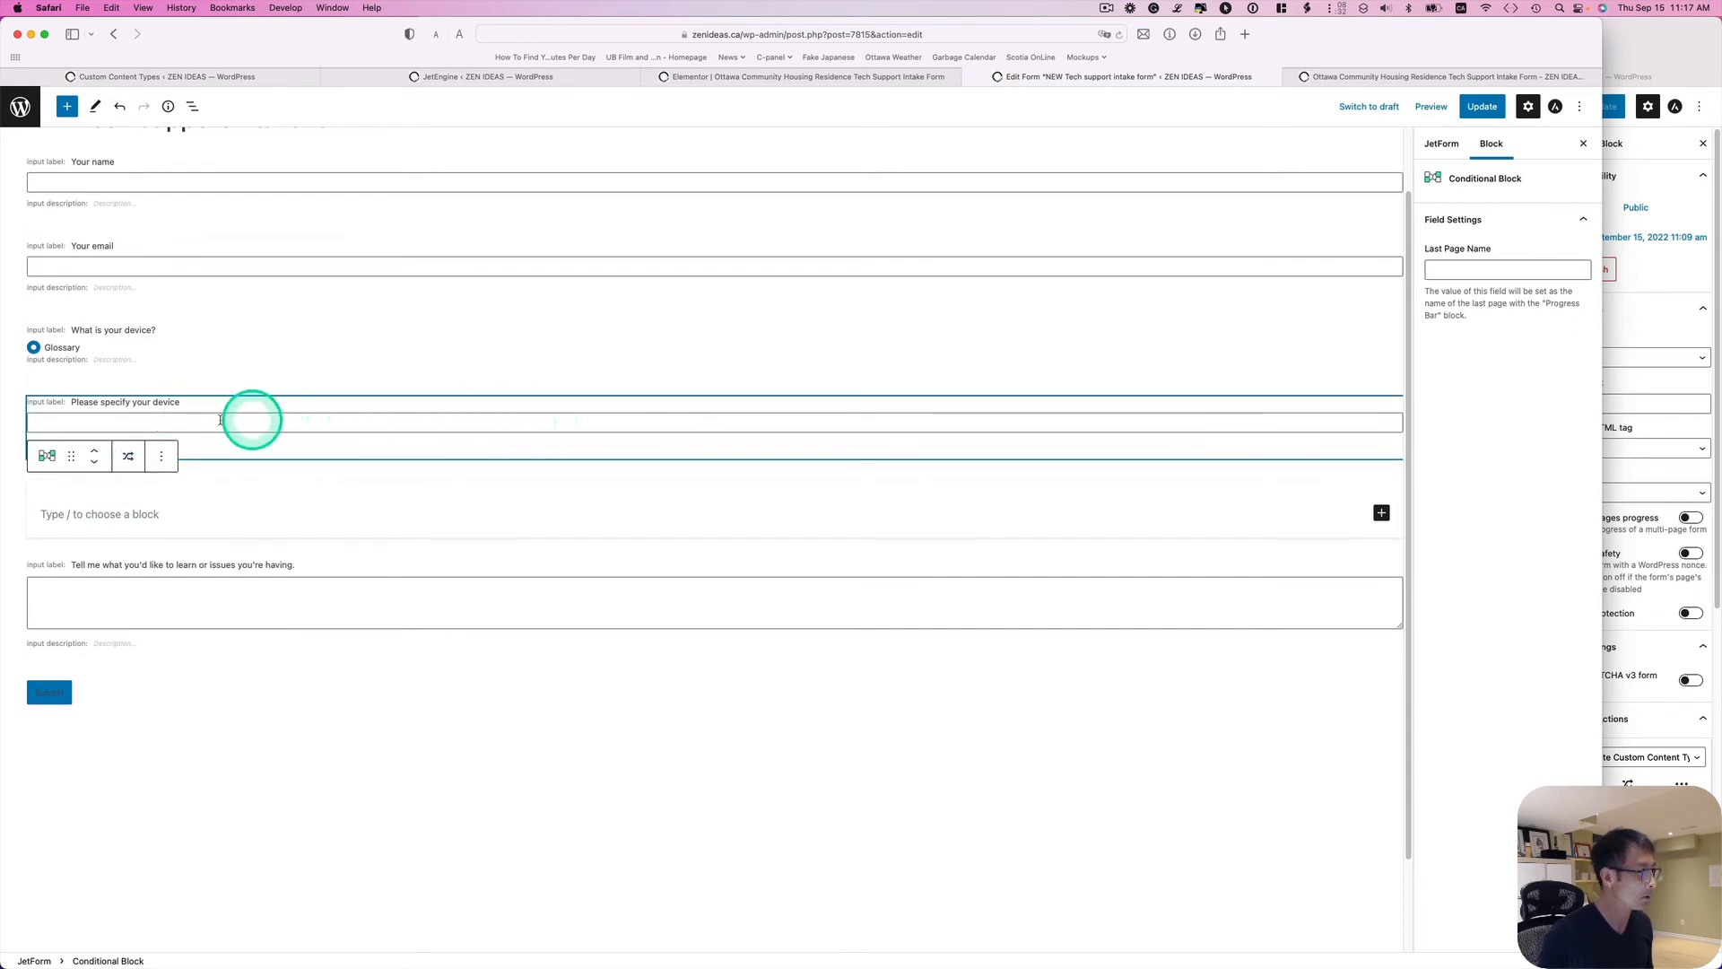
{"action": "left_click", "coordinate": [276, 513]}
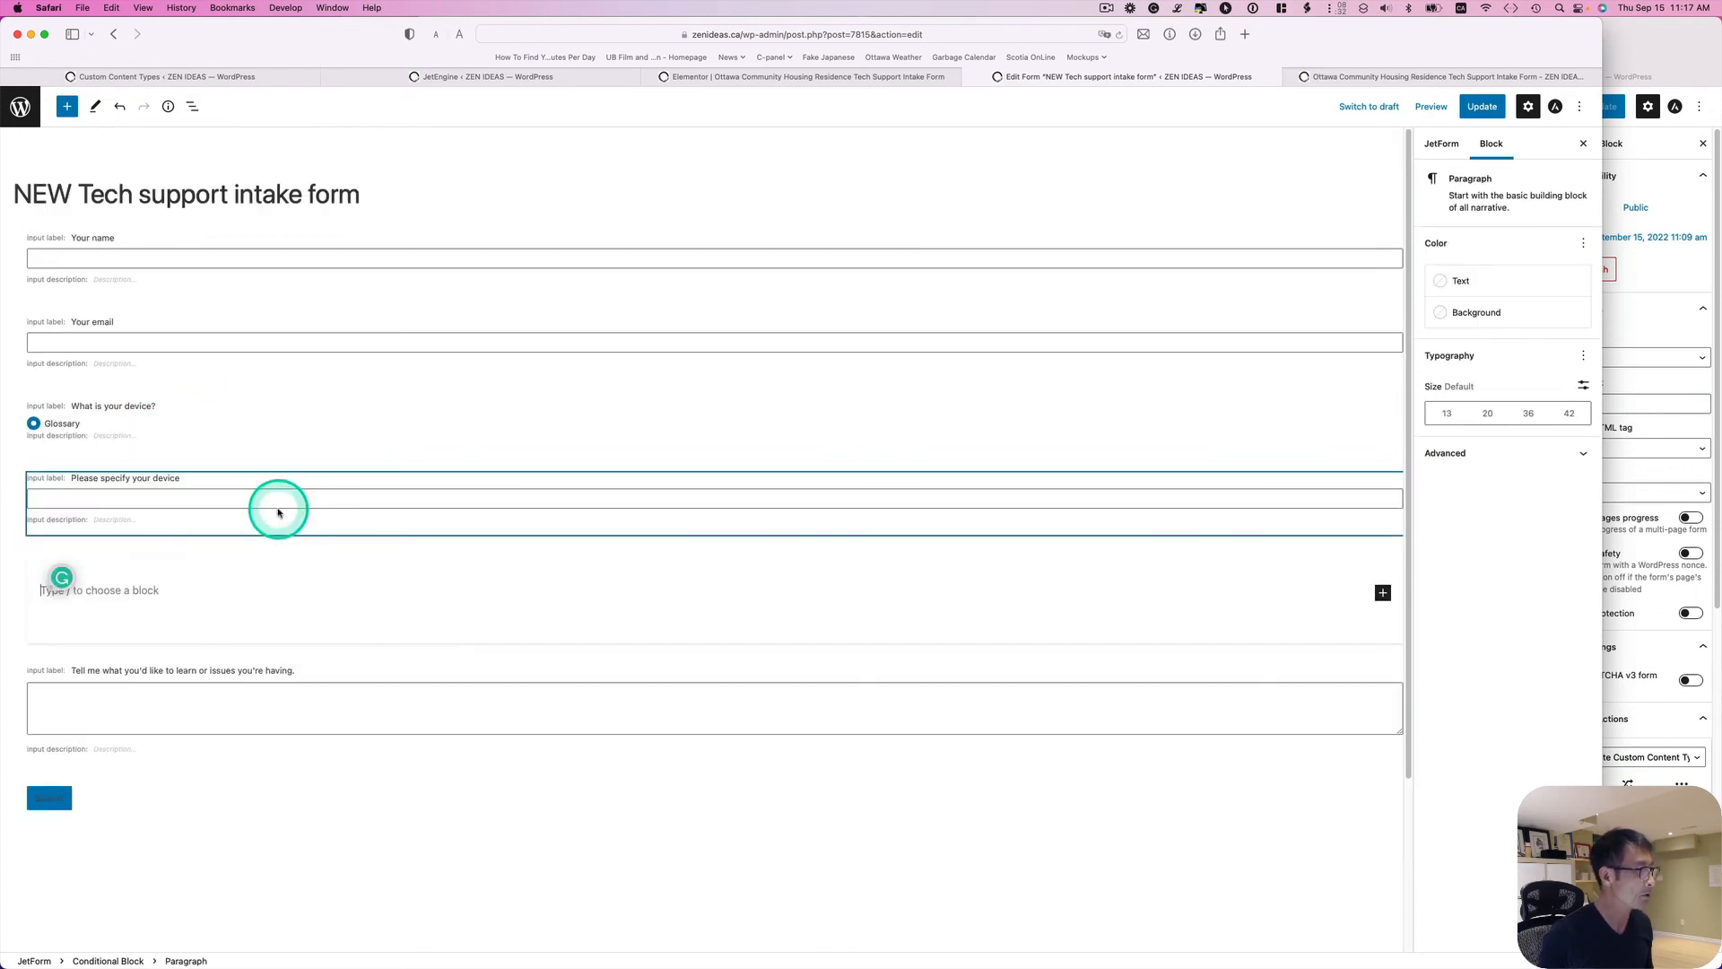
{"action": "type", "text": "Te"}
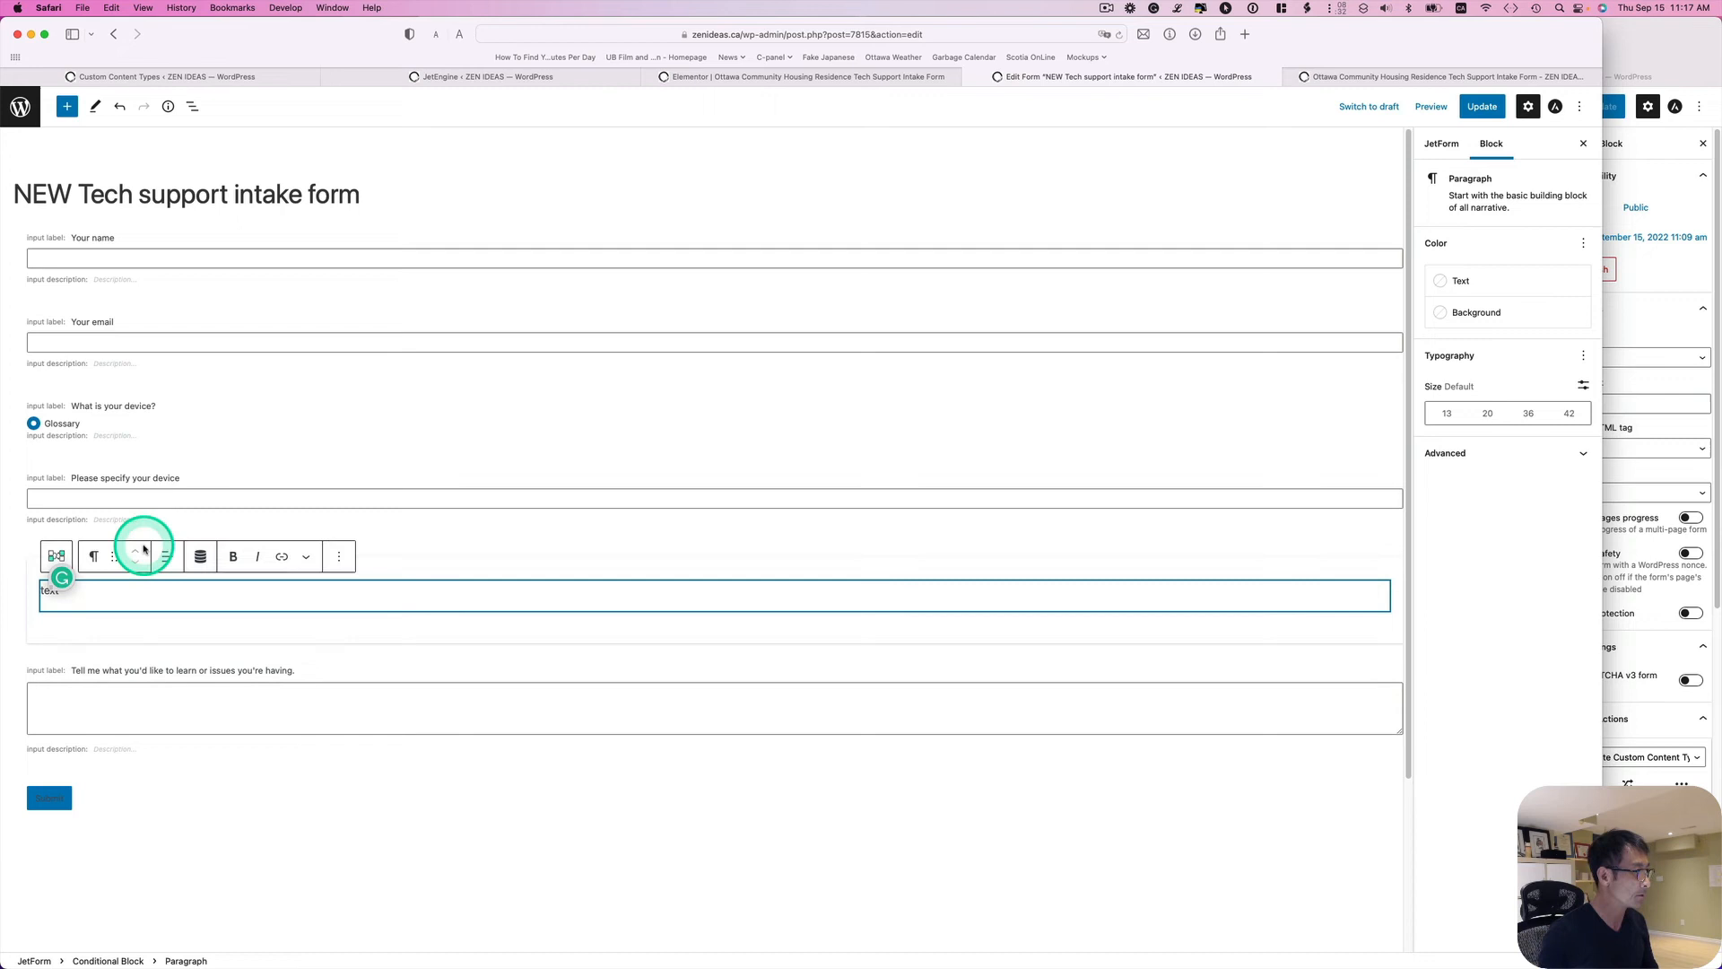
{"action": "key", "text": "BackSpace"}
{"action": "key", "text": "BackSpace"}
{"action": "key", "text": "BackSpace"}
Add a Text Field inside the conditional block labelled Please specify your device
{"action": "left_click", "coordinate": [1382, 589]}
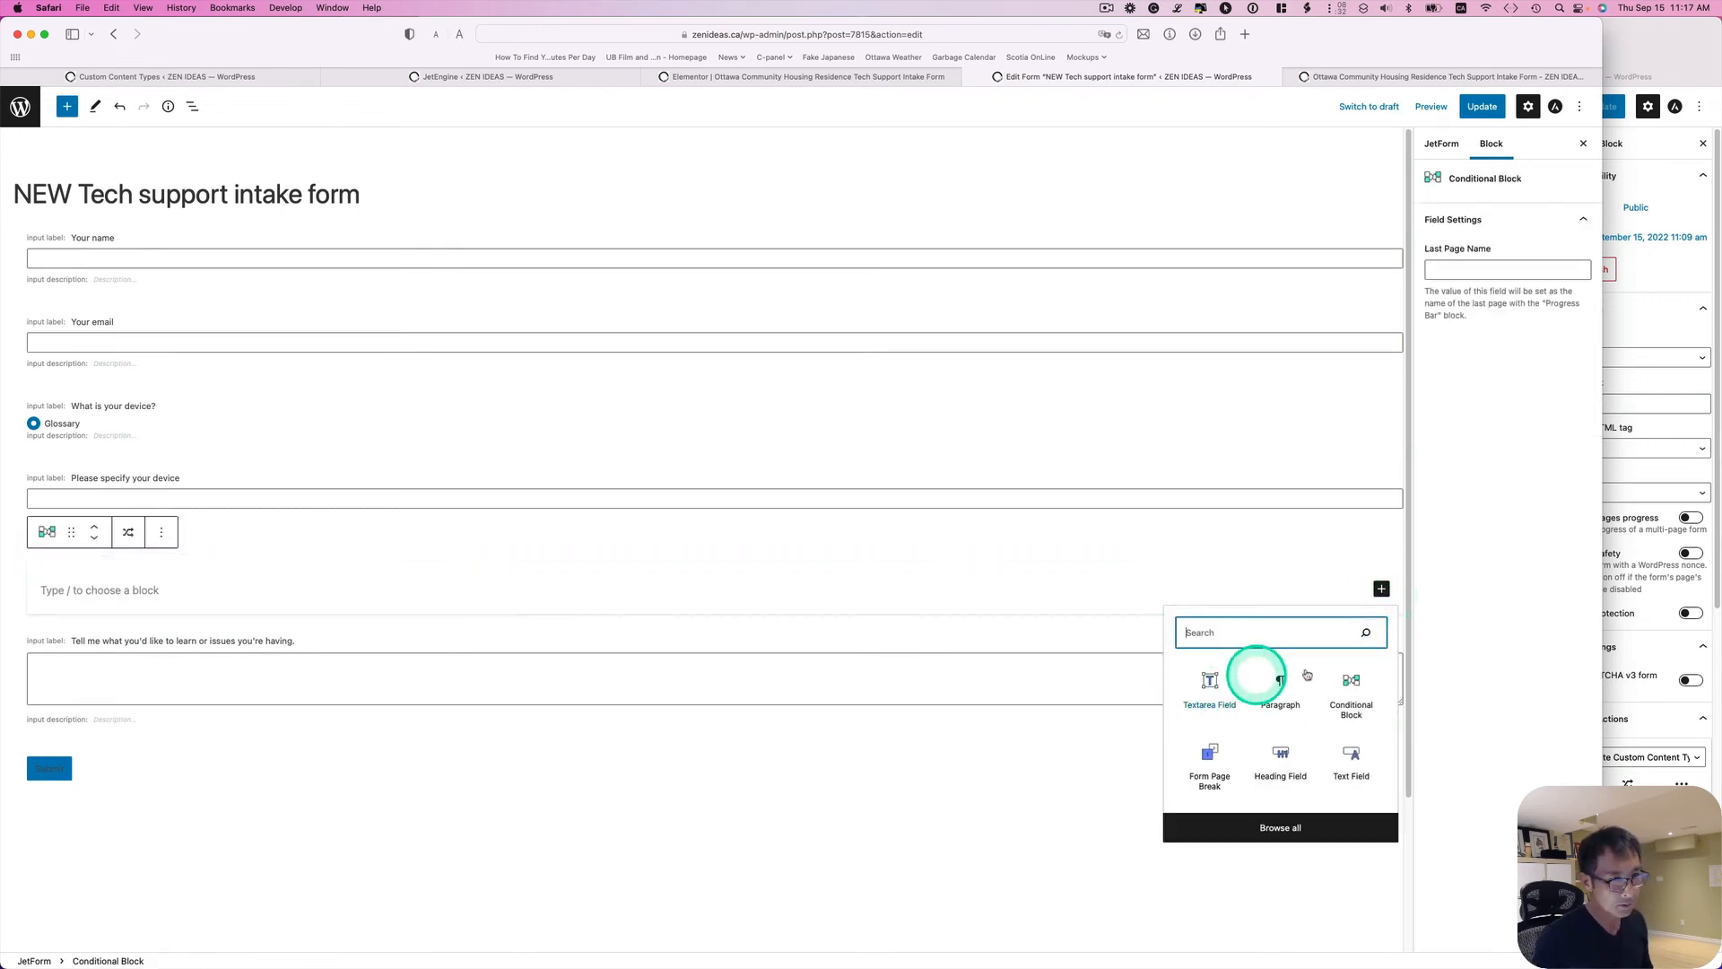
{"action": "left_click", "coordinate": [1351, 762]}
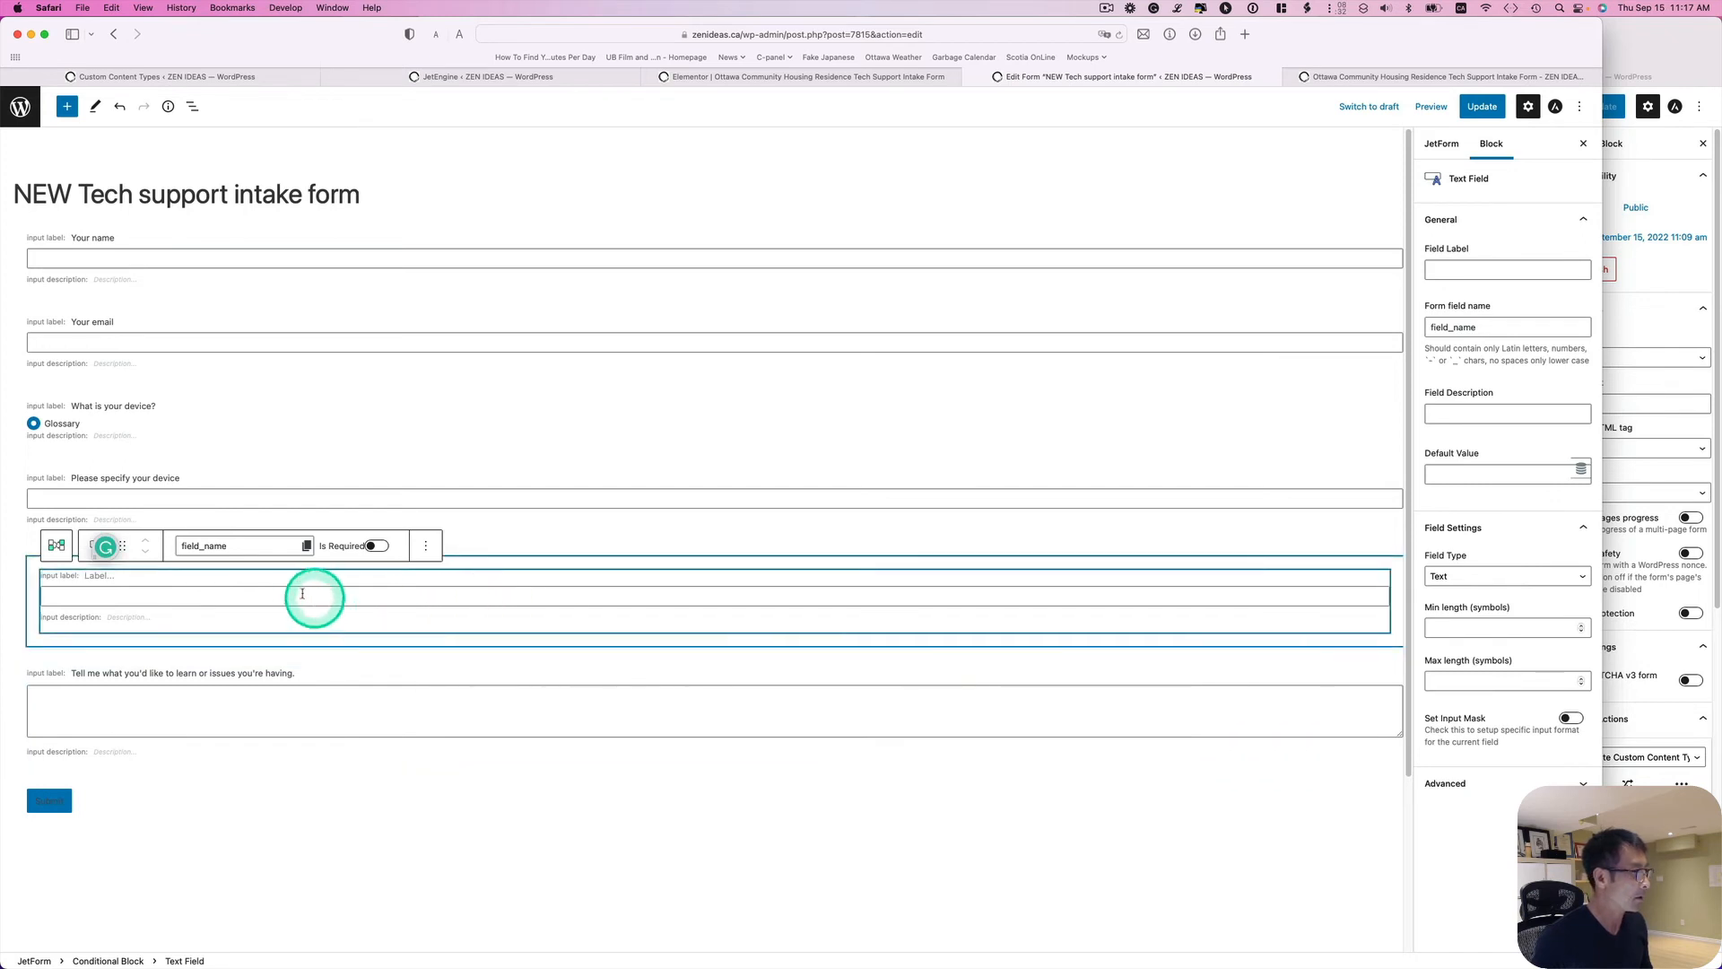
{"action": "left_click", "coordinate": [163, 474]}
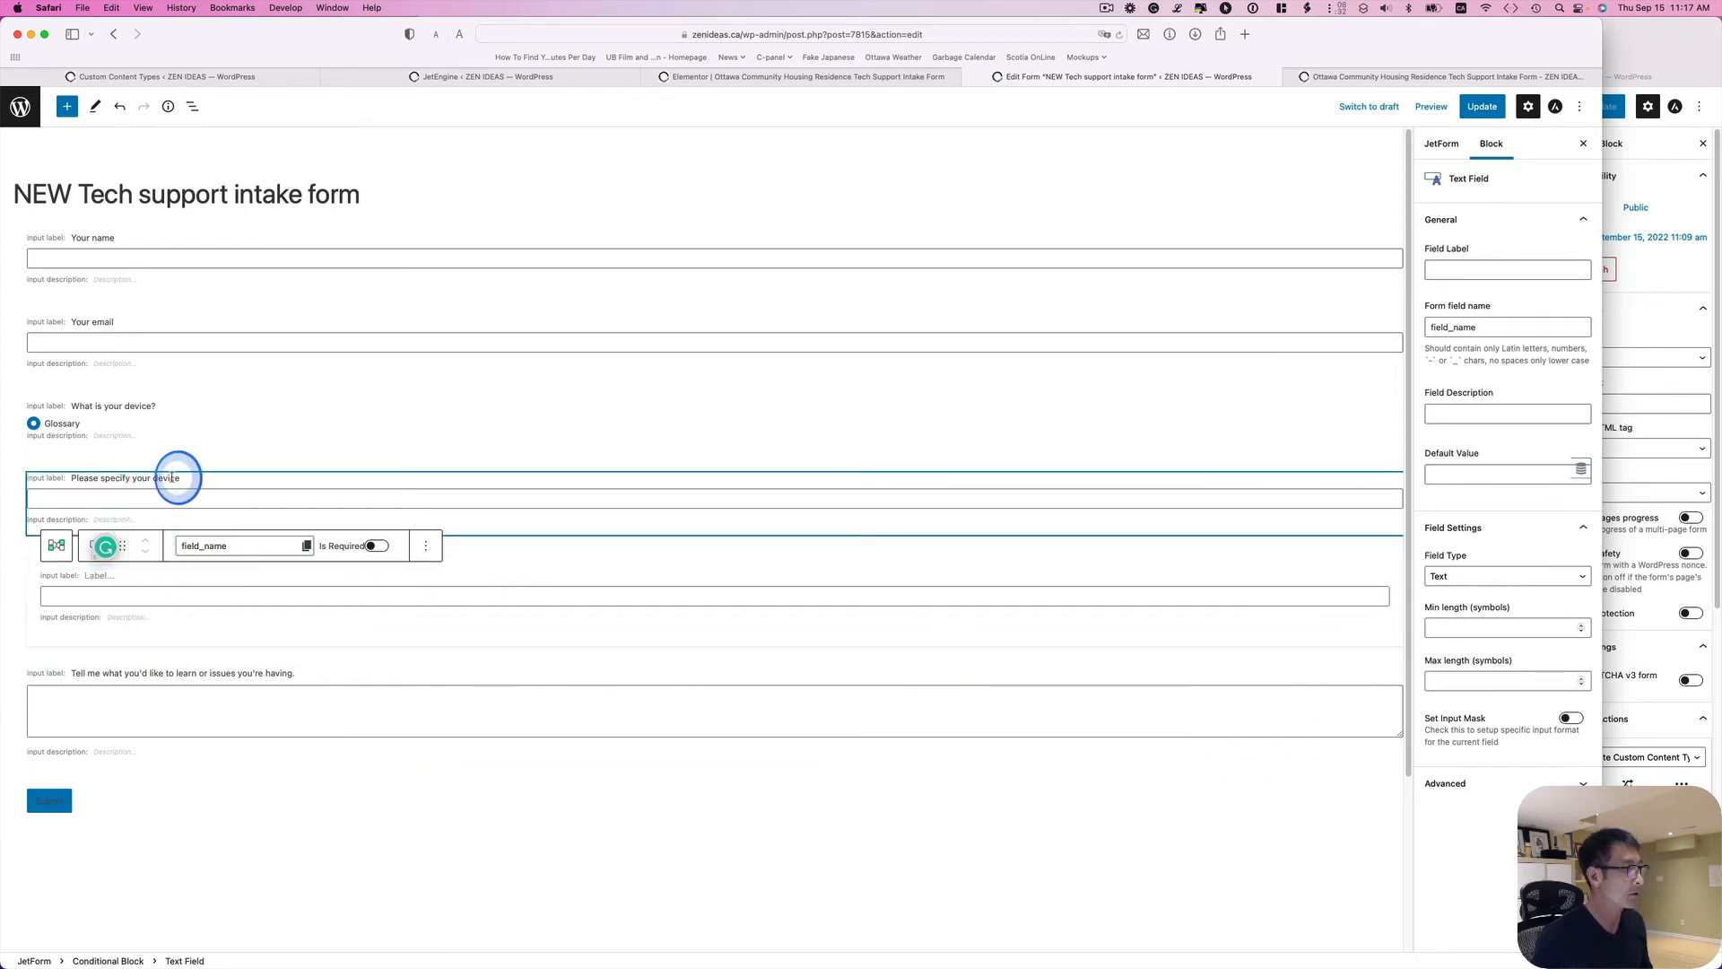
{"action": "double_click", "coordinate": [1486, 269]}
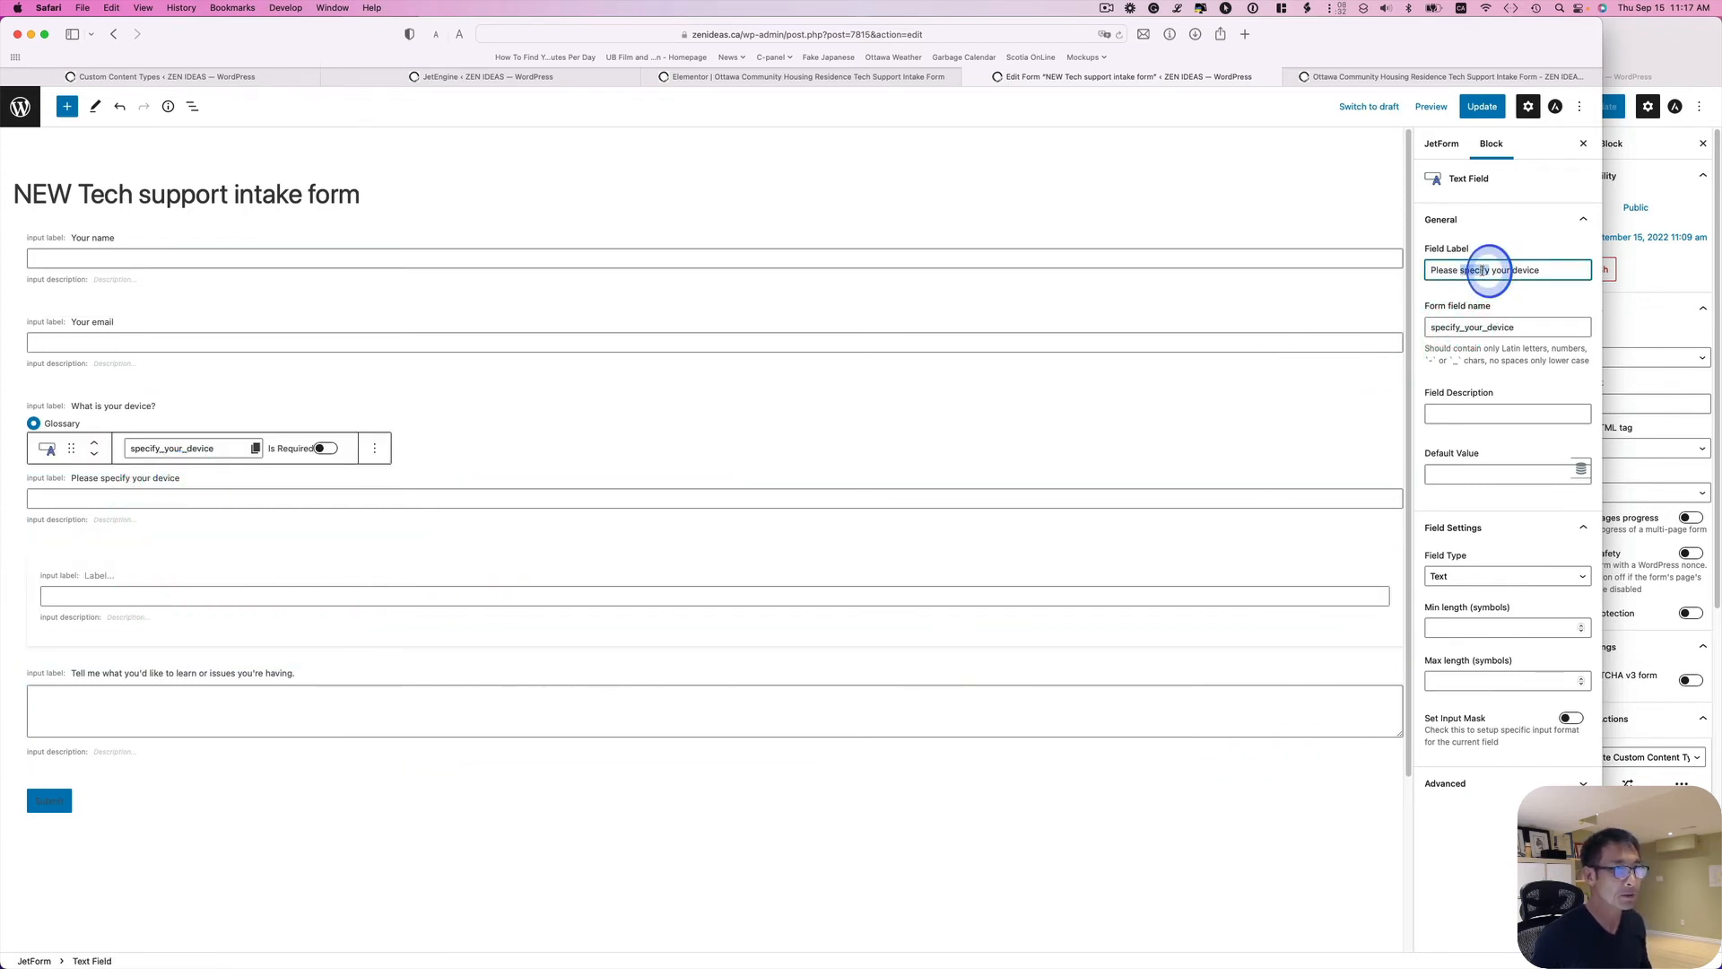
{"action": "left_click", "coordinate": [94, 577]}
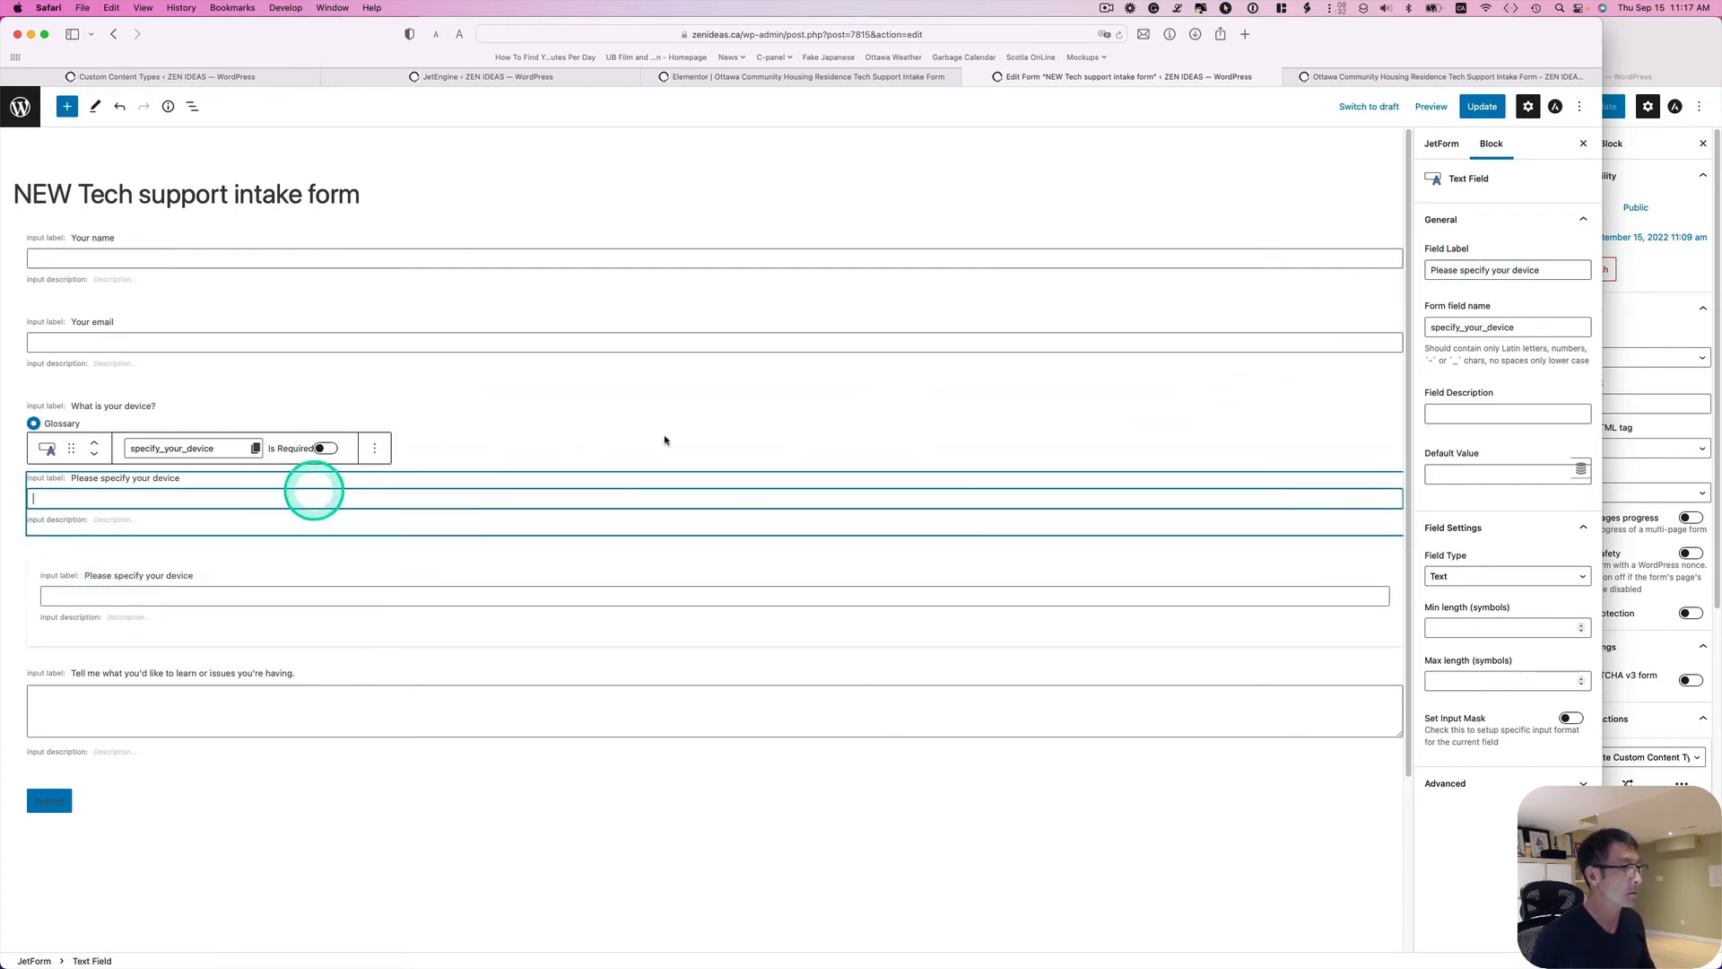
Set the block to Show This Field If What Is Your Device? is Equal to a value
{"action": "left_click", "coordinate": [128, 531]}
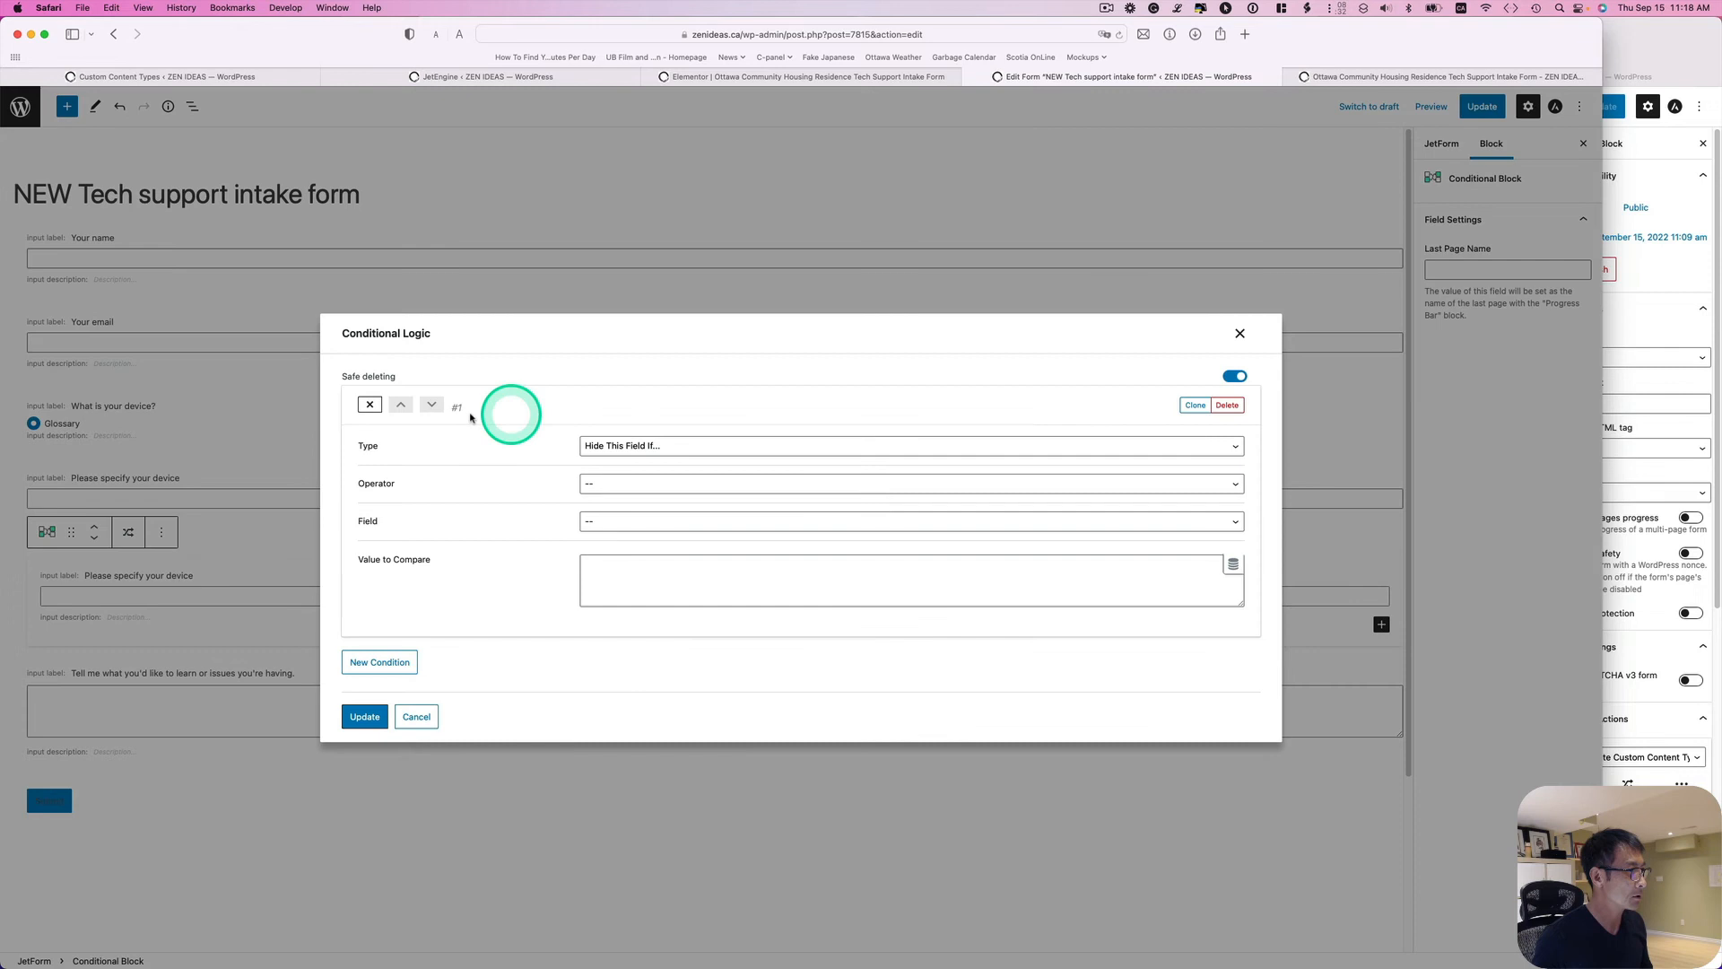
{"action": "left_click", "coordinate": [625, 446]}
{"action": "left_click", "coordinate": [680, 484]}
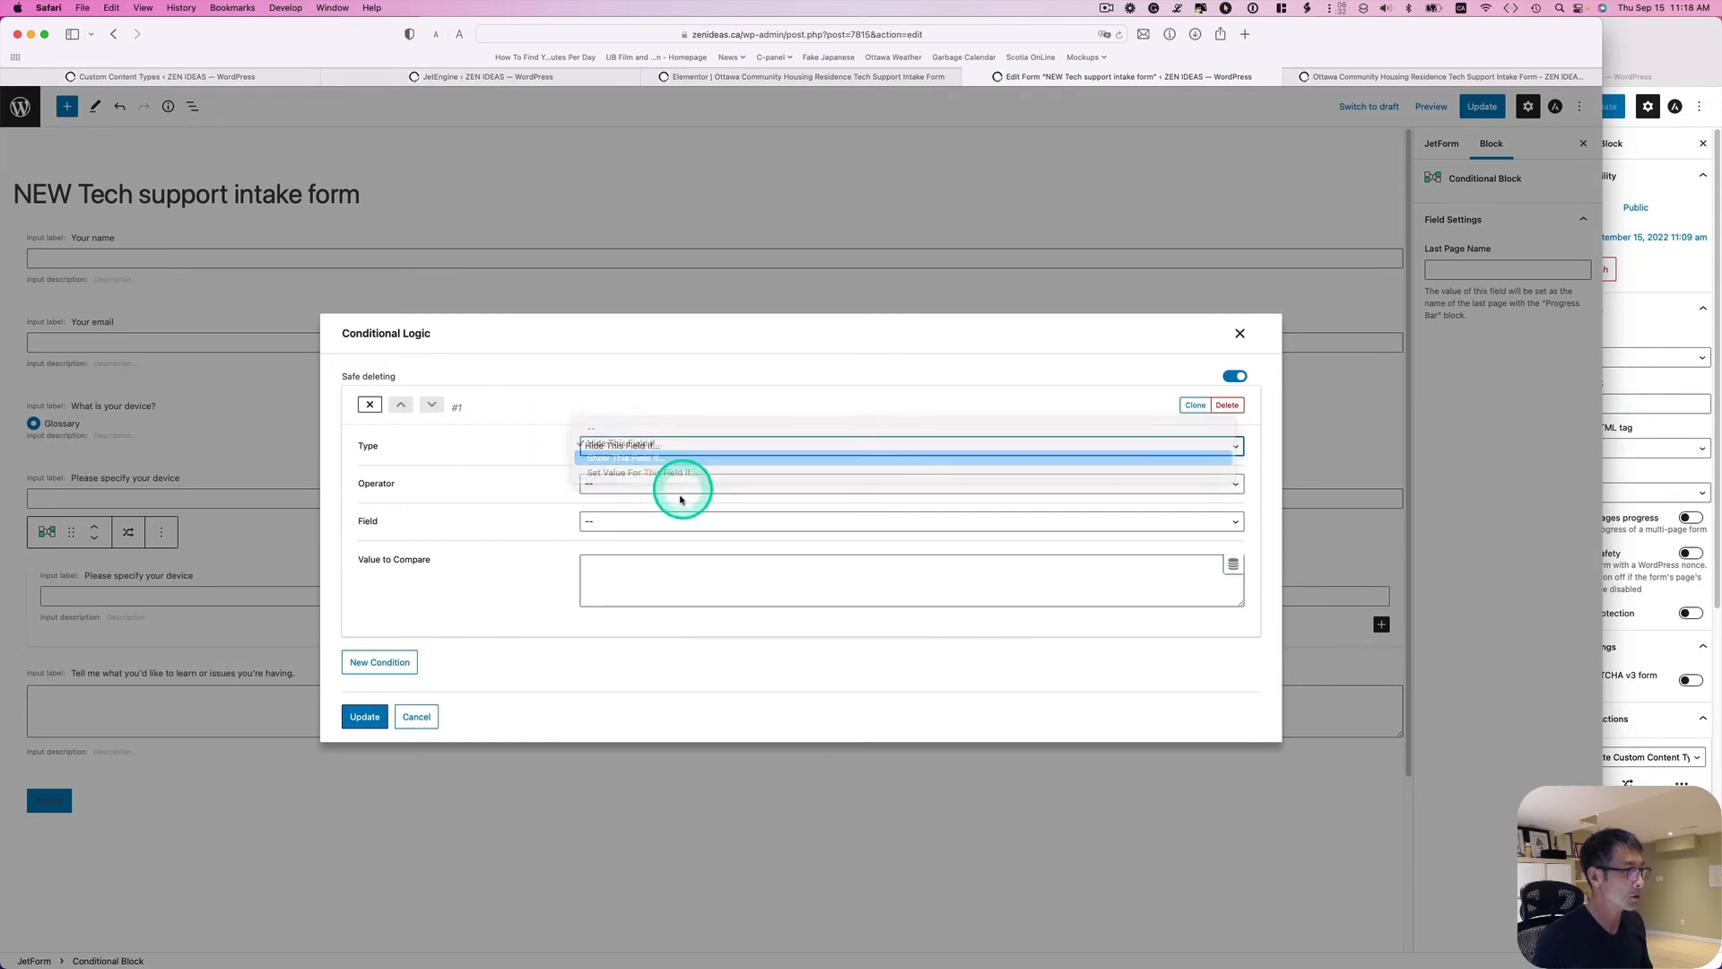
{"action": "left_click", "coordinate": [617, 484]}
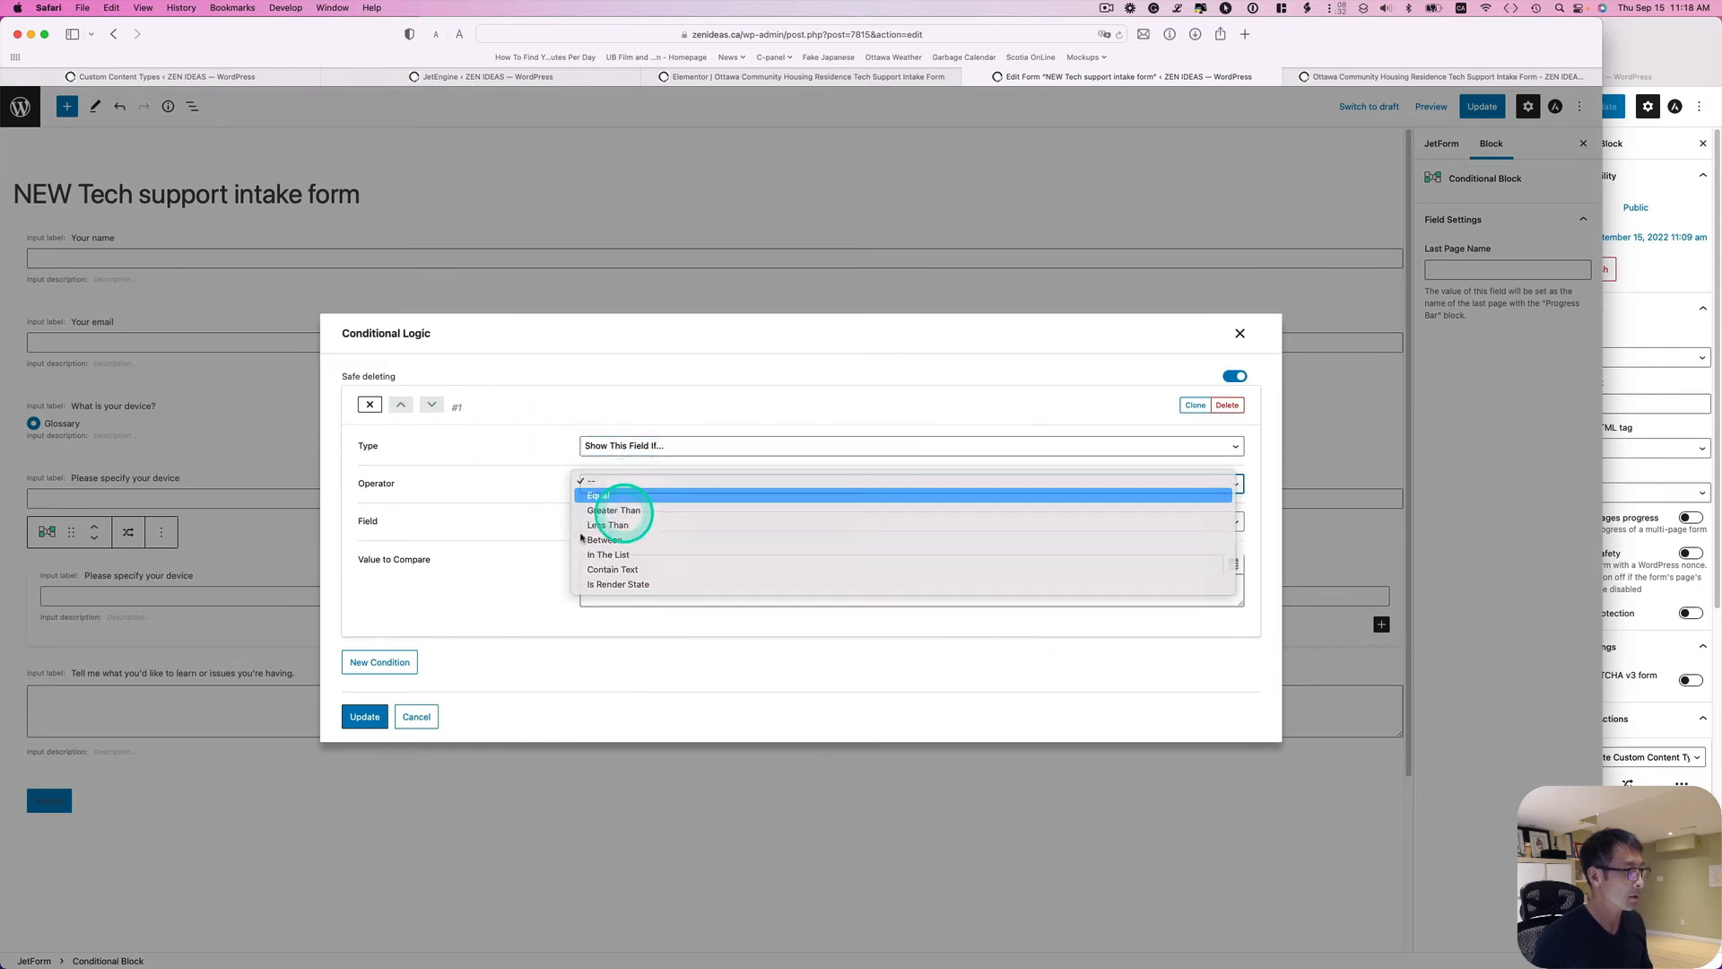
{"action": "left_click", "coordinate": [612, 502]}
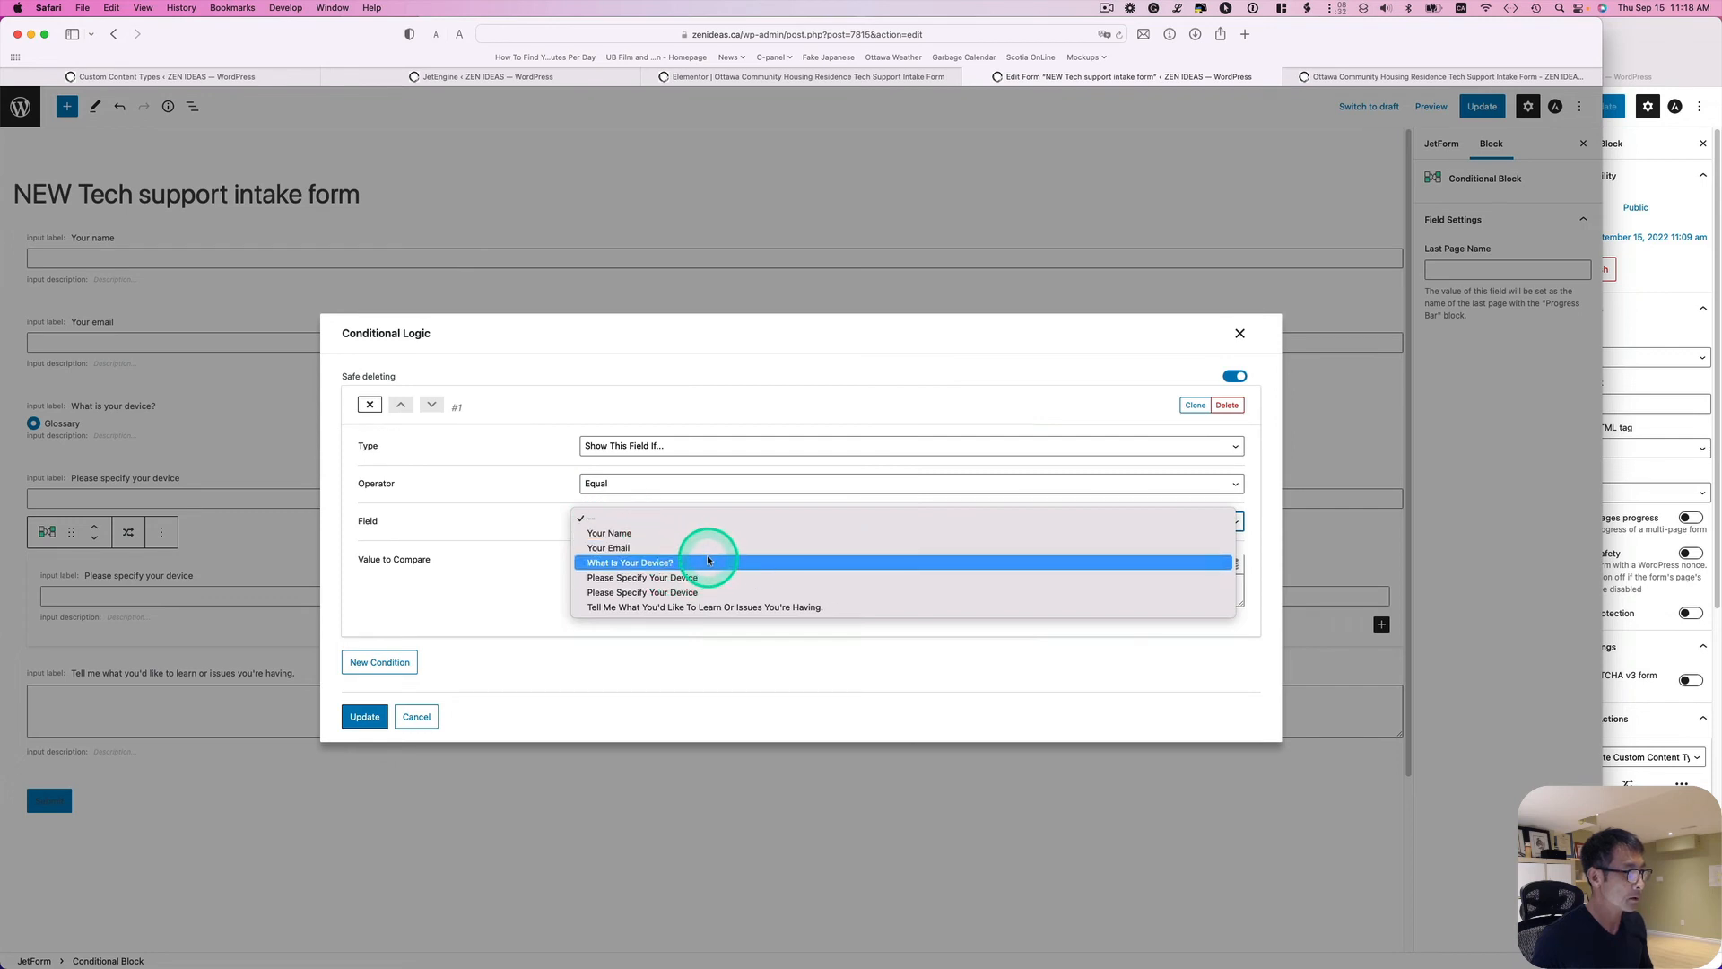
{"action": "left_click", "coordinate": [707, 561]}
{"action": "left_click", "coordinate": [620, 570]}
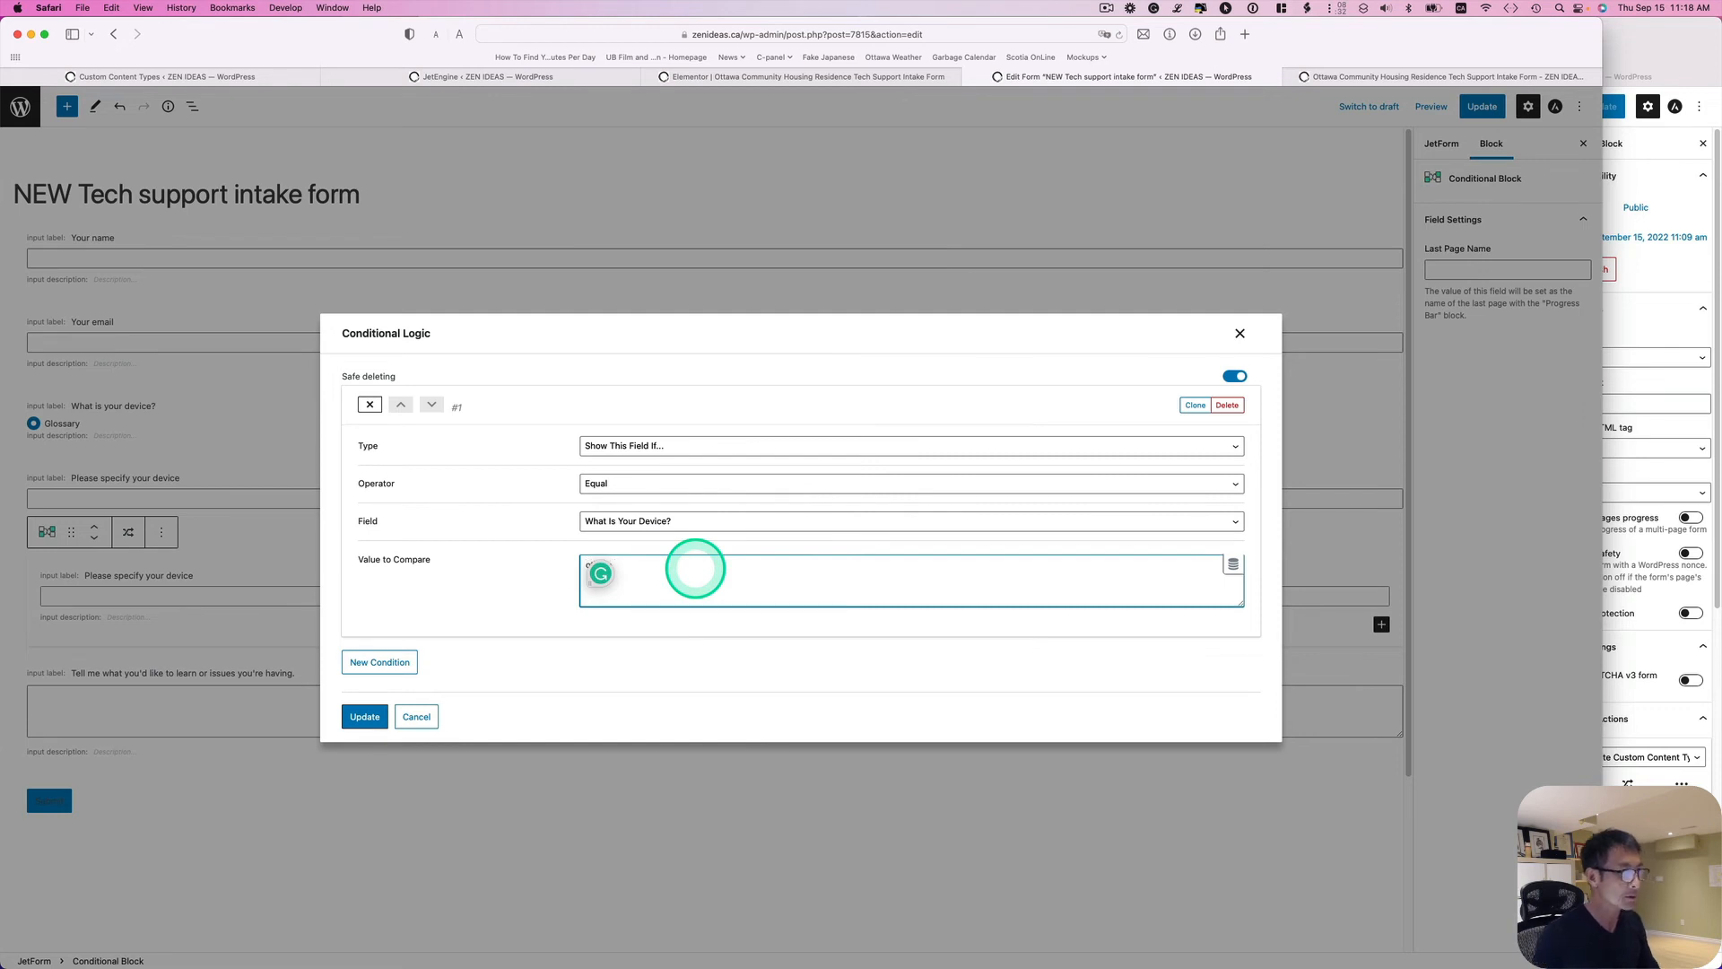
{"action": "key", "text": "Escape"}
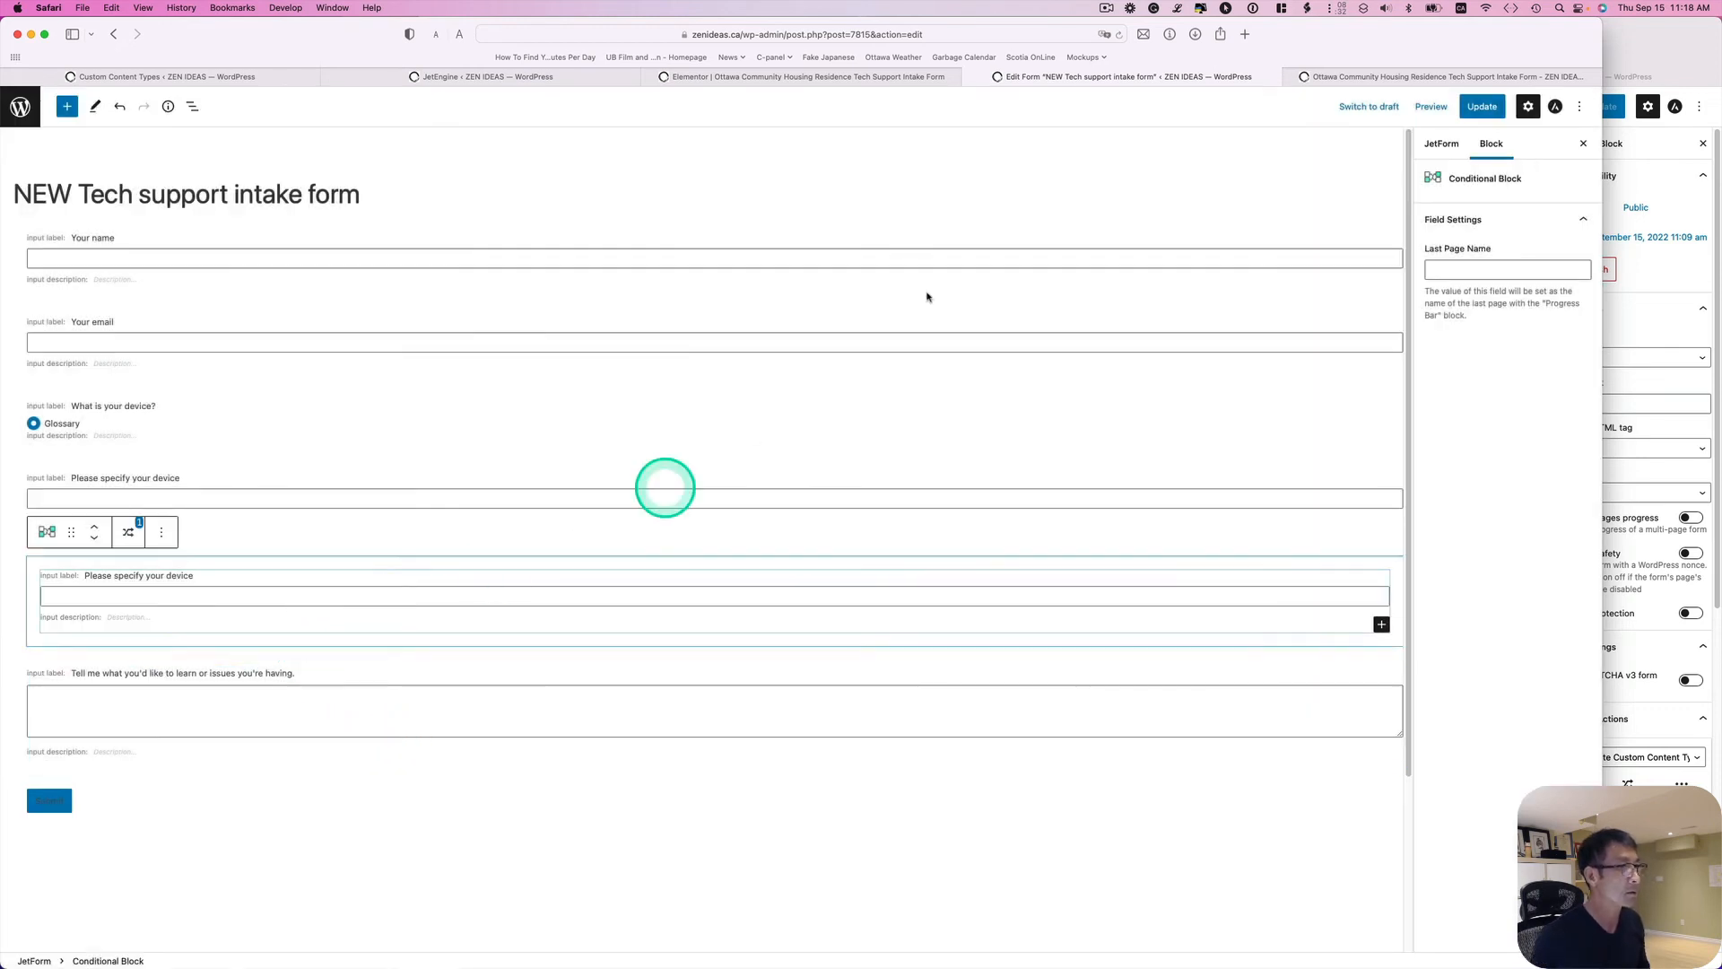
Remove the duplicate standalone device field, update the form and return to Elementor
{"action": "left_click", "coordinate": [665, 492]}
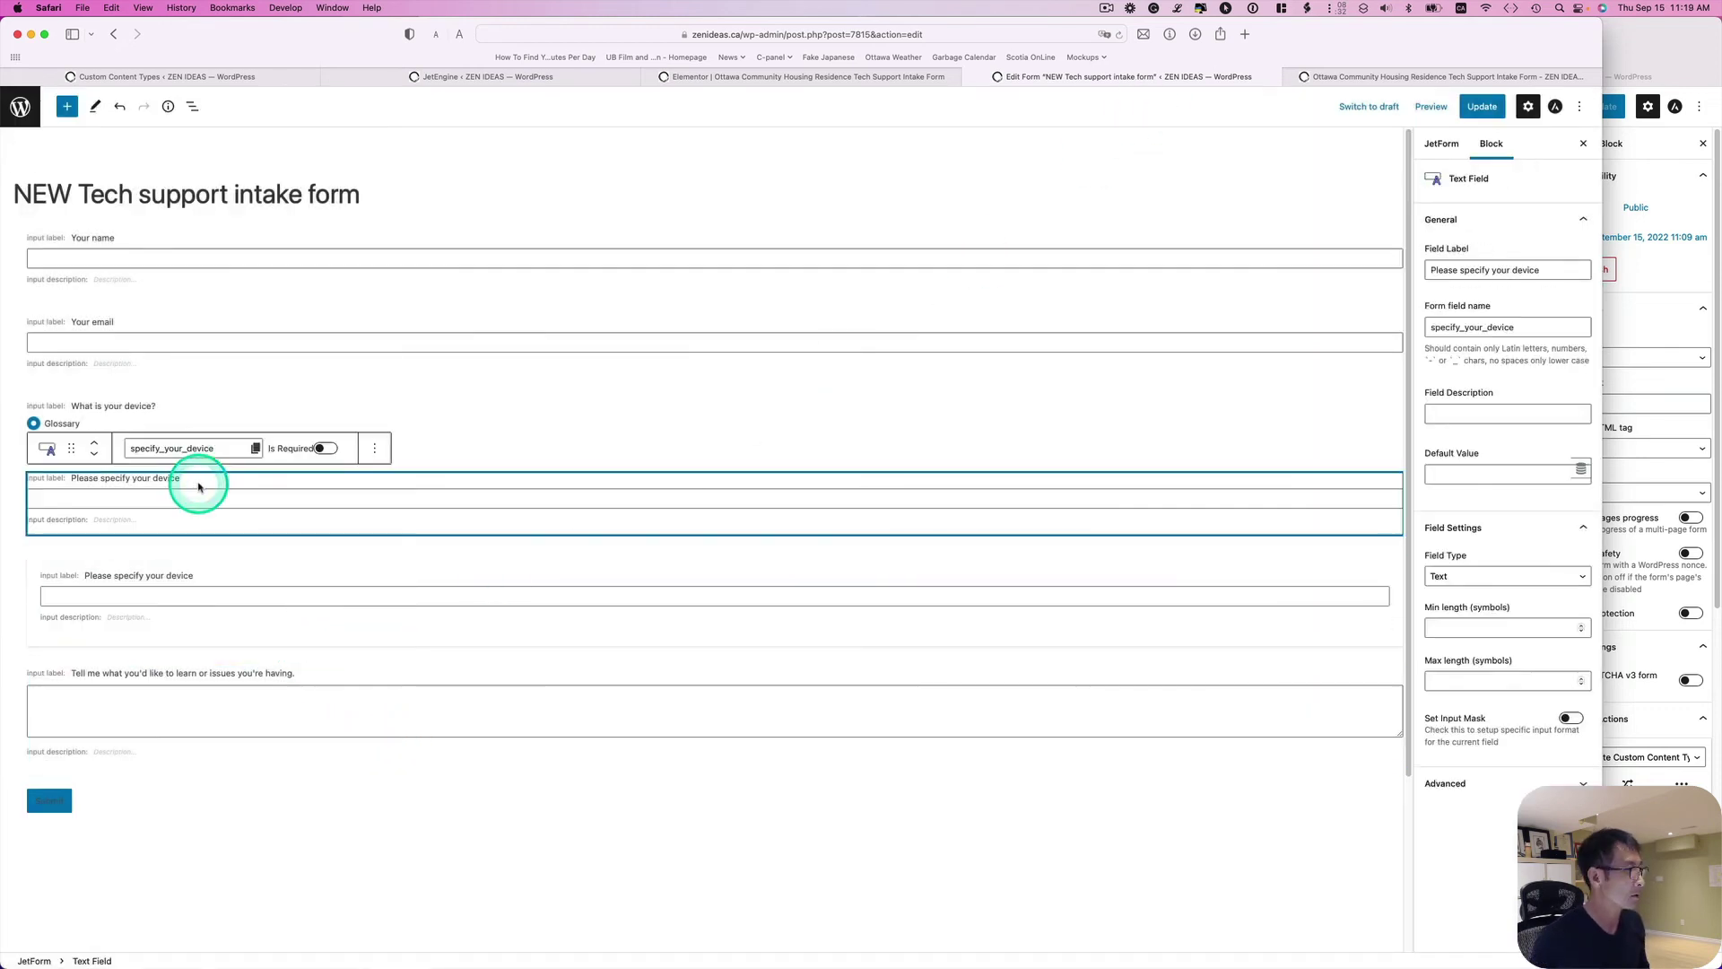
{"action": "left_click", "coordinate": [377, 444]}
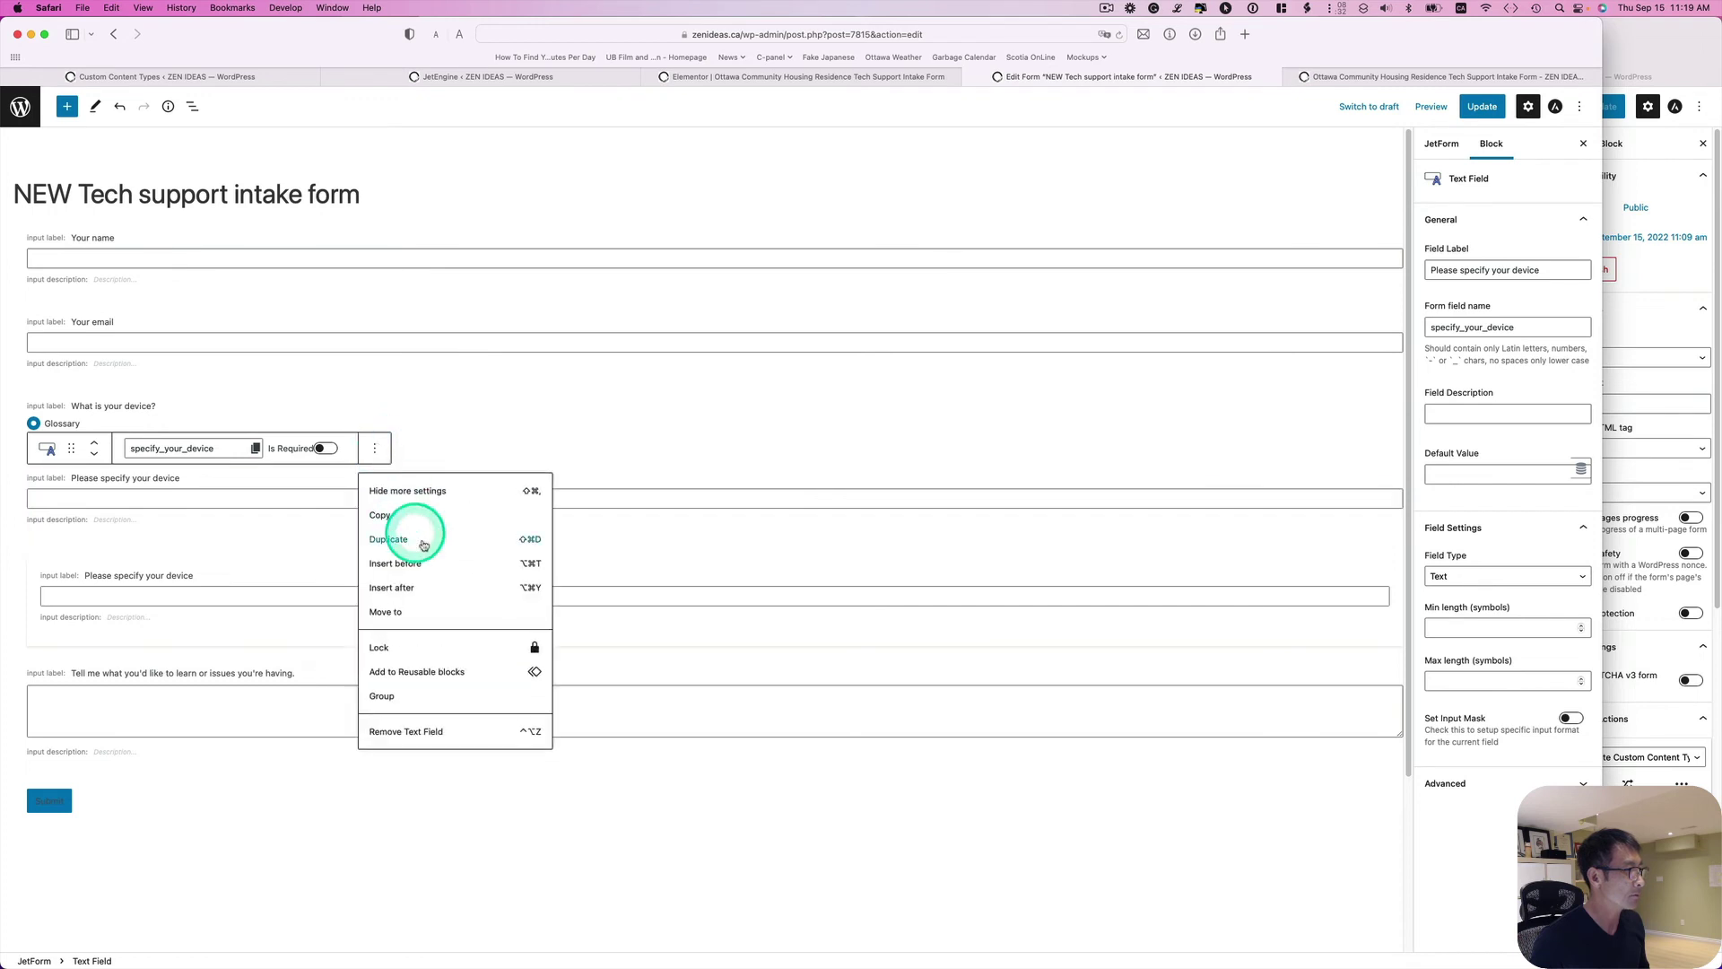
{"action": "left_click", "coordinate": [457, 727]}
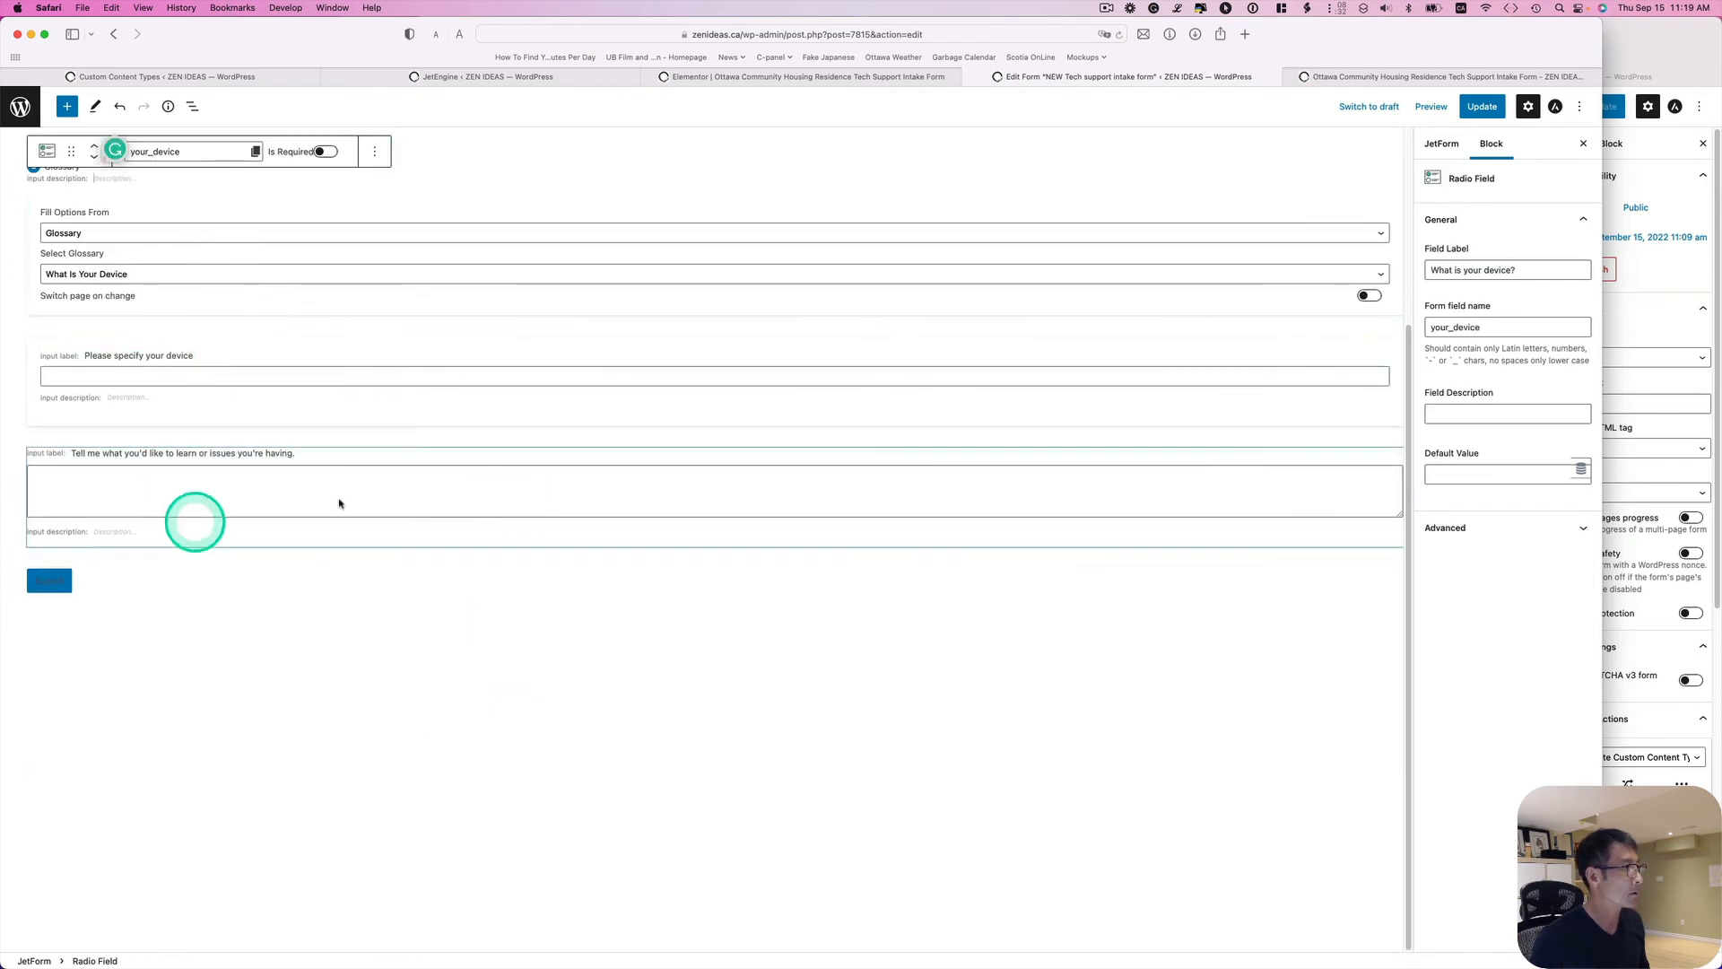
{"action": "left_click", "coordinate": [1480, 106]}
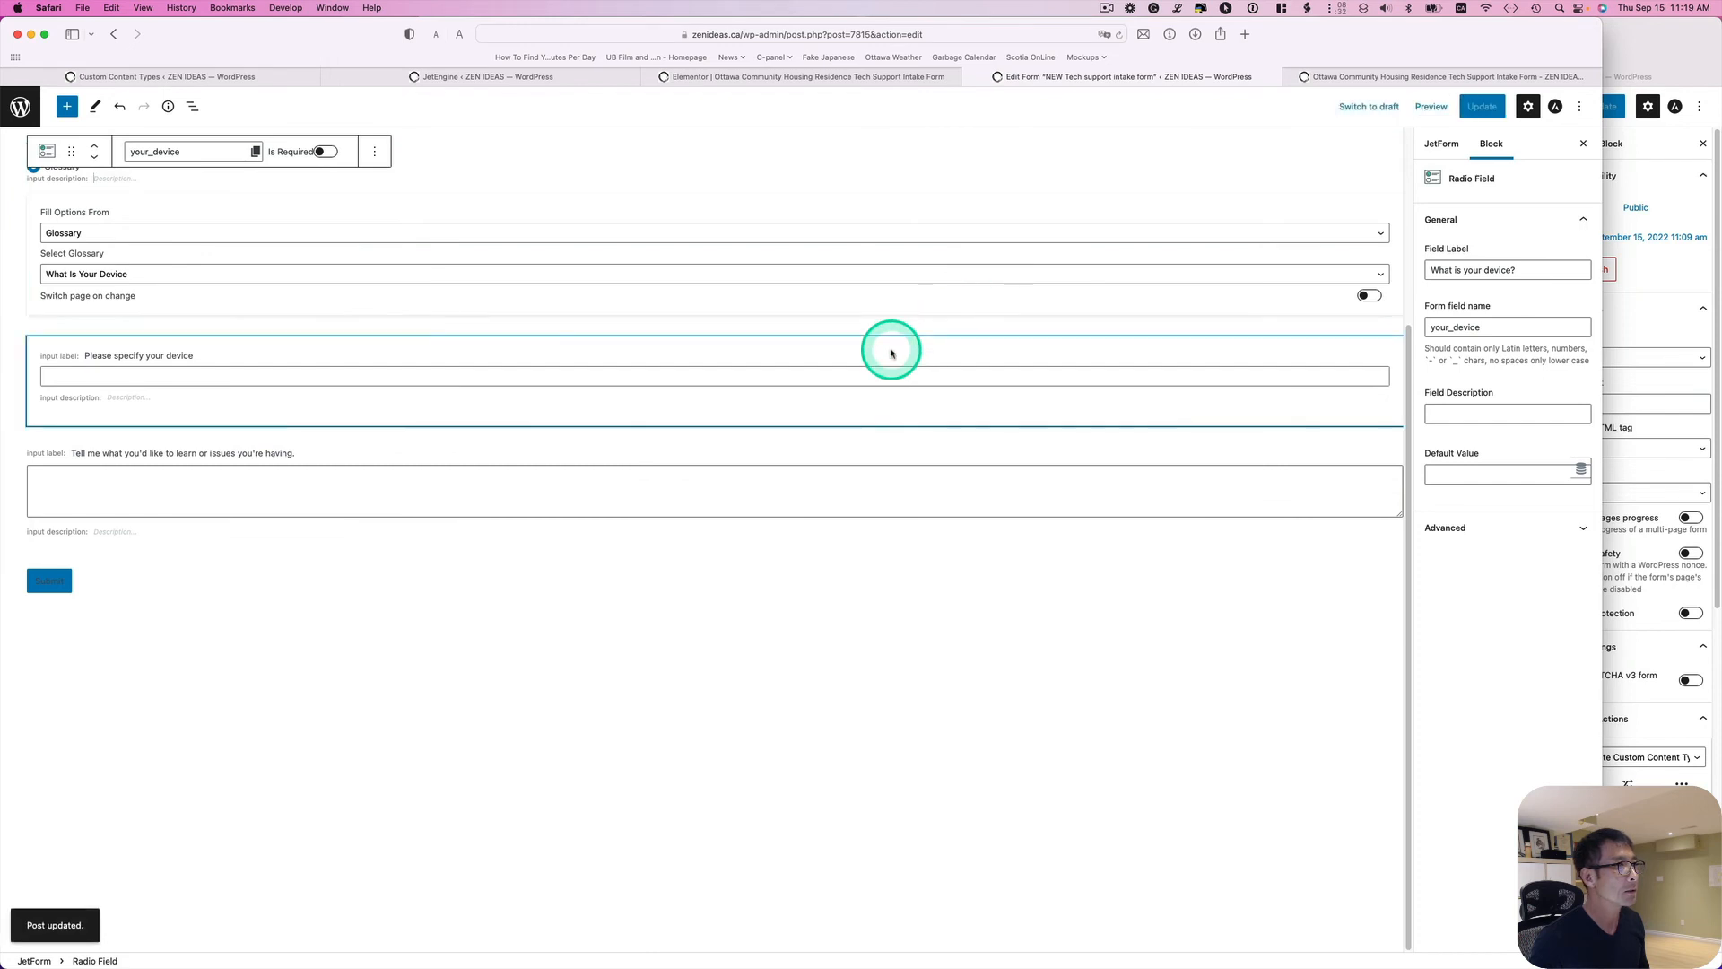
{"action": "left_click", "coordinate": [841, 75]}
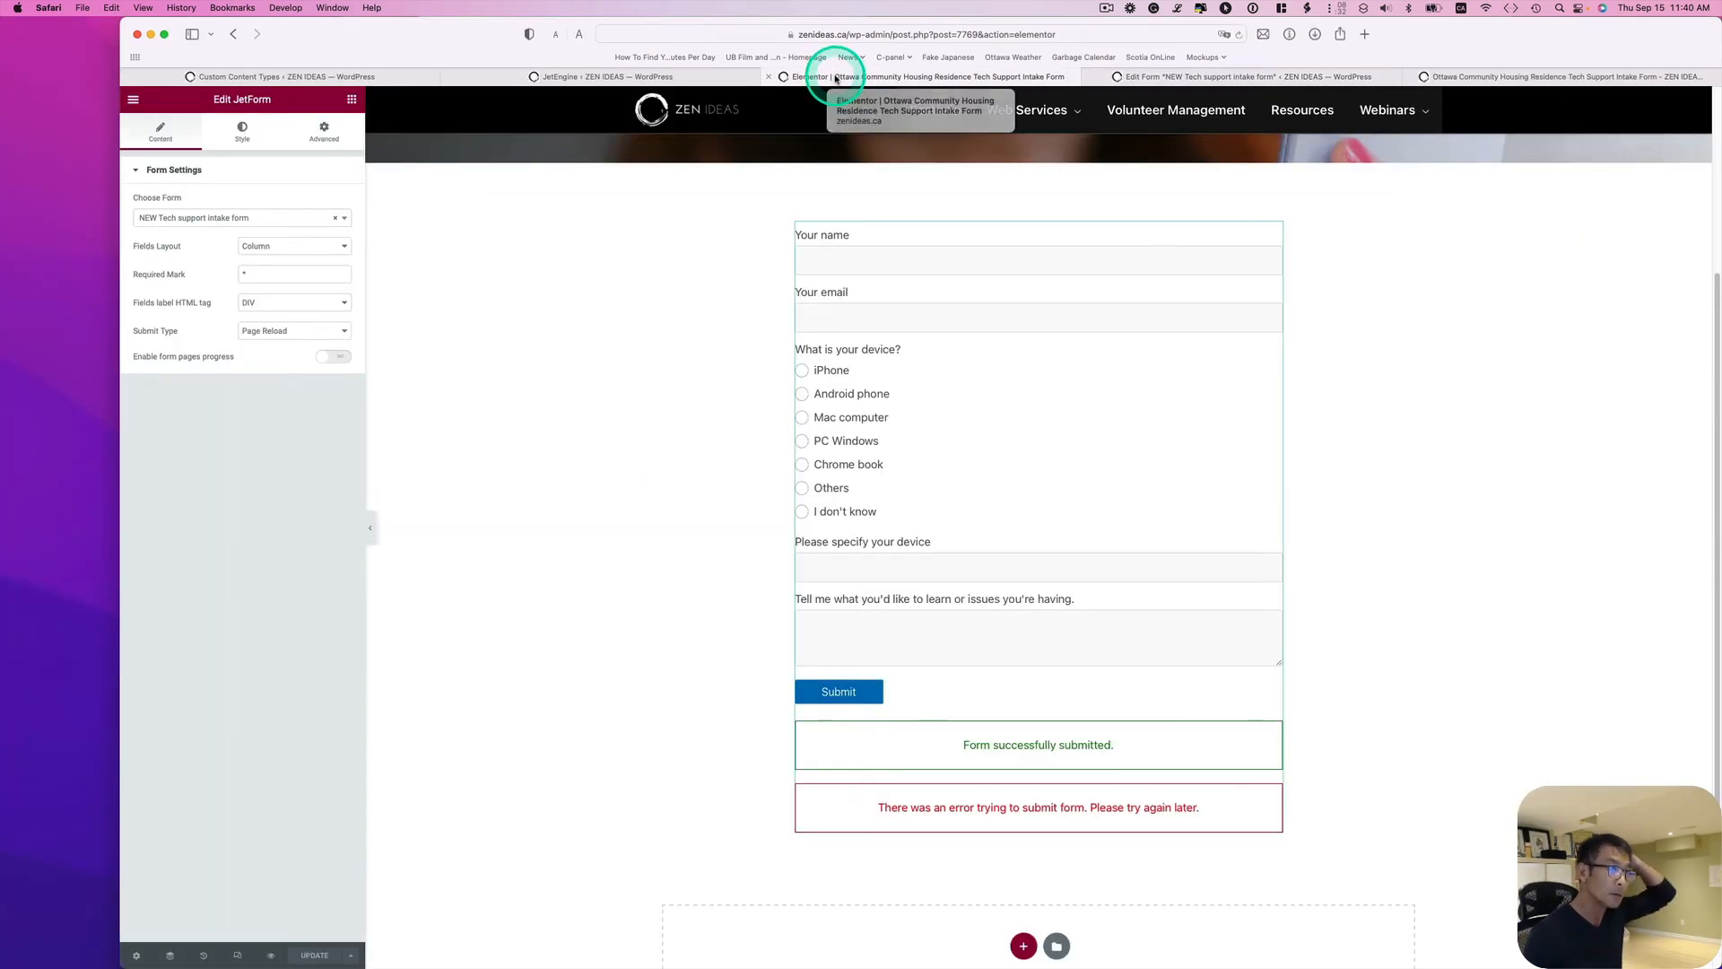
Reload, view the live page in a new window and confirm Others reveals the device field
{"action": "left_click", "coordinate": [1239, 41]}
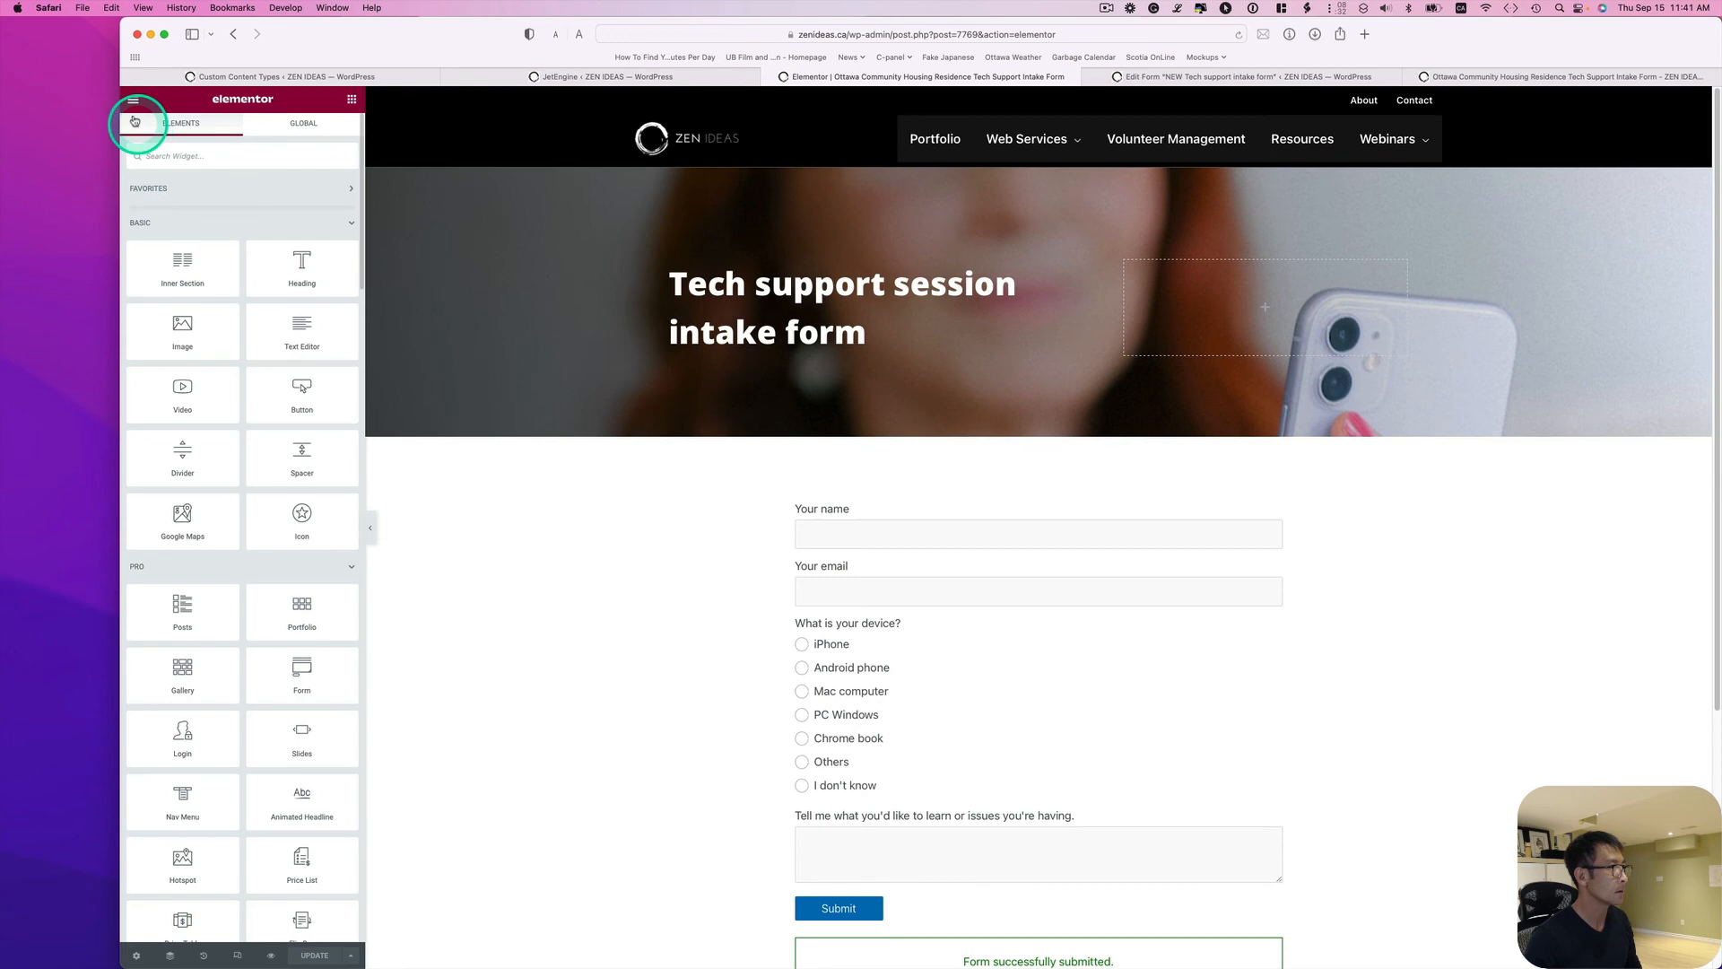
{"action": "left_click", "coordinate": [135, 99]}
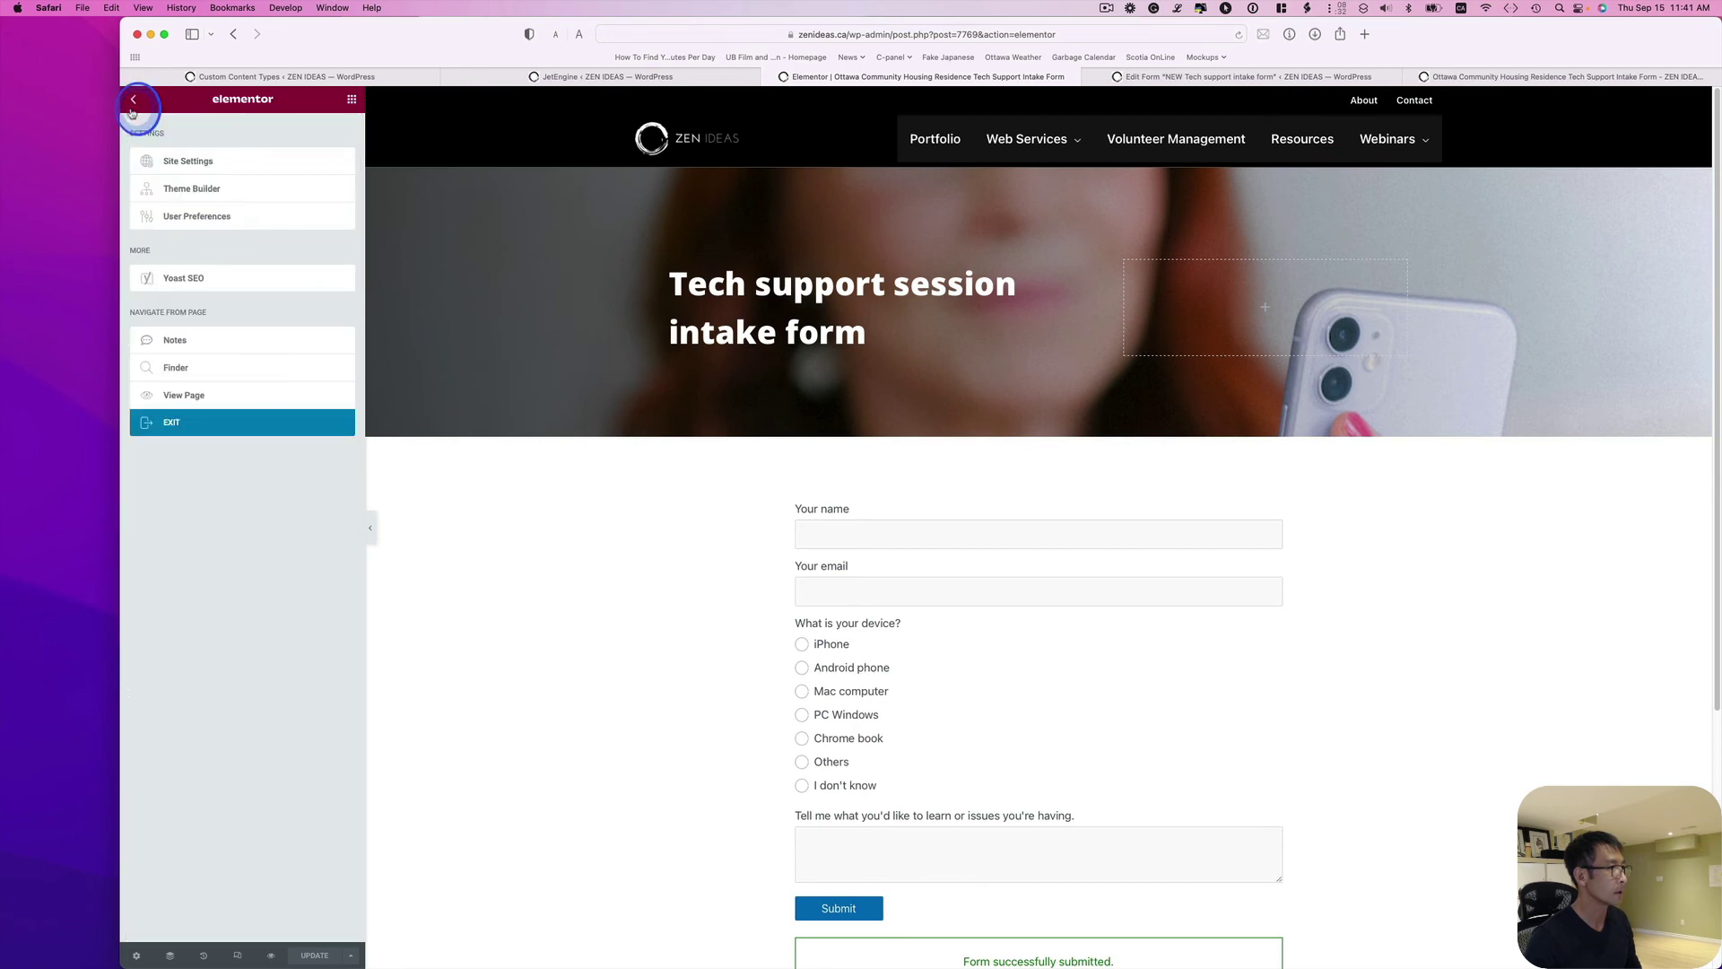
{"action": "right_click", "coordinate": [199, 400]}
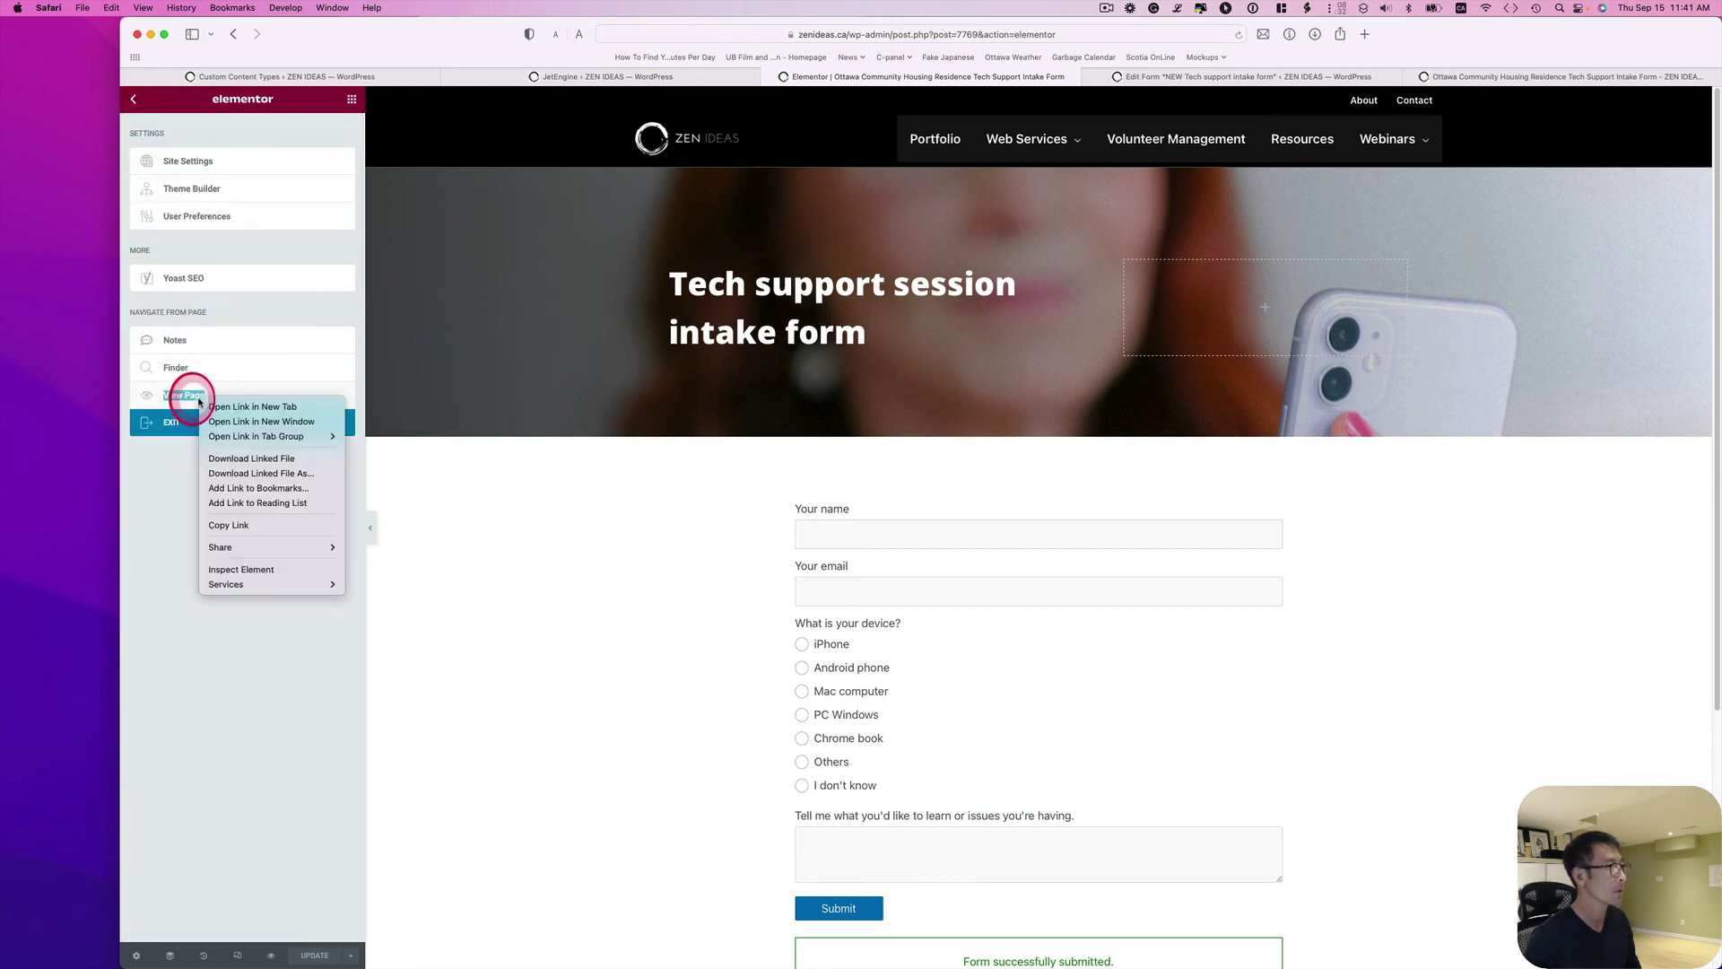
{"action": "left_click", "coordinate": [261, 422]}
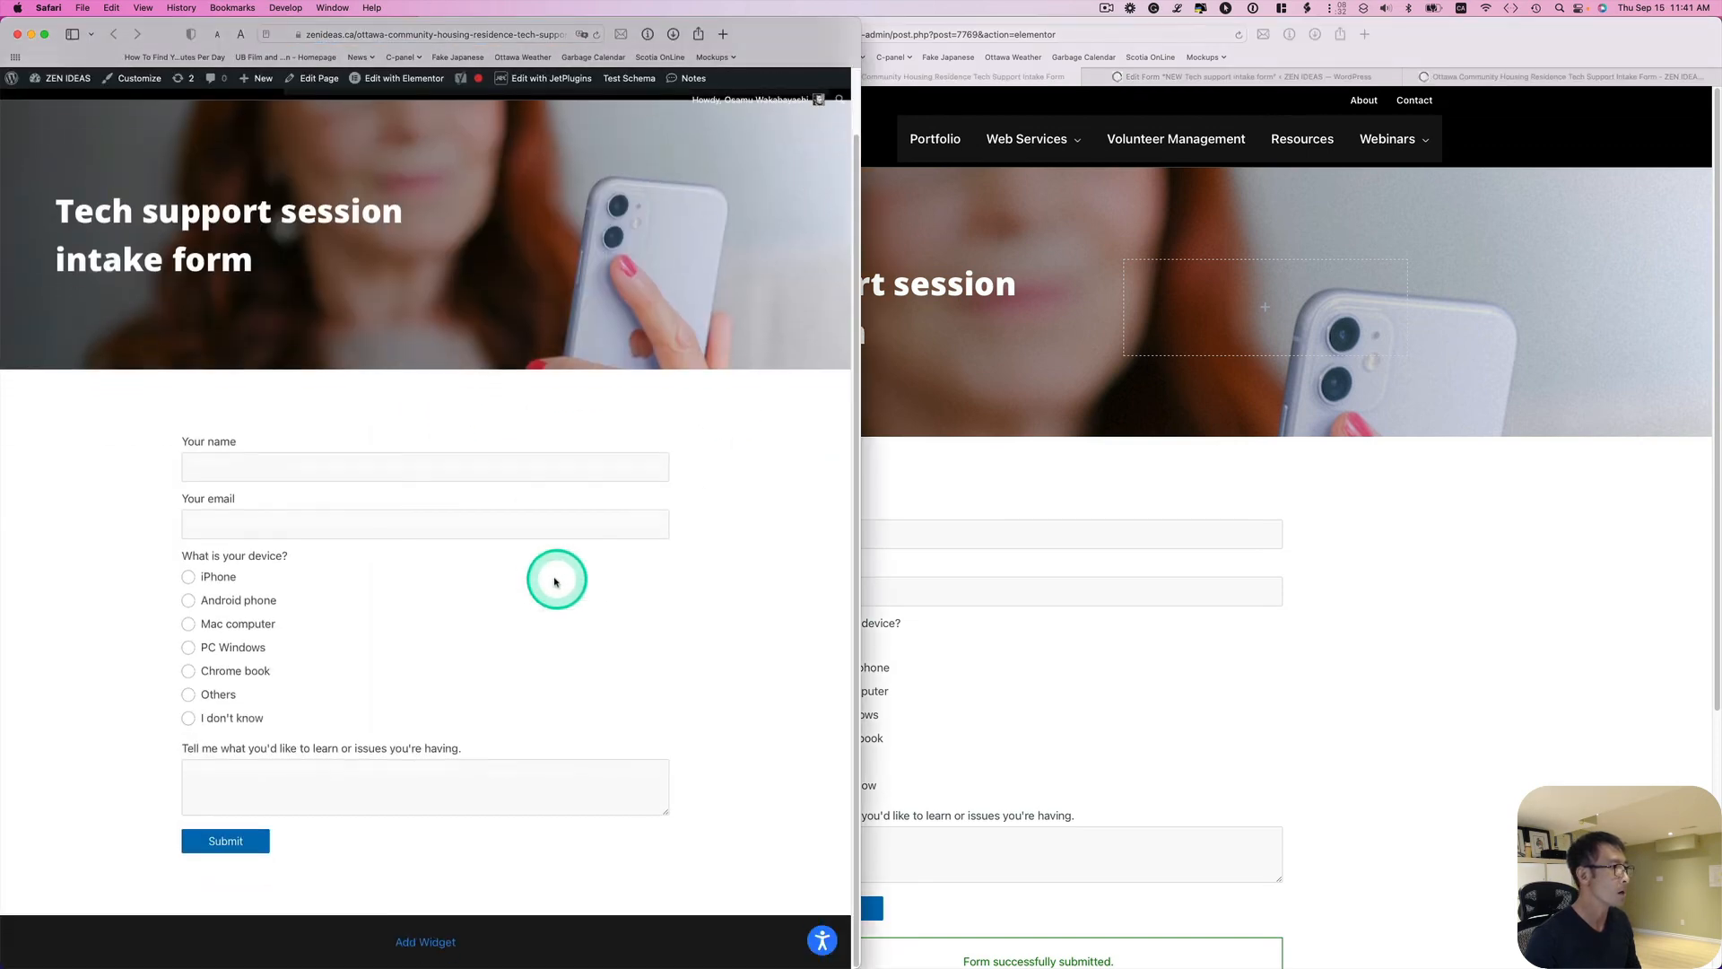
{"action": "left_click", "coordinate": [218, 695]}
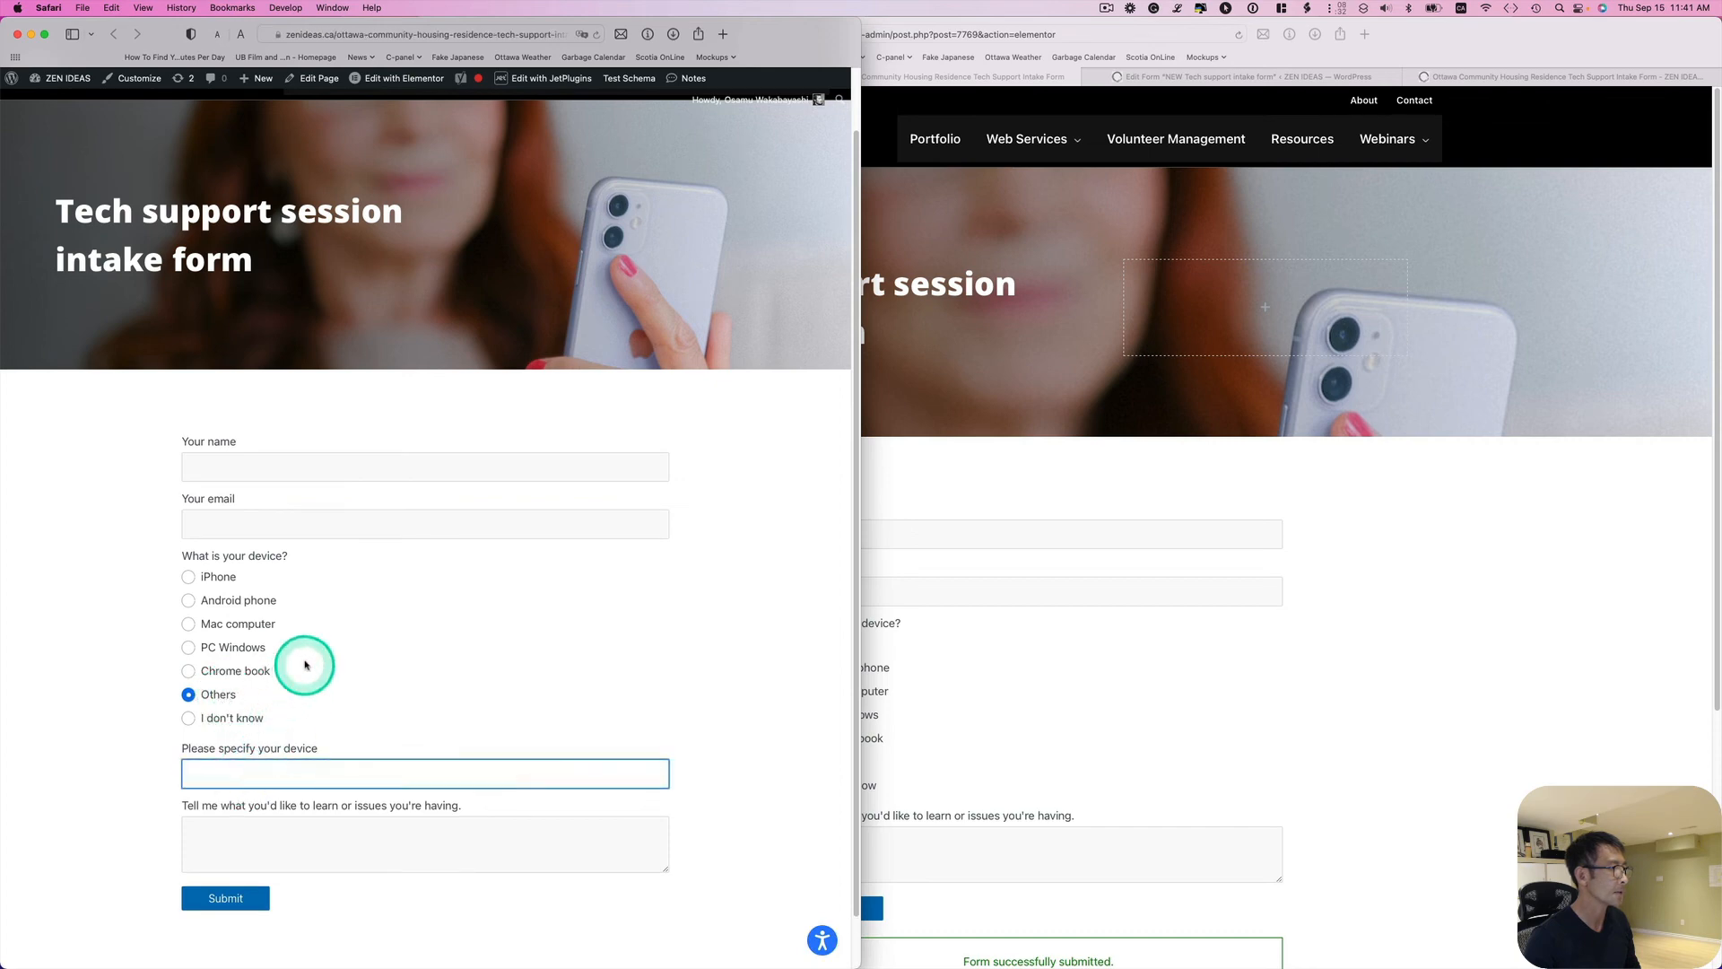
{"action": "left_click_drag", "start_coordinate": [800, 33], "coordinate": [1574, 35]}
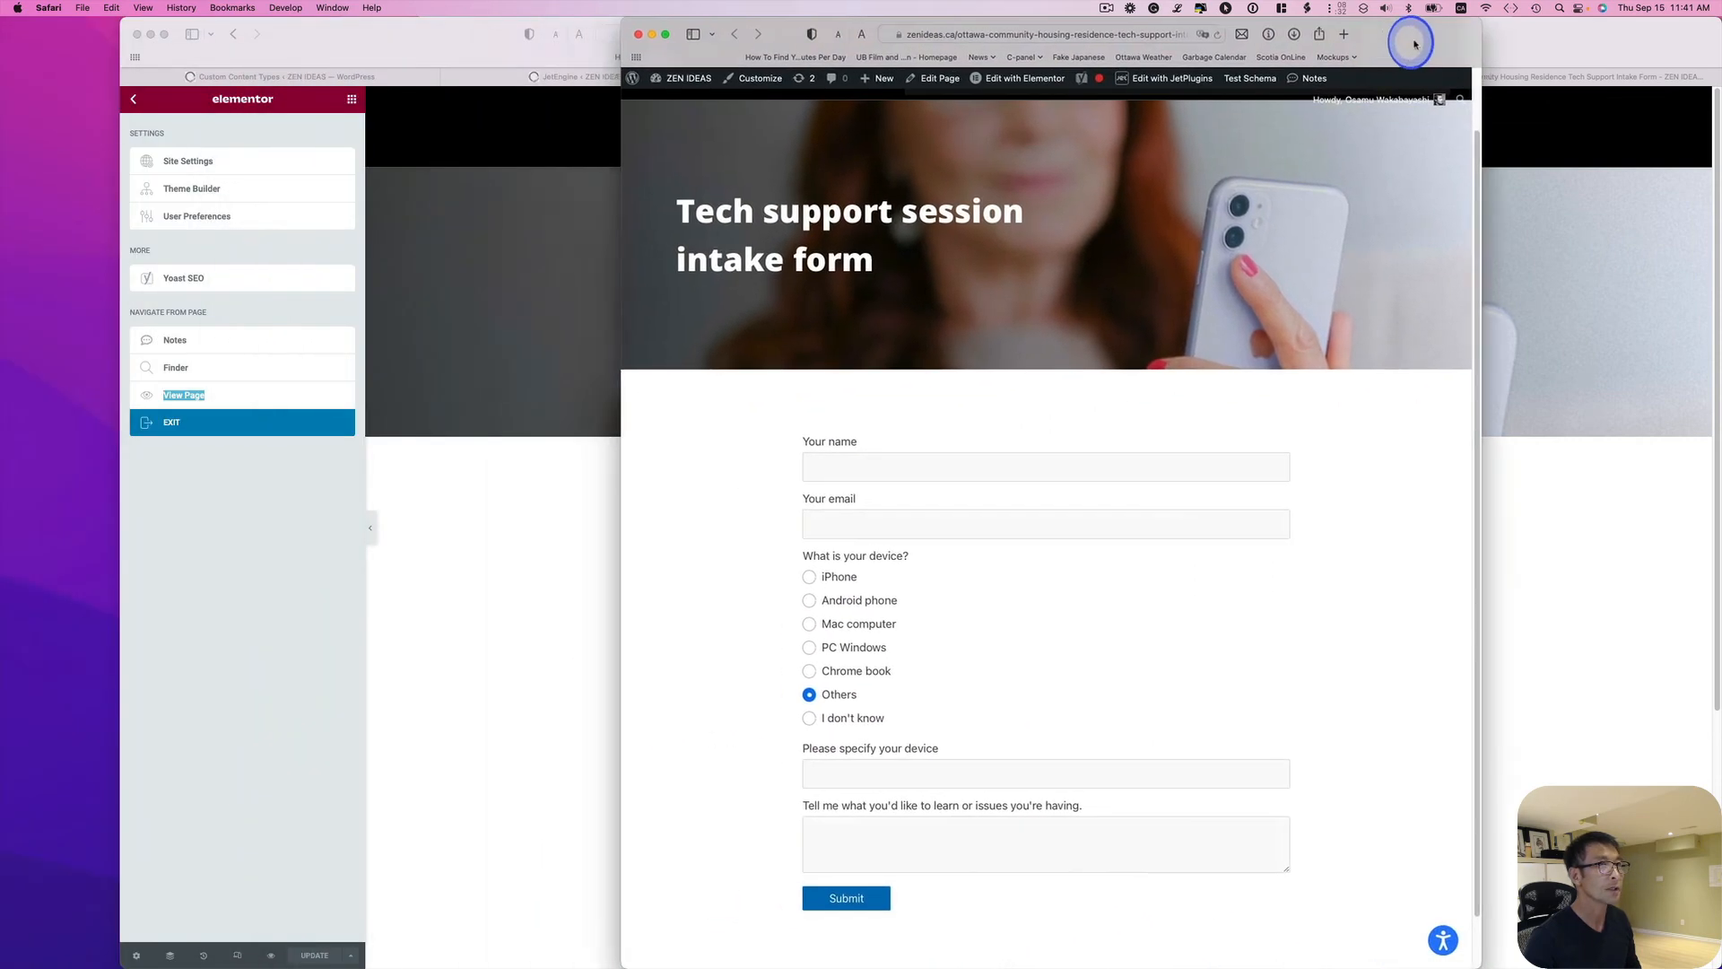
Submit a test entry with a name, saved email, iPhone and an issue description
{"action": "left_click", "coordinate": [1076, 461]}
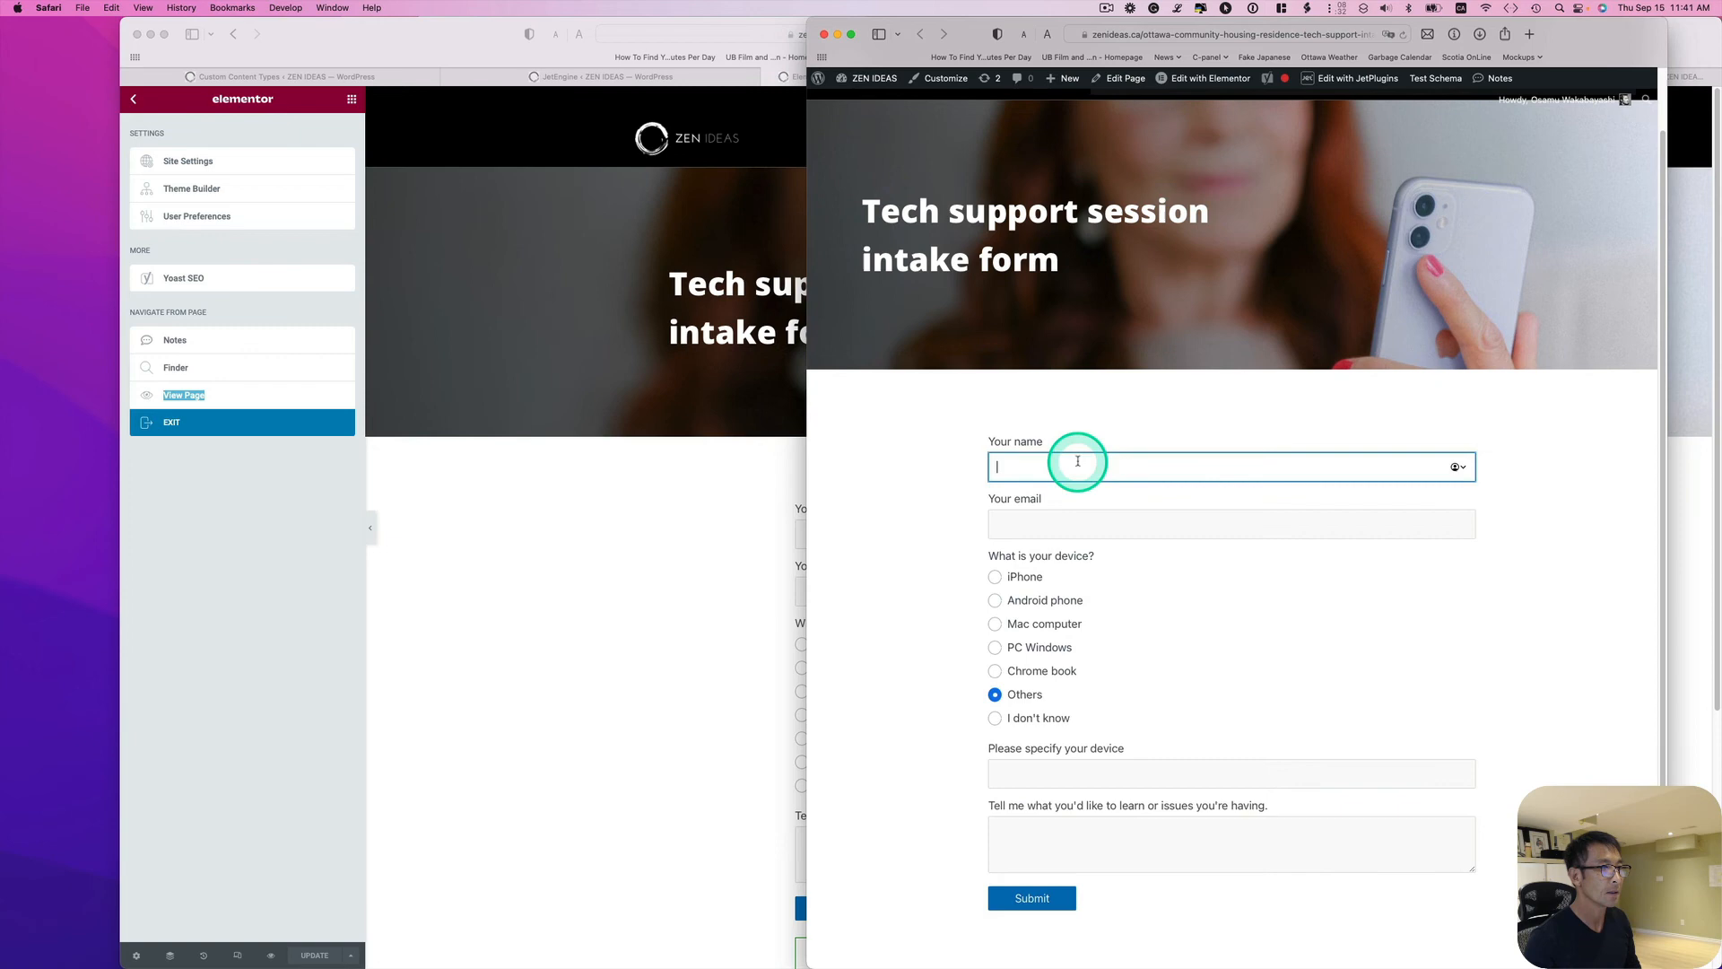
{"action": "type", "text": "Taro"}
{"action": "left_click", "coordinate": [1130, 524]}
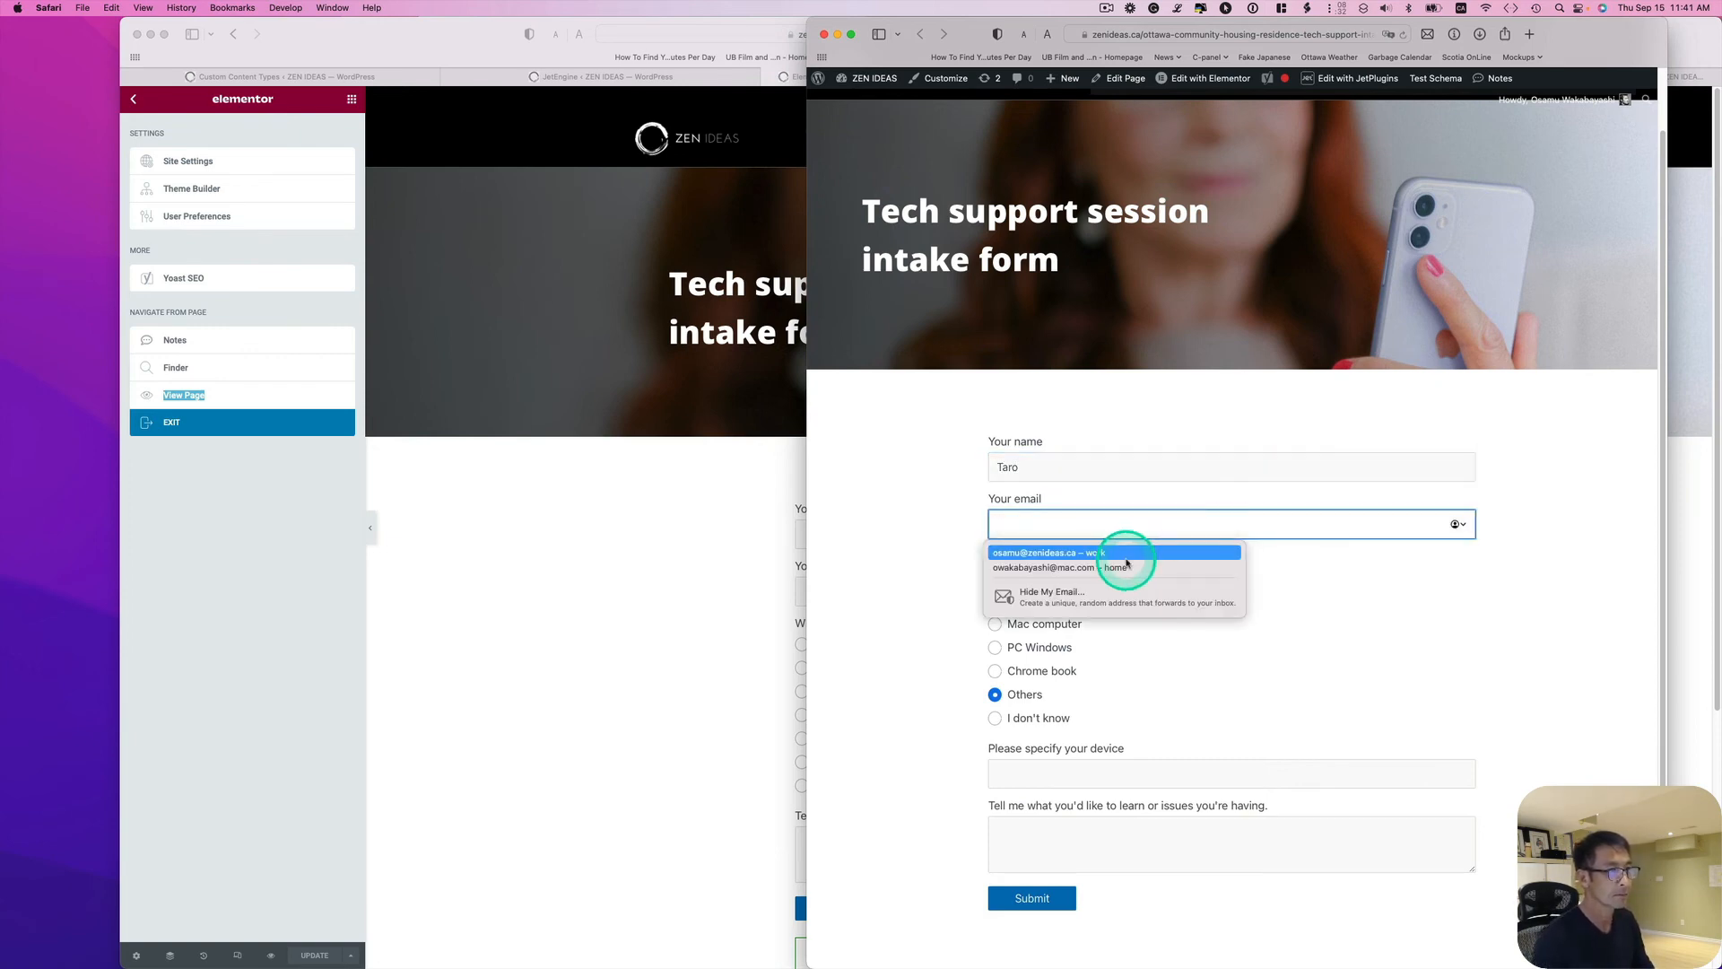
{"action": "left_click", "coordinate": [1117, 581]}
{"action": "left_click", "coordinate": [995, 576]}
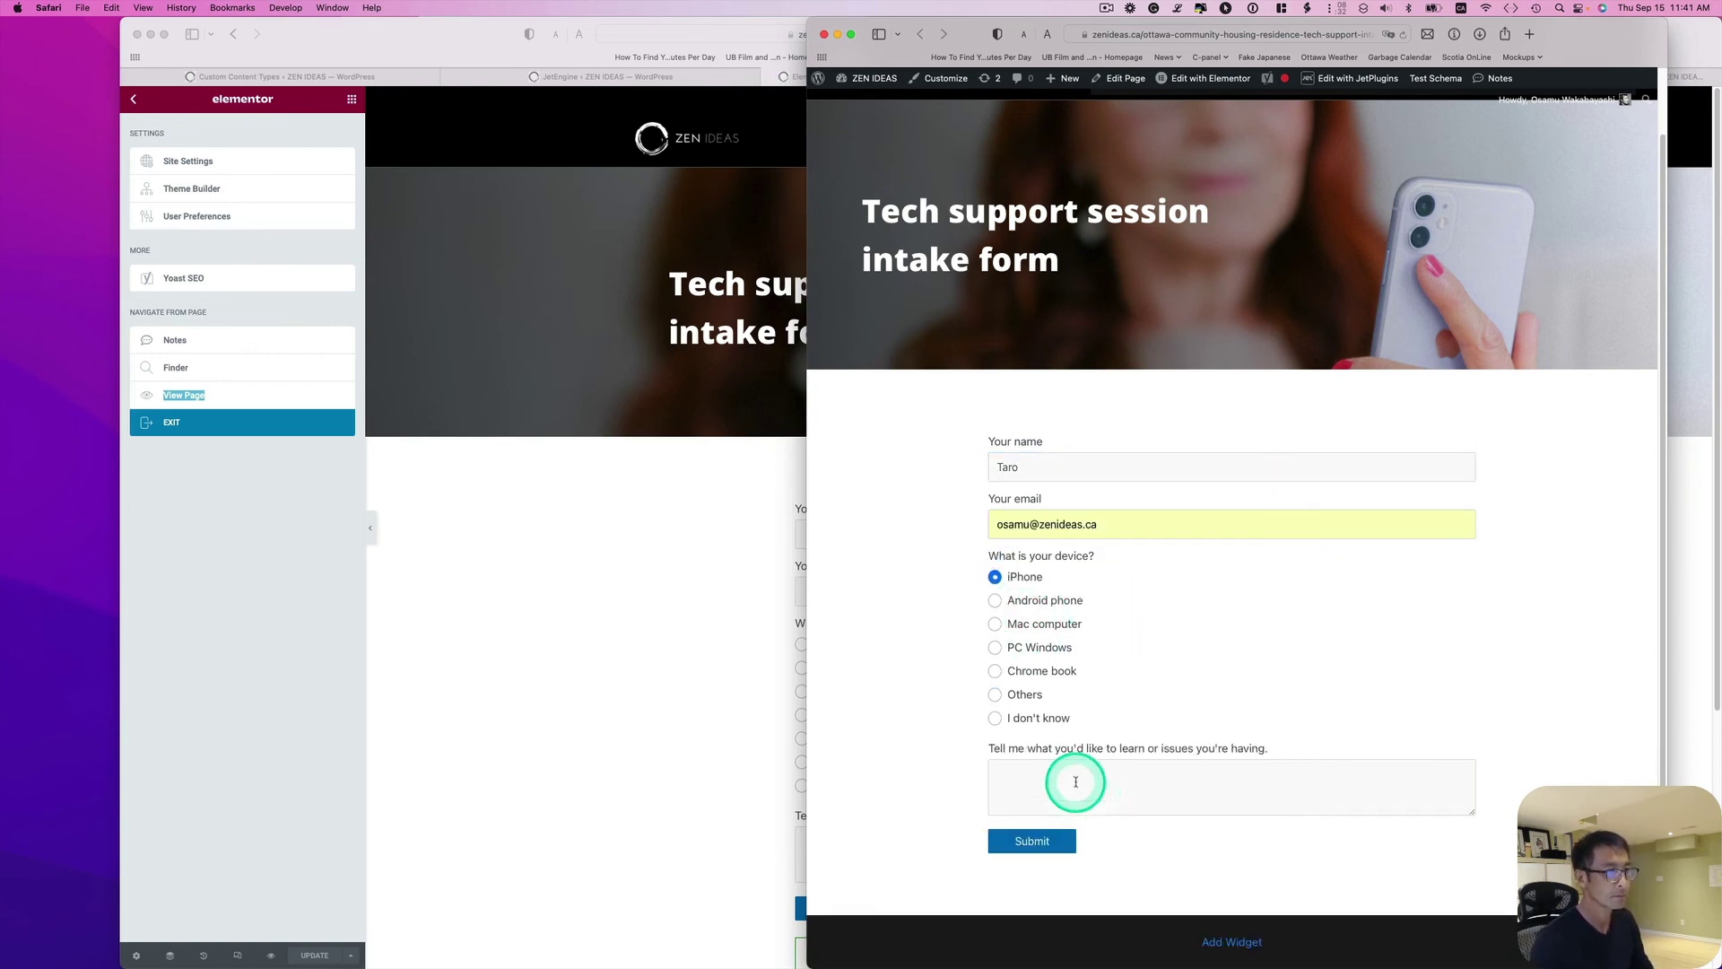
{"action": "left_click", "coordinate": [1104, 738]}
{"action": "left_click", "coordinate": [1033, 841]}
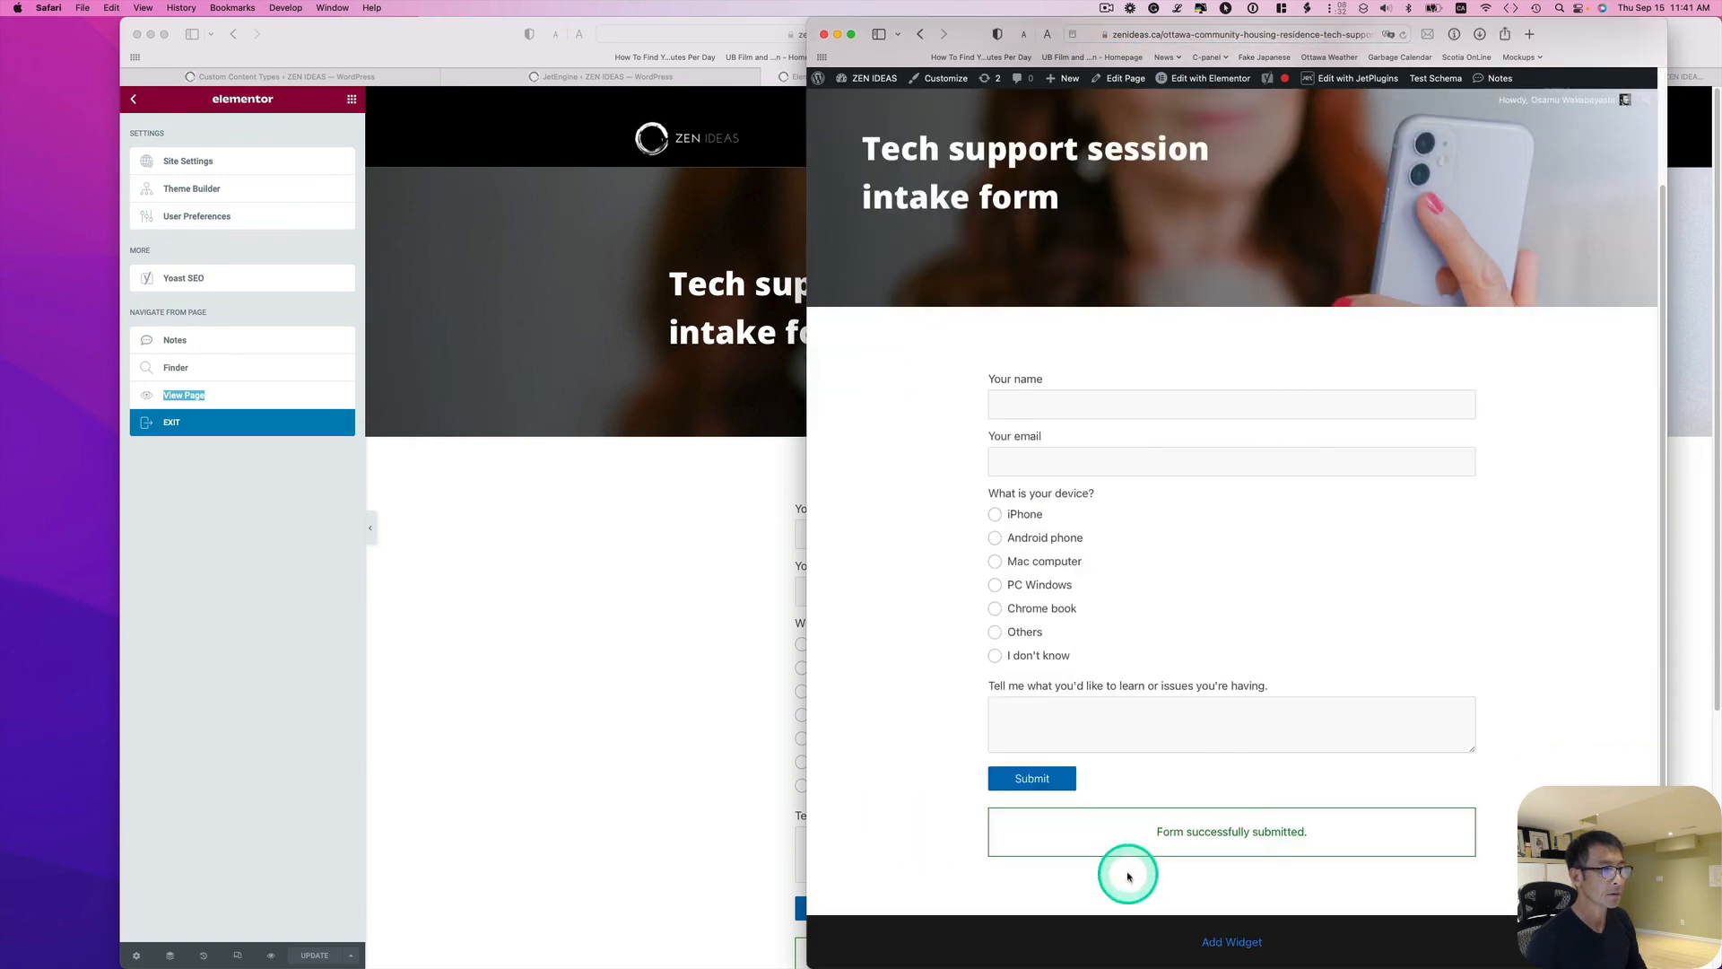
{"action": "left_click", "coordinate": [580, 509]}
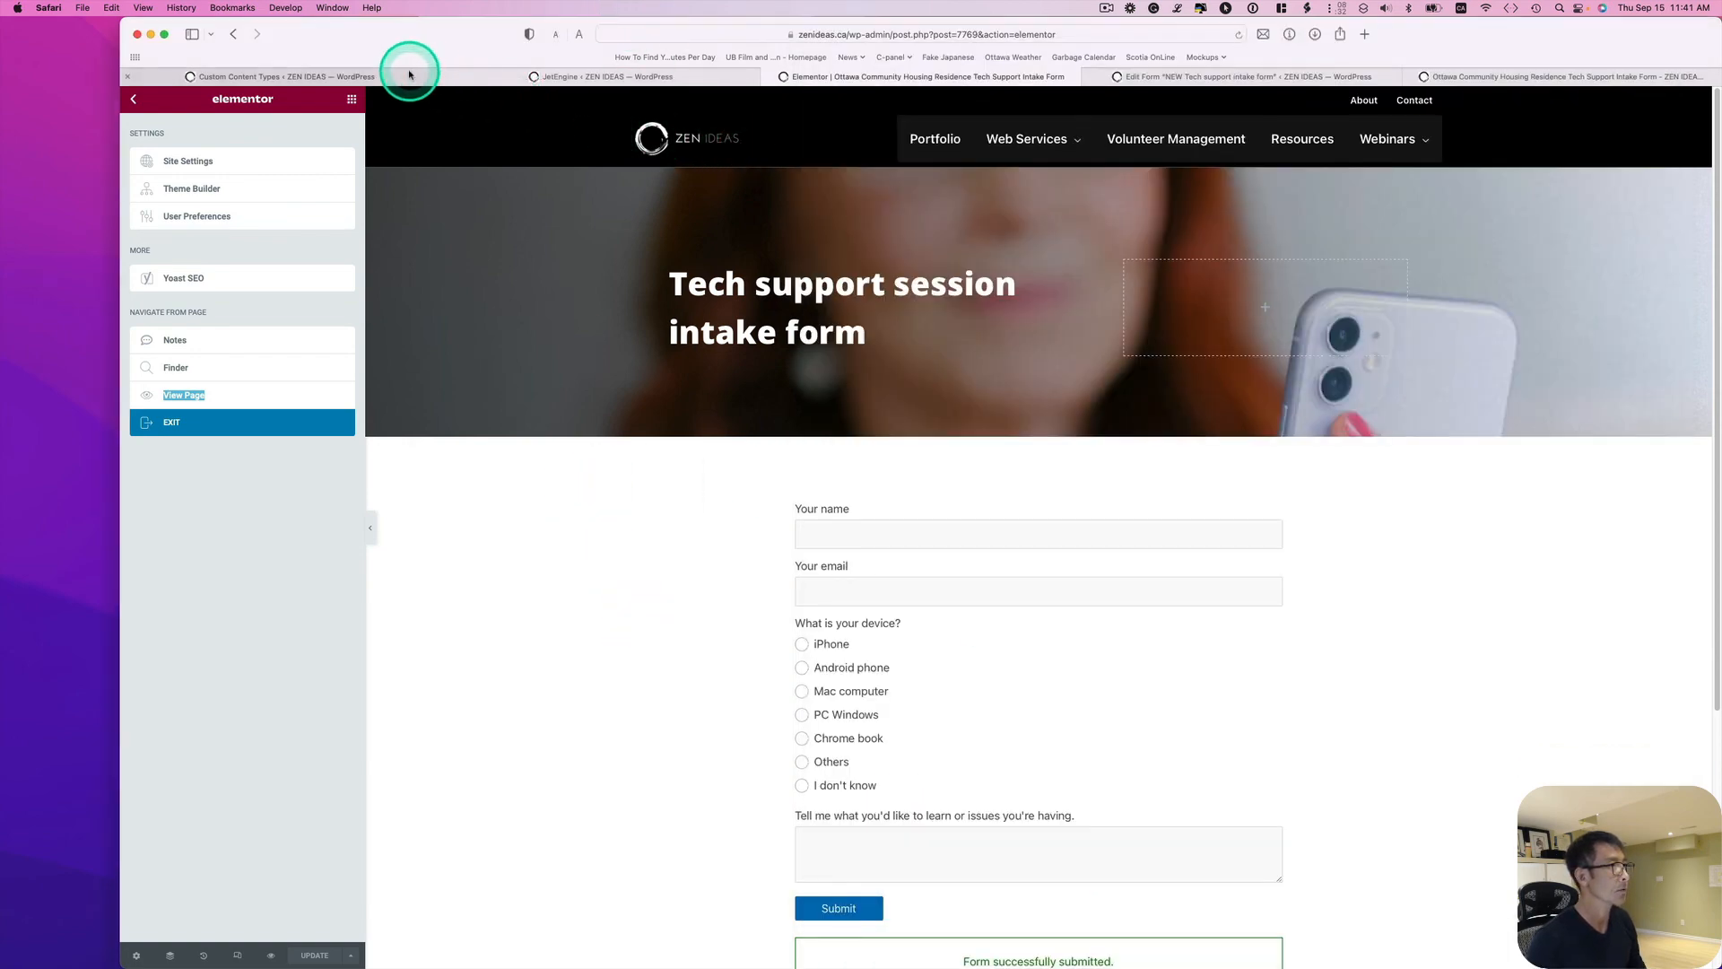
Via Elementor Finder reach the dashboard and list both Tech support intake entries
{"action": "key", "text": "super+e"}
{"action": "type", "text": "da"}
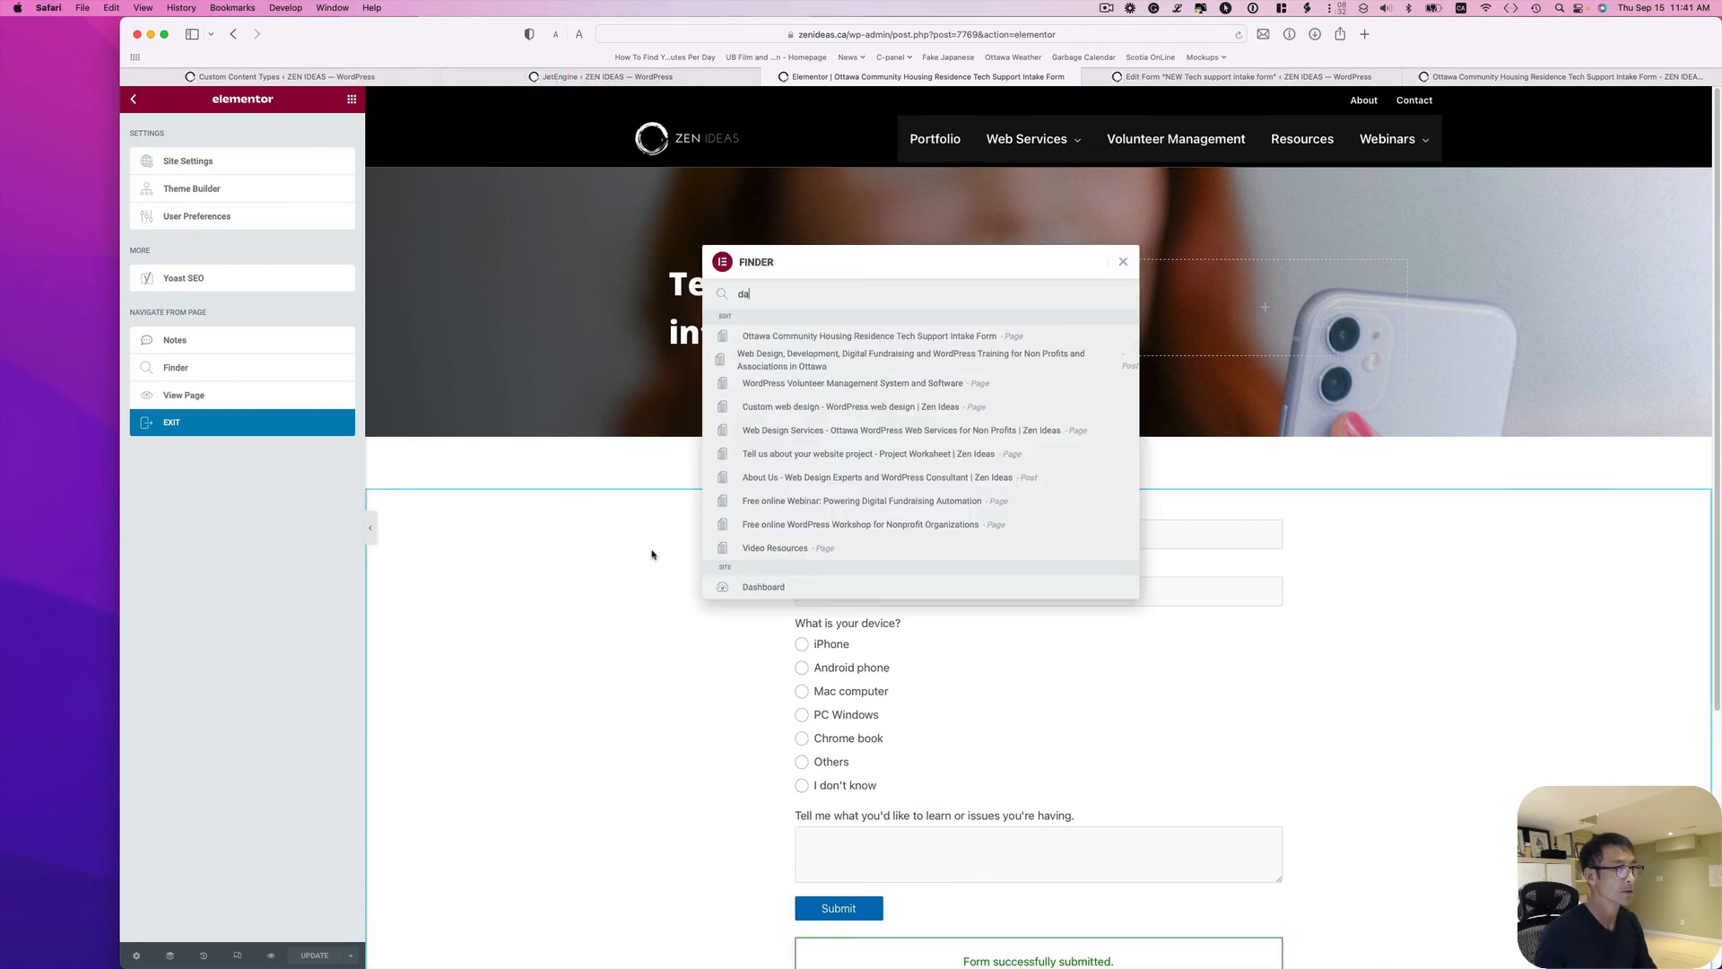
{"action": "left_click", "coordinate": [768, 588]}
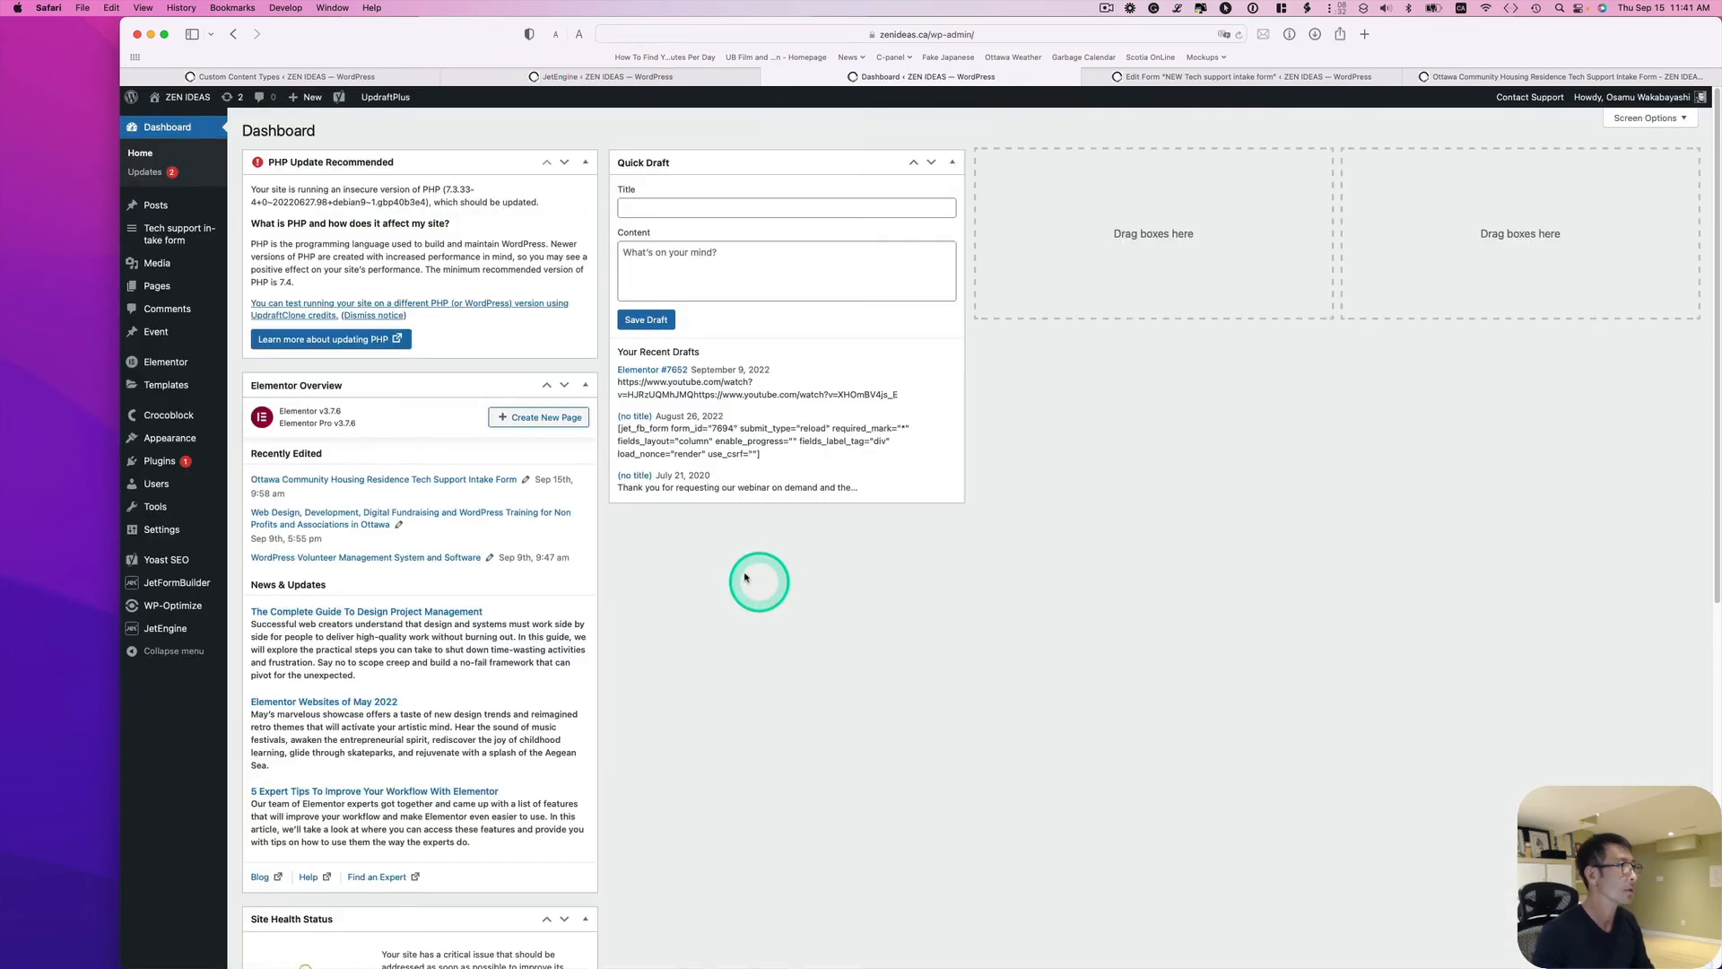
{"action": "left_click", "coordinate": [163, 240]}
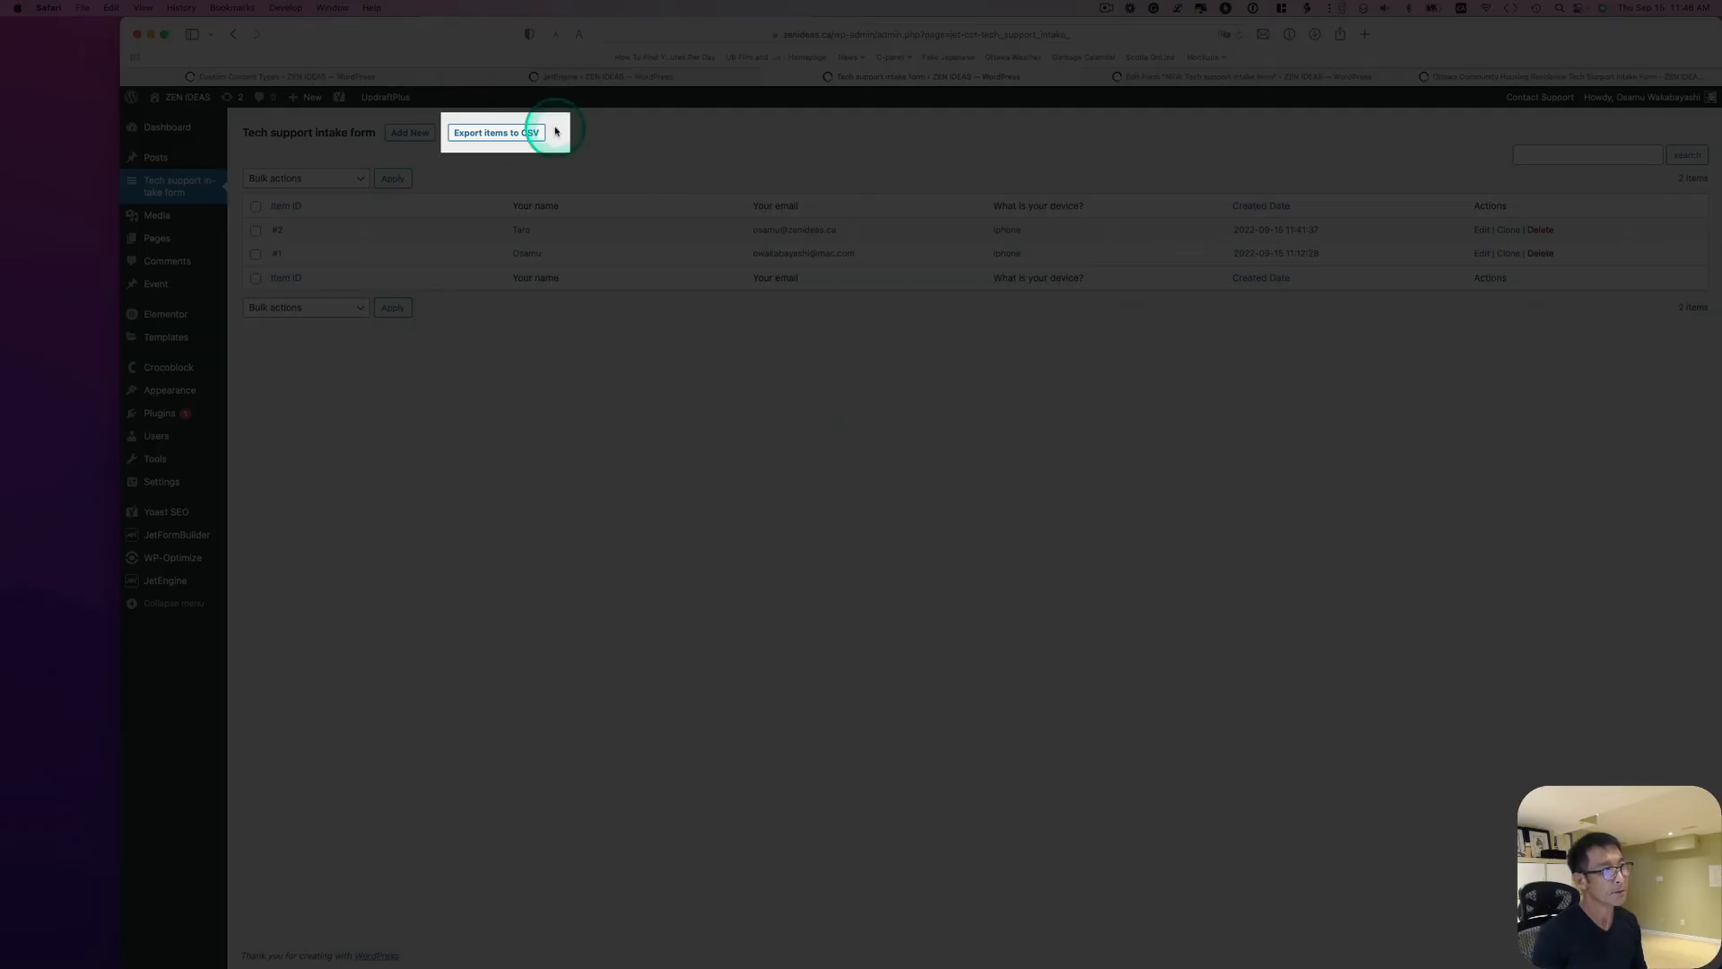
Export the CCT entries to CSV with Status Any and no Order or Query rows
{"action": "left_click", "coordinate": [519, 136]}
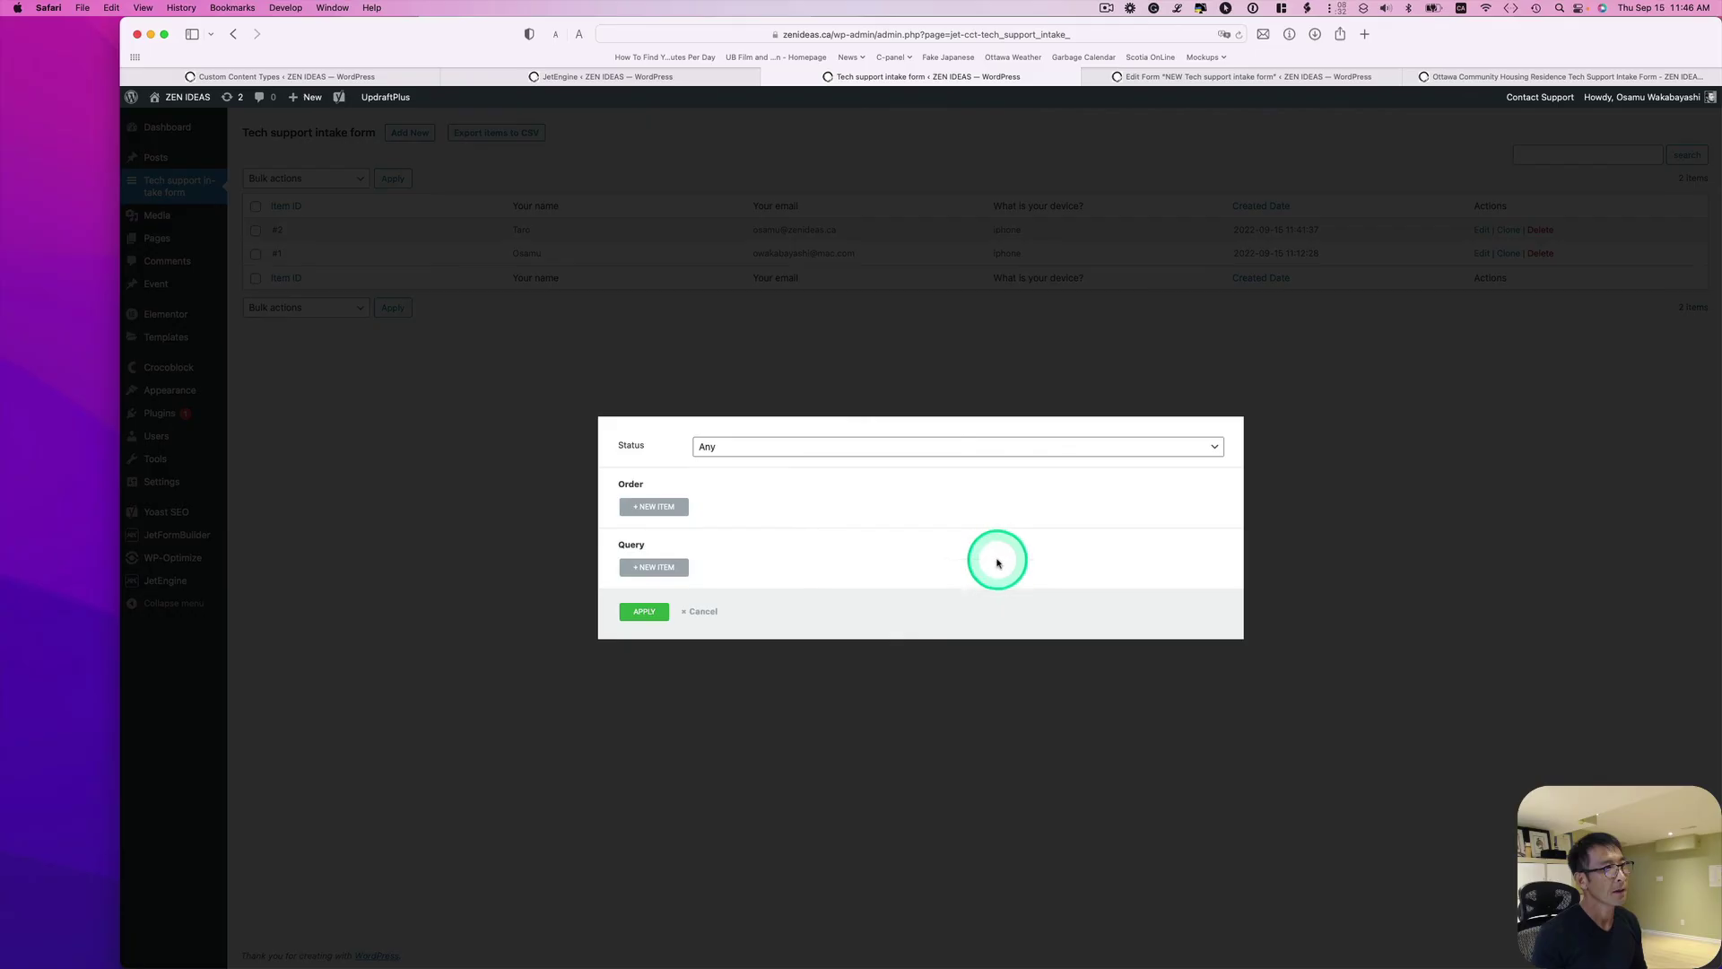
{"action": "left_click", "coordinate": [743, 444]}
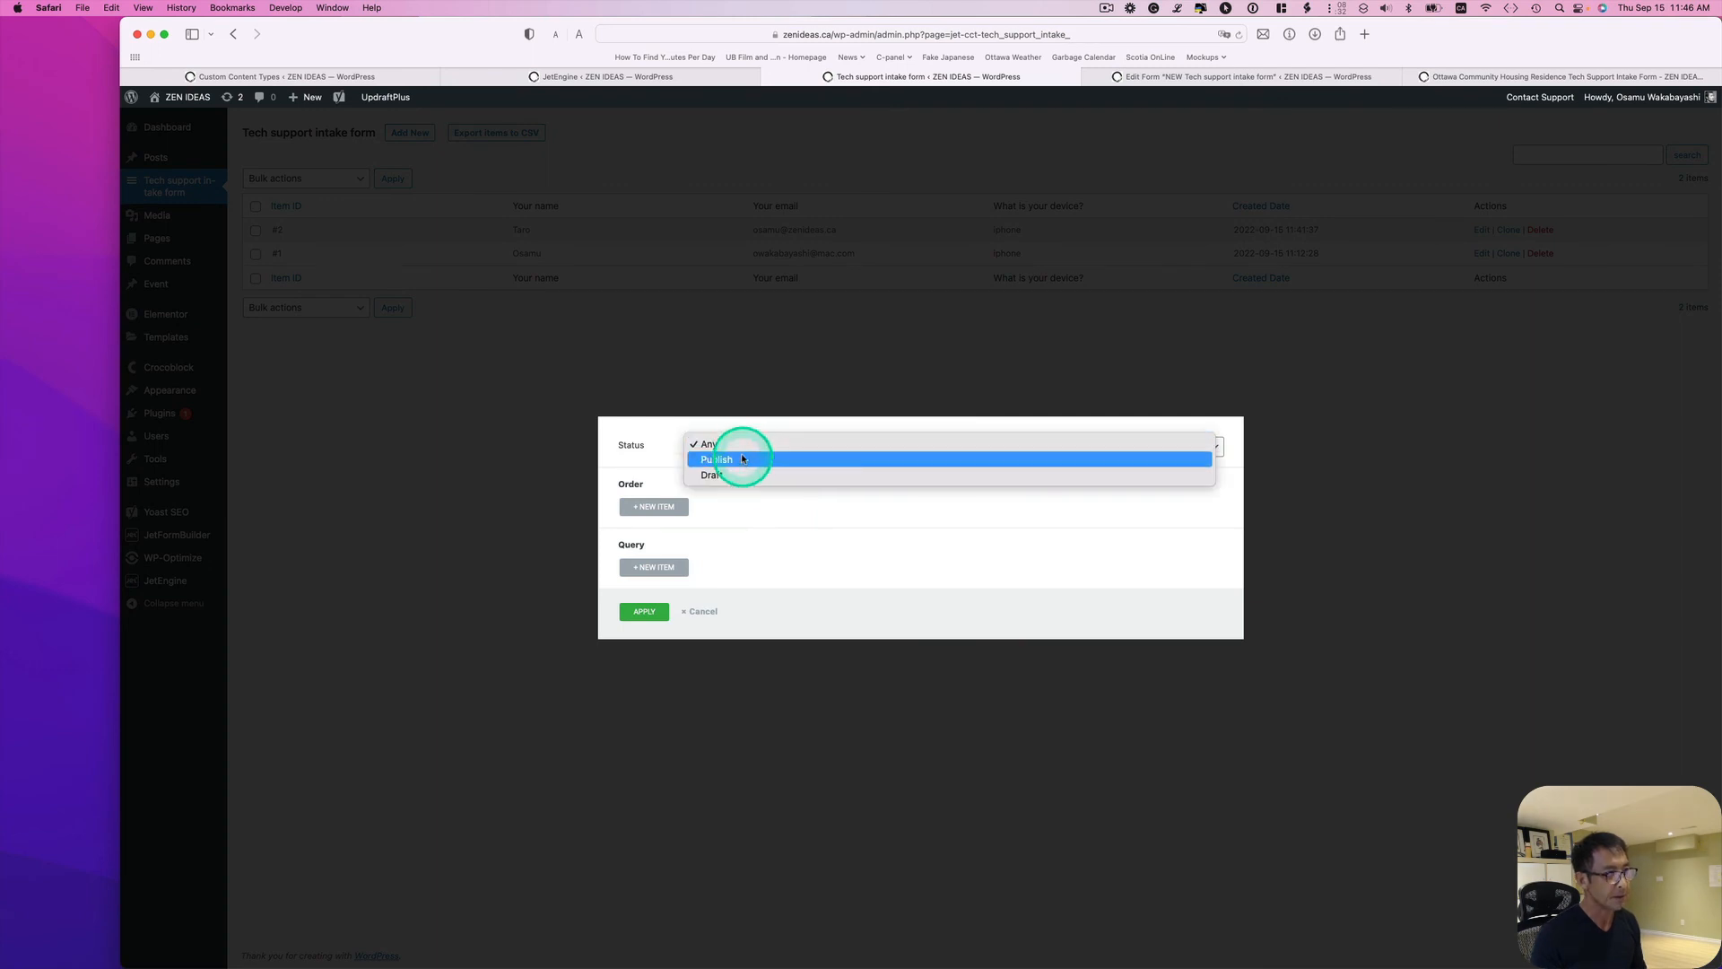
{"action": "left_click", "coordinate": [794, 509]}
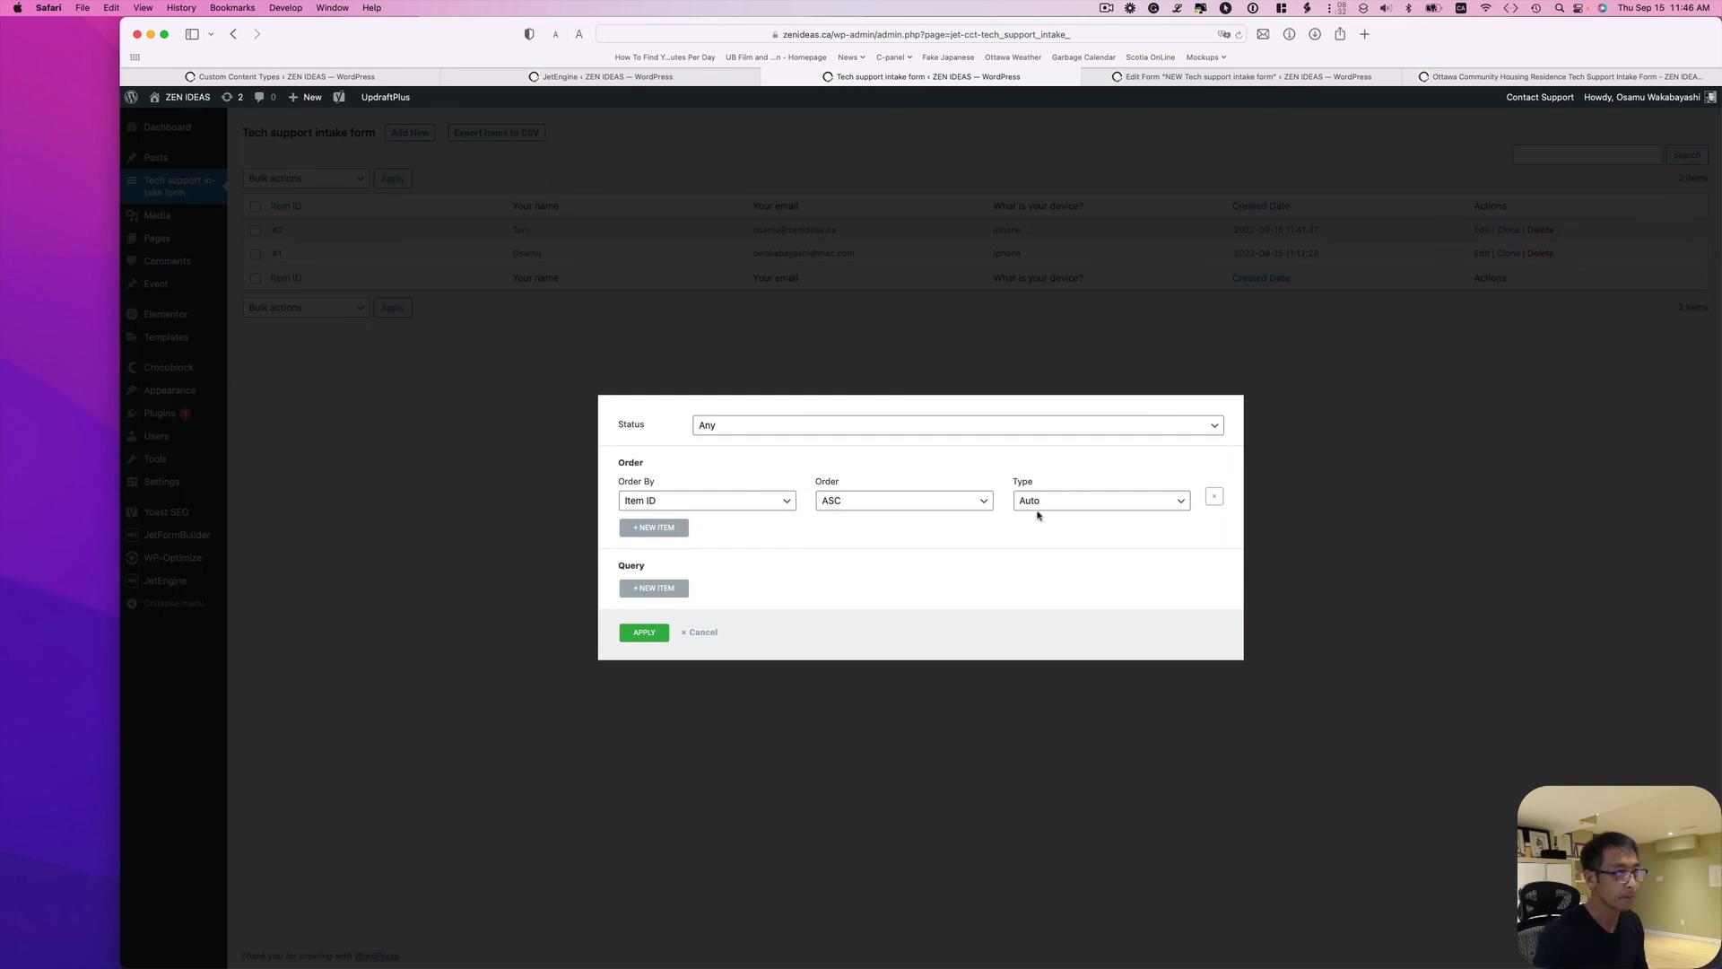
{"action": "left_click", "coordinate": [1215, 498]}
{"action": "left_click", "coordinate": [656, 564]}
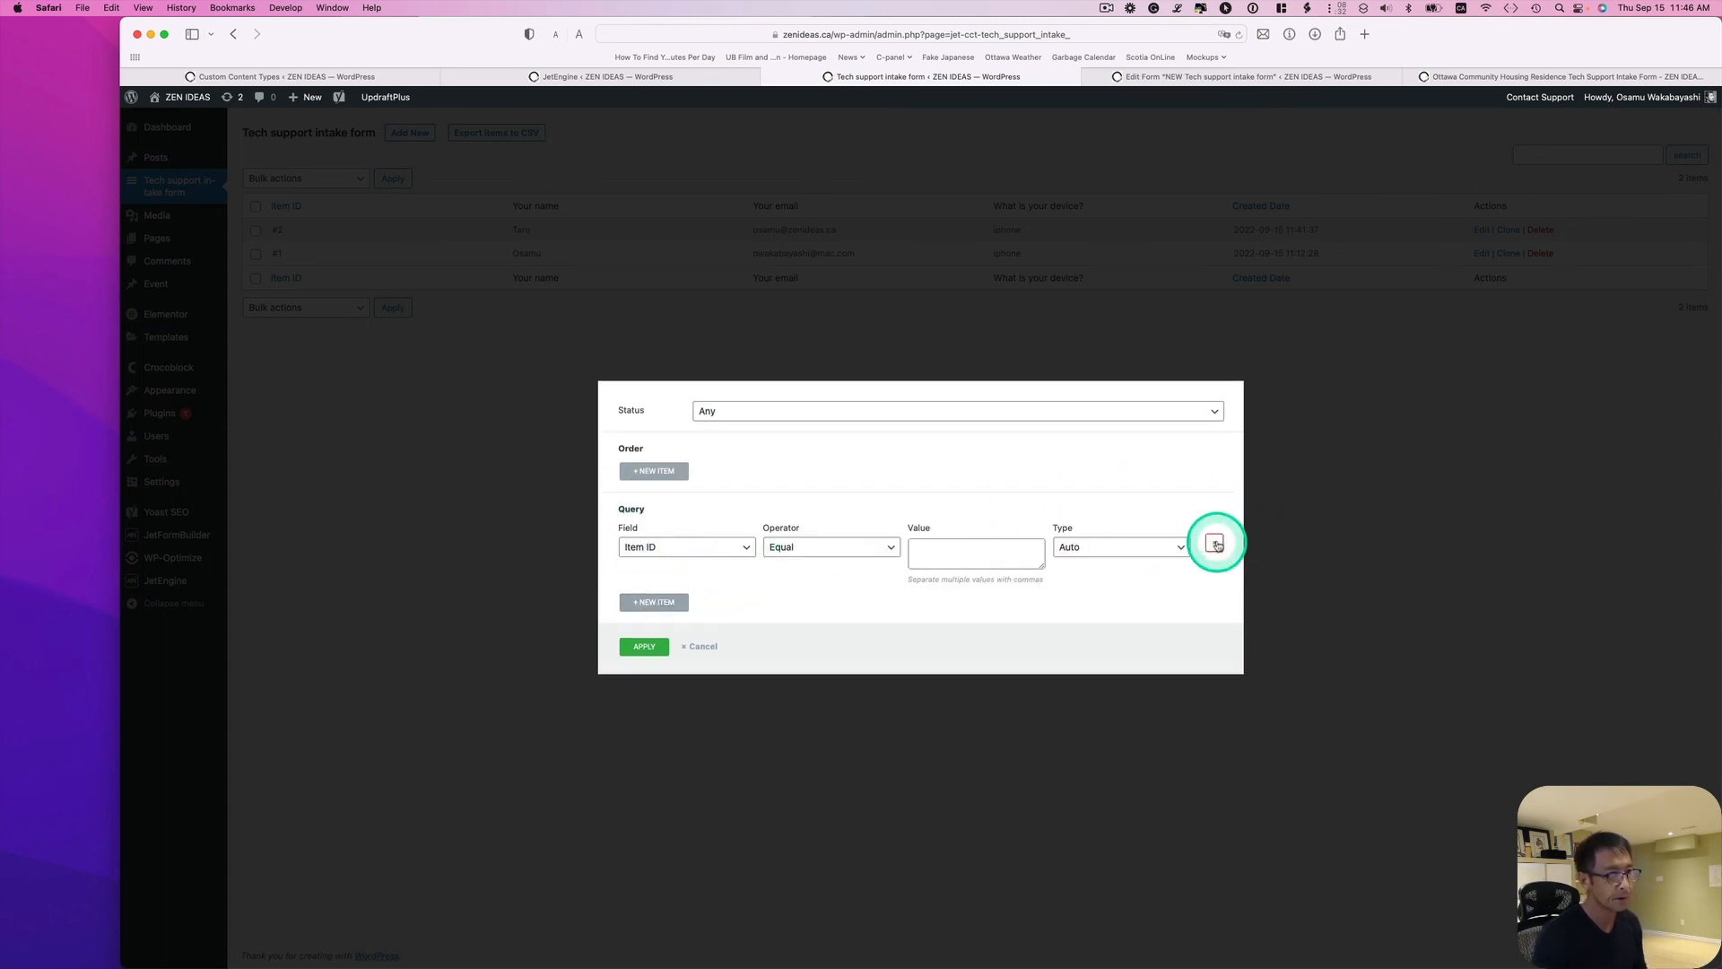
{"action": "left_click", "coordinate": [1215, 543]}
{"action": "left_click", "coordinate": [643, 608]}
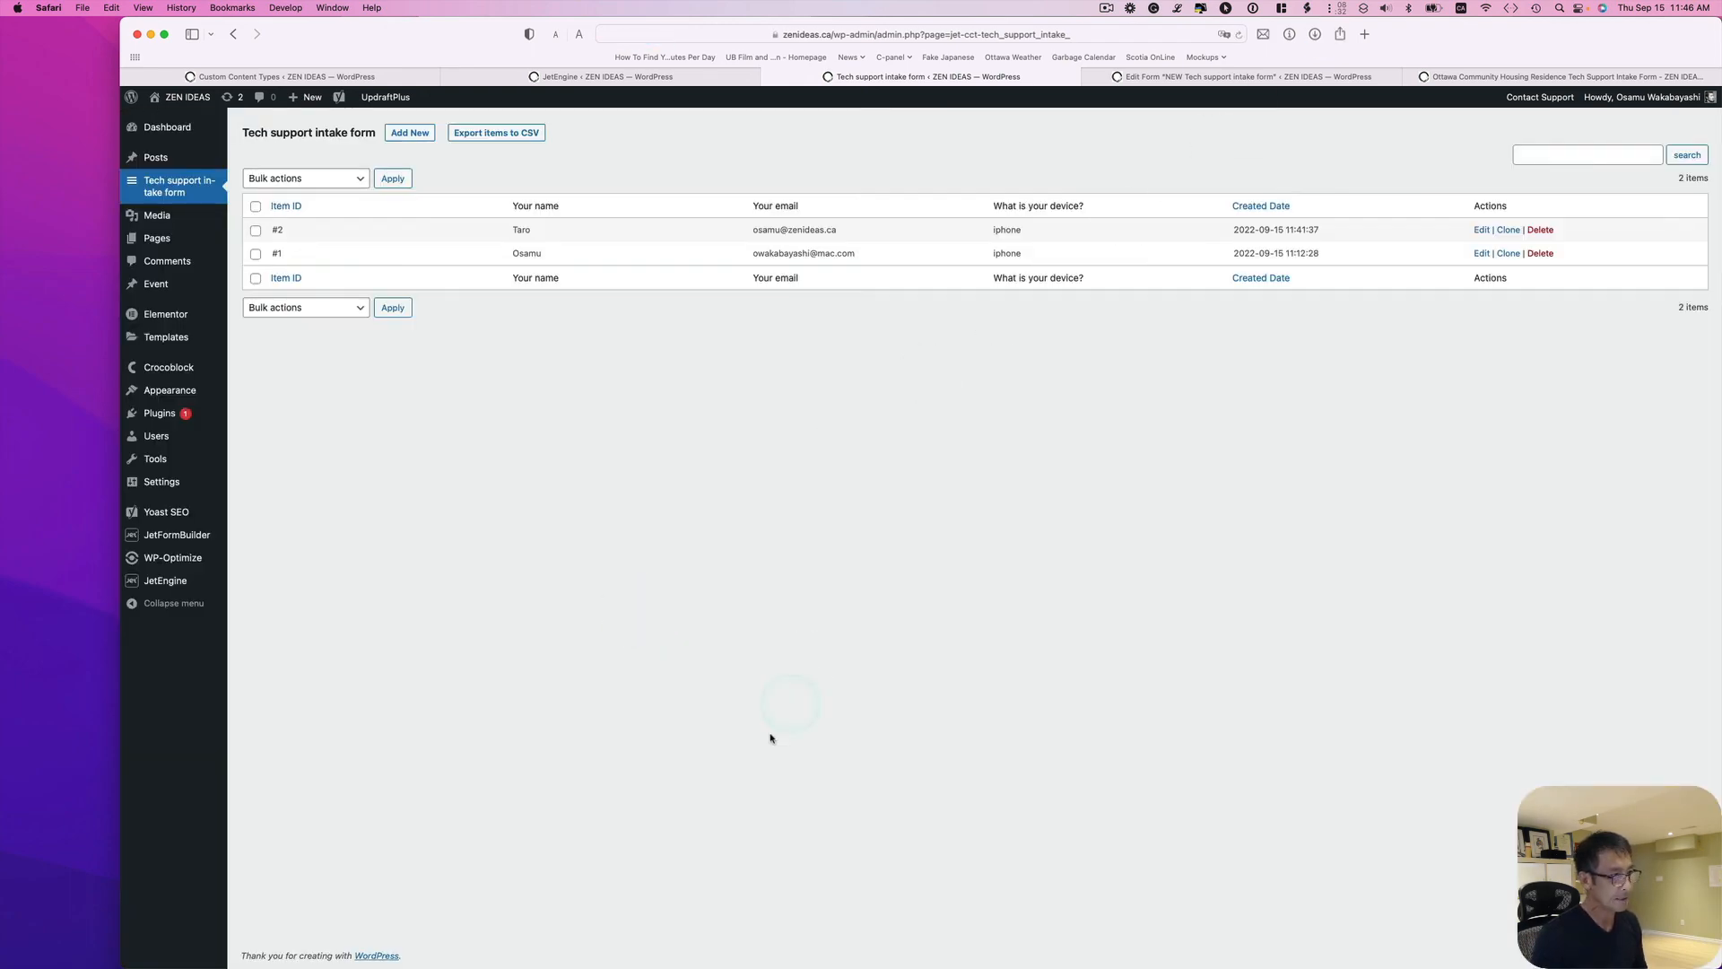
Locate the downloaded export CSV in Finder and open it in Numbers
{"action": "mouse_move", "coordinate": [212, 958]}
{"action": "left_click", "coordinate": [214, 942]}
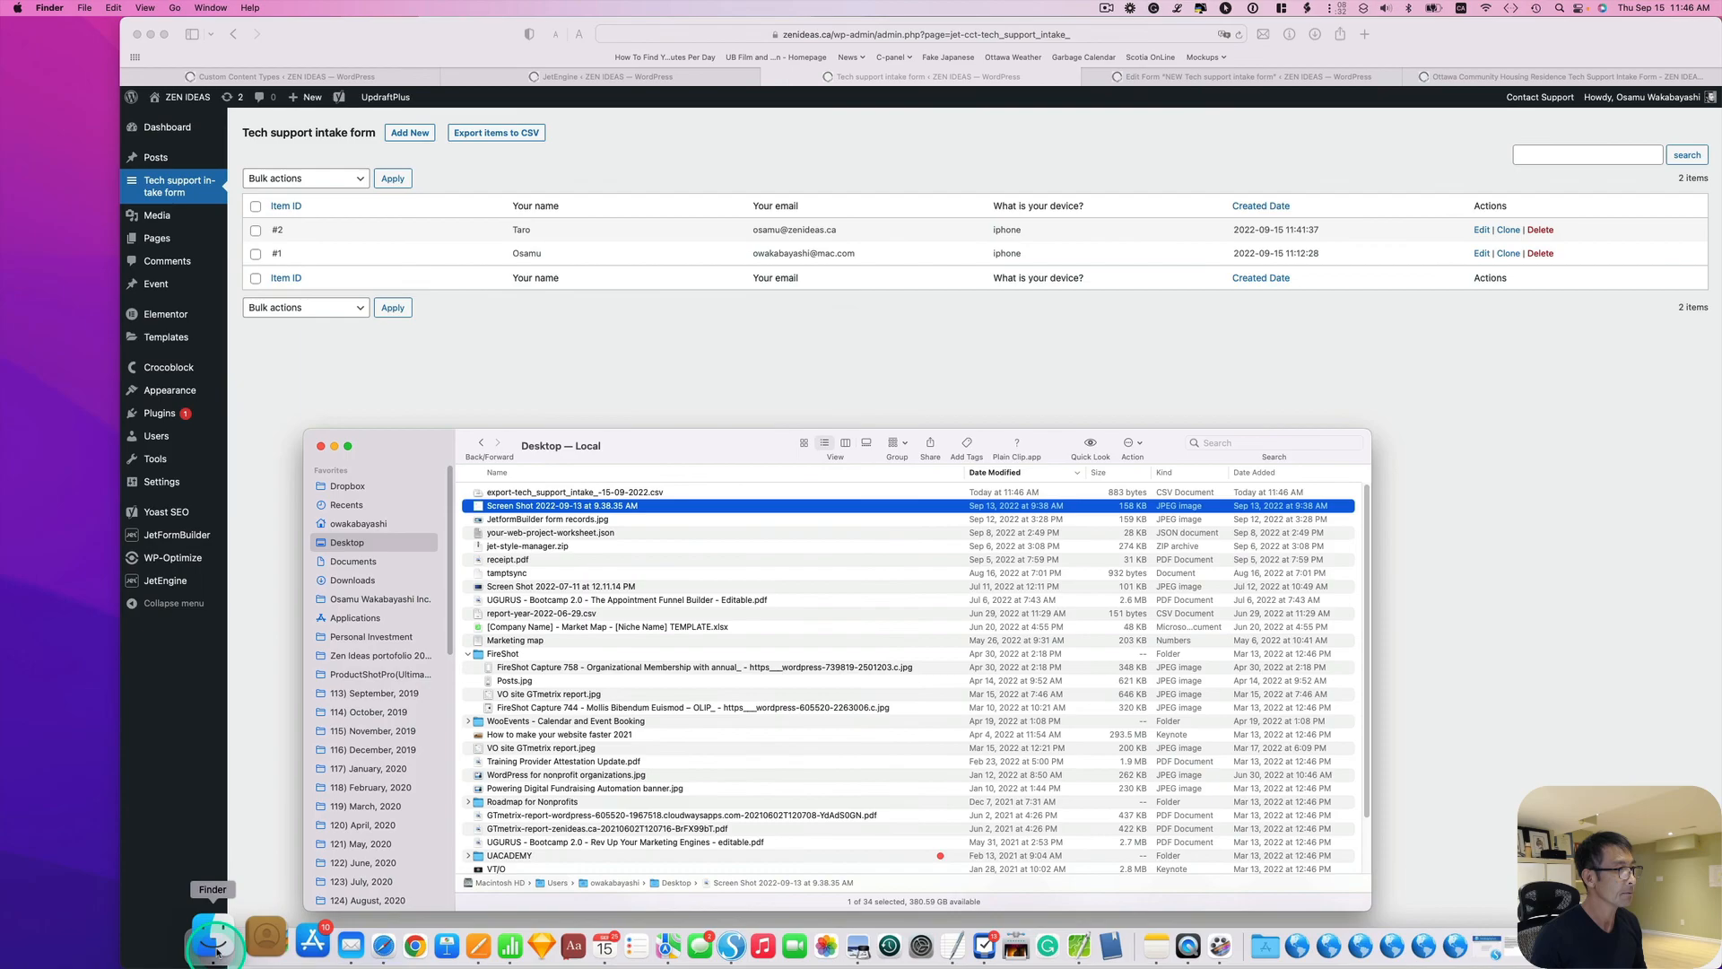
{"action": "left_click", "coordinate": [573, 493]}
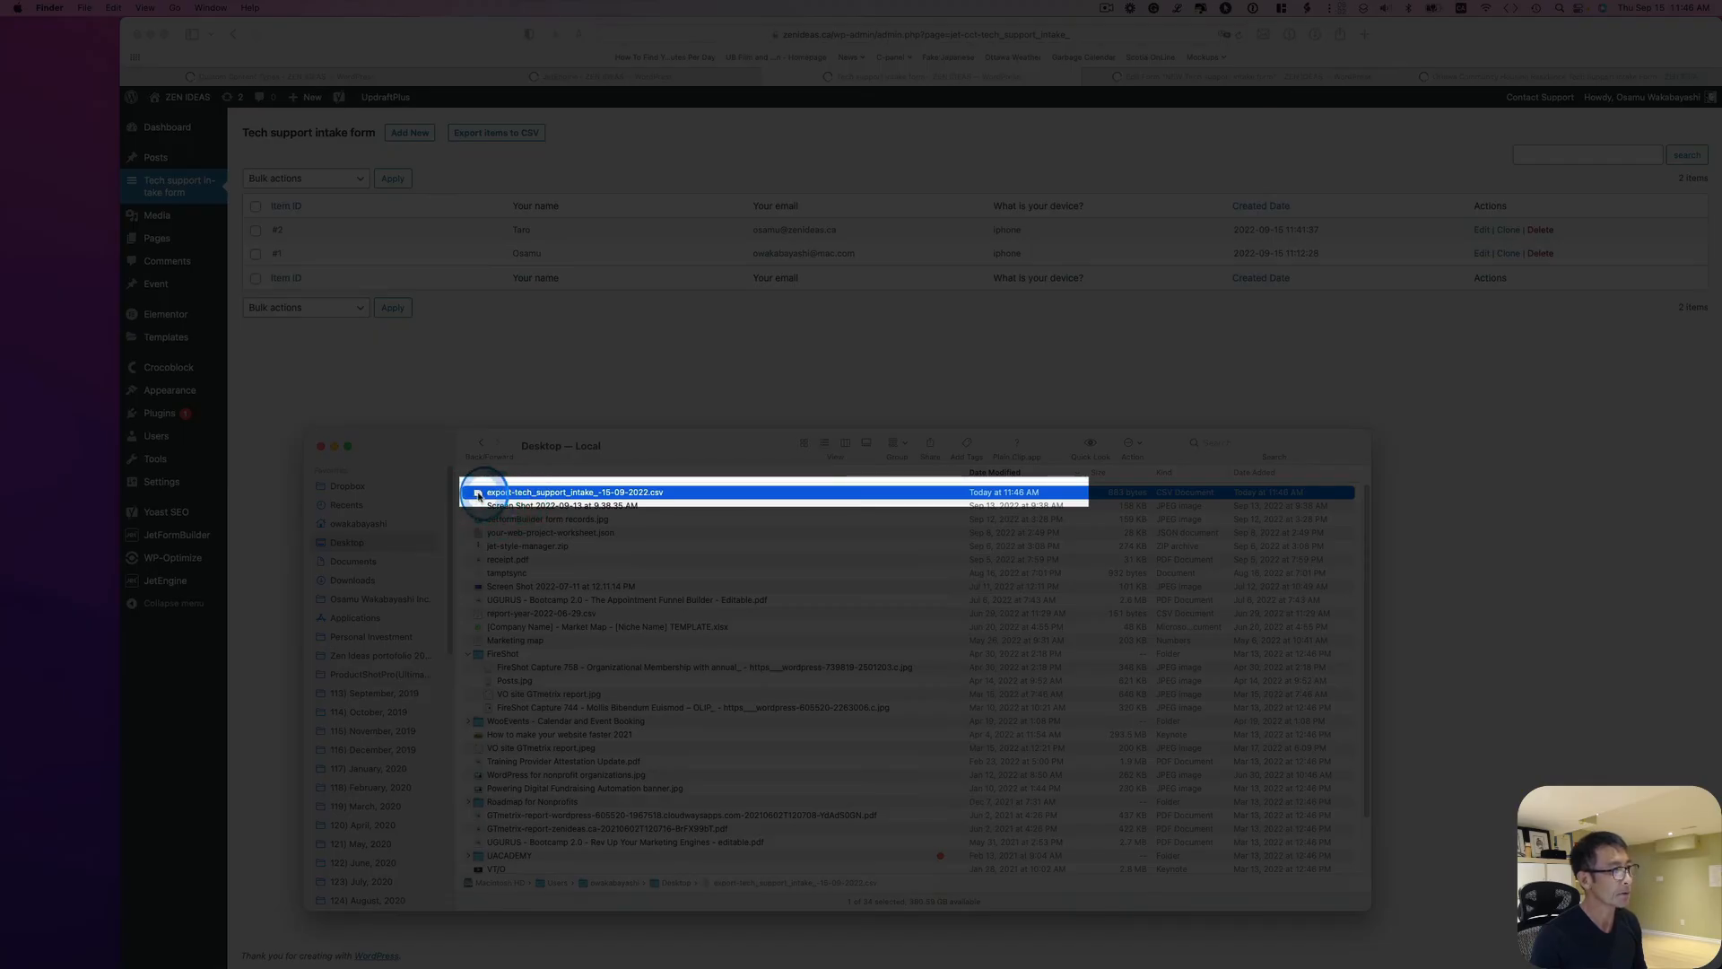
{"action": "double_click", "coordinate": [477, 492]}
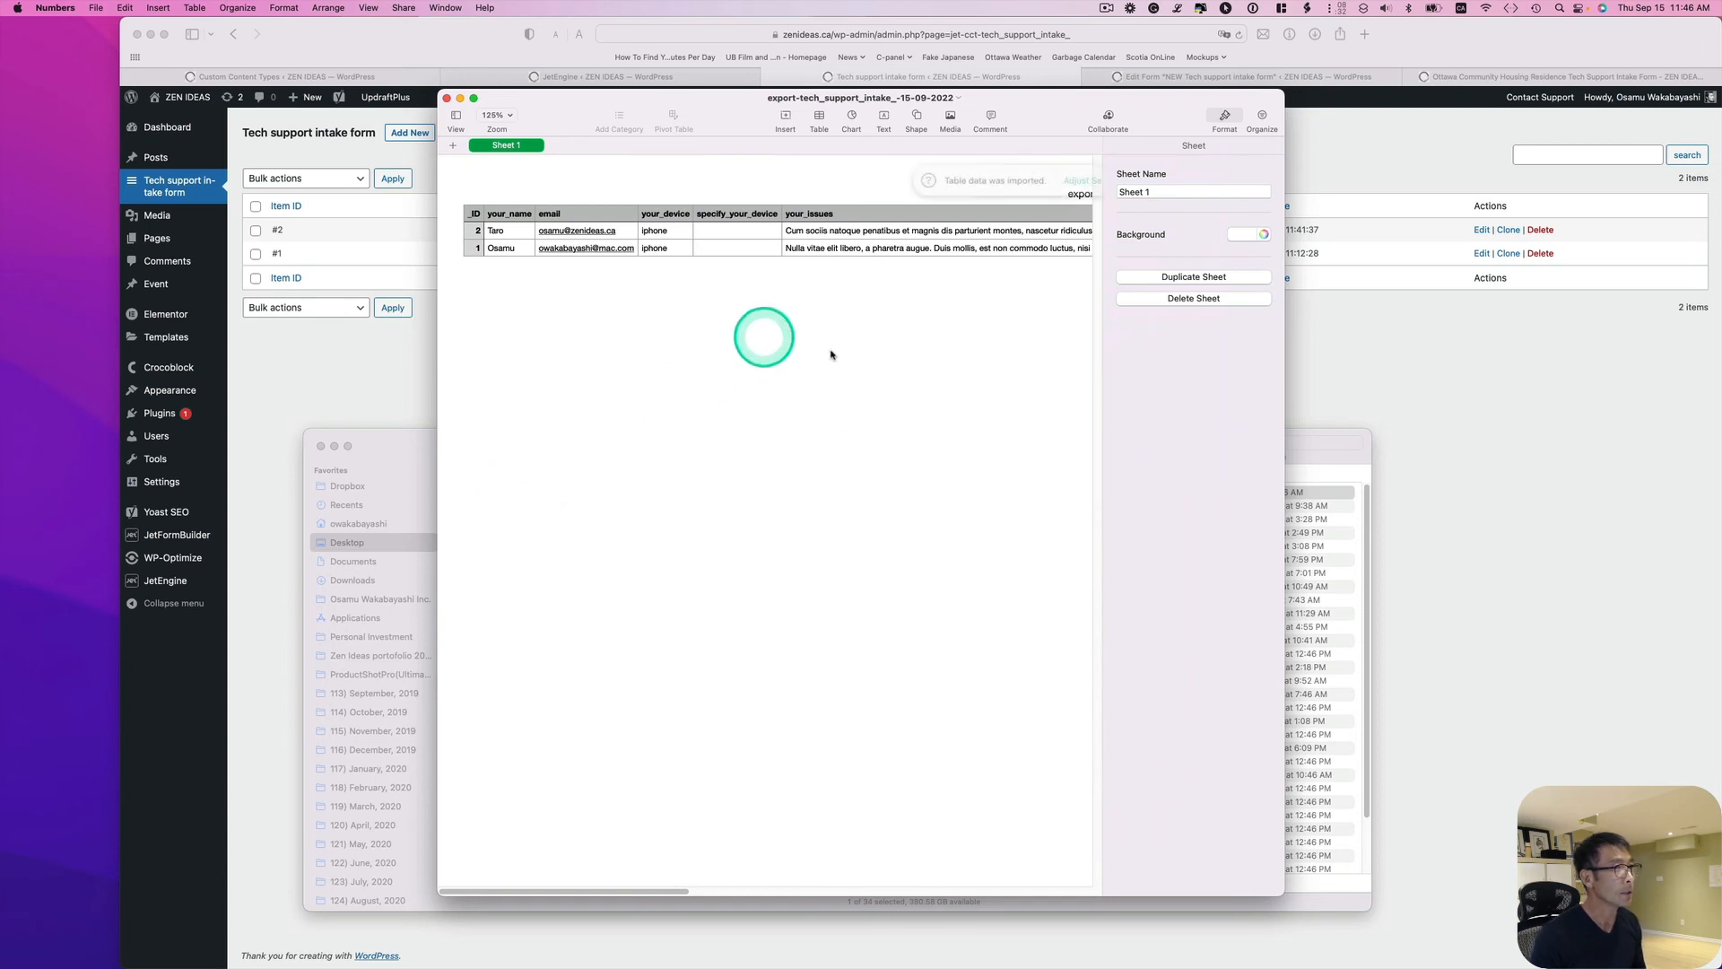
Widen the Numbers window and select Taro's name cell to review the entry columns
{"action": "left_click_drag", "start_coordinate": [1281, 367], "coordinate": [1449, 360]}
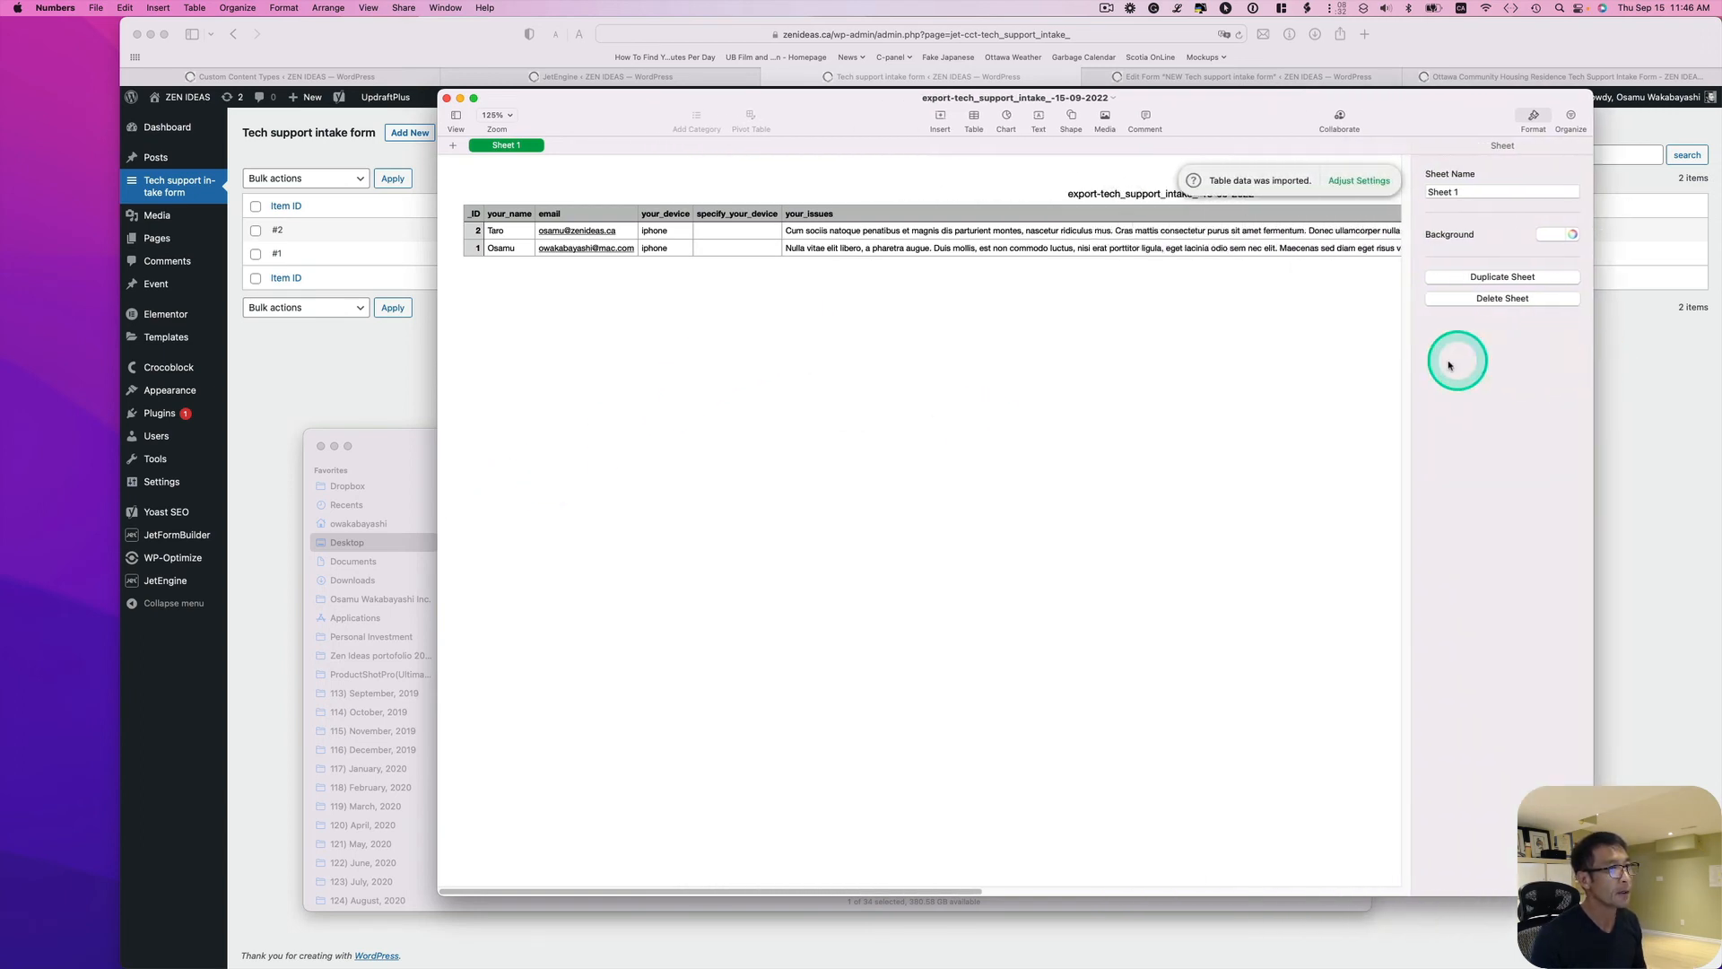
{"action": "left_click", "coordinate": [511, 231]}
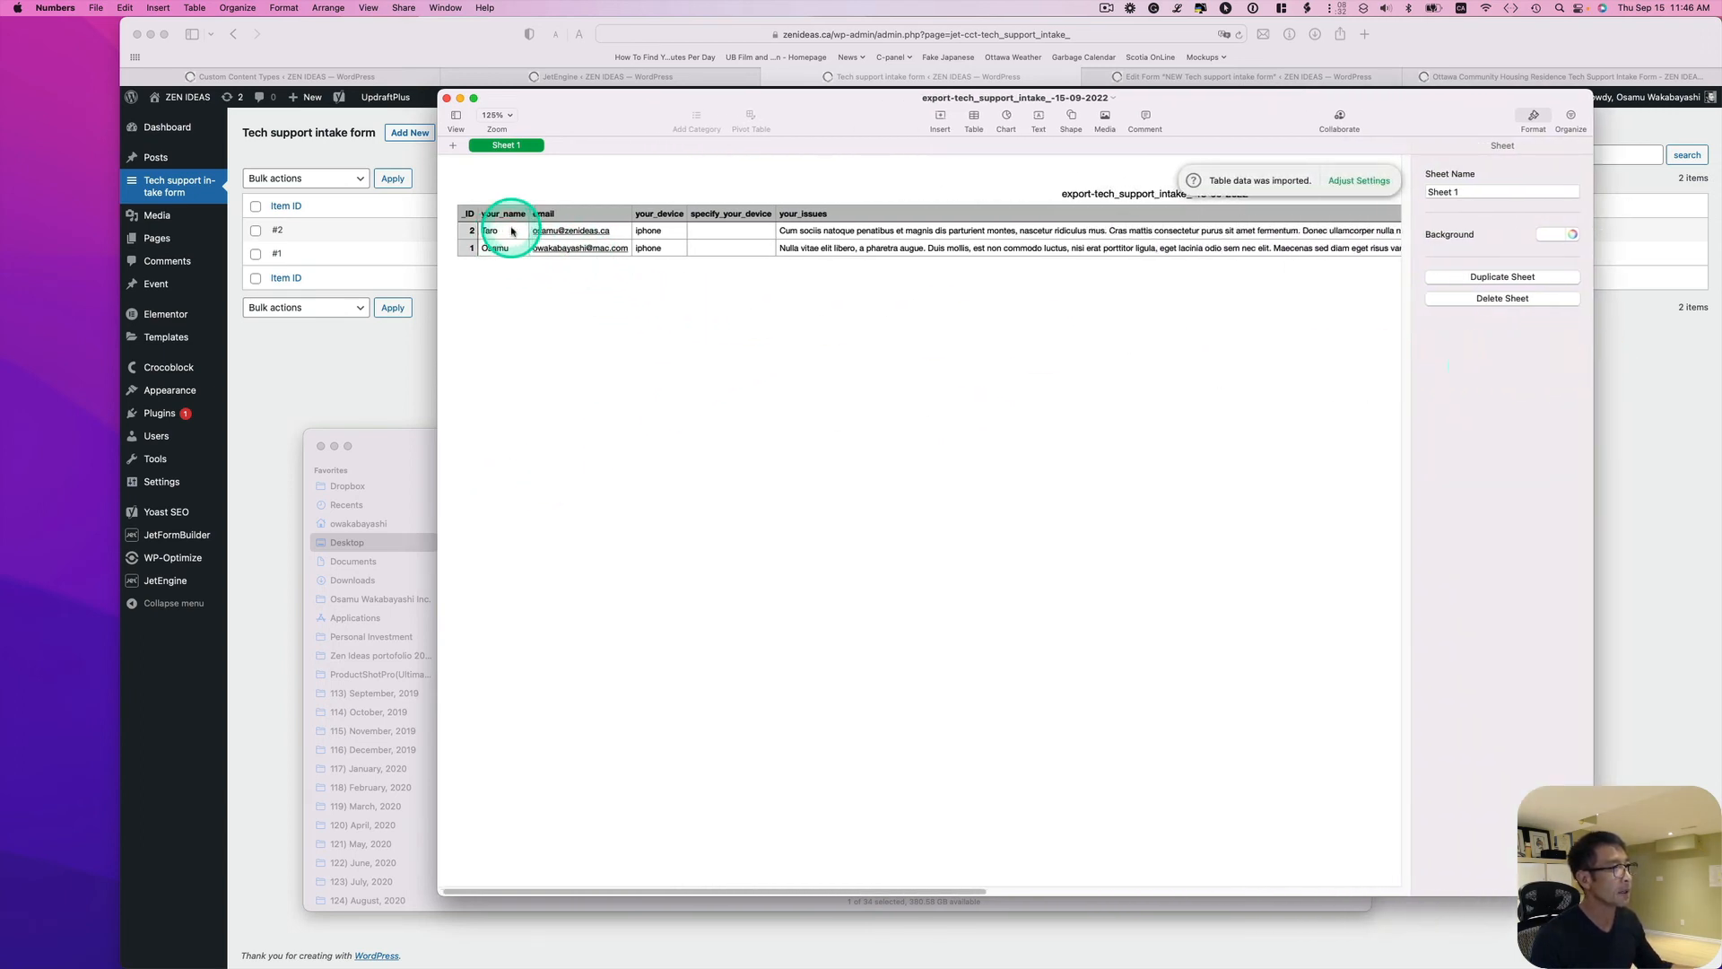
{"action": "scroll", "coordinate": [674, 232], "scroll_direction": "right", "scroll_amount": 10}
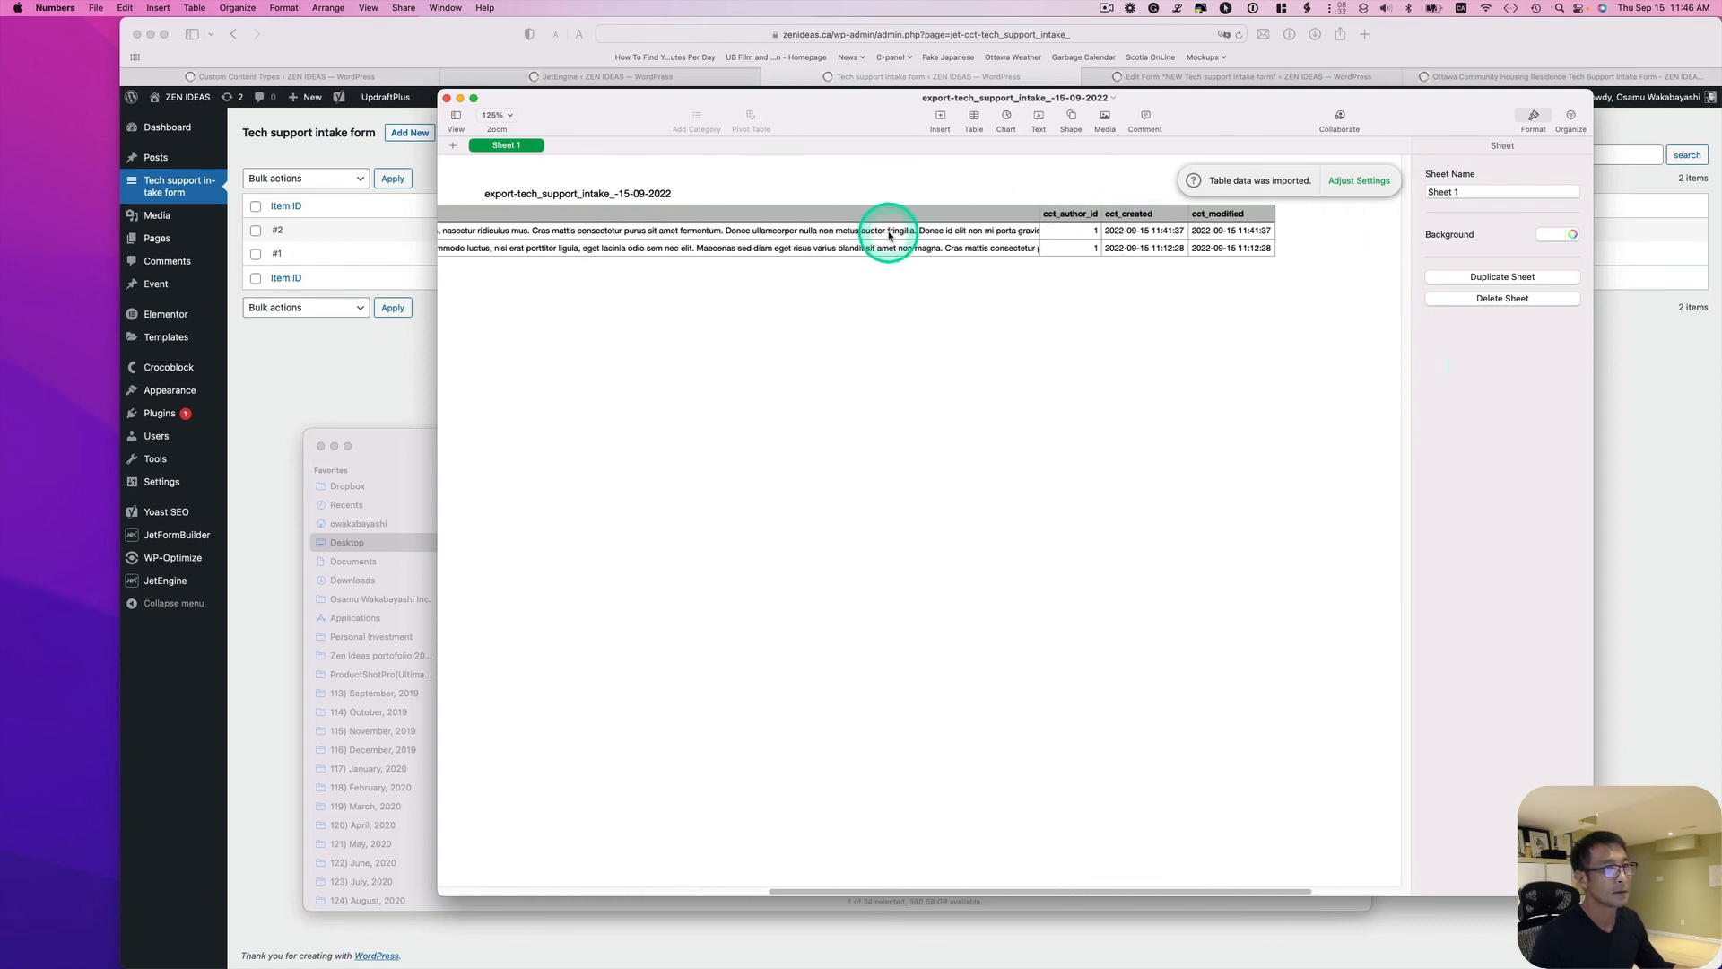
{"action": "scroll", "coordinate": [889, 231], "scroll_direction": "left", "scroll_amount": 10}
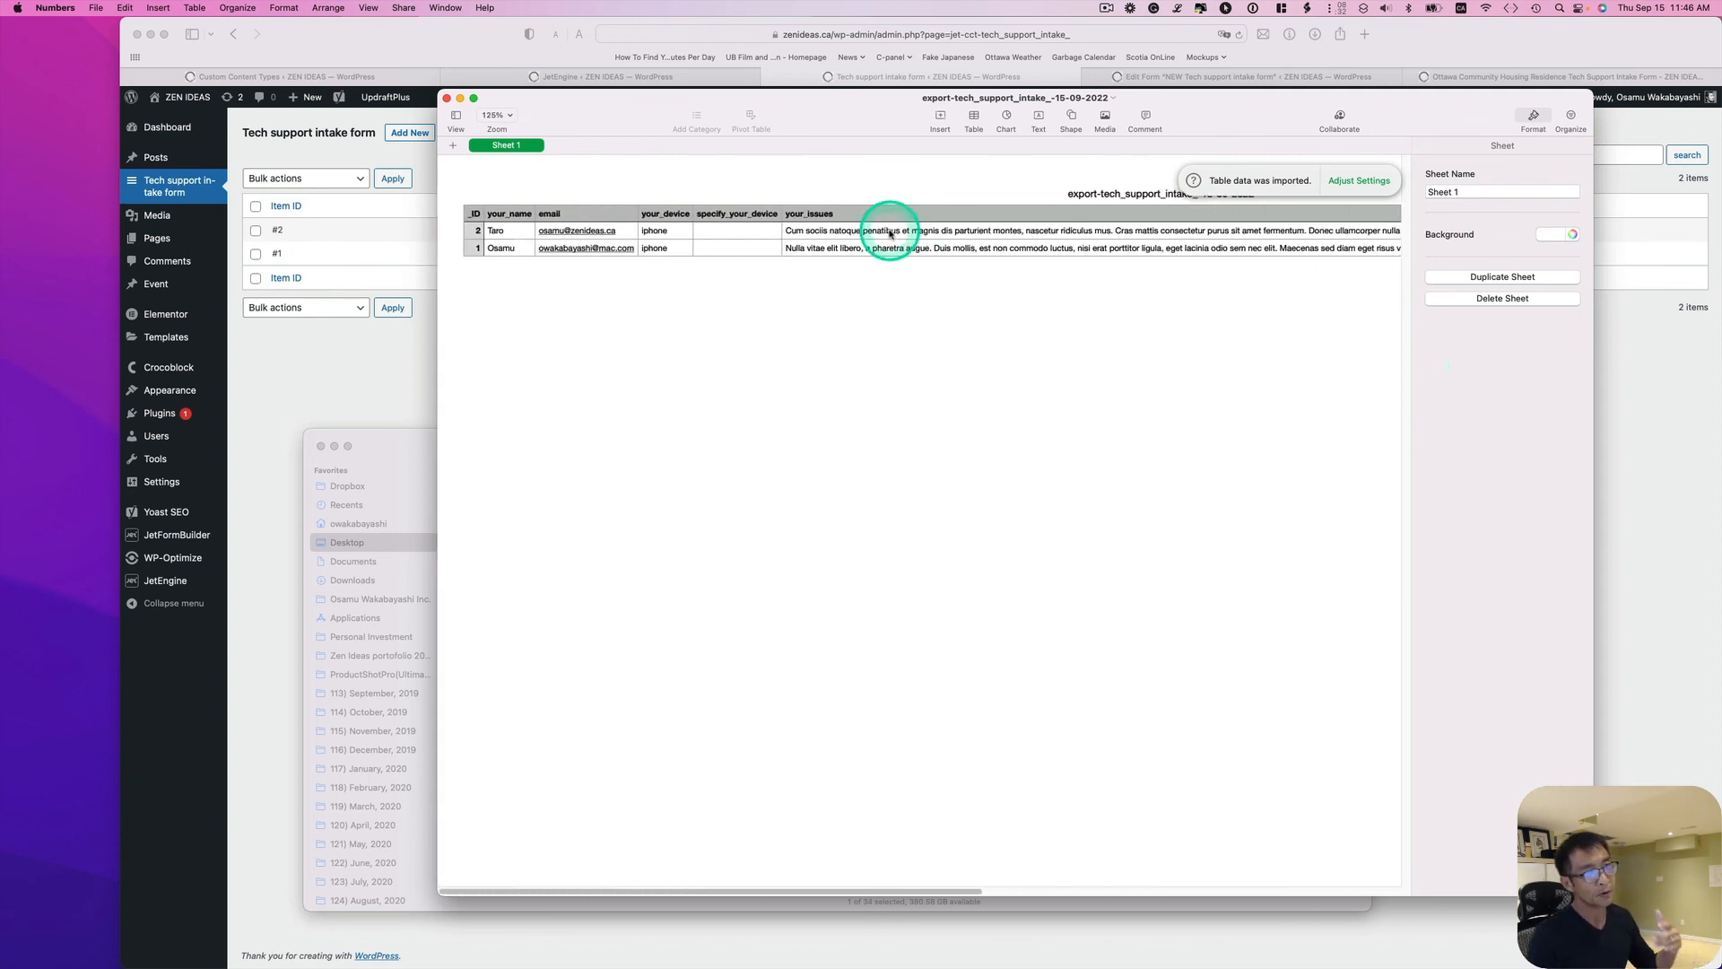